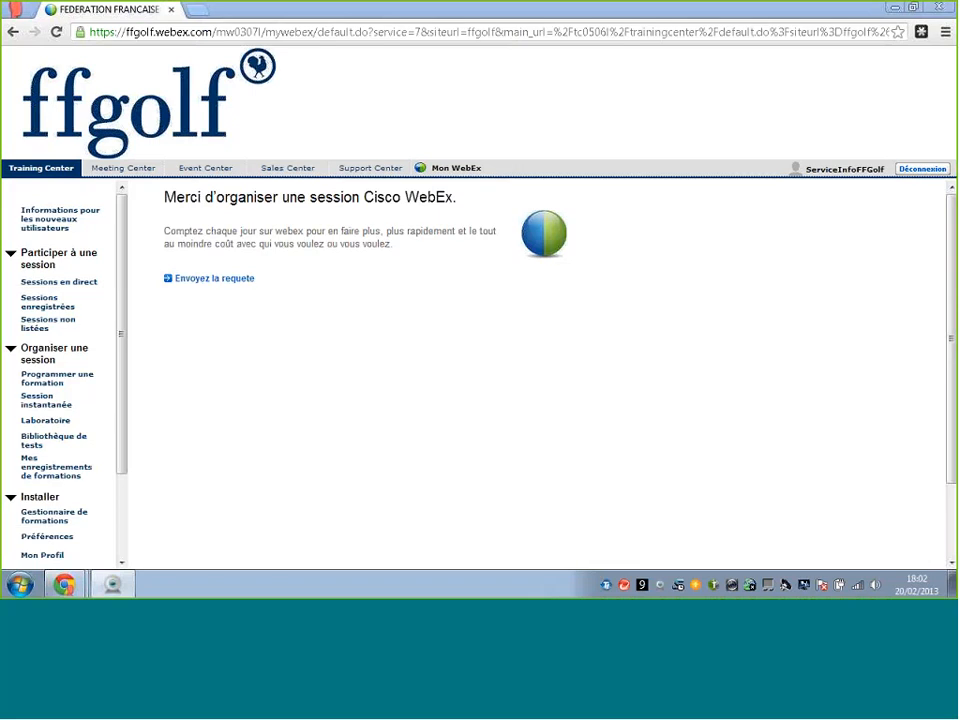
# Step: Launch RMS-Clubs Compétitions from the desktop and sign in as FFGolf with the account password
pyautogui.click(895, 8)
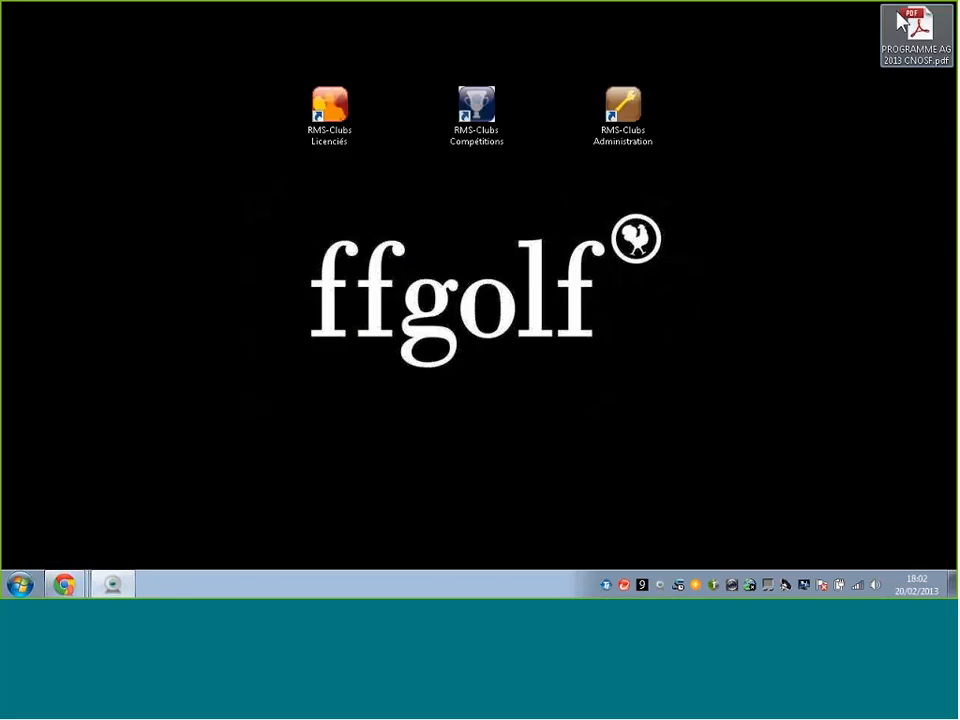
pyautogui.click(722, 182)
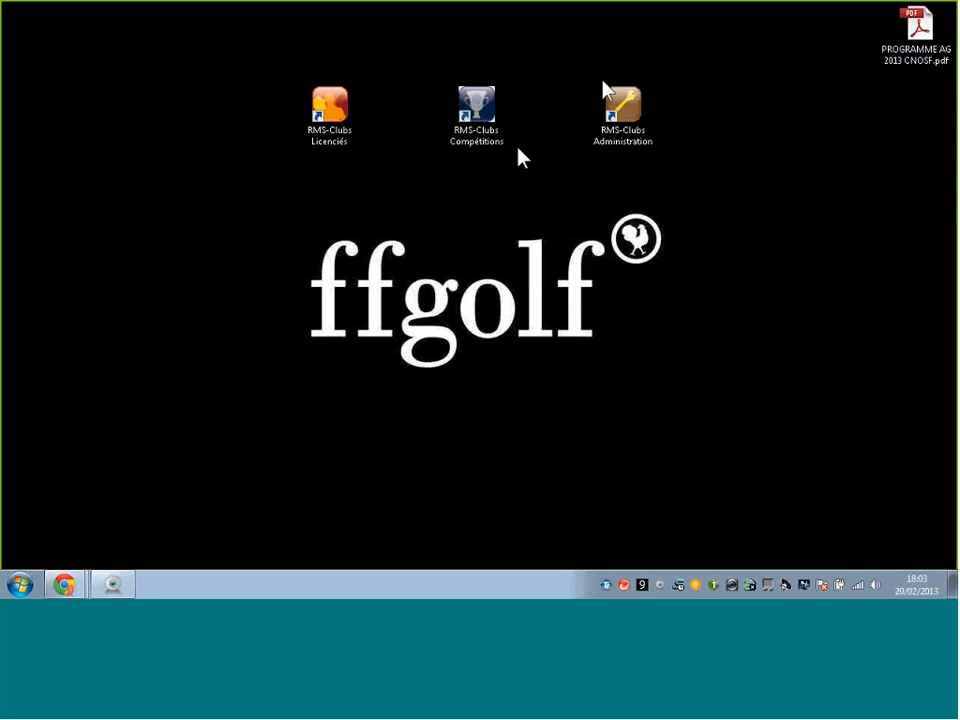
pyautogui.doubleClick(480, 108)
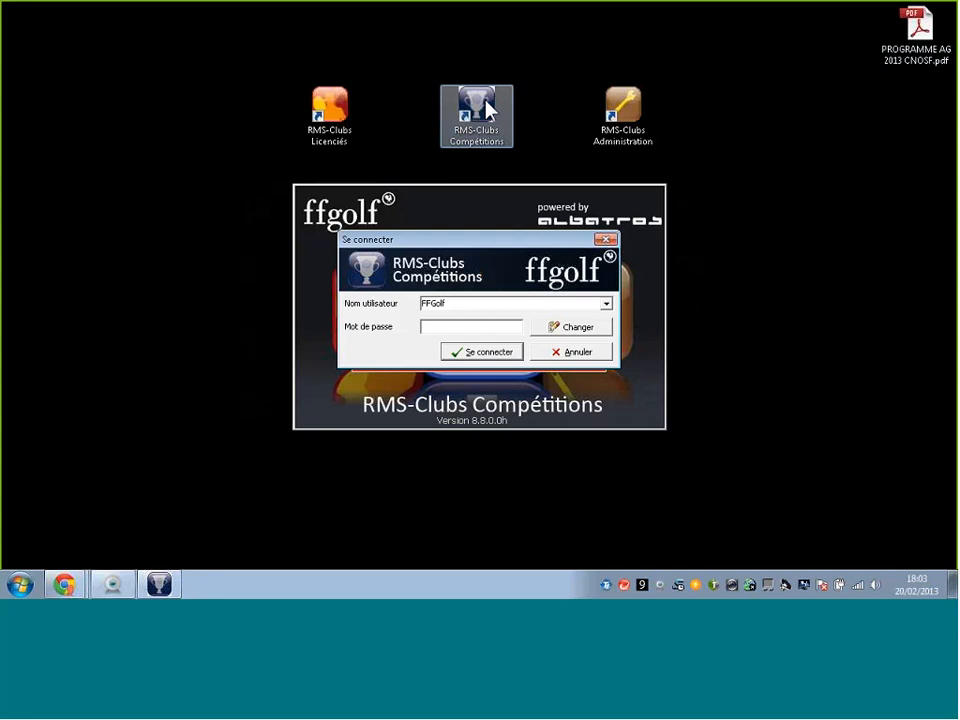
pyautogui.write('*********')
pyautogui.click(478, 352)
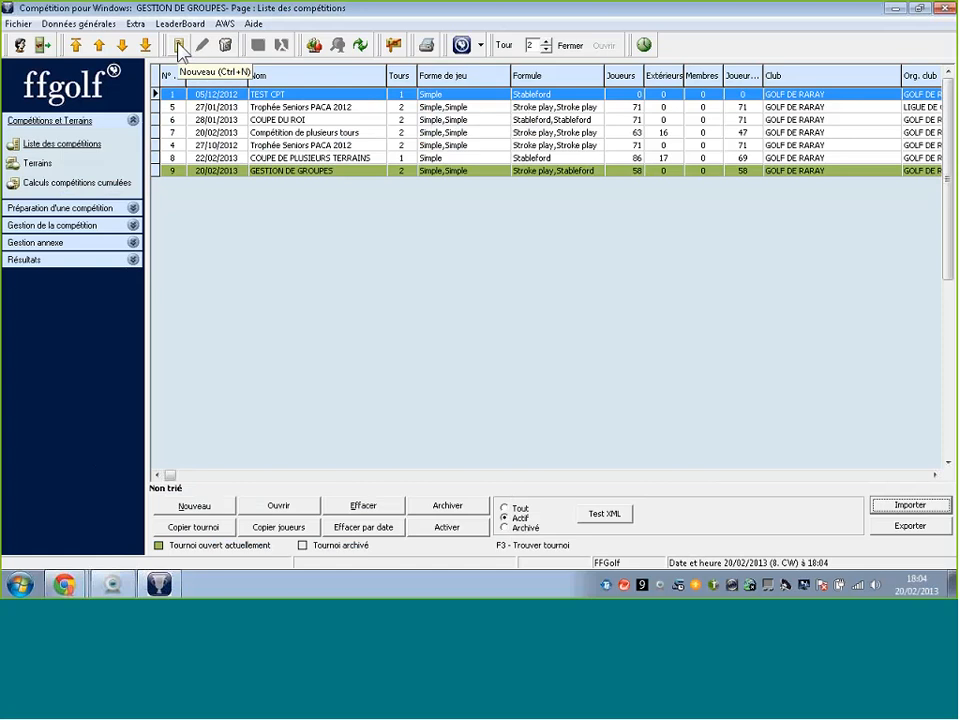
# Step: Create a new competition named COUPE DE PLUSIEURS TOURS
pyautogui.click(180, 46)
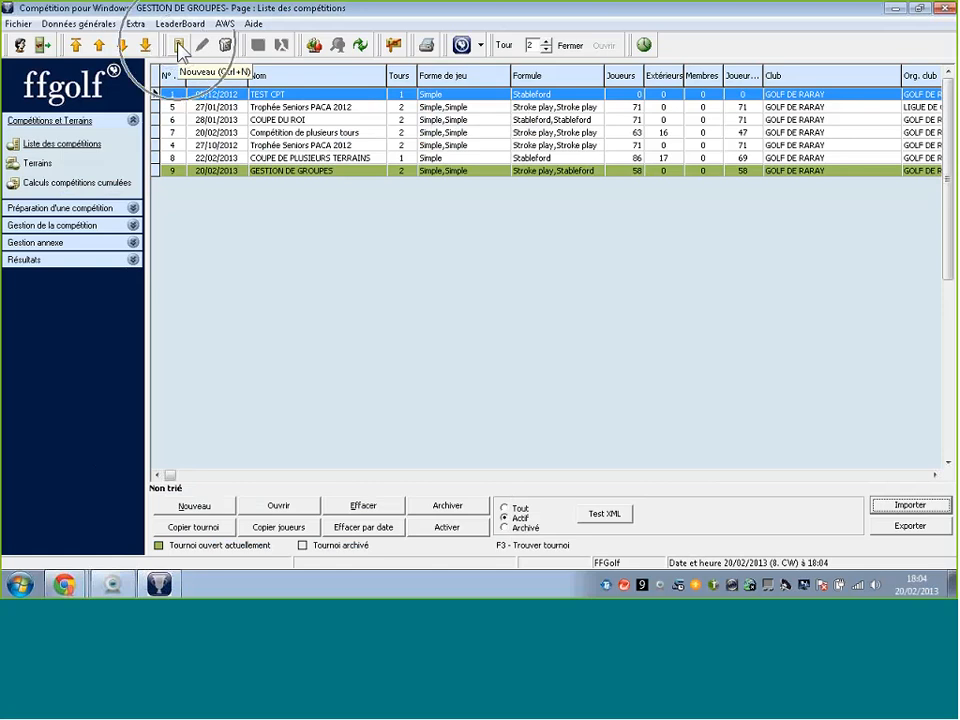
pyautogui.click(180, 46)
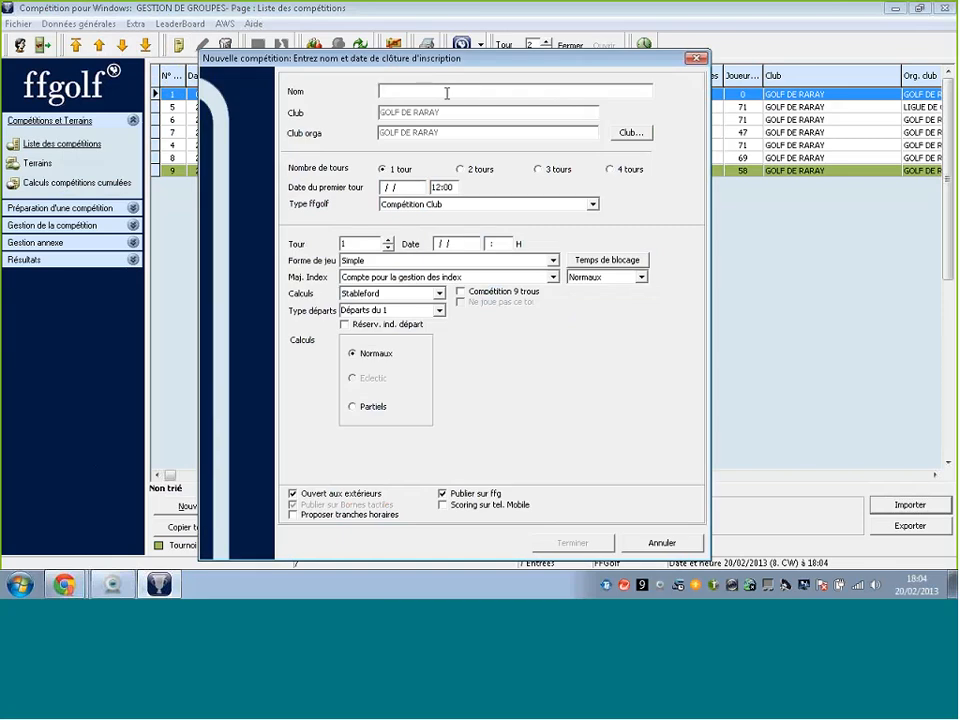
pyautogui.write('COUPE DE PLUSIEURS TOURS')
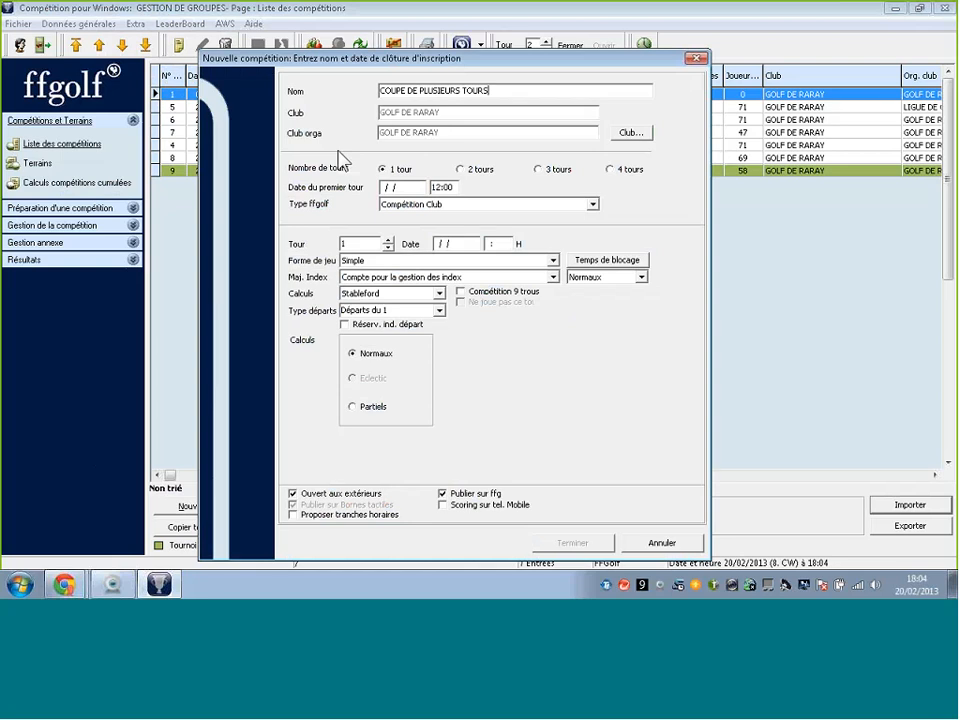
# Step: Set the new competition to 2 tours, with the first round on 21/02/2013 at 08:00
pyautogui.click(398, 187)
pyautogui.click(461, 170)
pyautogui.click(384, 188)
pyautogui.write('20')
pyautogui.write('102')
pyautogui.write('2013')
pyautogui.press('Tab')
pyautogui.write('0800')
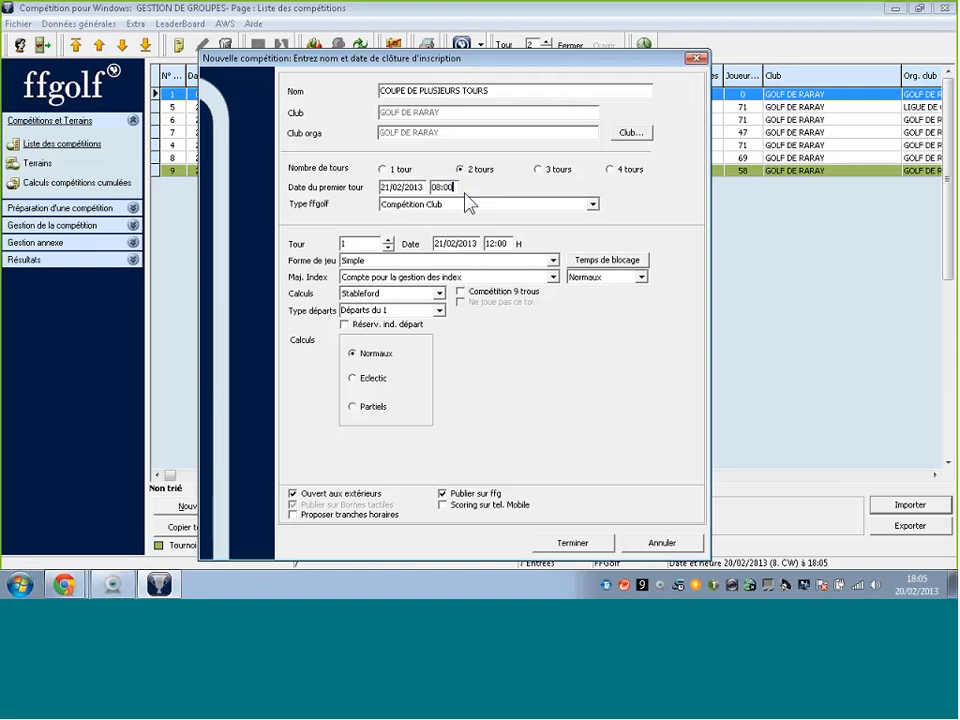
pyautogui.press('Tab')
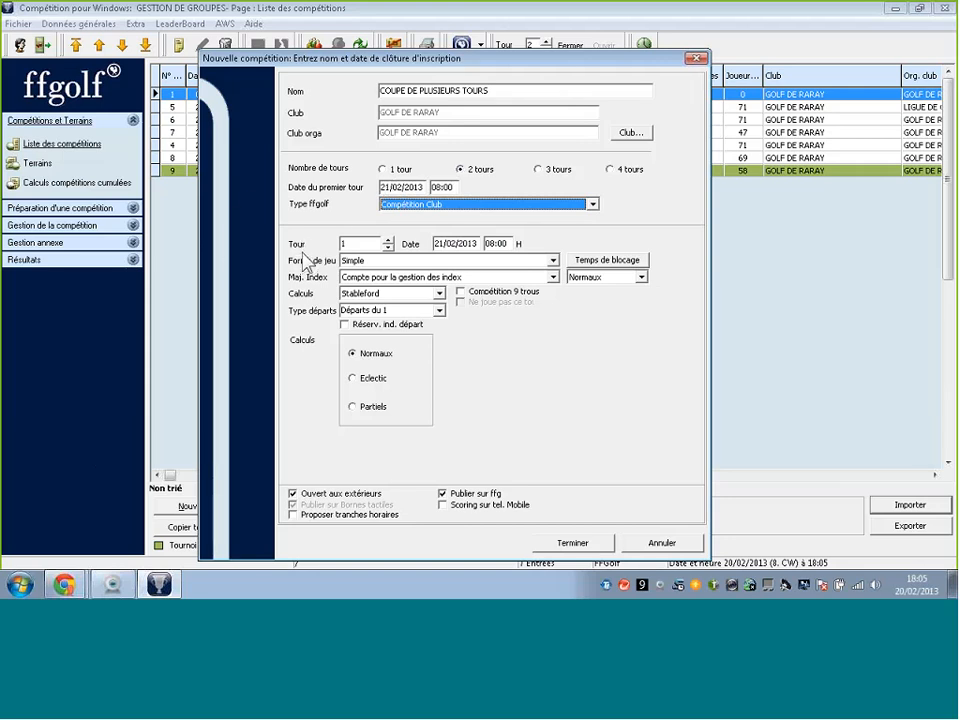
# Step: Compare the date and game settings of rounds 1 and 2 in the new competition form
pyautogui.click(390, 241)
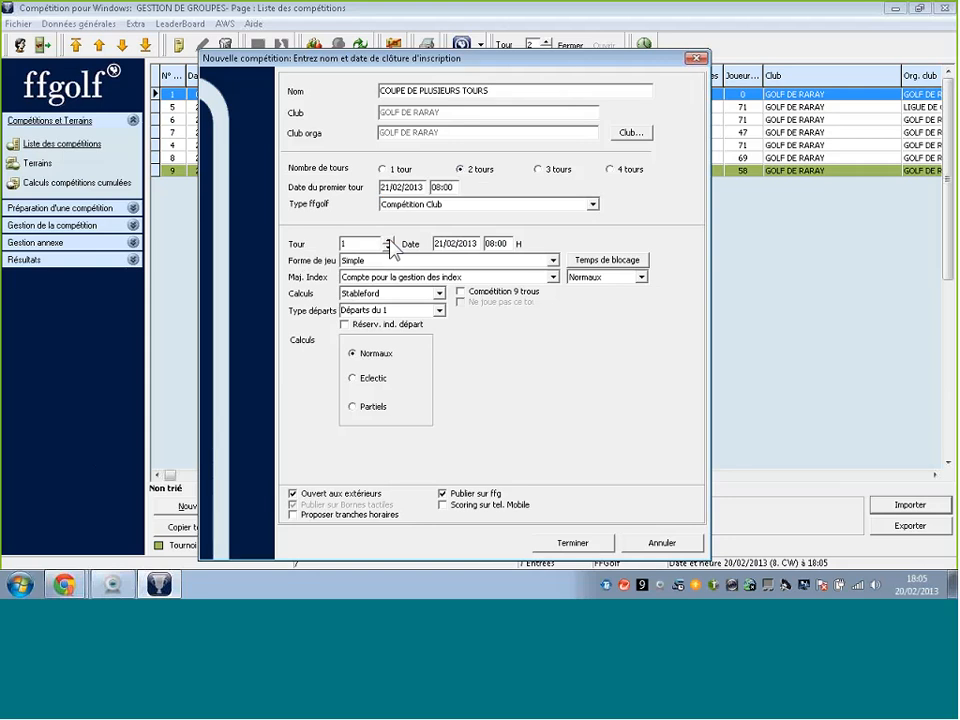
pyautogui.click(388, 241)
pyautogui.click(388, 188)
pyautogui.click(389, 247)
pyautogui.click(389, 241)
pyautogui.click(388, 248)
pyautogui.click(388, 241)
pyautogui.click(388, 247)
# Step: Set the second round's date to the 21st, the same day as the first round
pyautogui.click(436, 243)
pyautogui.write('21')
pyautogui.click(388, 241)
pyautogui.click(388, 247)
pyautogui.click(388, 241)
# Step: Set the second round's date to 22/02/2013 and finish creating the competition
pyautogui.click(440, 243)
pyautogui.write('2')
pyautogui.click(388, 247)
pyautogui.click(388, 240)
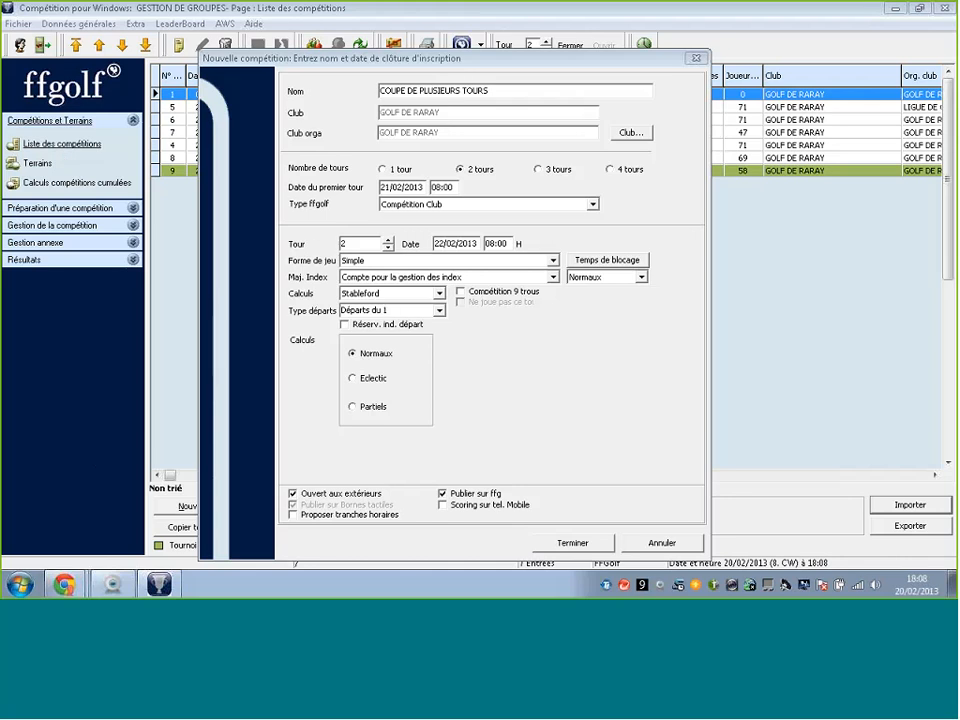
pyautogui.click(572, 545)
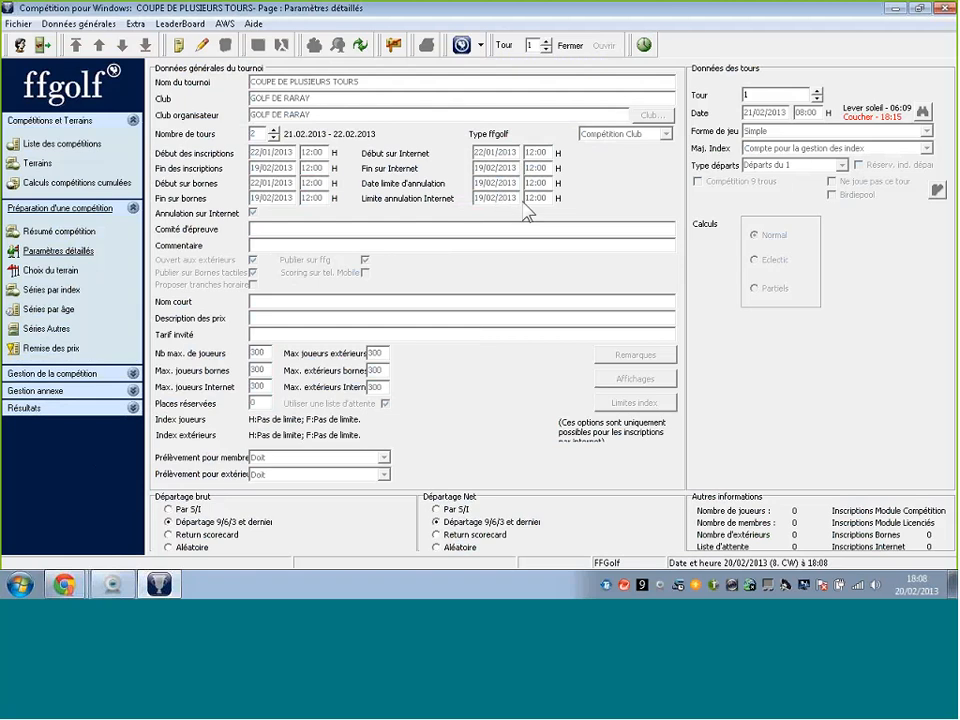
# Step: Put the competition's detailed parameters in edit mode, check the number of rounds, and leave editing without changes
pyautogui.click(201, 45)
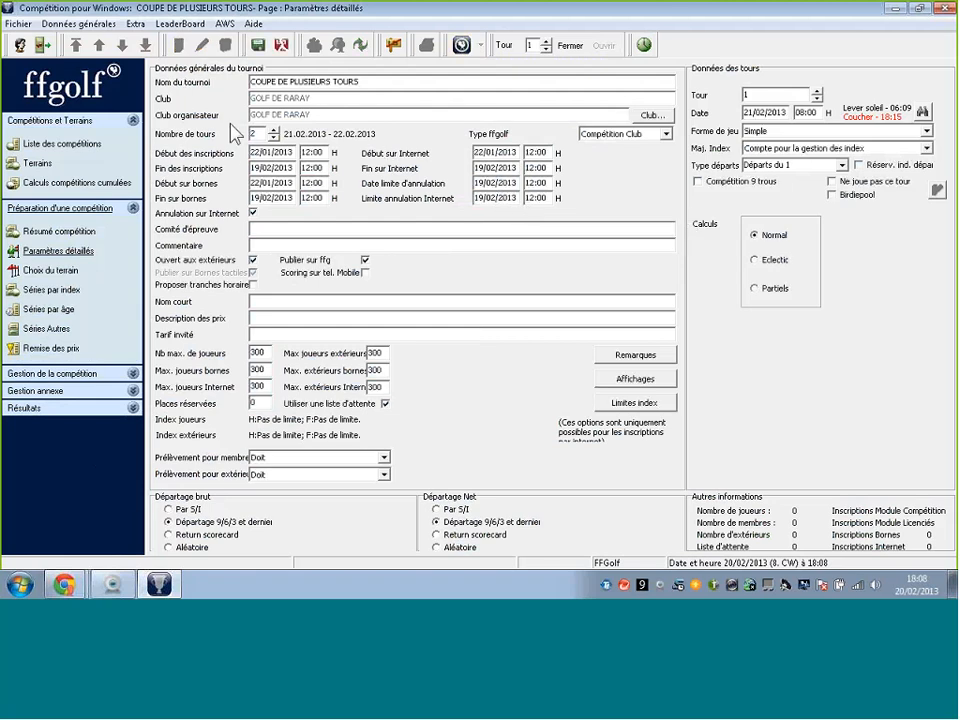
pyautogui.click(257, 133)
pyautogui.click(200, 42)
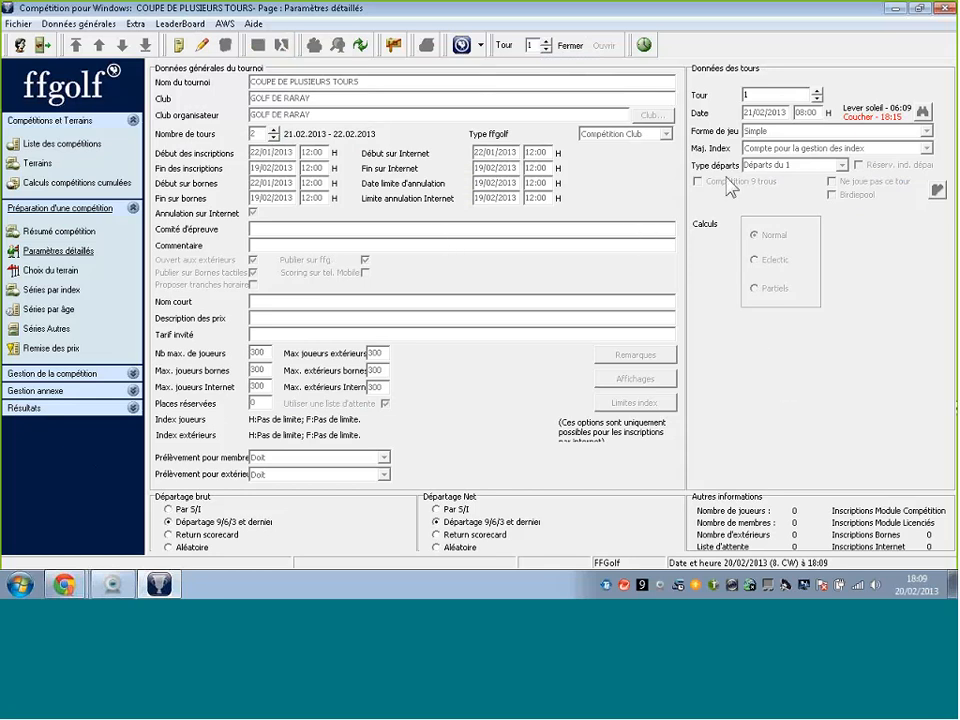
# Step: Remove Terrain de demonstration from the competition's course selection
pyautogui.click(60, 272)
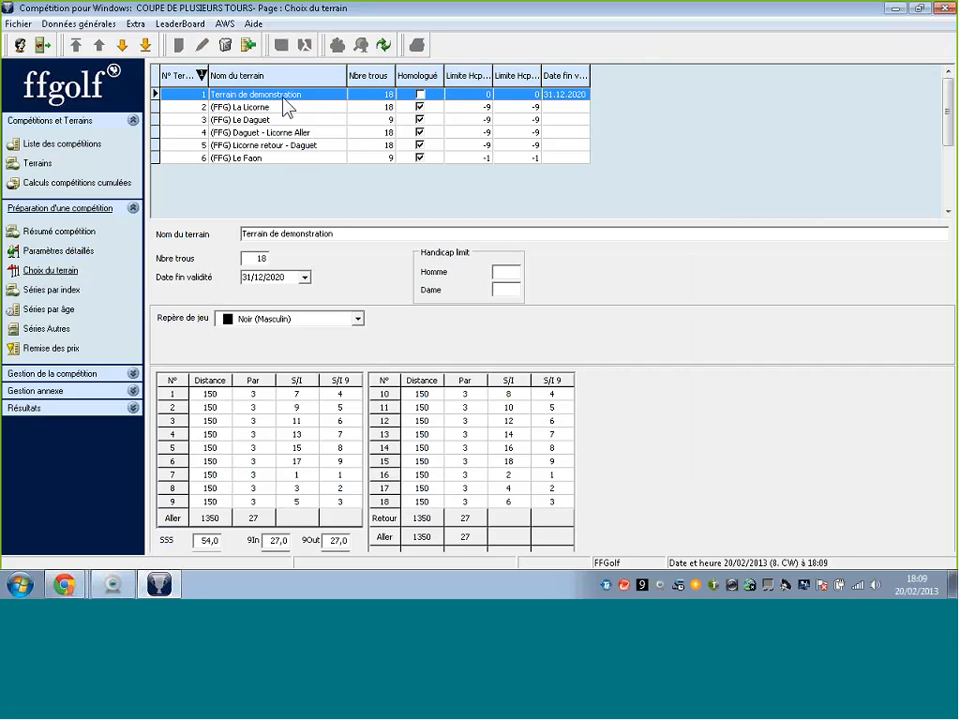
pyautogui.click(44, 272)
pyautogui.click(226, 47)
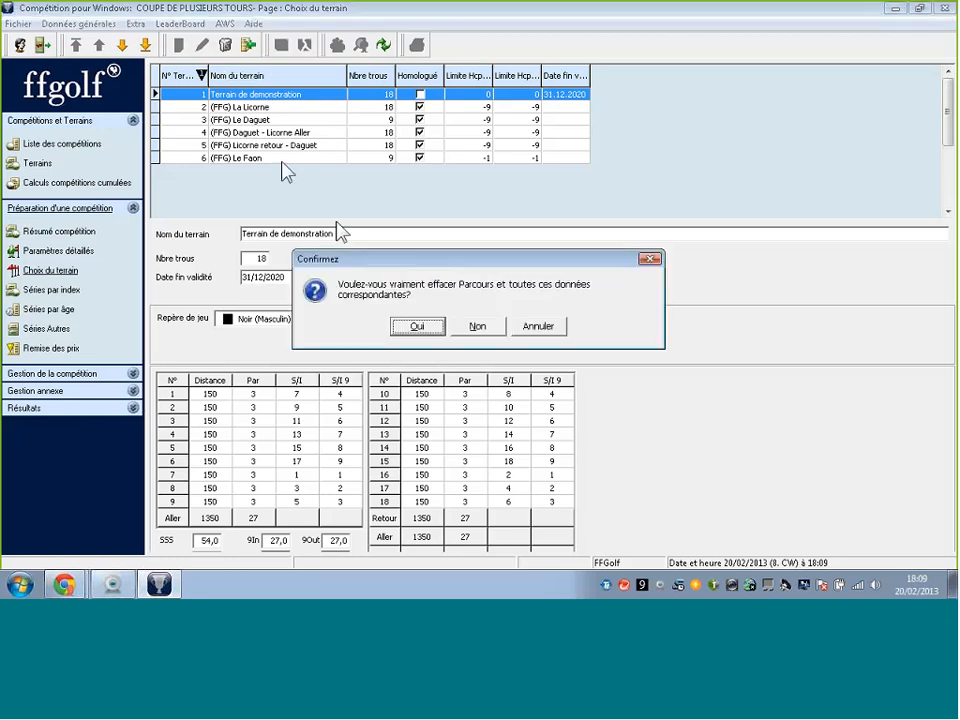
pyautogui.click(413, 327)
pyautogui.click(478, 326)
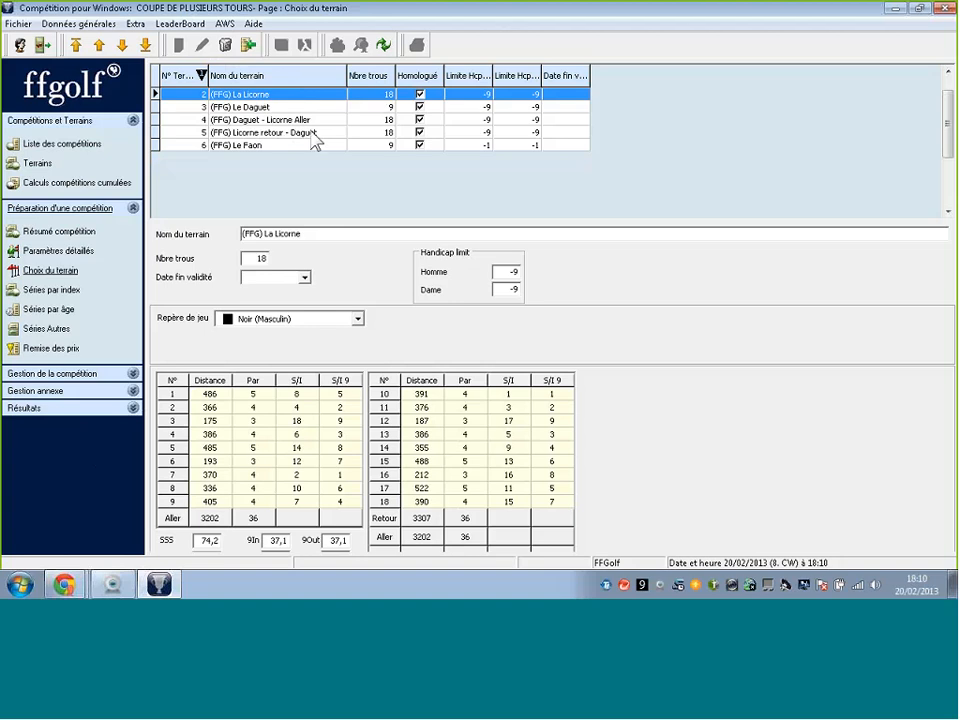
# Step: Check the general course list, and remove (FFG) Le Daguet from the competition's course selection
pyautogui.click(36, 164)
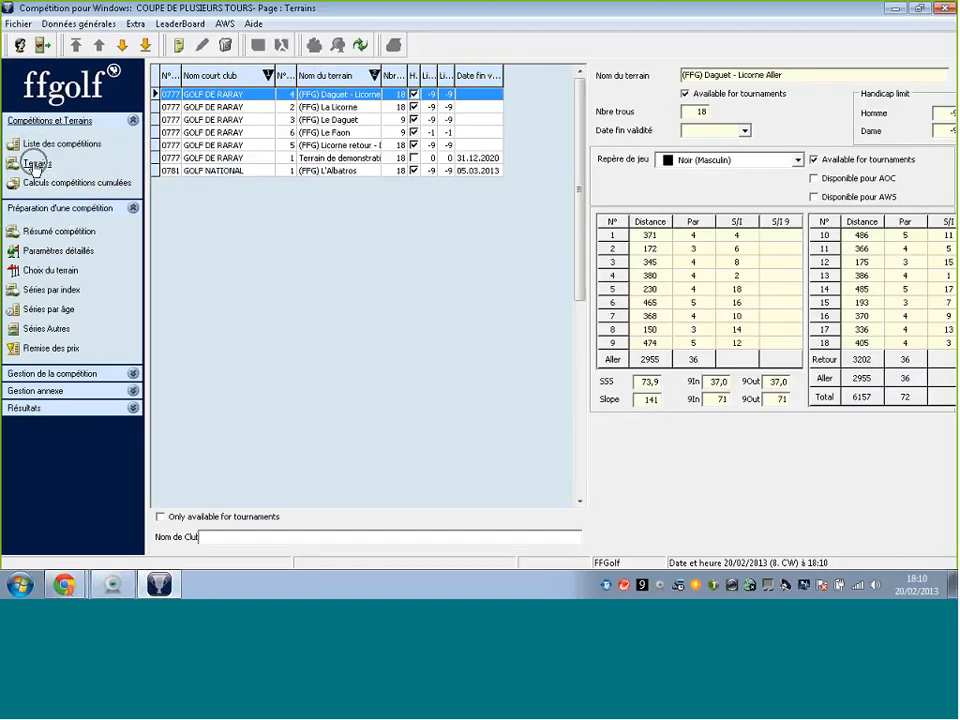
pyautogui.click(45, 272)
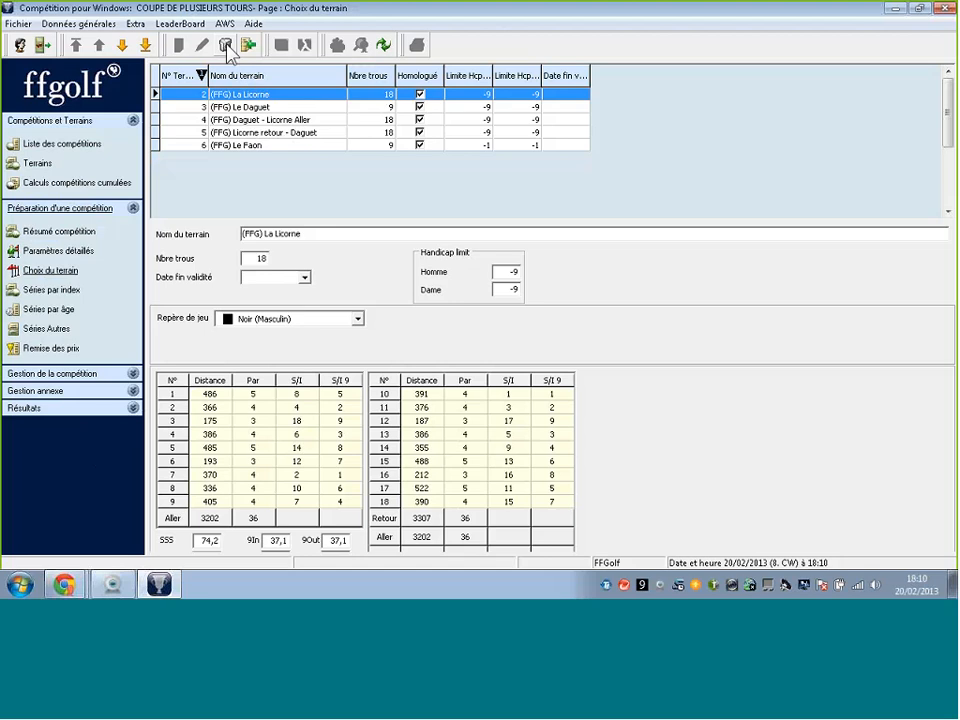
pyautogui.click(251, 106)
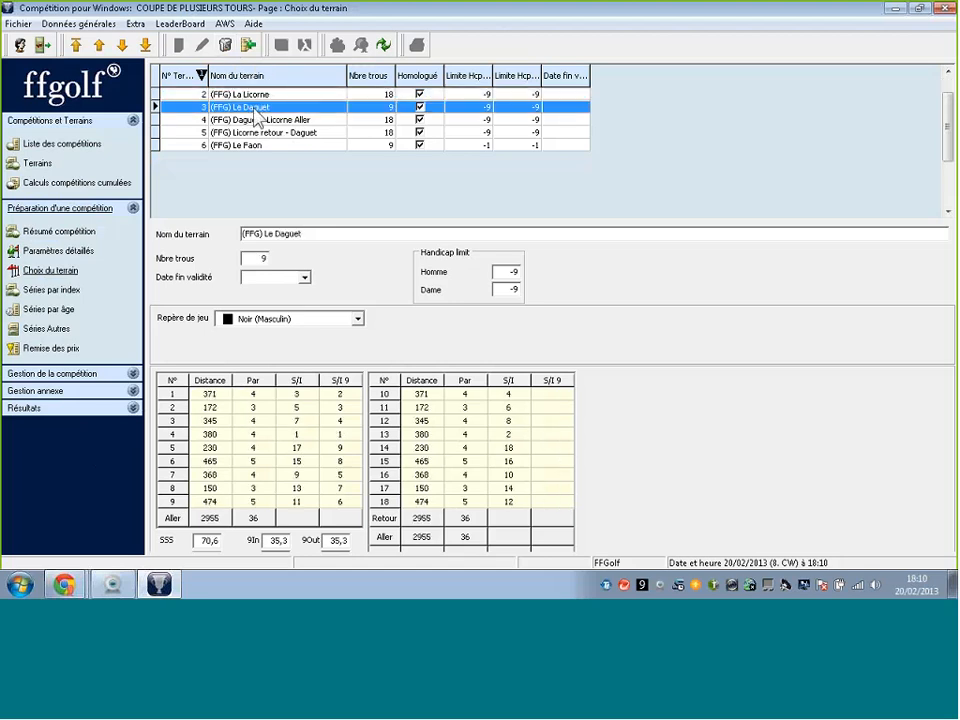
pyautogui.click(225, 46)
pyautogui.click(412, 326)
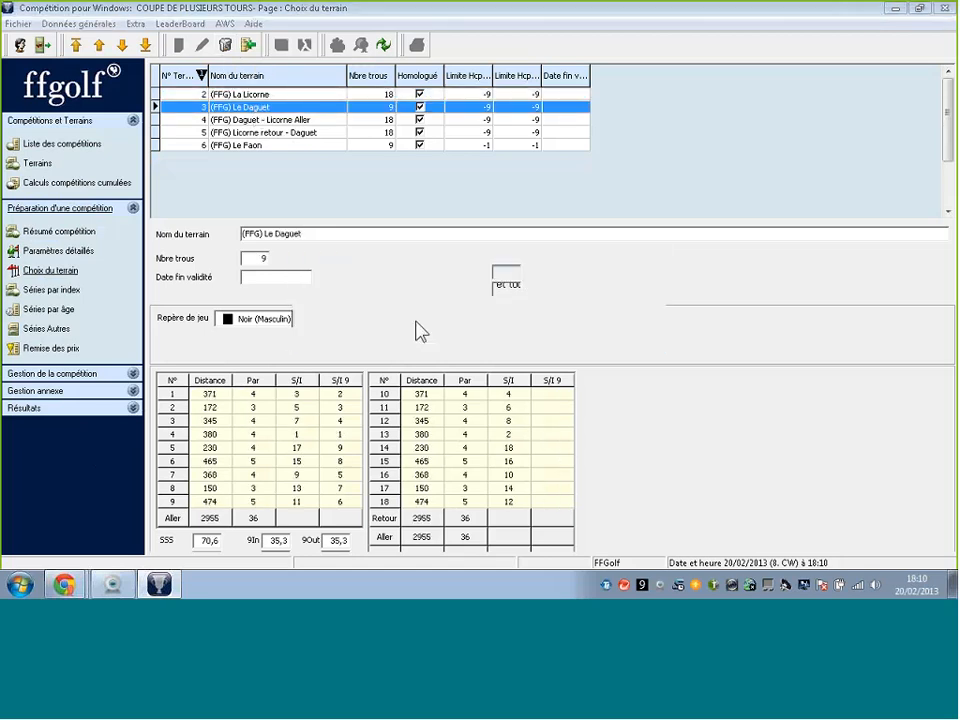
pyautogui.click(456, 327)
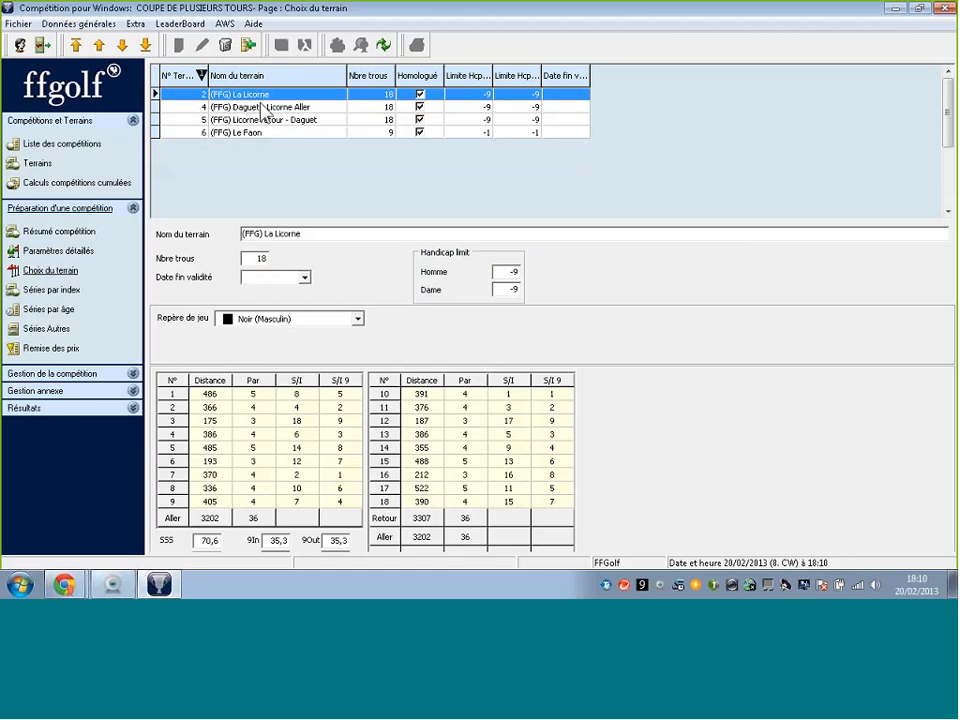
# Step: Remove (FFG) Daguet - Licorne Aller and (FFG) Licorne retour - Daguet from the competition's courses
pyautogui.click(205, 106)
pyautogui.click(178, 45)
pyautogui.click(410, 328)
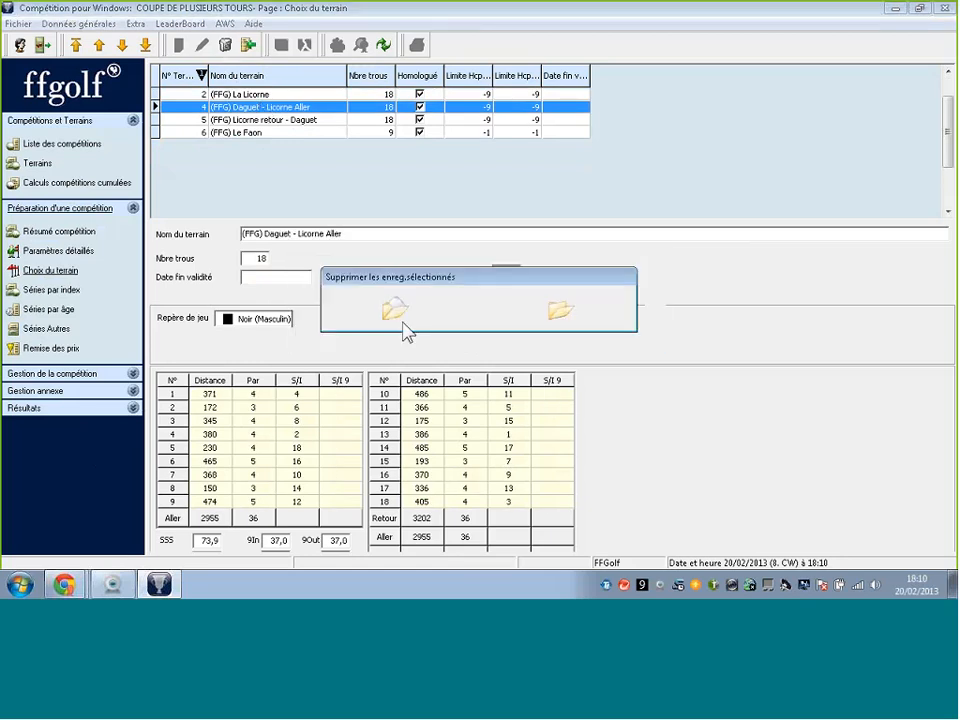
pyautogui.click(464, 332)
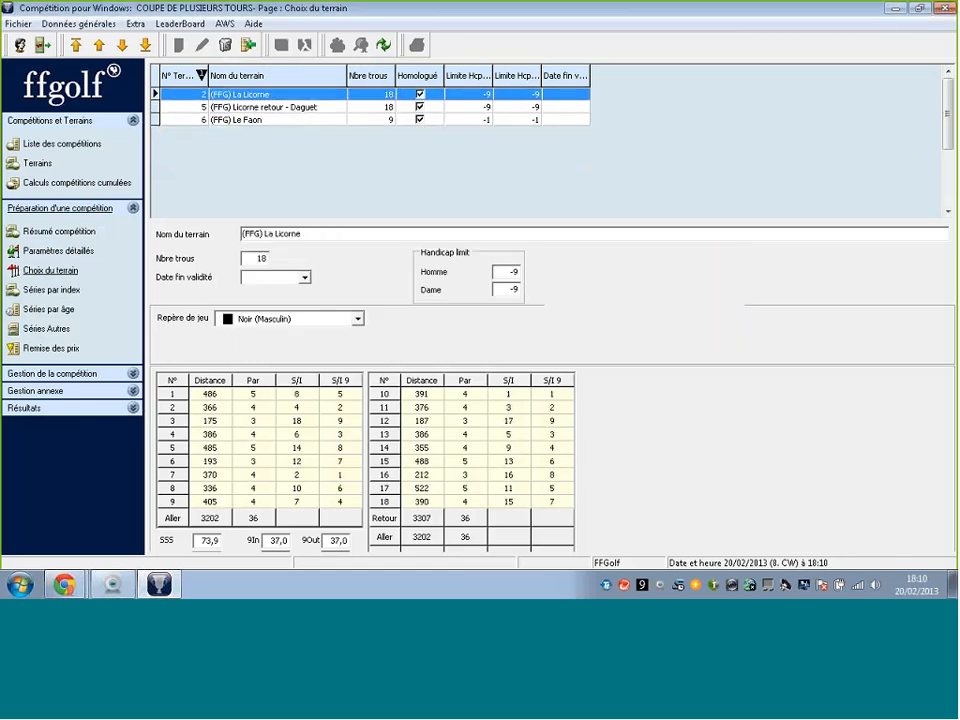
pyautogui.click(246, 108)
pyautogui.click(226, 46)
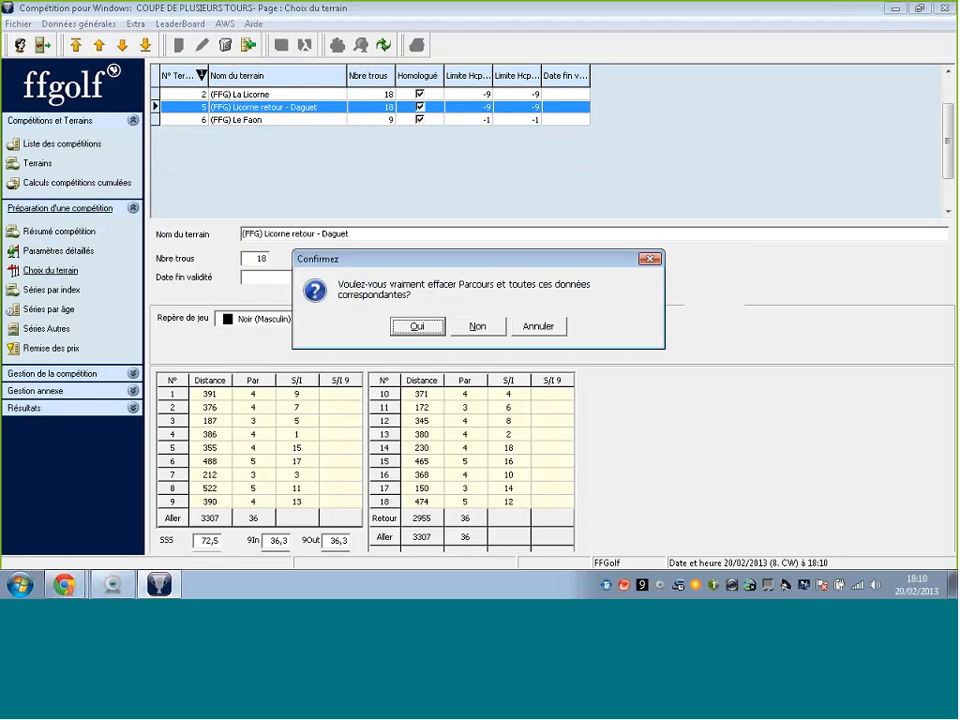
pyautogui.click(428, 332)
pyautogui.click(478, 326)
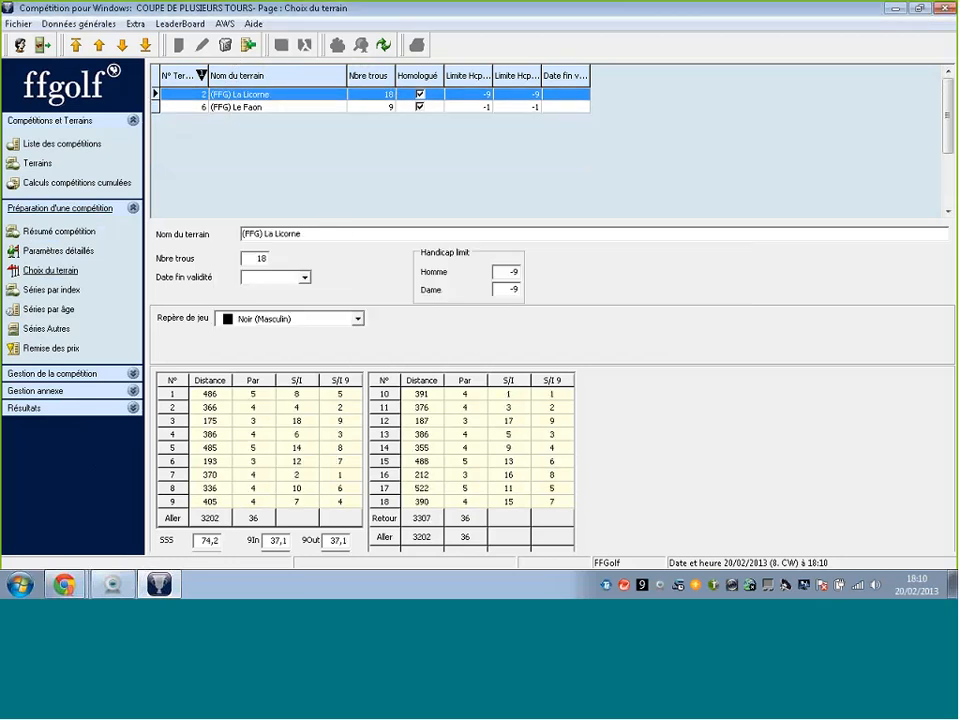
# Step: Remove (FFG) Le Faon from the competition's courses, keeping only (FFG) La Licorne
pyautogui.click(249, 106)
pyautogui.click(221, 47)
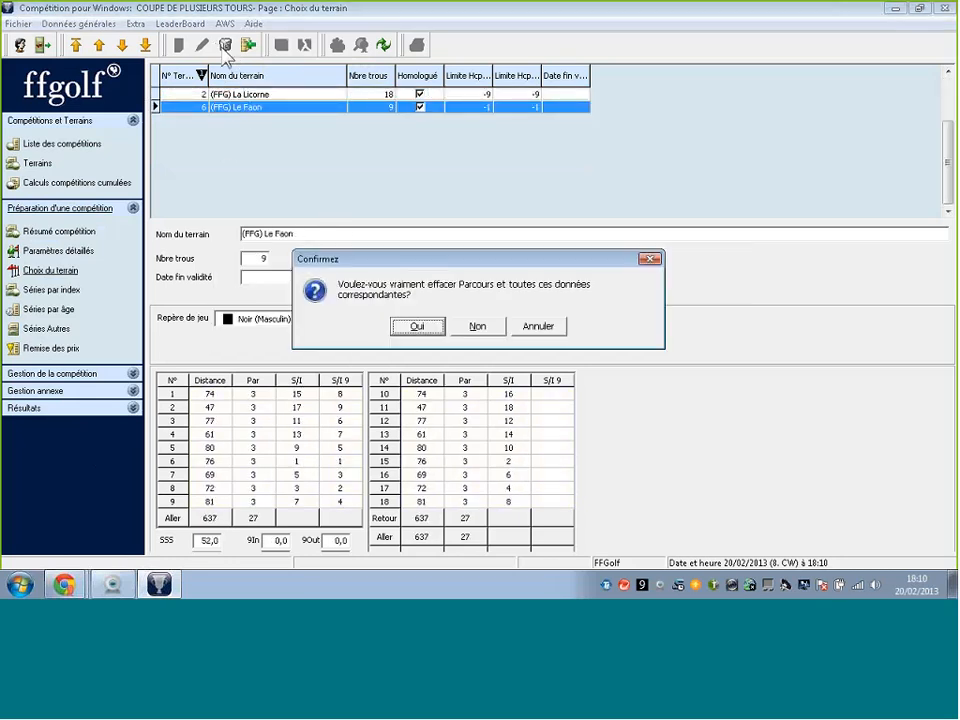
pyautogui.click(414, 328)
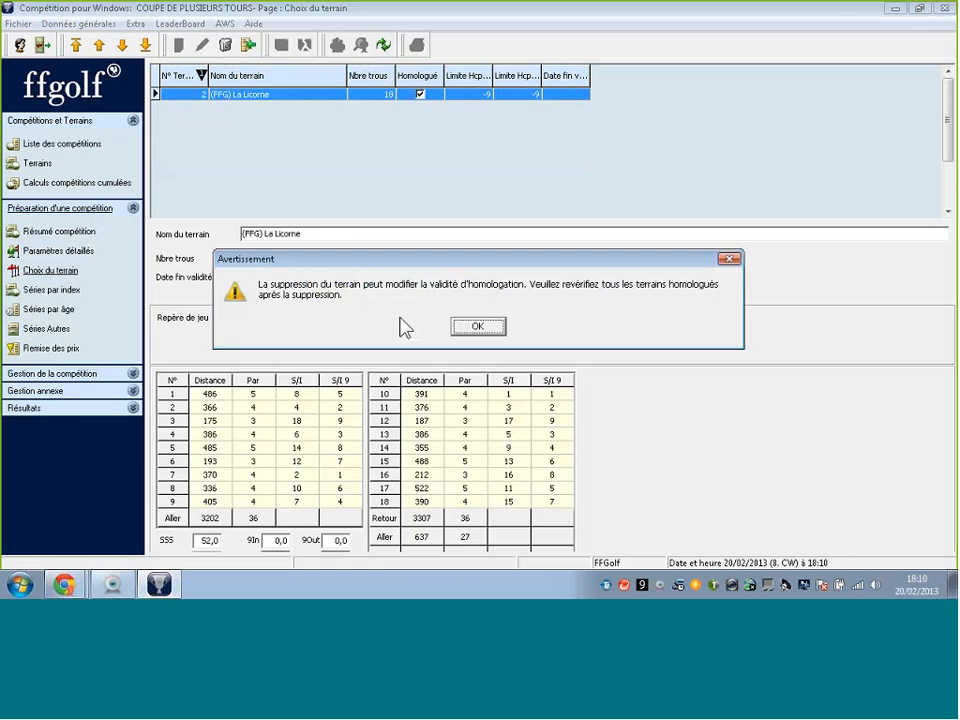
pyautogui.click(476, 328)
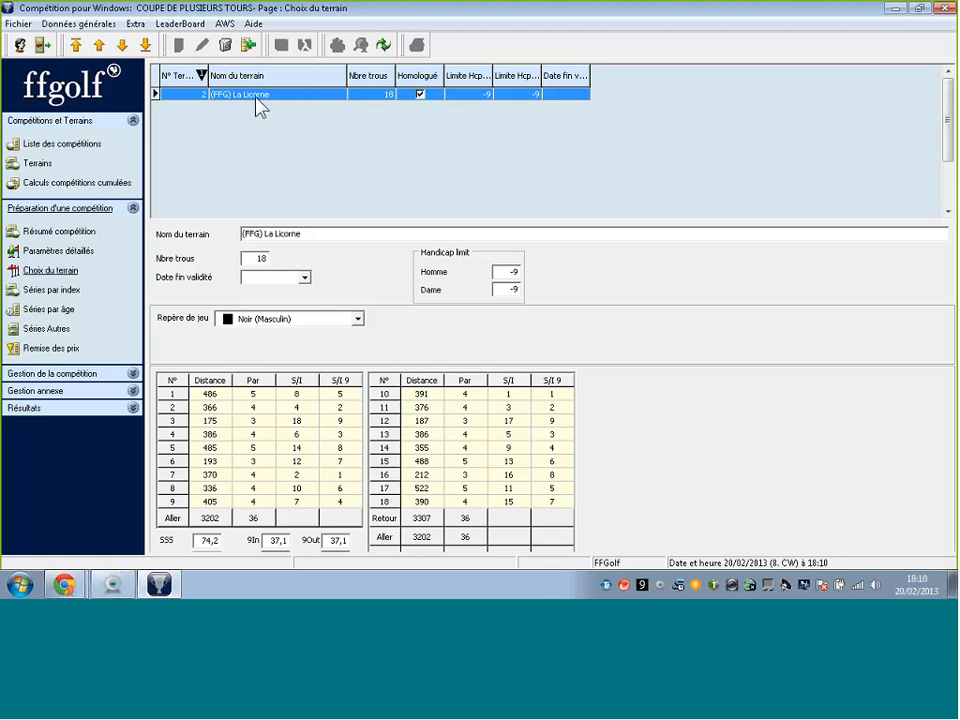
pyautogui.press('ctrl')
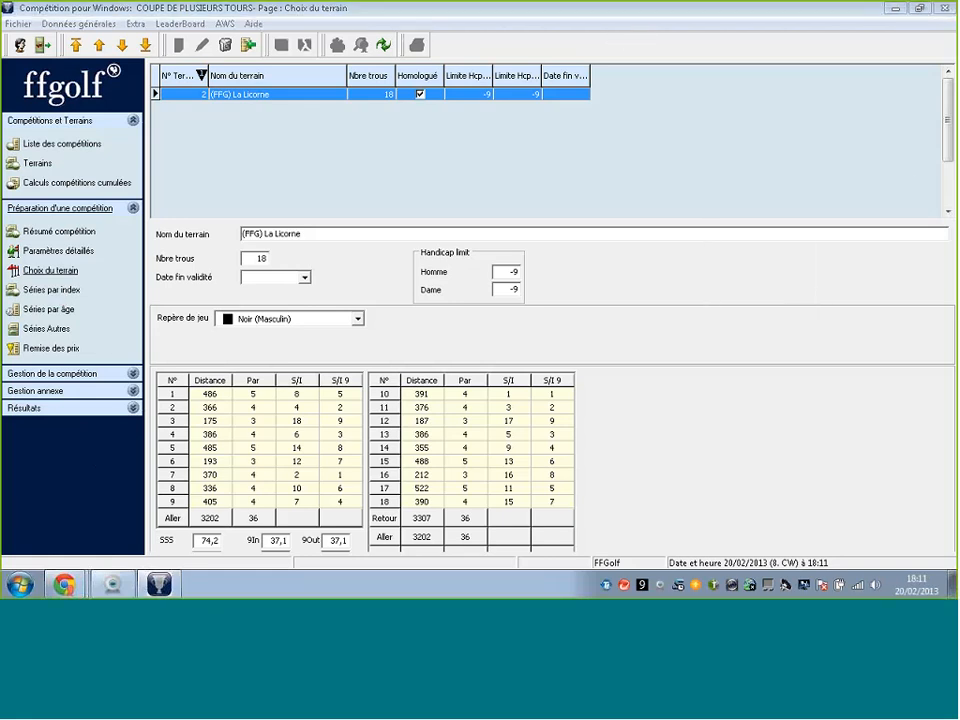
# Step: Edit the index series and set the men's upper limits to 15 for the 1st series and 30 for the 2nd
pyautogui.click(62, 291)
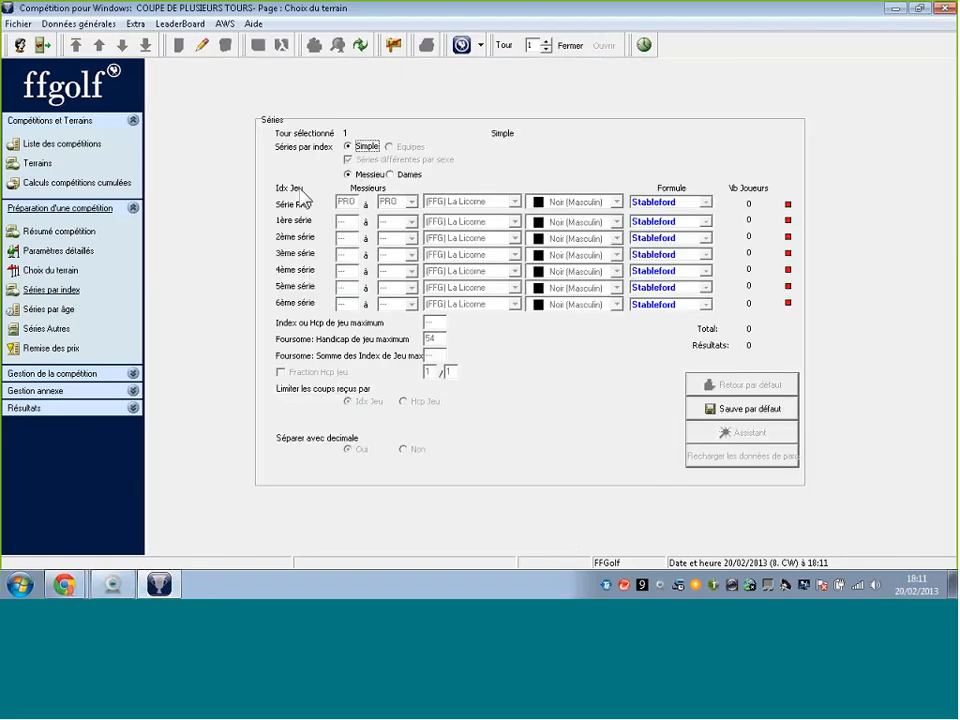
pyautogui.click(204, 46)
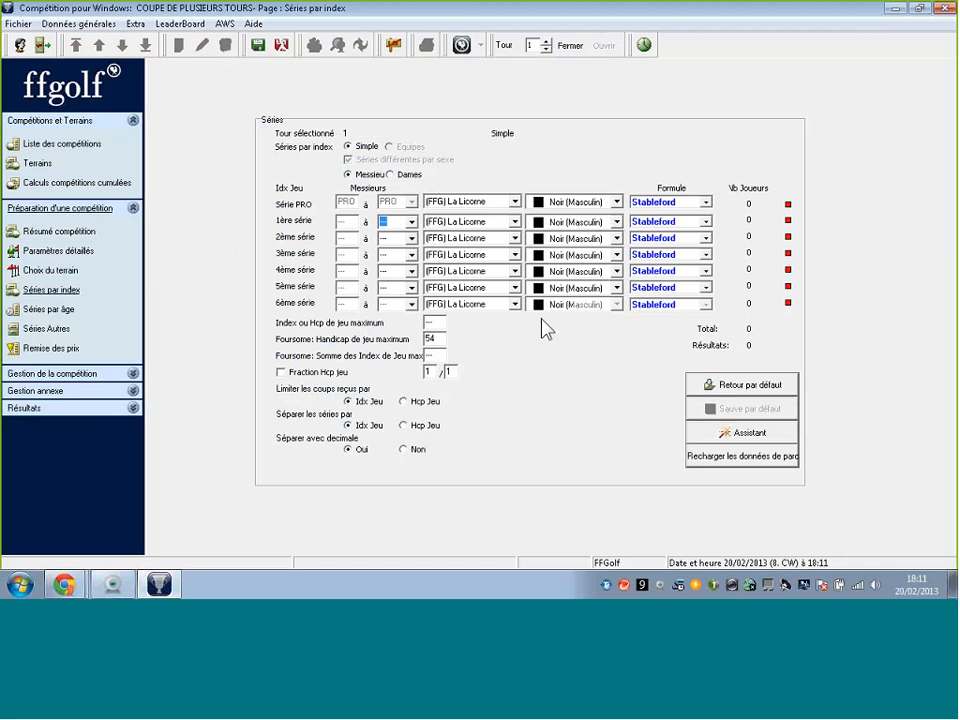
pyautogui.click(491, 222)
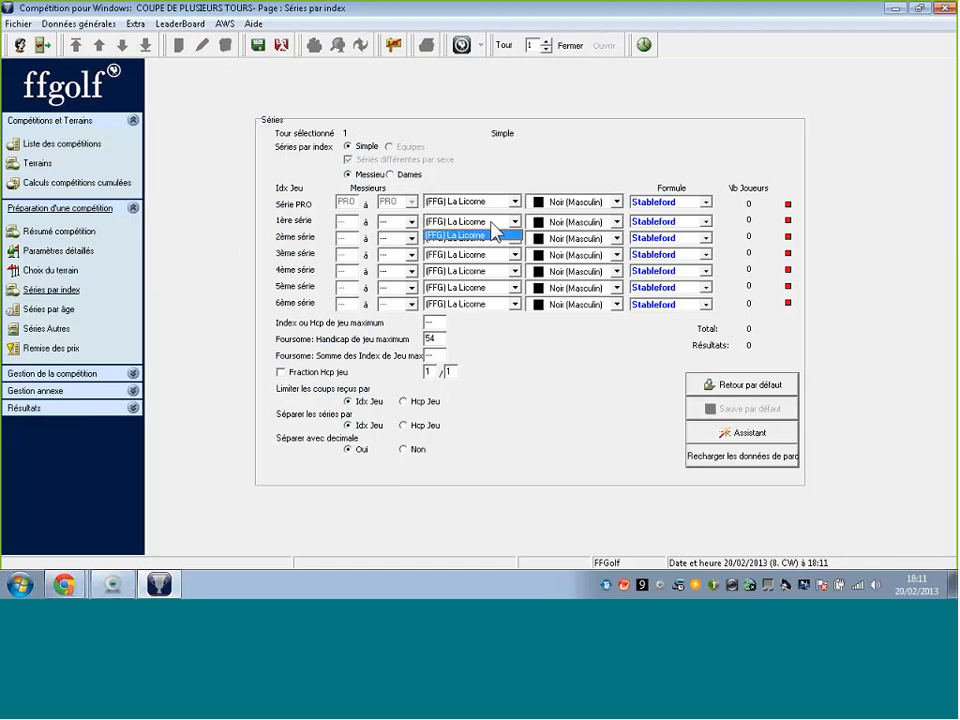
pyautogui.click(491, 225)
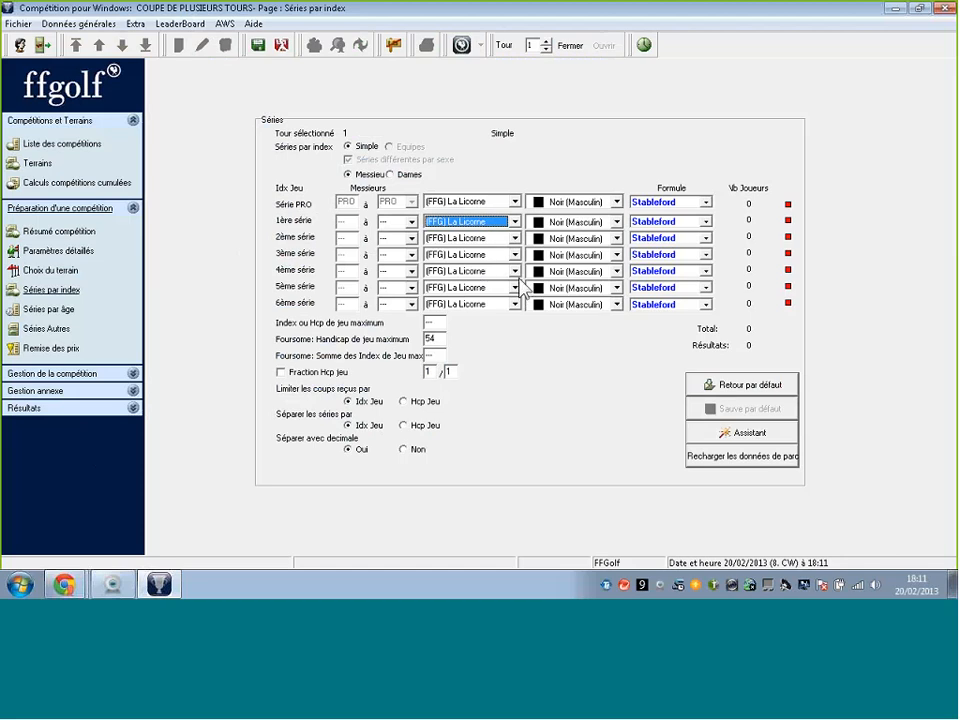
pyautogui.click(409, 222)
pyautogui.write('15')
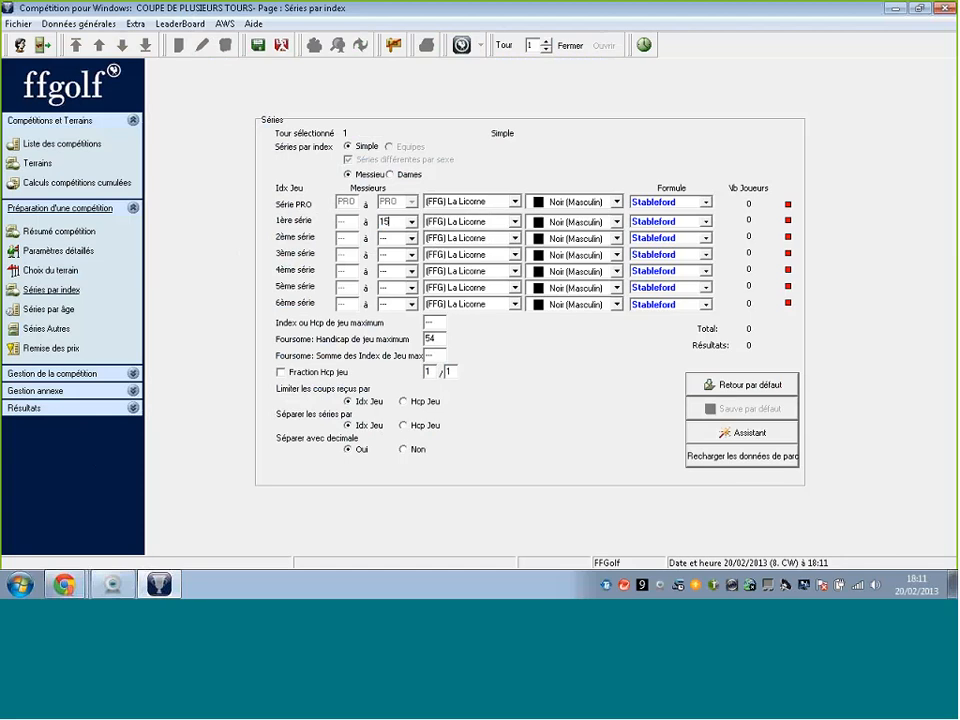
pyautogui.click(389, 238)
pyautogui.write('30')
pyautogui.press('Tab')
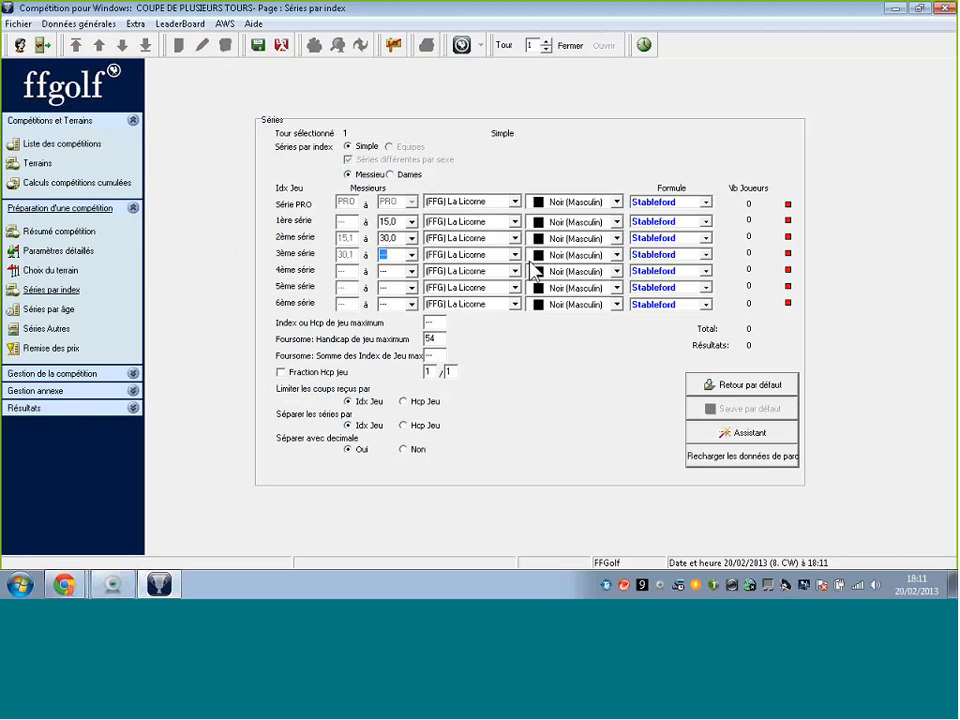
# Step: Assign the men's tees: Blanc for the 1st series and Jaune for the 2nd and 3rd series
pyautogui.click(575, 221)
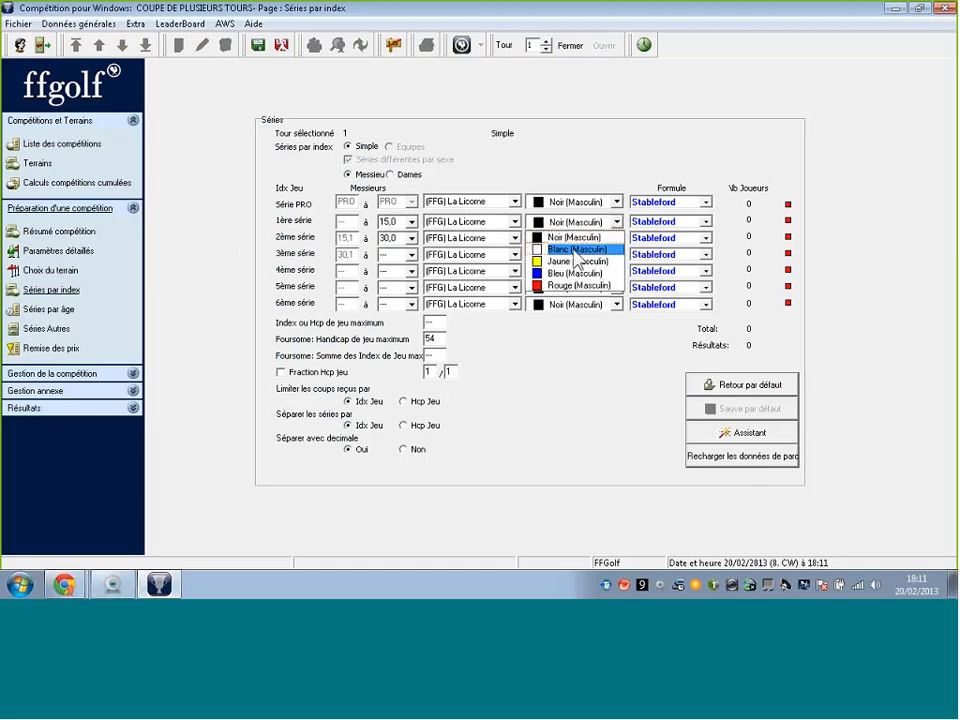
pyautogui.click(576, 250)
pyautogui.click(571, 245)
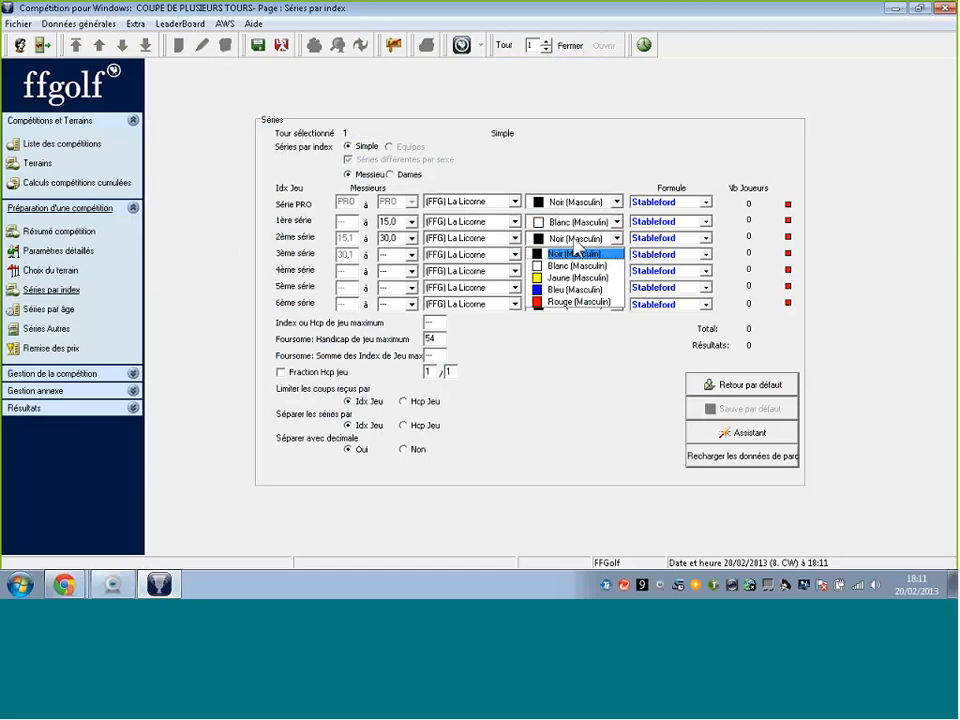
pyautogui.click(568, 280)
pyautogui.click(571, 254)
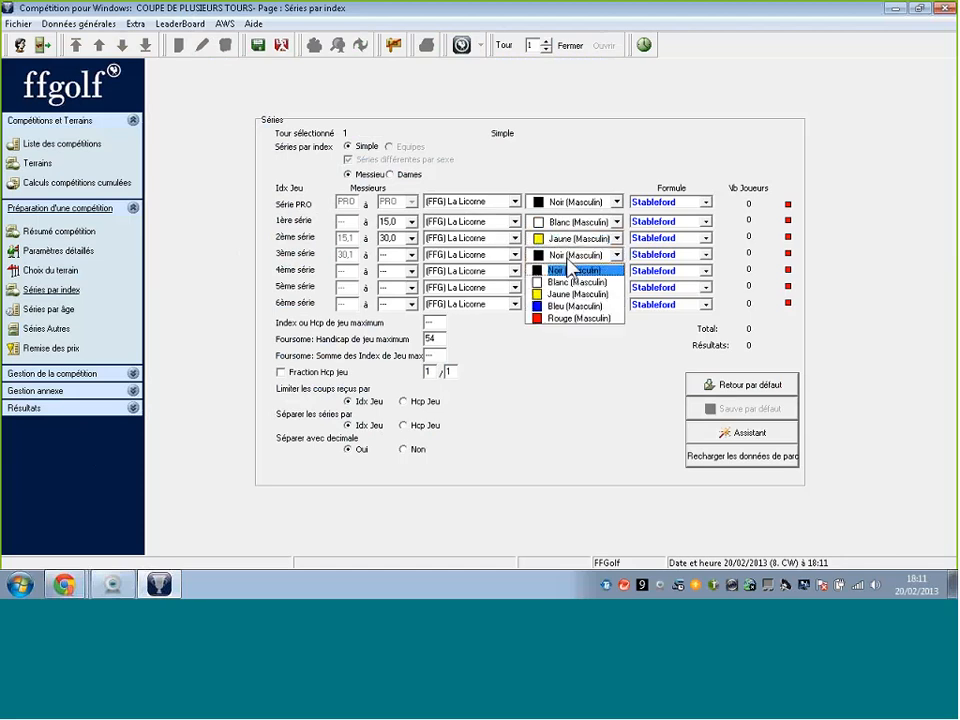
pyautogui.click(568, 295)
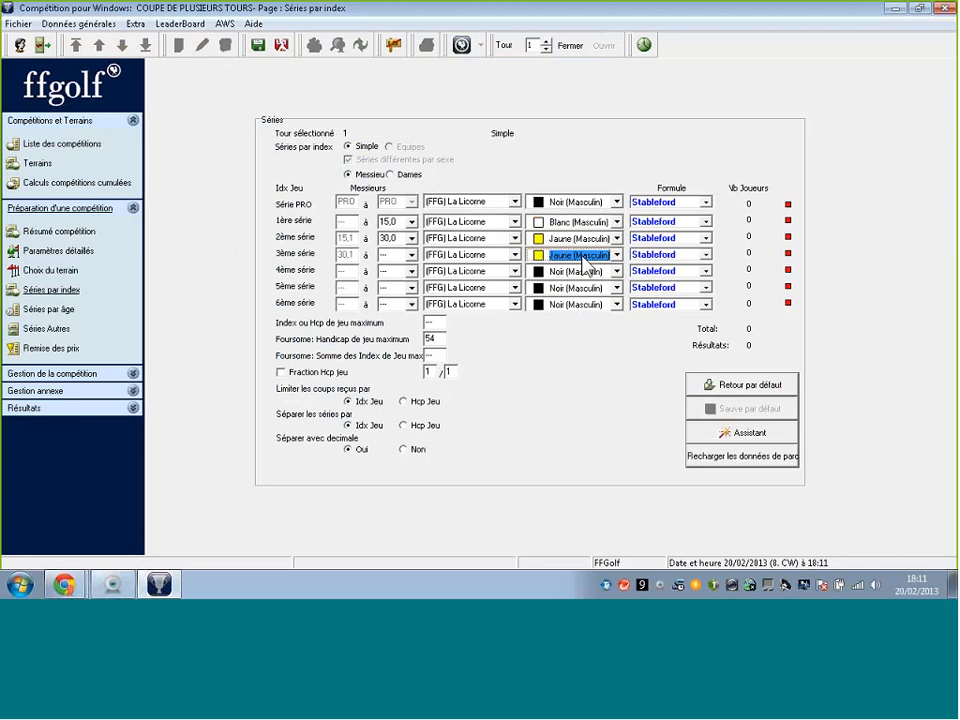
# Step: For the women's series, assign Bleu tees to the 1st series and set the 1st and 2nd upper limits to 15 and 30
pyautogui.click(391, 174)
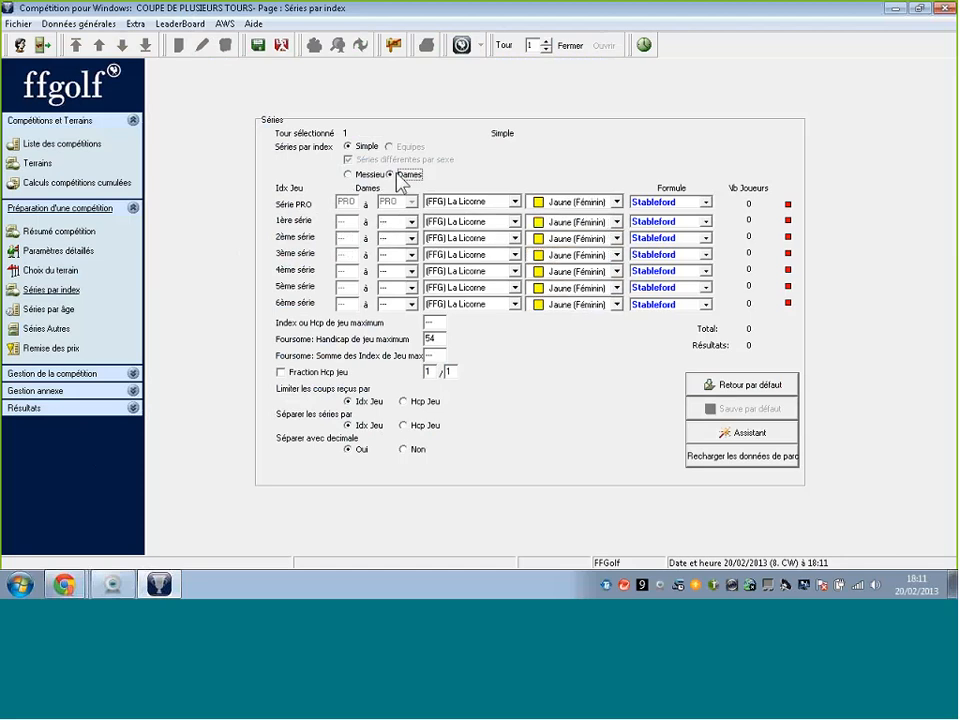
pyautogui.click(572, 221)
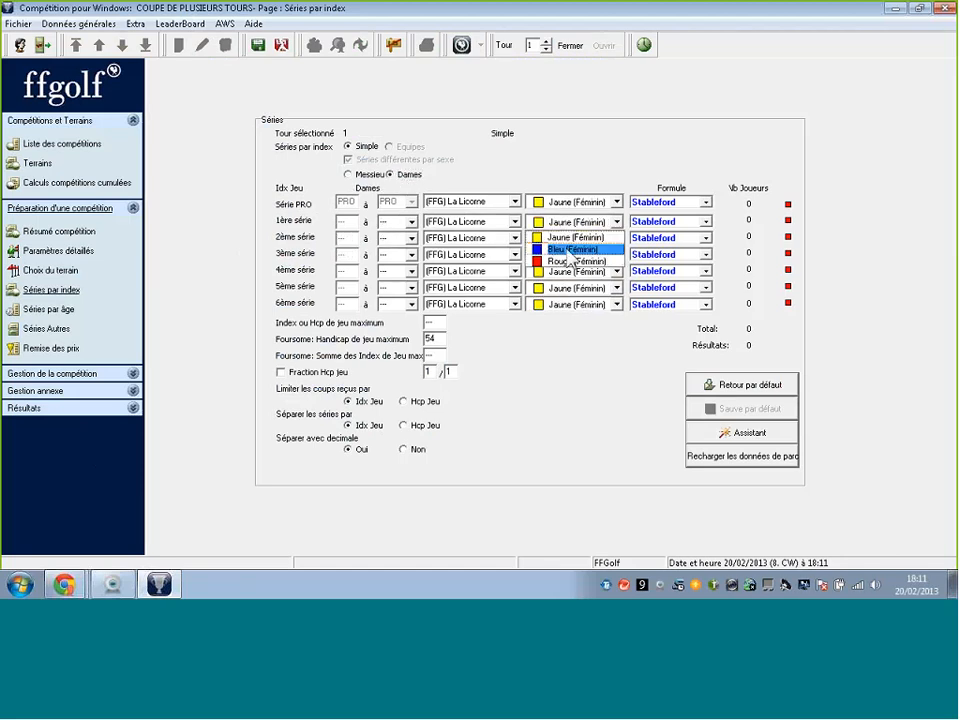
pyautogui.click(573, 249)
pyautogui.click(391, 221)
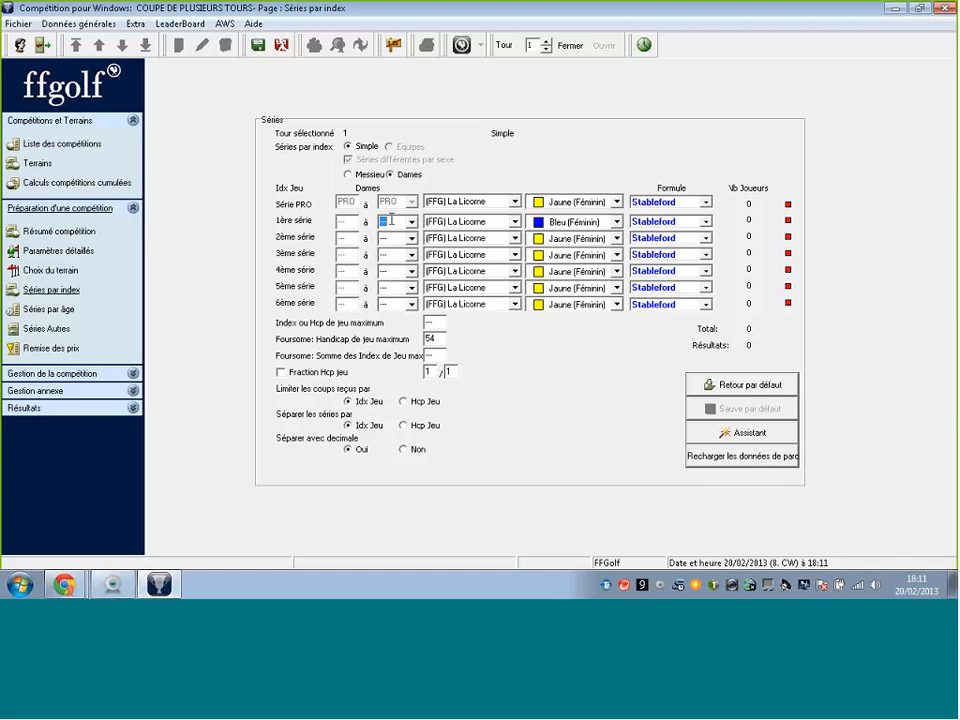
pyautogui.write('15')
pyautogui.press('Return')
pyautogui.write('30')
pyautogui.press('Return')
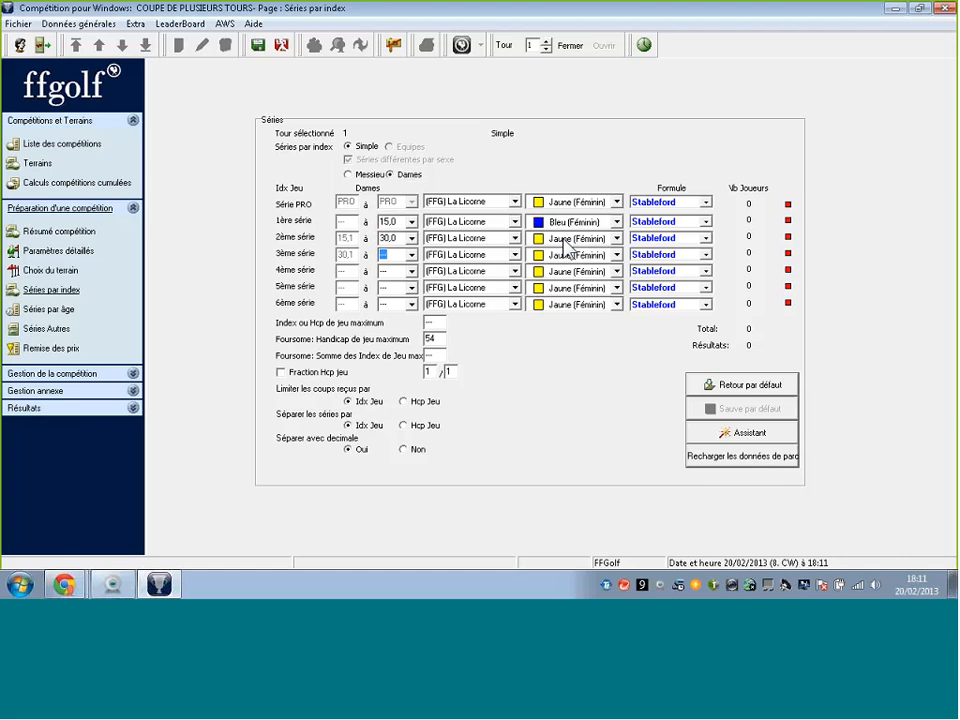
# Step: Assign the Rouge tees to the women's 2nd and 3rd series
pyautogui.click(565, 254)
pyautogui.click(565, 280)
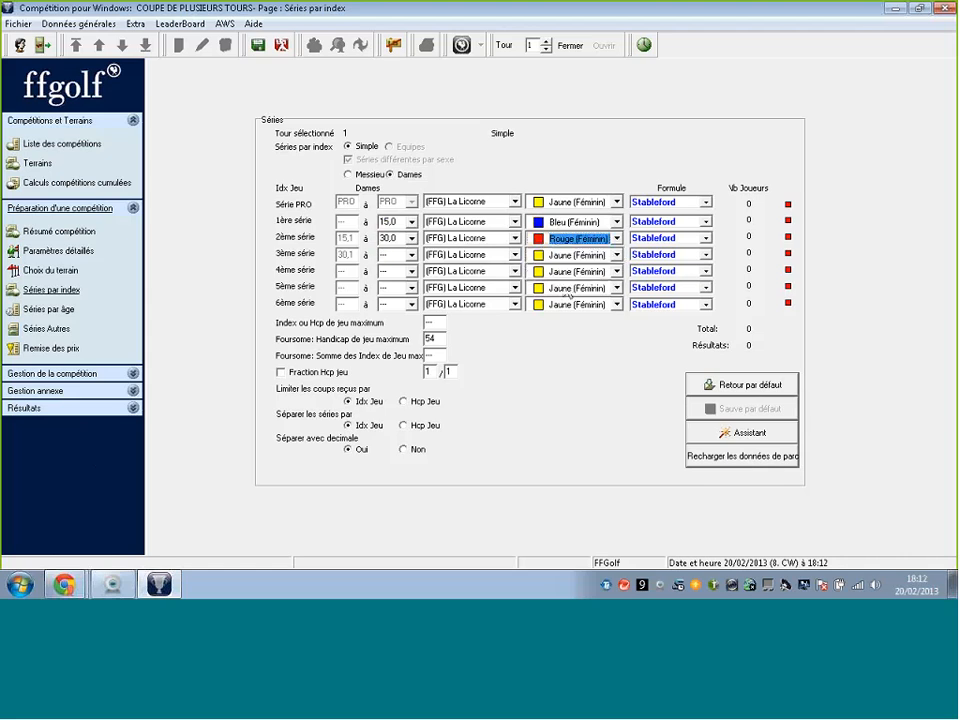
pyautogui.click(570, 254)
pyautogui.click(563, 297)
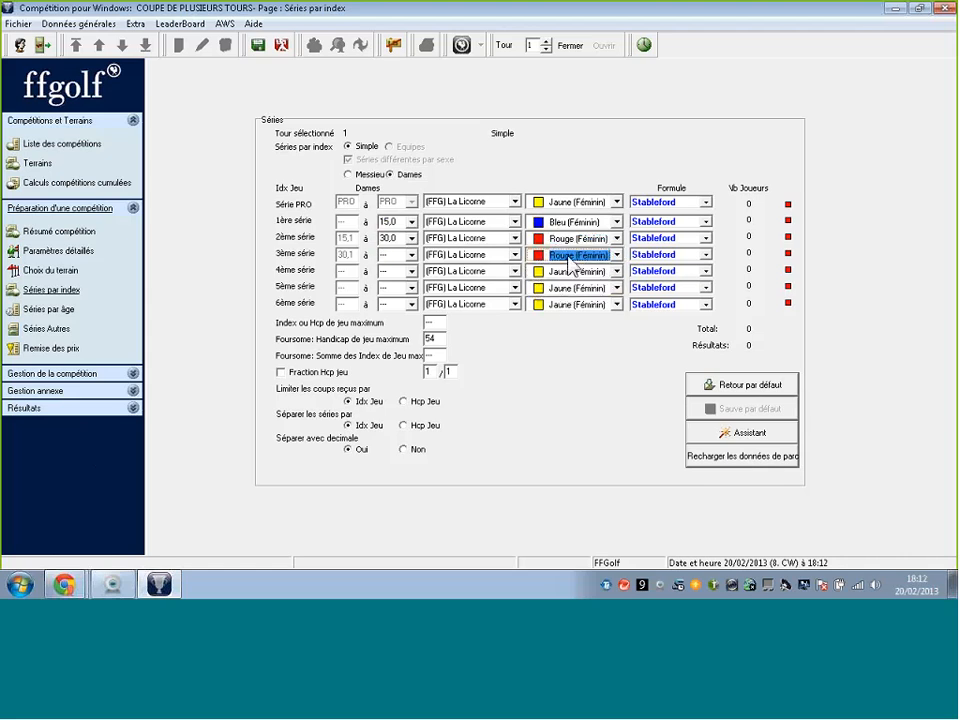
# Step: Save the index series and apply the changes to all rounds of the competition
pyautogui.click(259, 45)
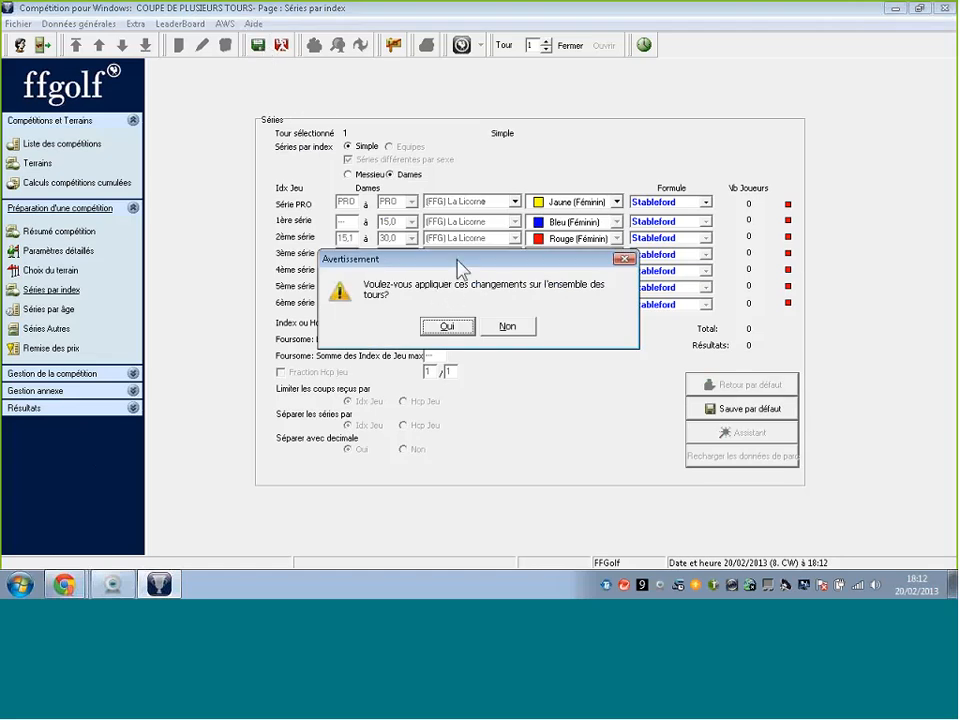
pyautogui.moveTo(456, 259); pyautogui.dragTo(440, 315)
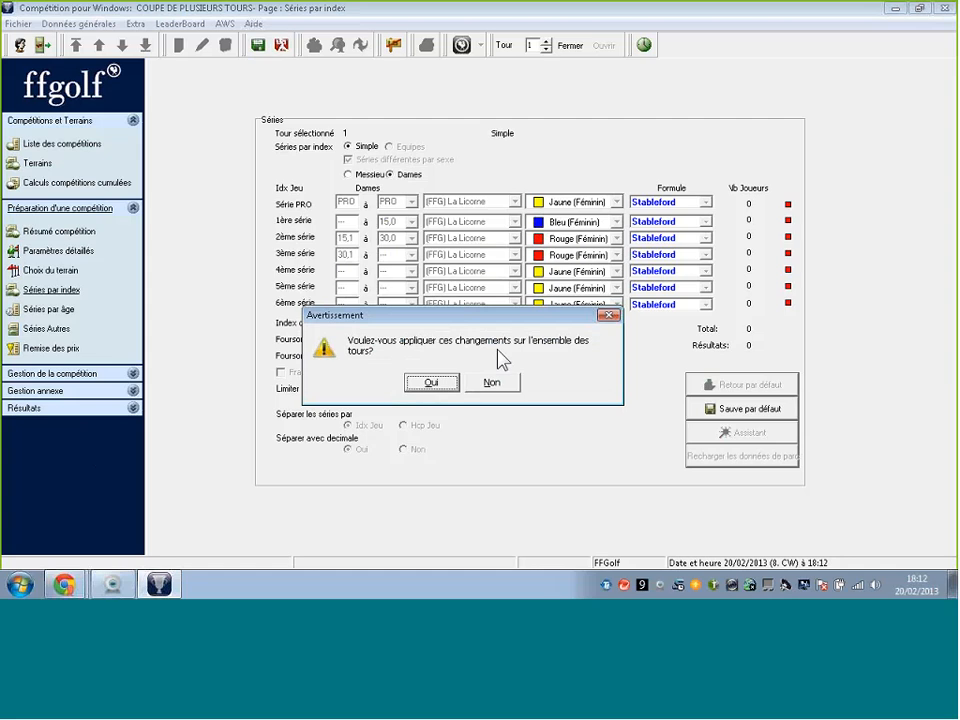
pyautogui.click(428, 384)
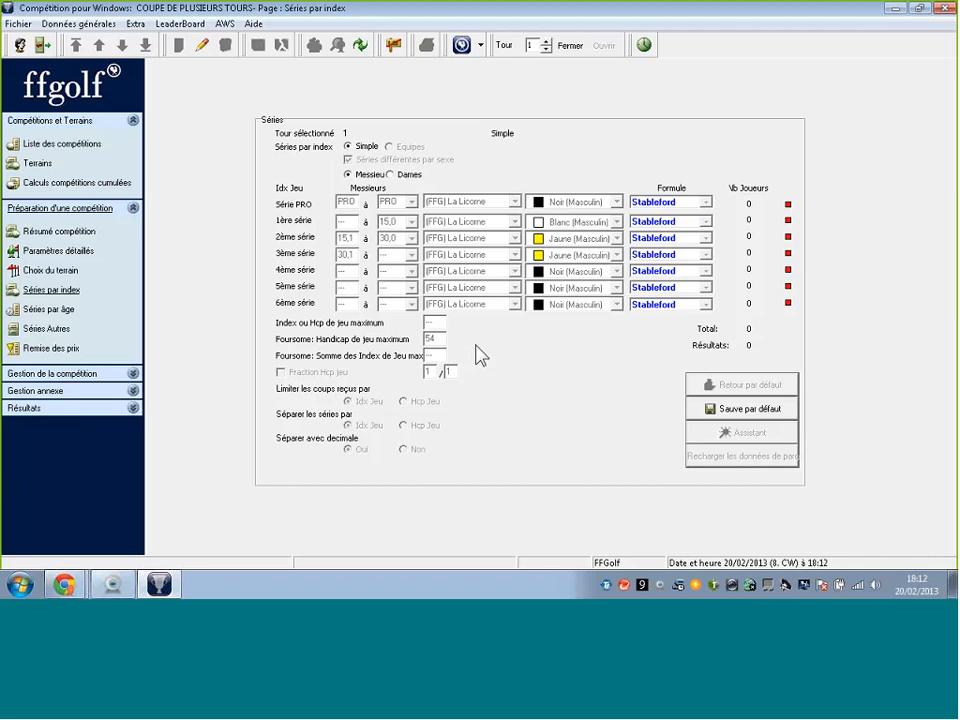
# Step: Open the competition's player registrations and score cards page
pyautogui.click(382, 240)
pyautogui.click(385, 224)
pyautogui.click(111, 375)
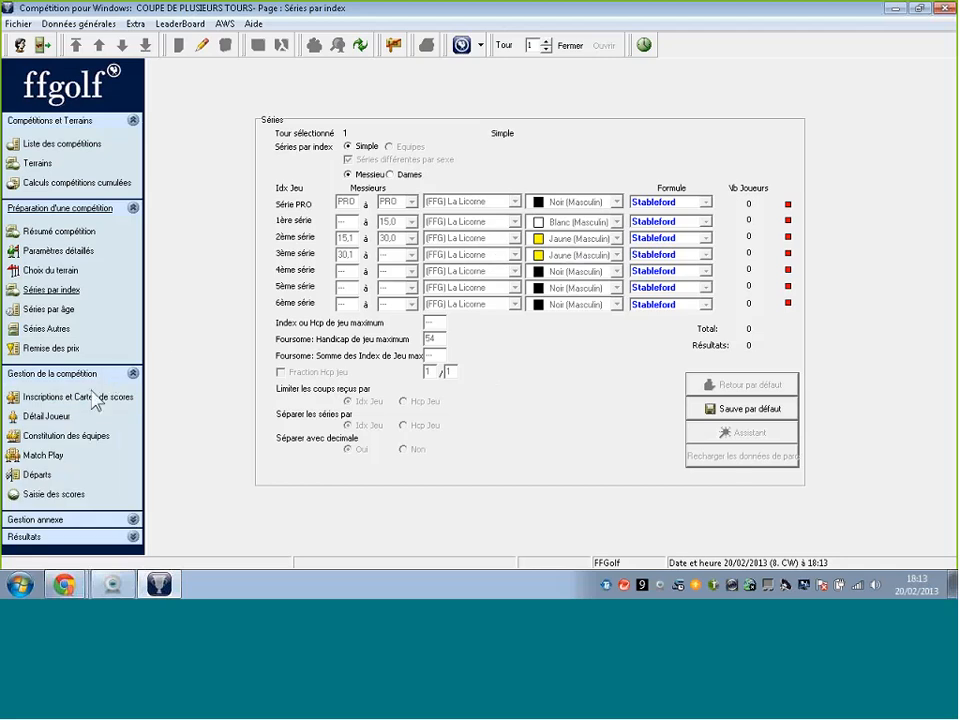
pyautogui.click(95, 397)
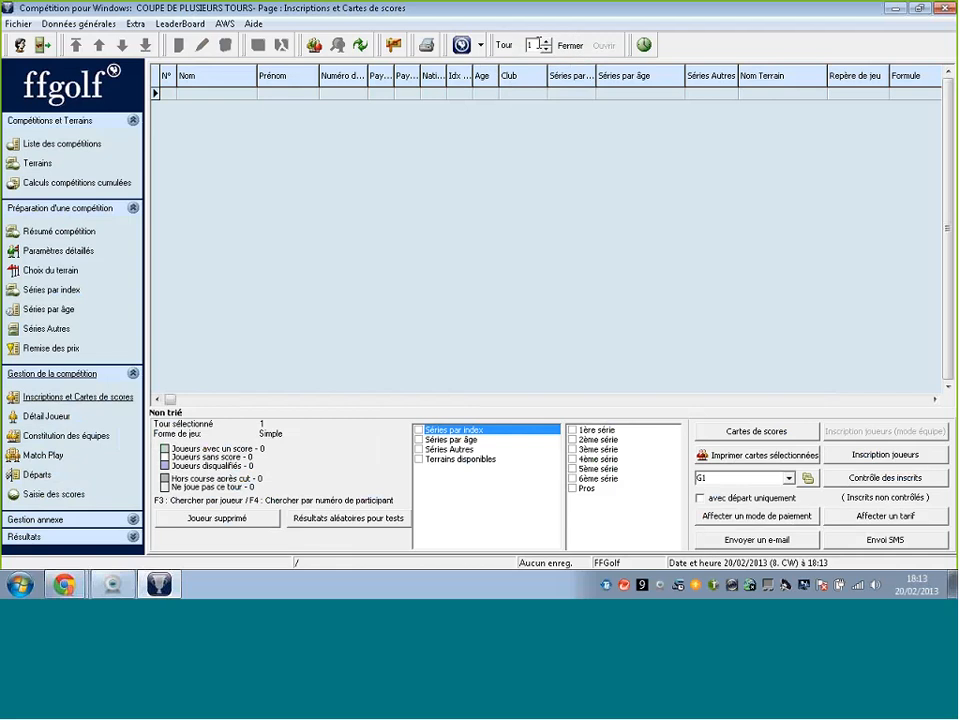
# Step: Switch the registrations page back and forth between rounds 1 and 2, ending on round 1
pyautogui.click(546, 41)
pyautogui.click(547, 48)
pyautogui.click(546, 41)
pyautogui.click(547, 48)
pyautogui.click(547, 44)
pyautogui.click(546, 49)
pyautogui.click(529, 49)
# Step: Open the player selection for registration and sort the available players in ascending order by first name only
pyautogui.click(882, 454)
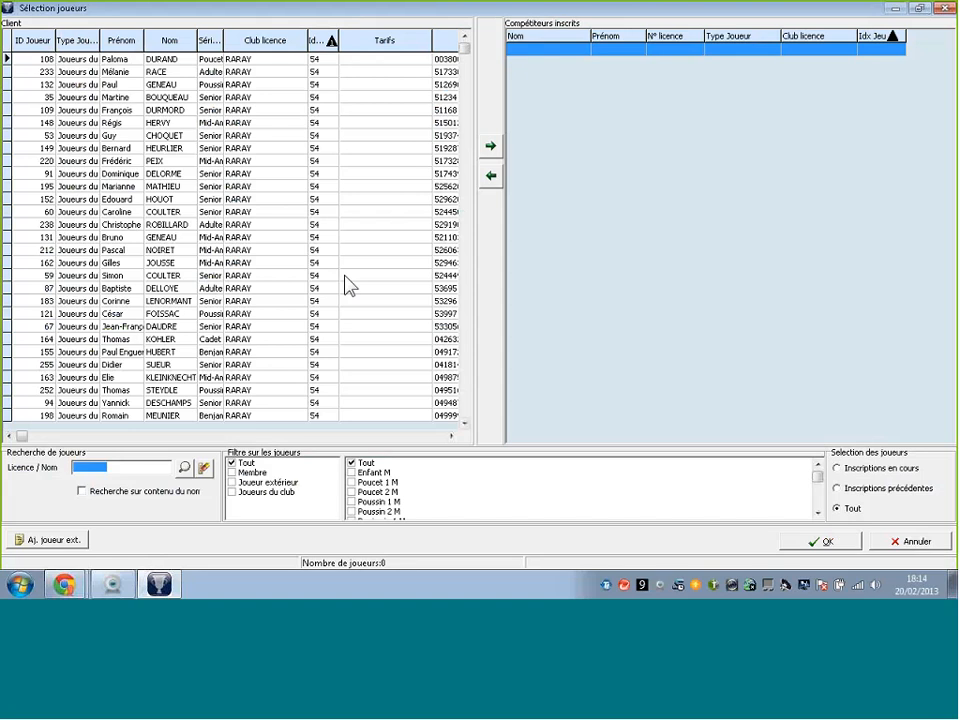
pyautogui.rightClick(138, 48)
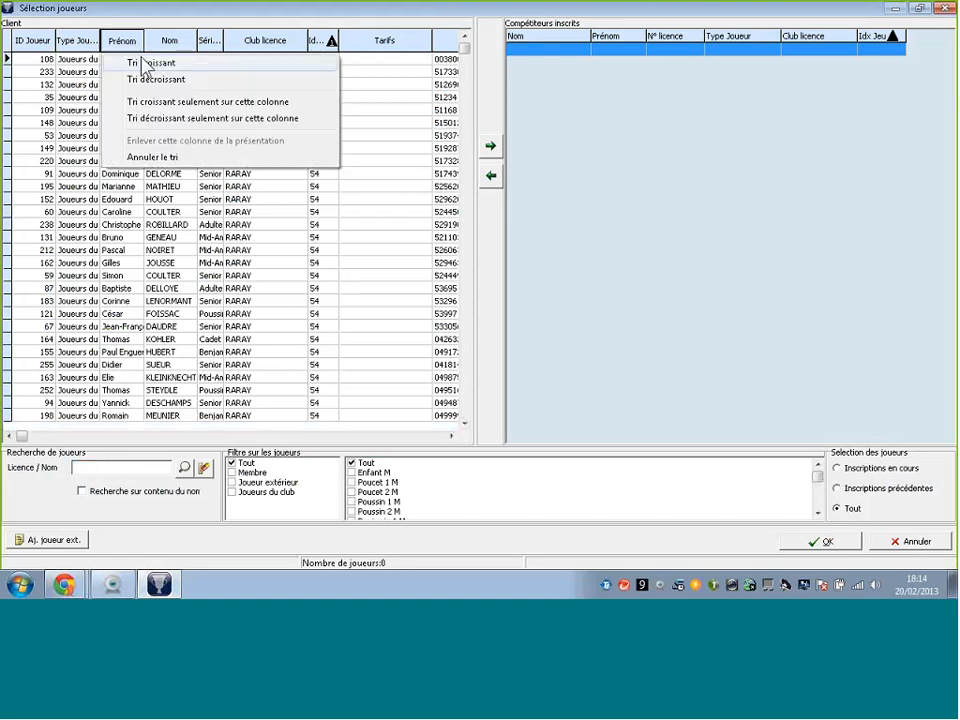
pyautogui.click(140, 100)
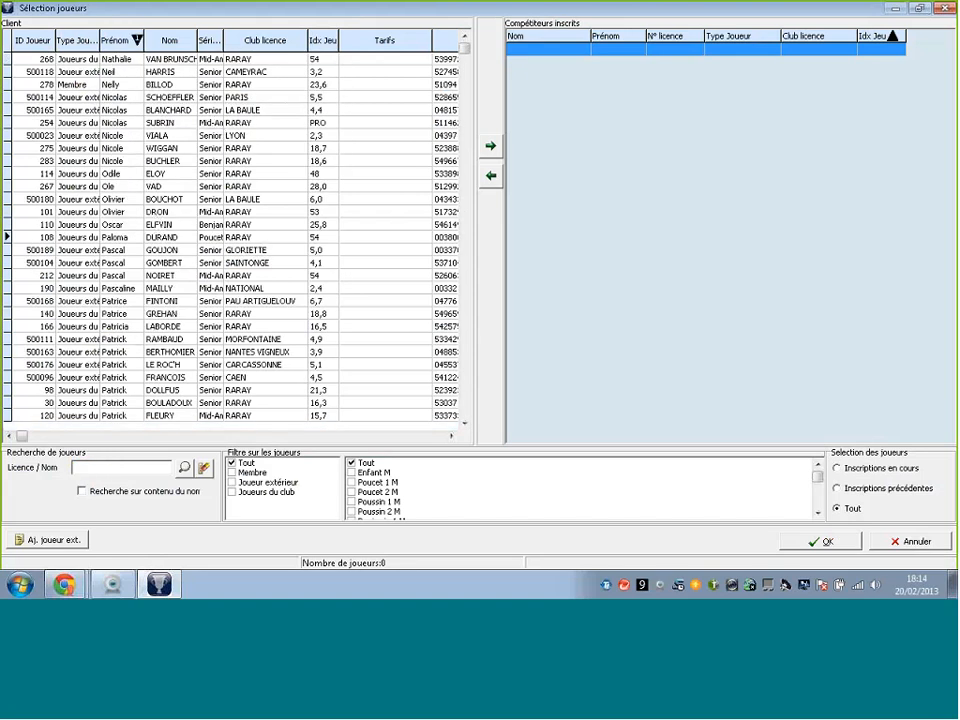
# Step: Add a batch of players from the client list to the registered competitors and confirm the registrations
pyautogui.click(146, 57)
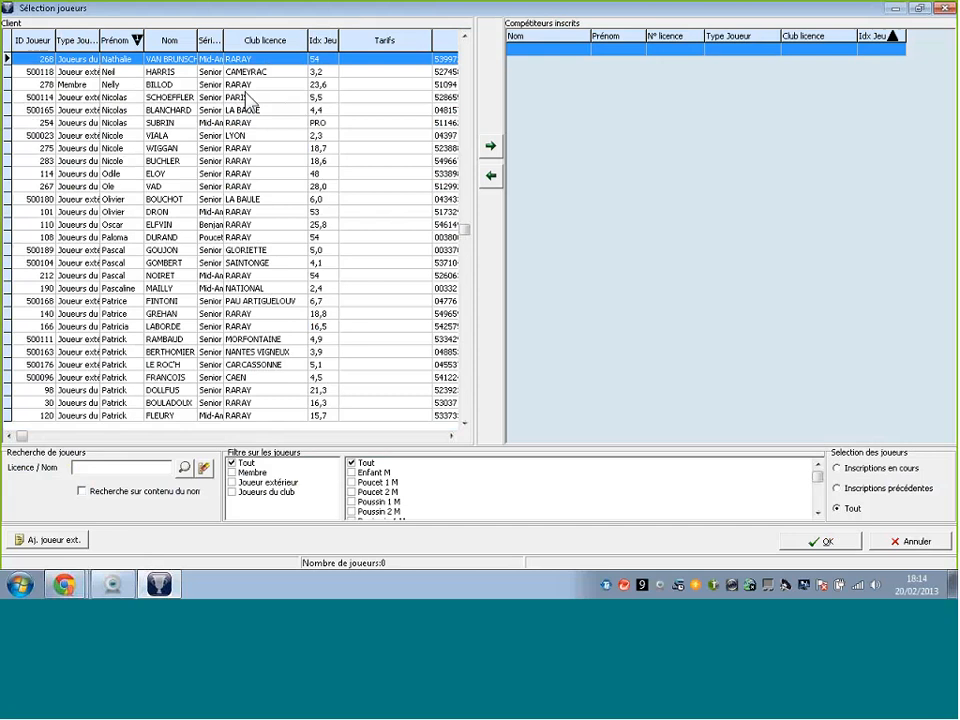
pyautogui.click(172, 73)
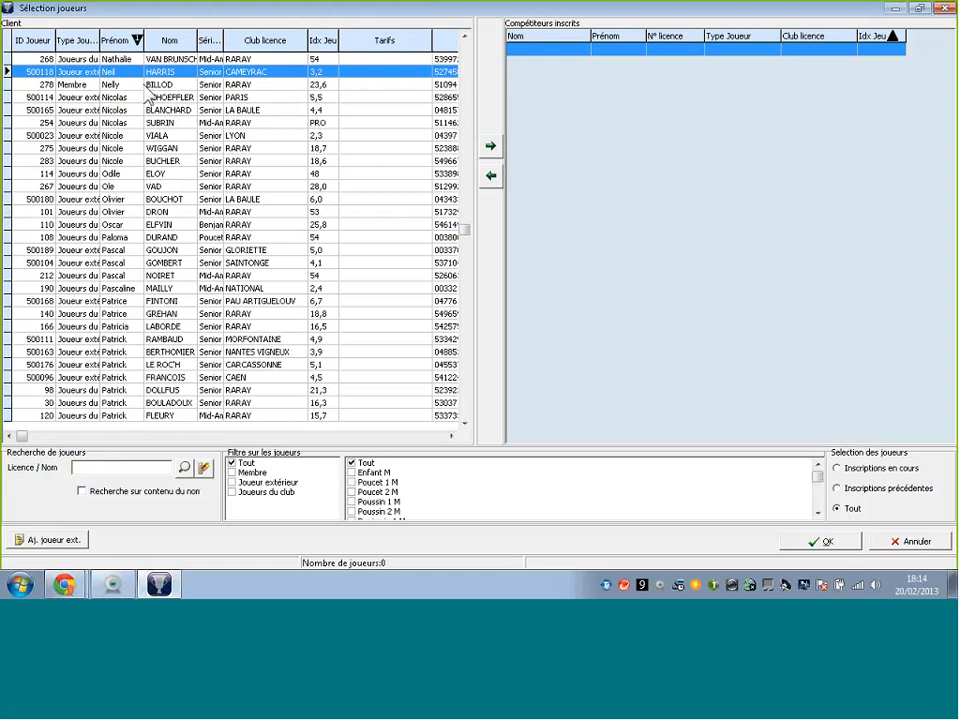
pyautogui.press('Return')
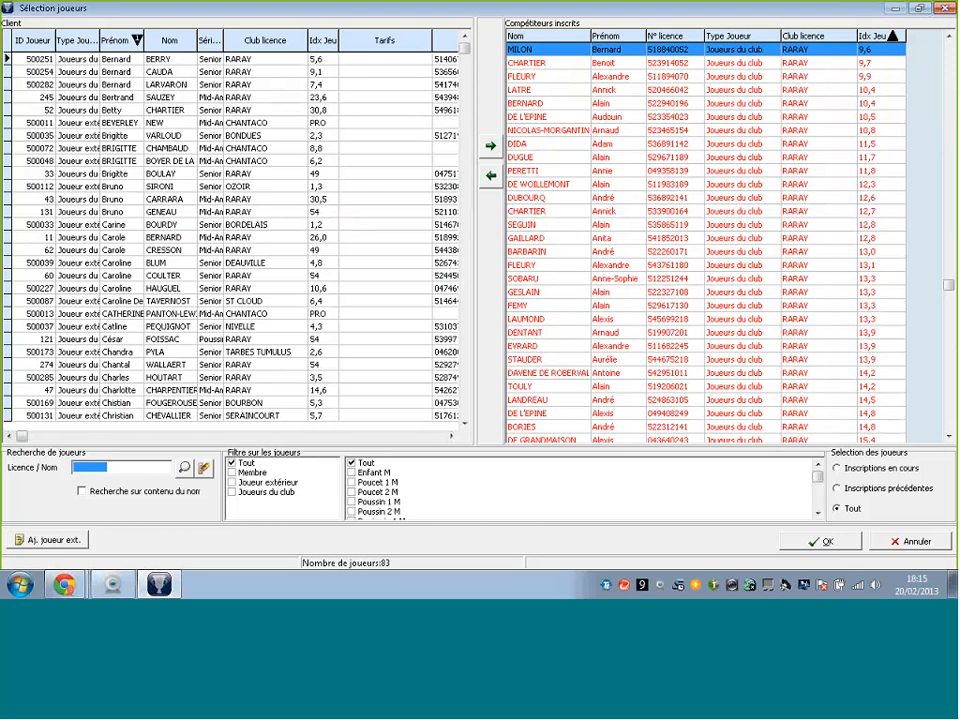
pyautogui.click(822, 541)
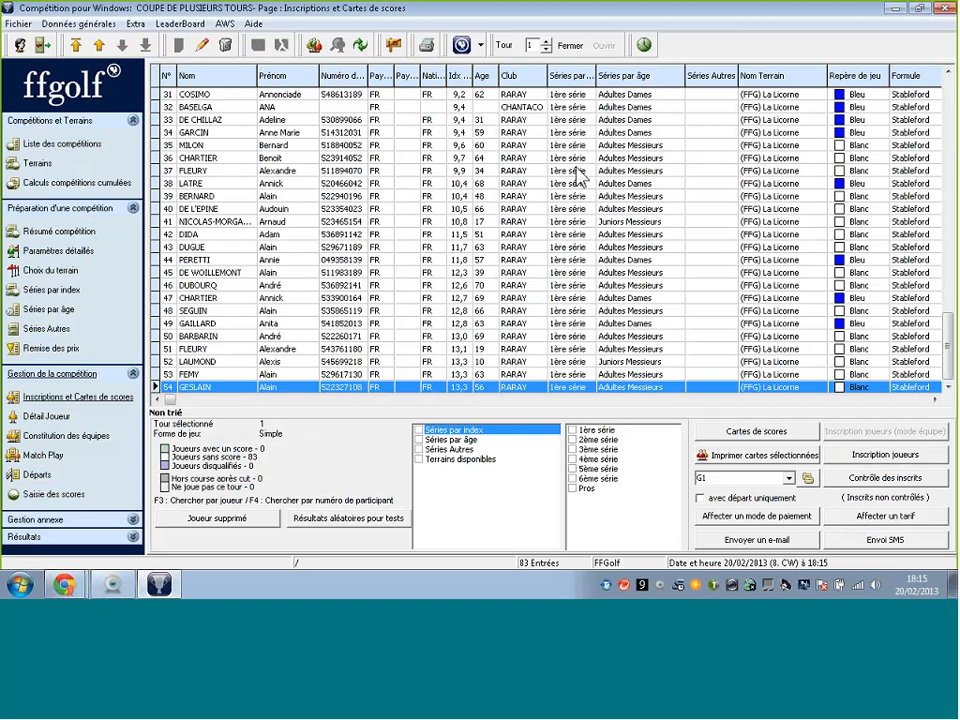
# Step: Try to run the check of registered players on round 2, dismissing the notice each time
pyautogui.click(547, 45)
pyautogui.click(547, 41)
pyautogui.press('ctrl')
pyautogui.press('ctrl')
pyautogui.press('ctrl')
pyautogui.click(888, 481)
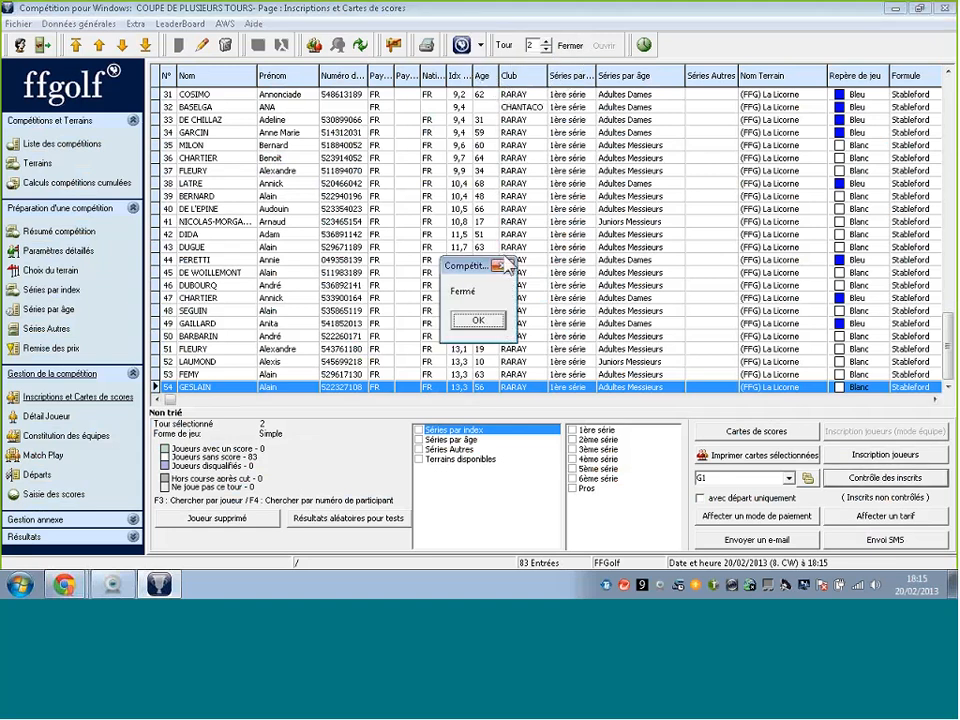
pyautogui.moveTo(481, 272); pyautogui.dragTo(478, 258)
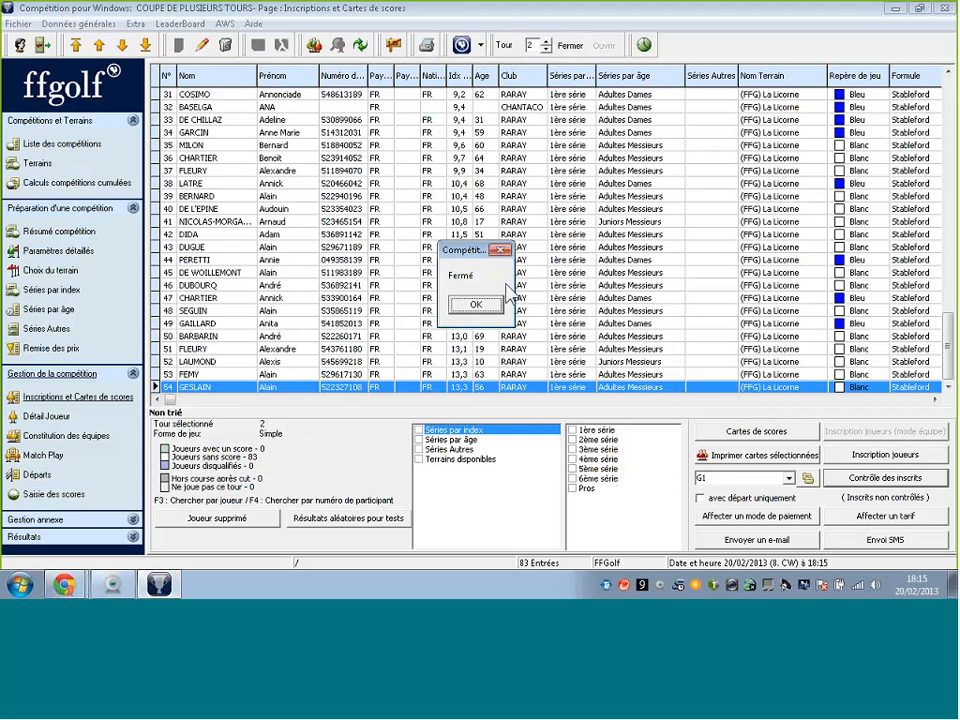
pyautogui.click(472, 304)
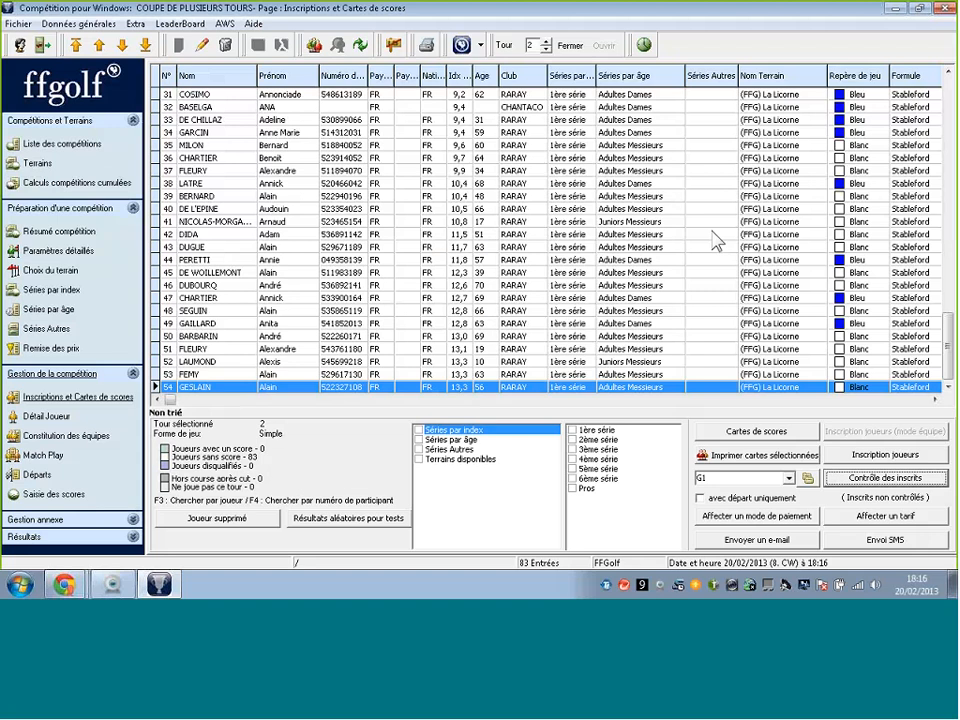
pyautogui.click(882, 480)
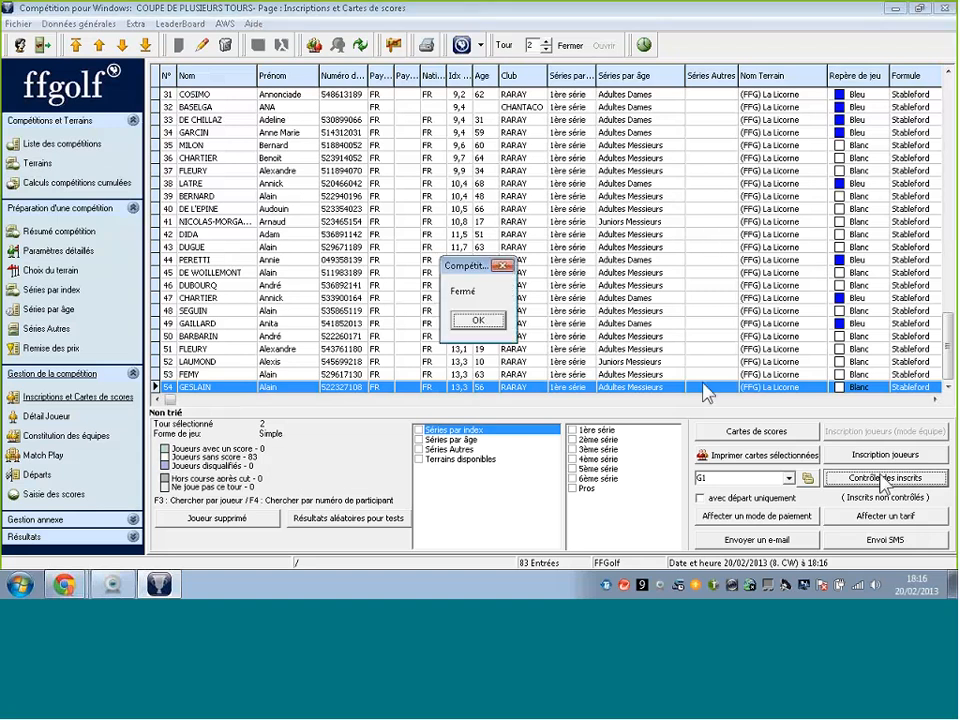
pyautogui.click(492, 320)
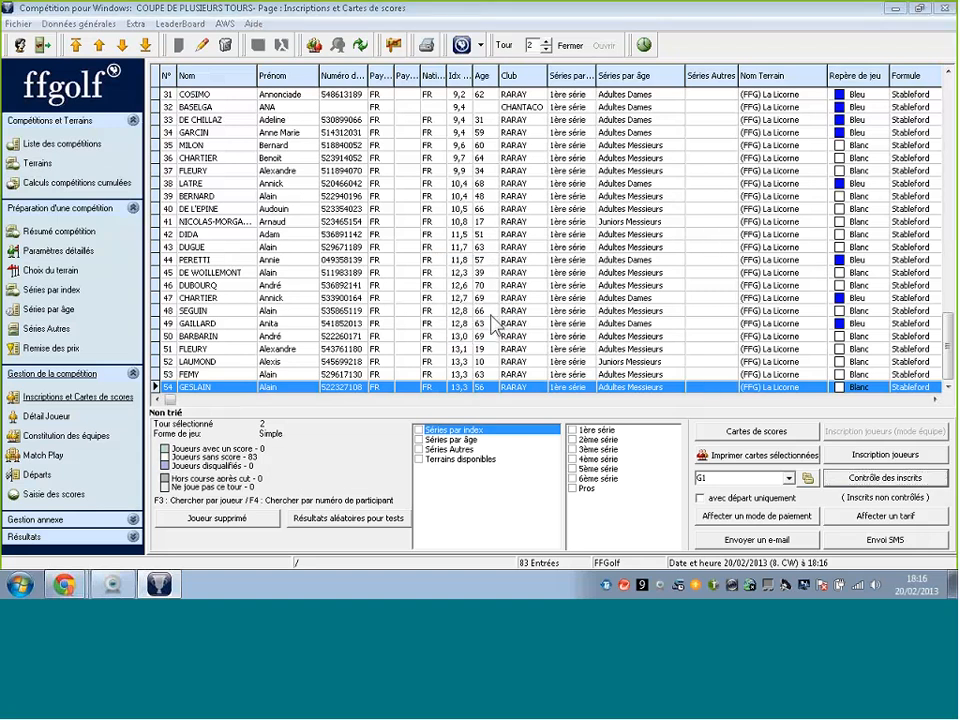
# Step: Switch the registrations page to round 1 and bring up the check of registered players, declining the update of sporting information
pyautogui.click(546, 50)
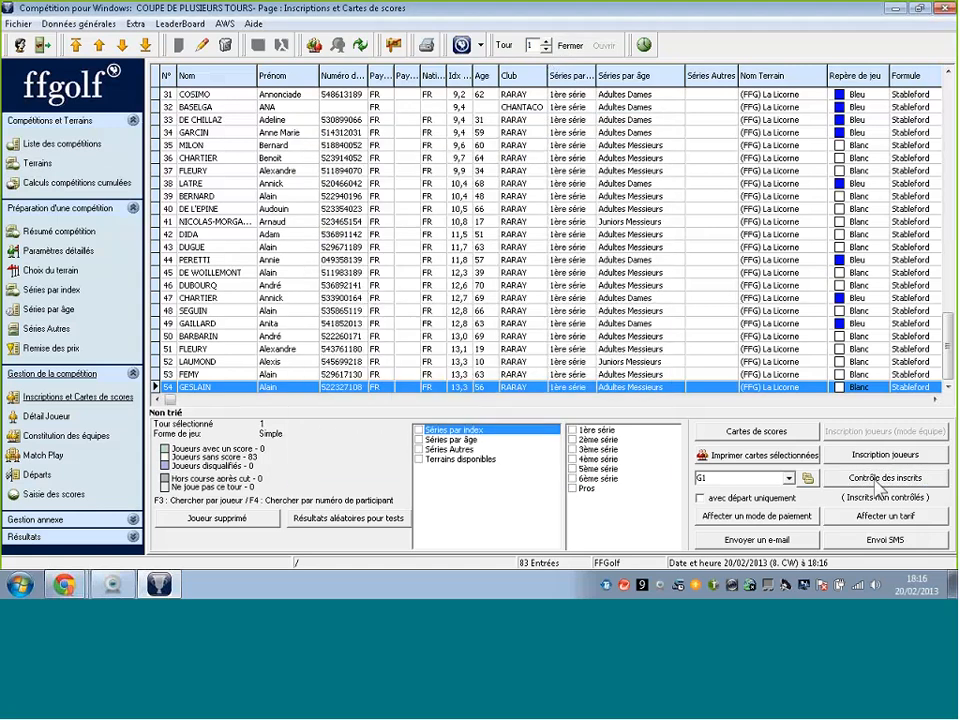
pyautogui.click(875, 480)
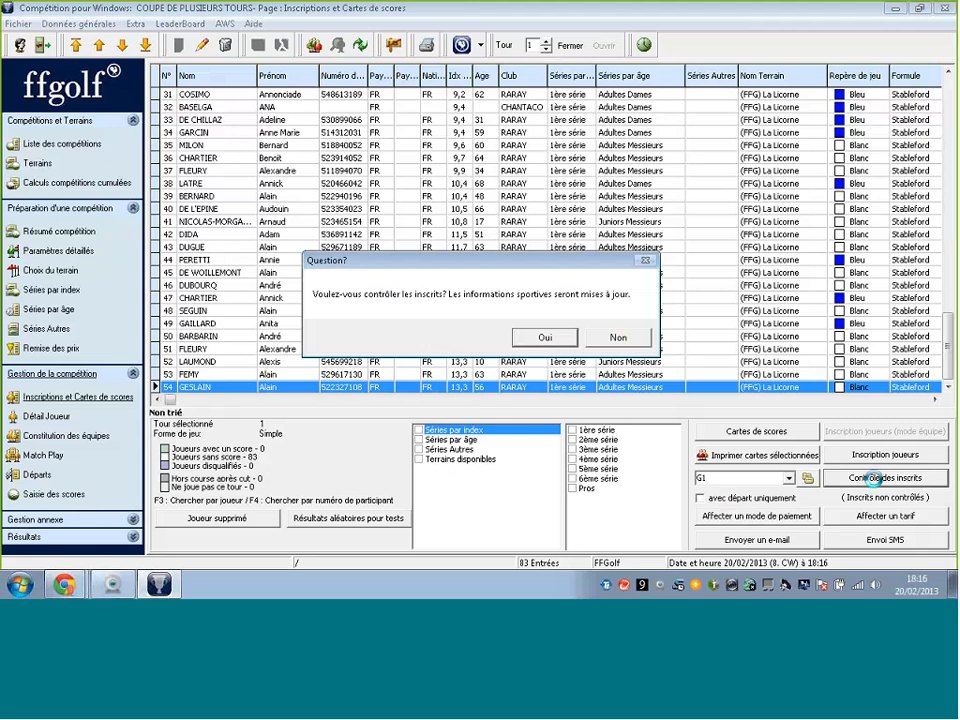
pyautogui.click(636, 339)
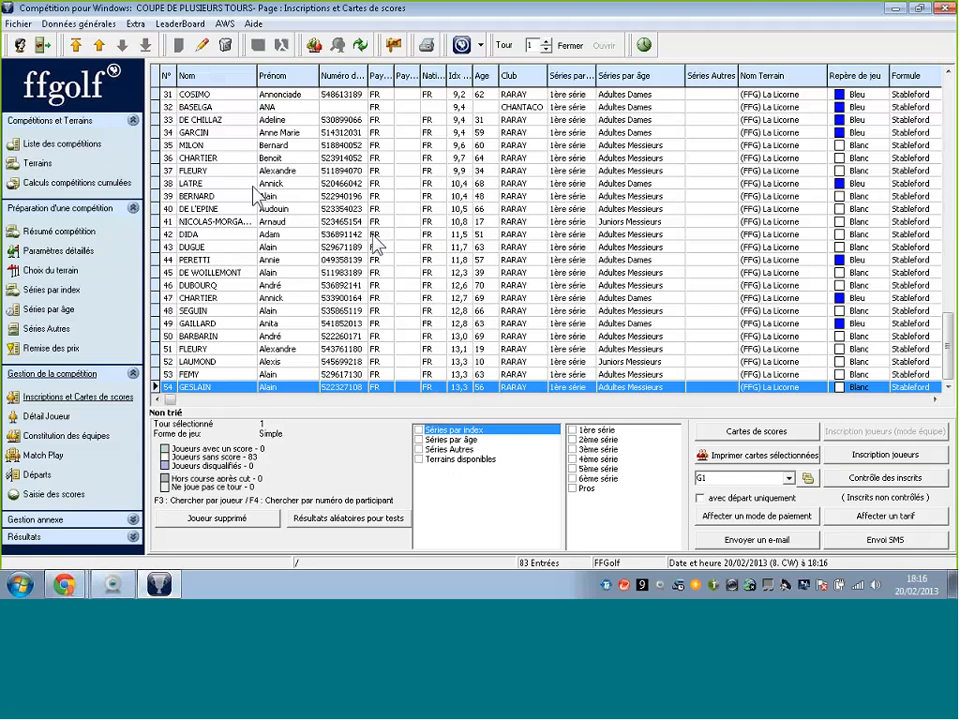
# Step: Fill the round 1 start list with all available players and save it with automatic recalculation of player order within groups
pyautogui.click(38, 476)
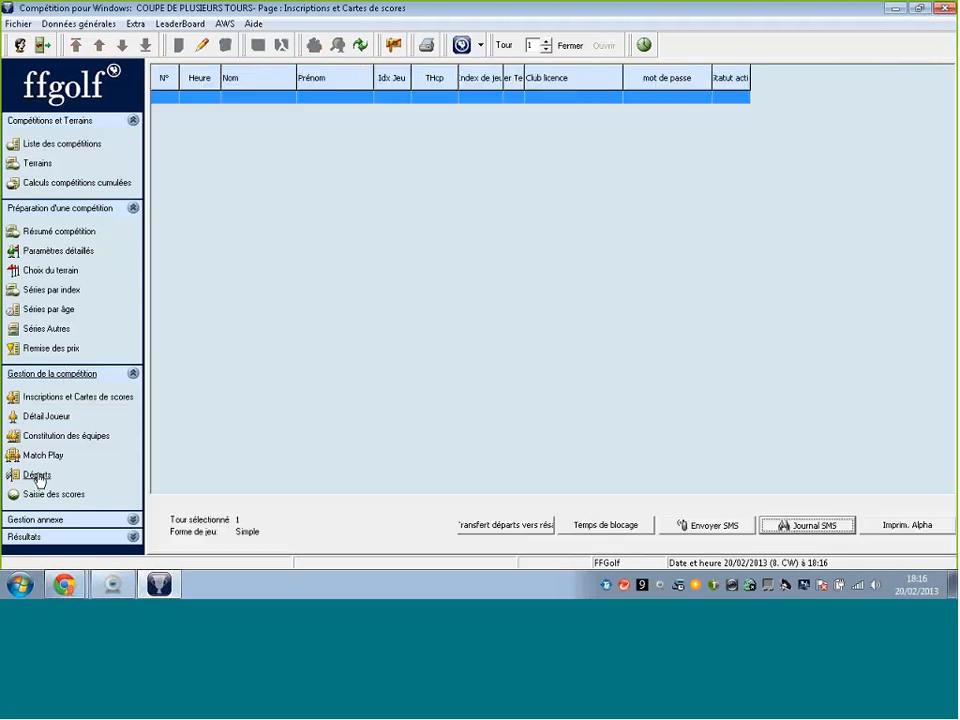
pyautogui.click(201, 48)
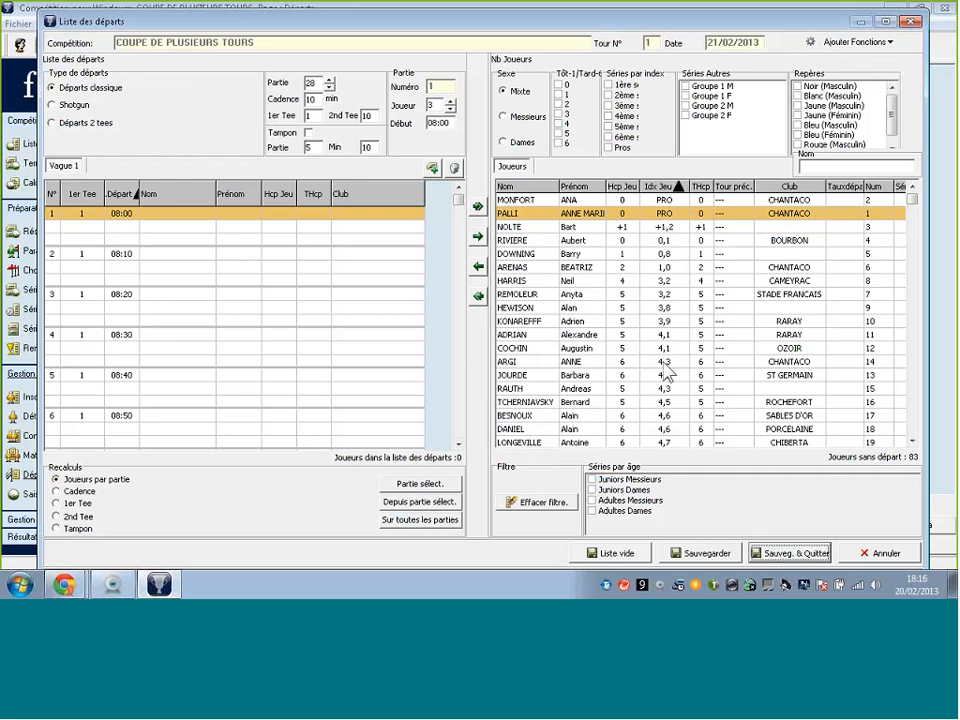
pyautogui.click(478, 294)
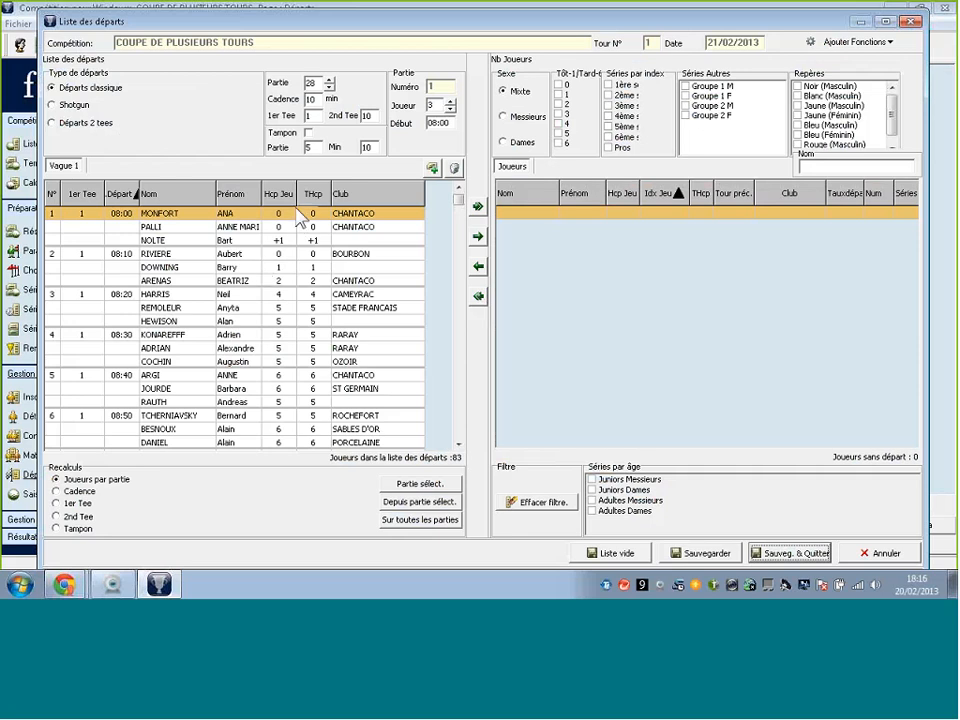
pyautogui.click(800, 556)
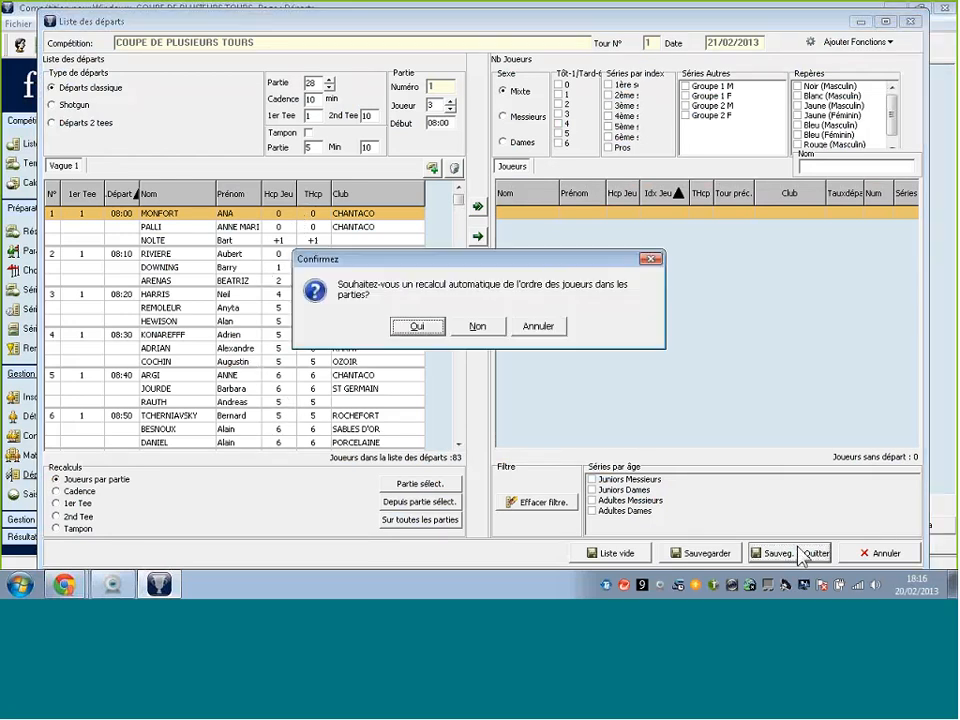
pyautogui.click(431, 326)
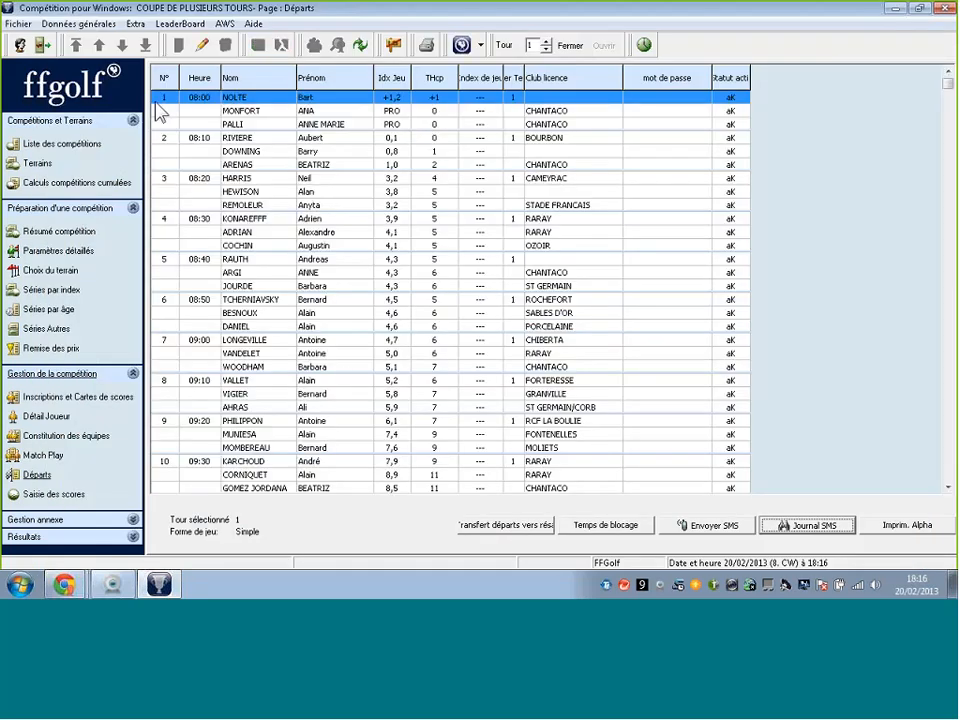
# Step: Generate random test results for the registered players in round 1
pyautogui.click(78, 402)
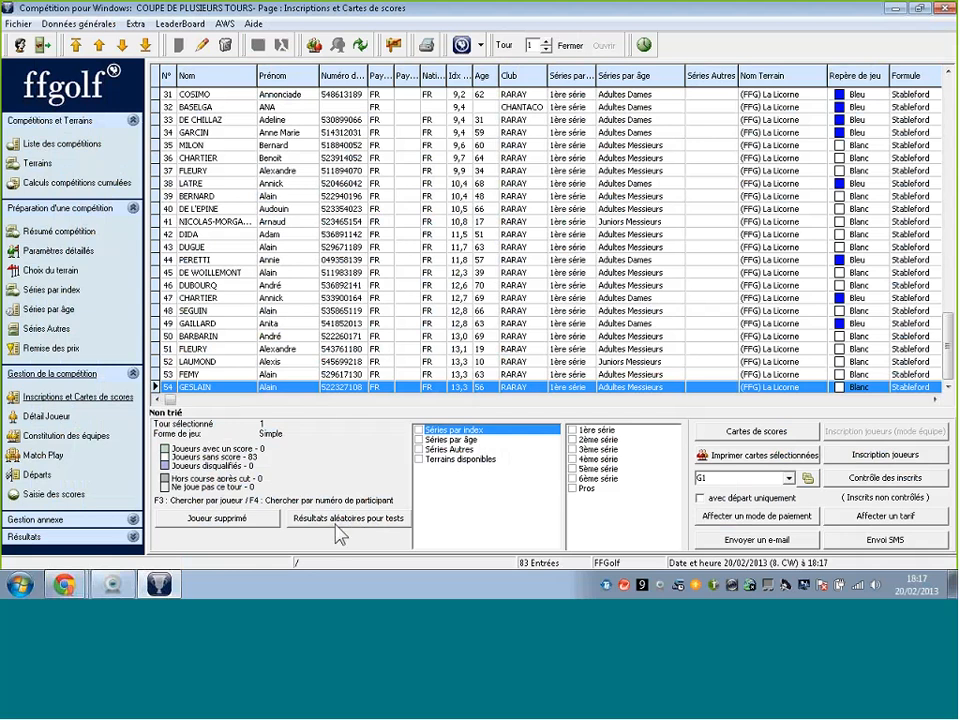
pyautogui.click(337, 532)
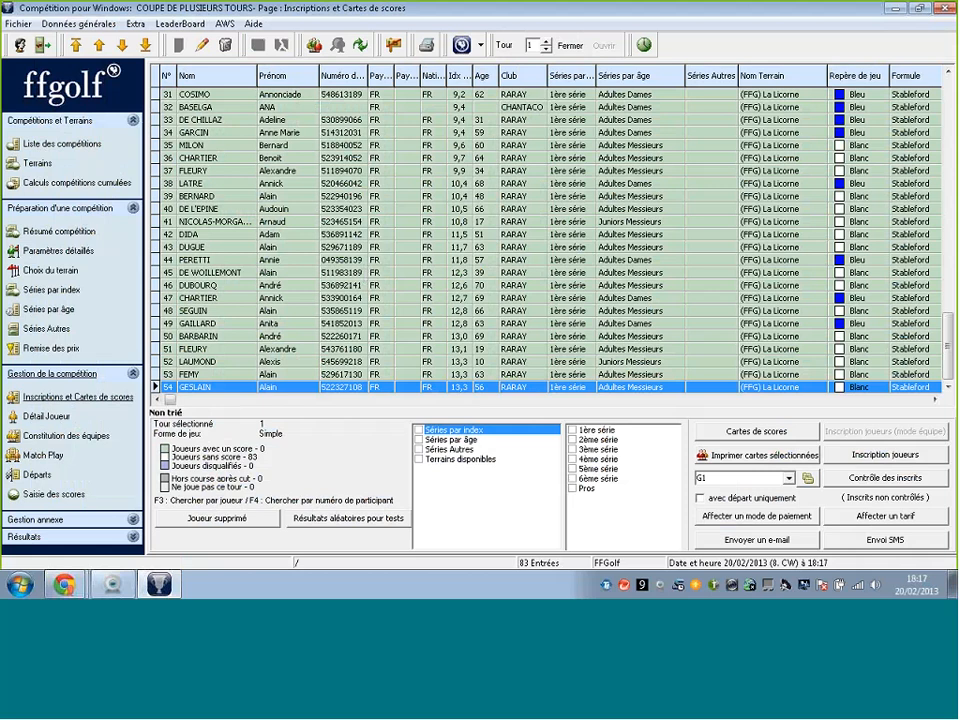
# Step: Open the round 2 start list for editing and sort the unassigned players by previous-round score, highest first
pyautogui.click(546, 41)
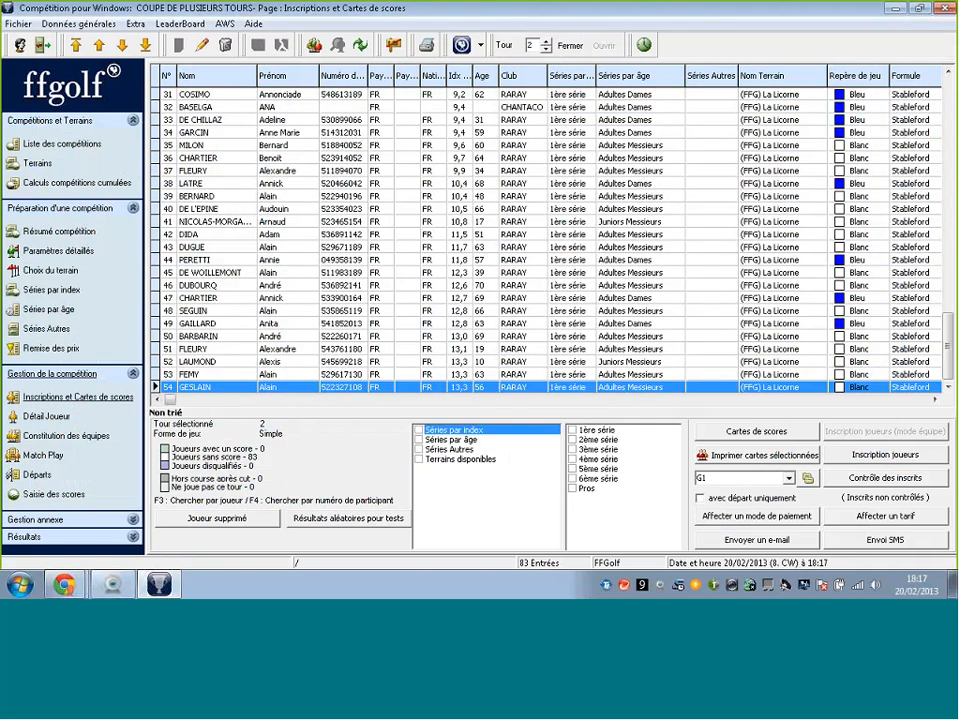
pyautogui.press('ctrl')
pyautogui.press('ctrl')
pyautogui.press('ctrl')
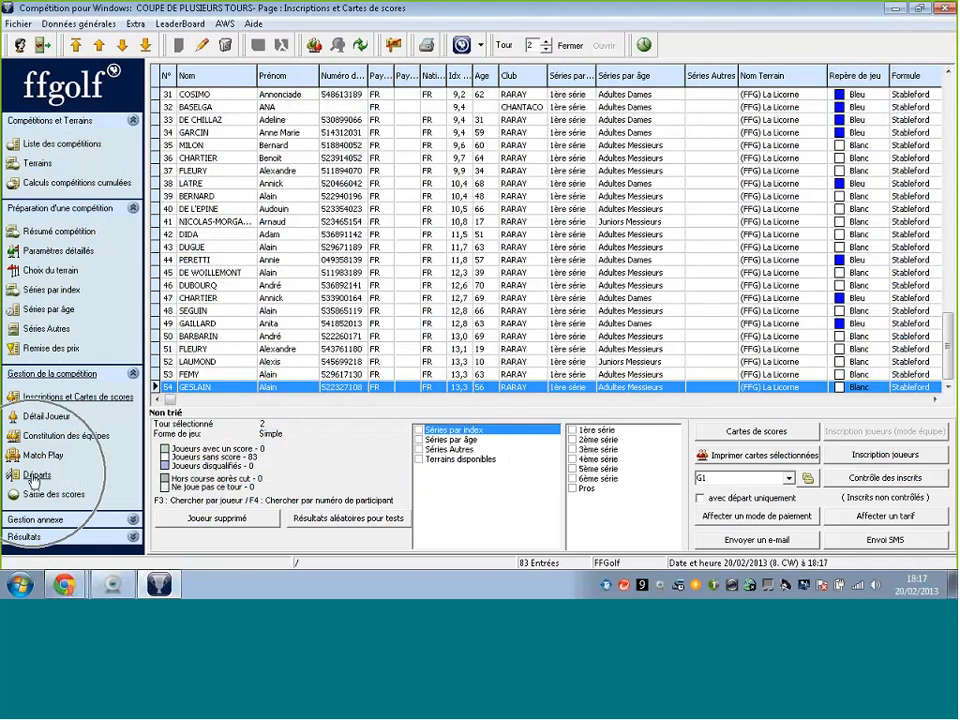
pyautogui.click(35, 476)
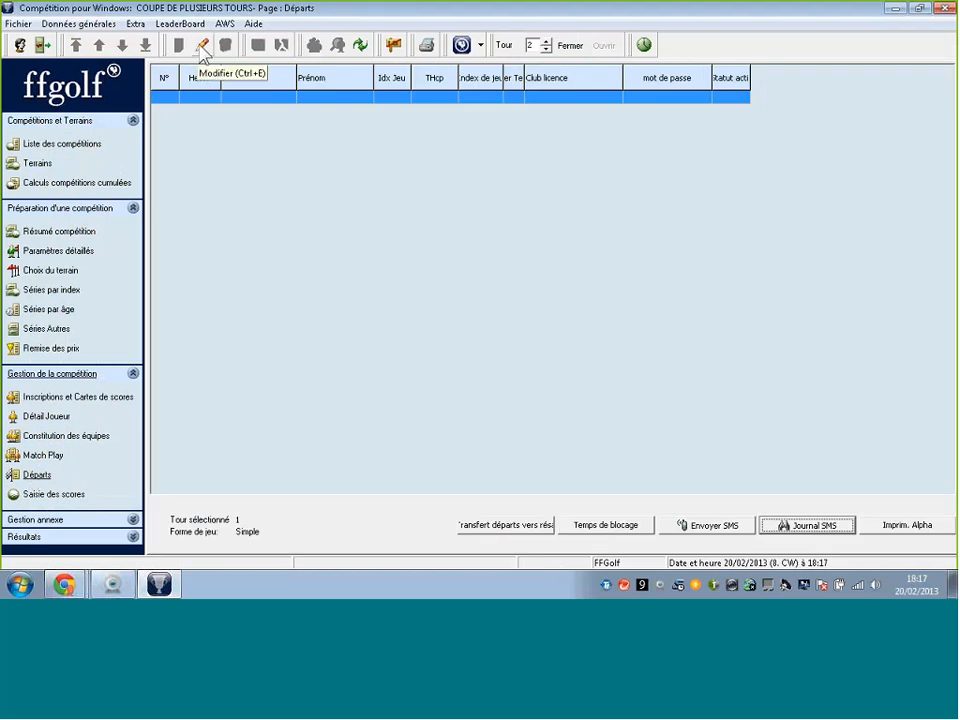
pyautogui.press('ctrl')
pyautogui.press('ctrl')
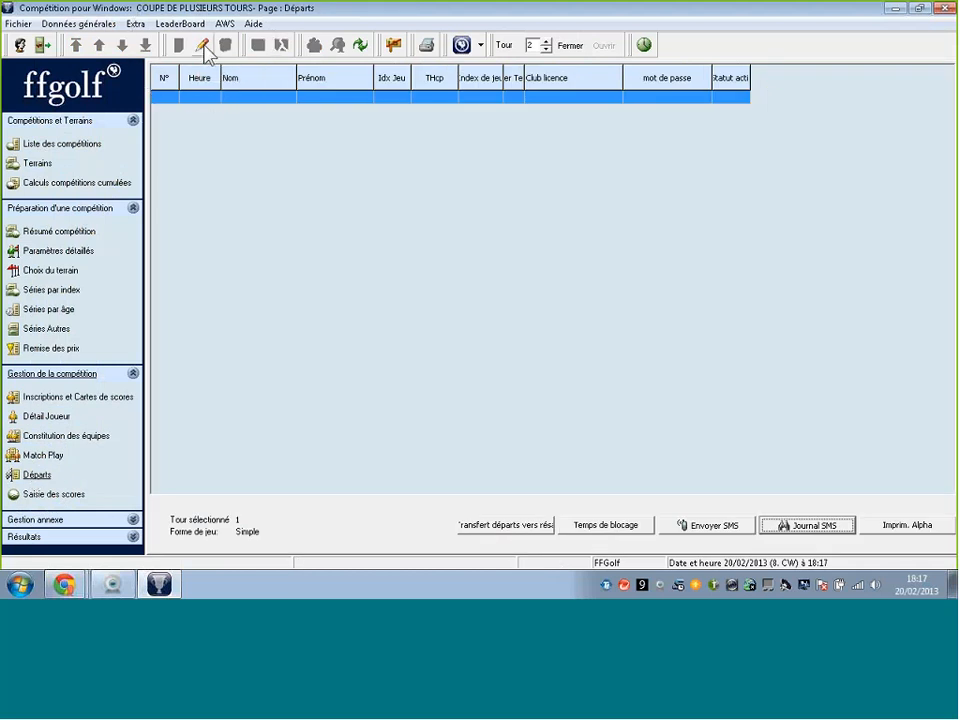
pyautogui.click(203, 46)
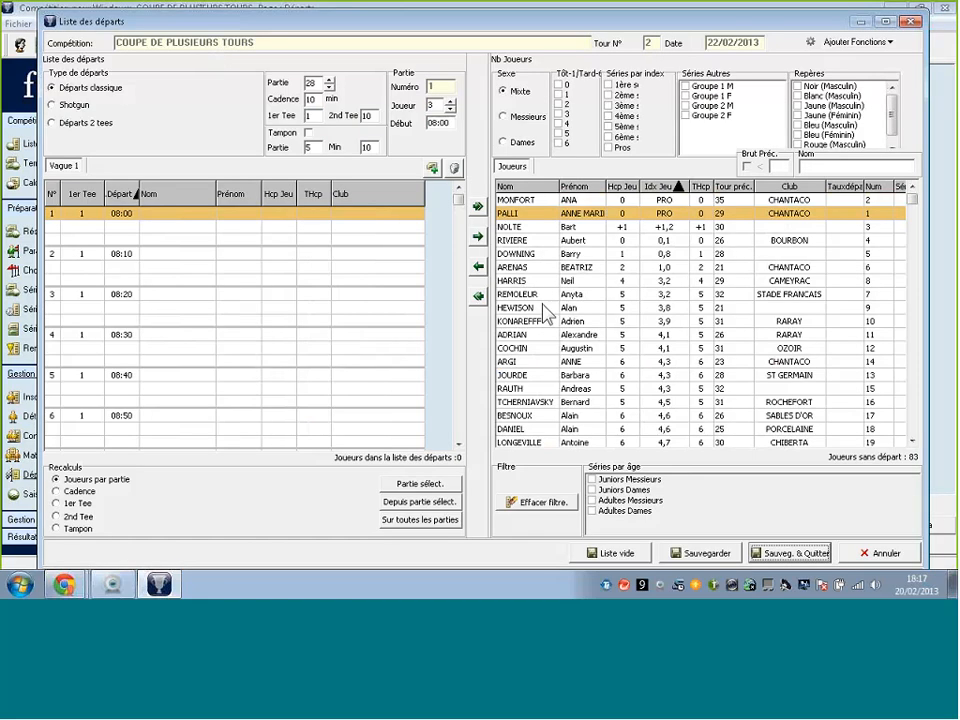
pyautogui.click(730, 187)
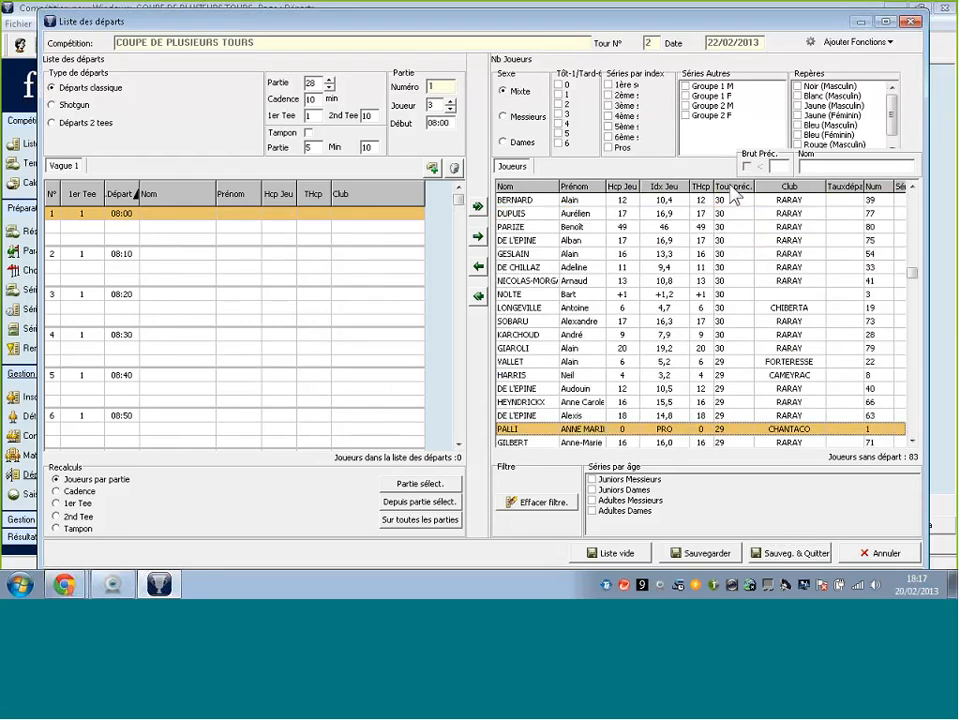
pyautogui.scroll(-2, 733, 195)
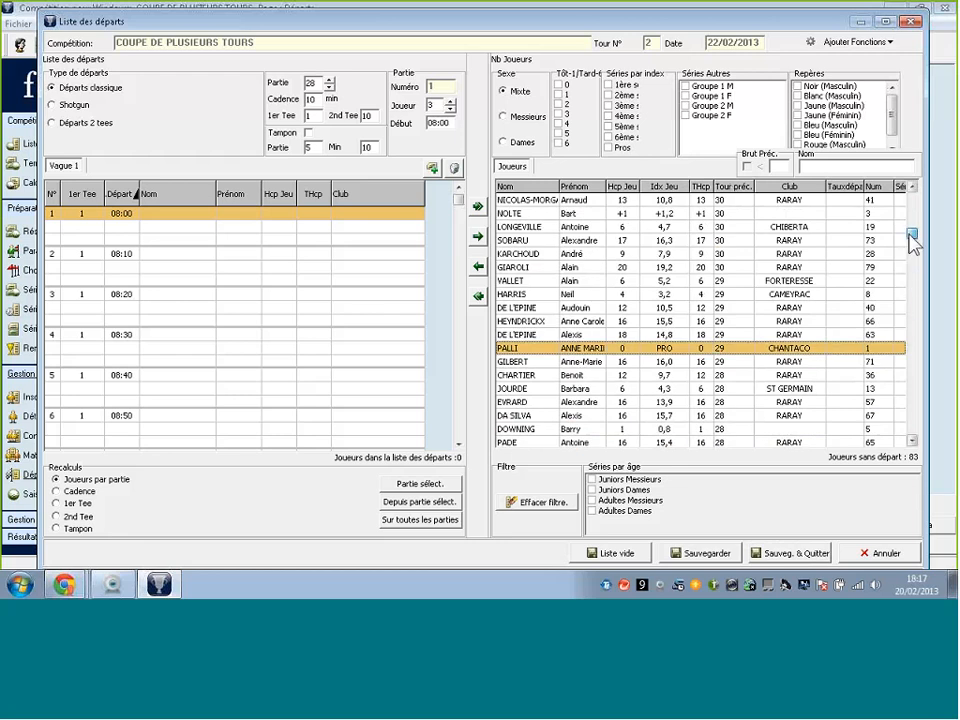
pyautogui.scroll(2, 912, 198)
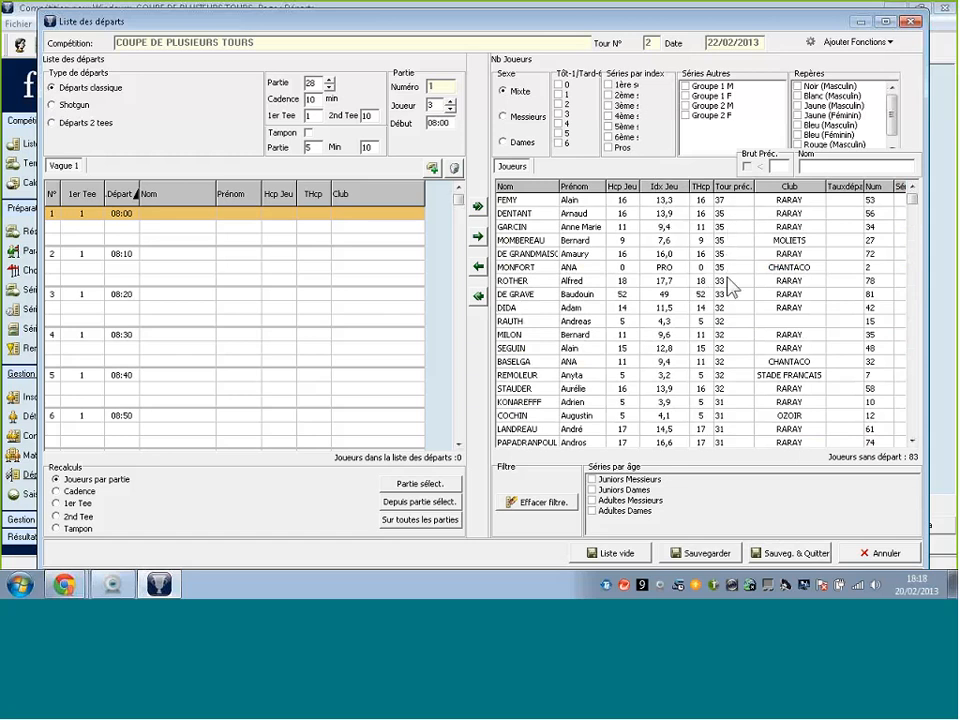
# Step: Assign all sorted players to the round 2 start list and save it with automatic recalculation of player order within groups
pyautogui.press('ctrl')
pyautogui.click(479, 298)
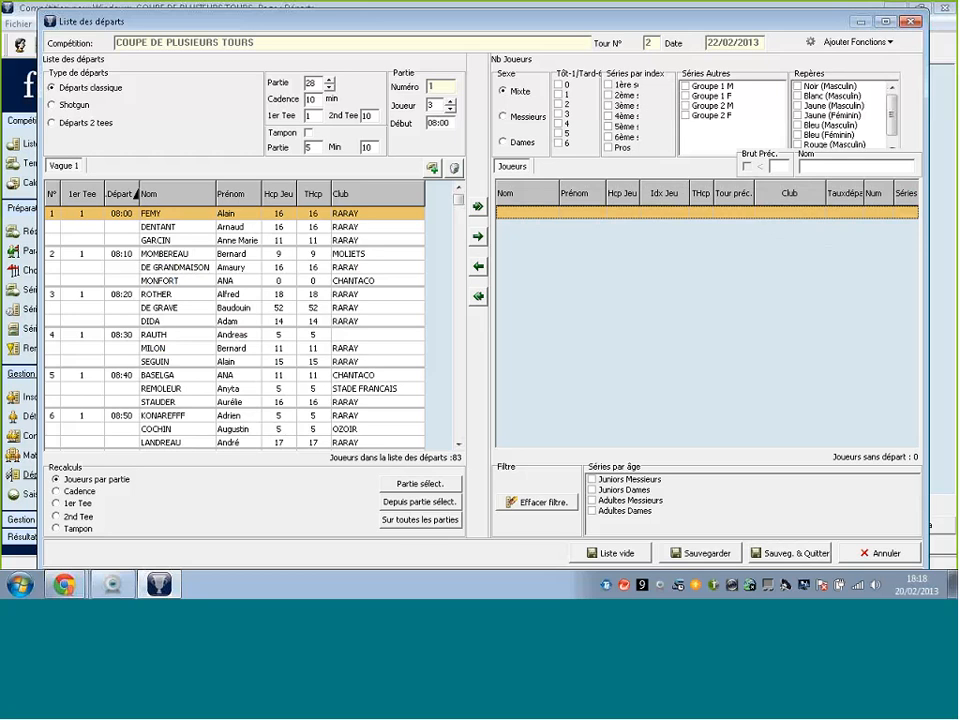
pyautogui.click(800, 553)
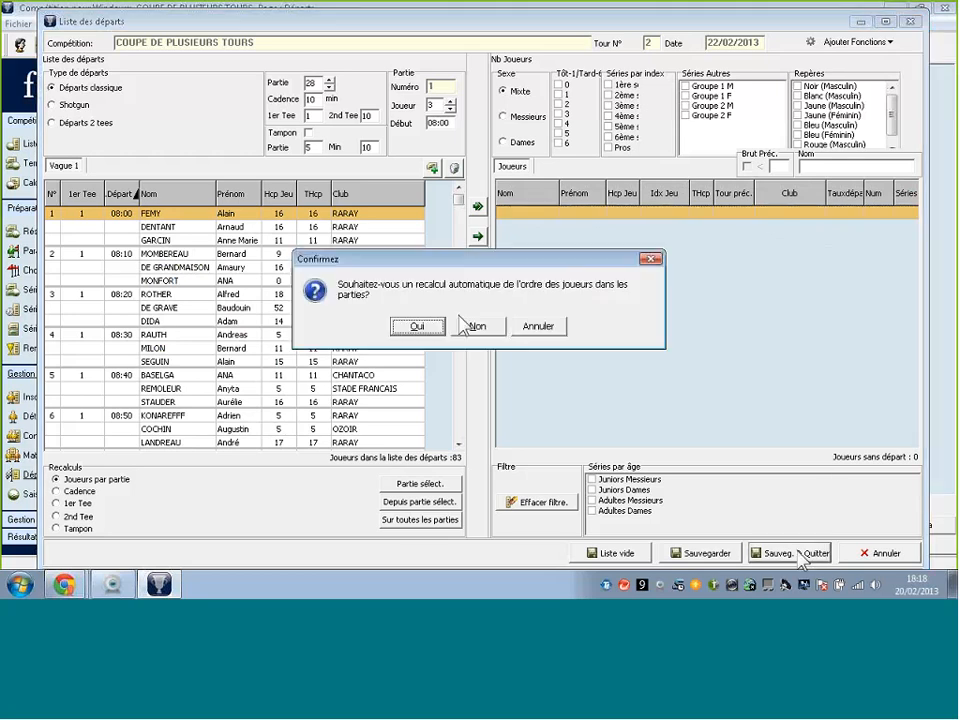
pyautogui.click(430, 330)
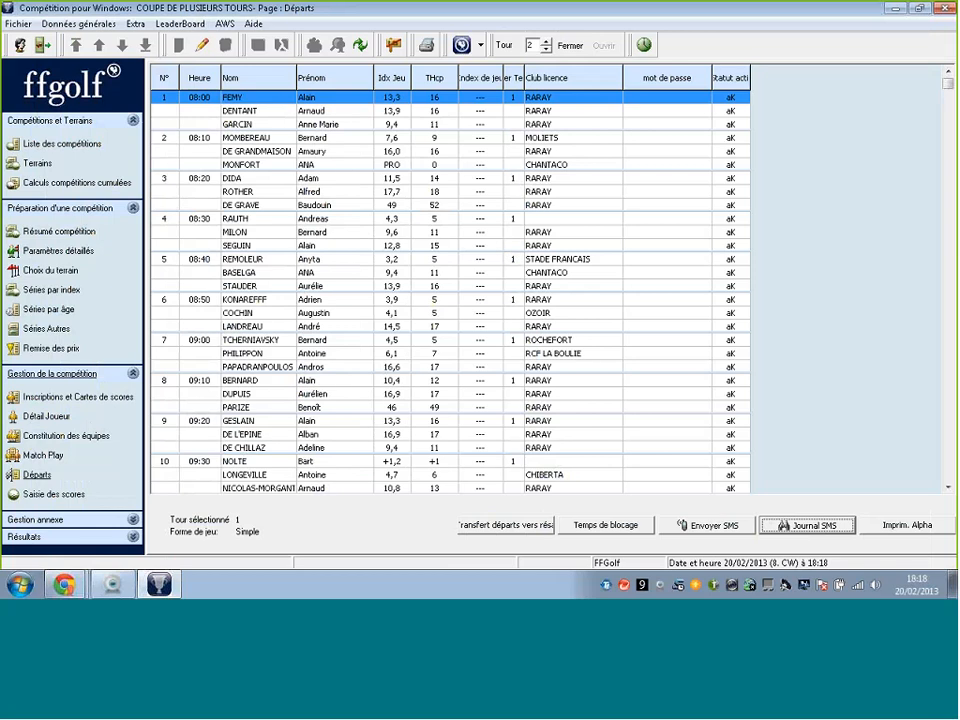
# Step: Compare the saved start lists of rounds 1 and 2, ending on round 1
pyautogui.click(545, 50)
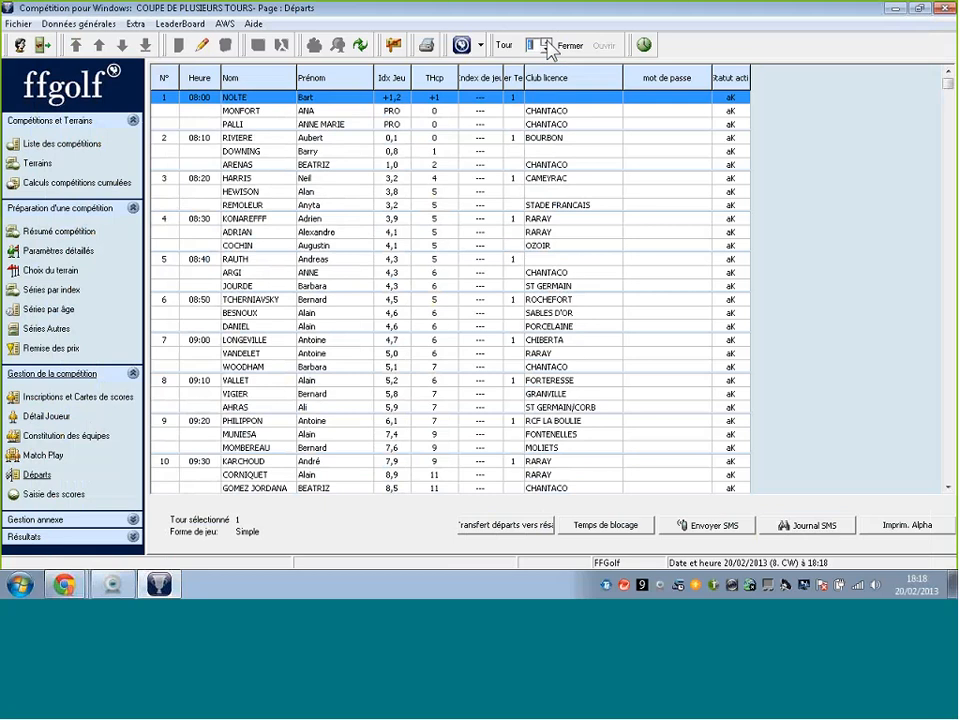
pyautogui.click(546, 43)
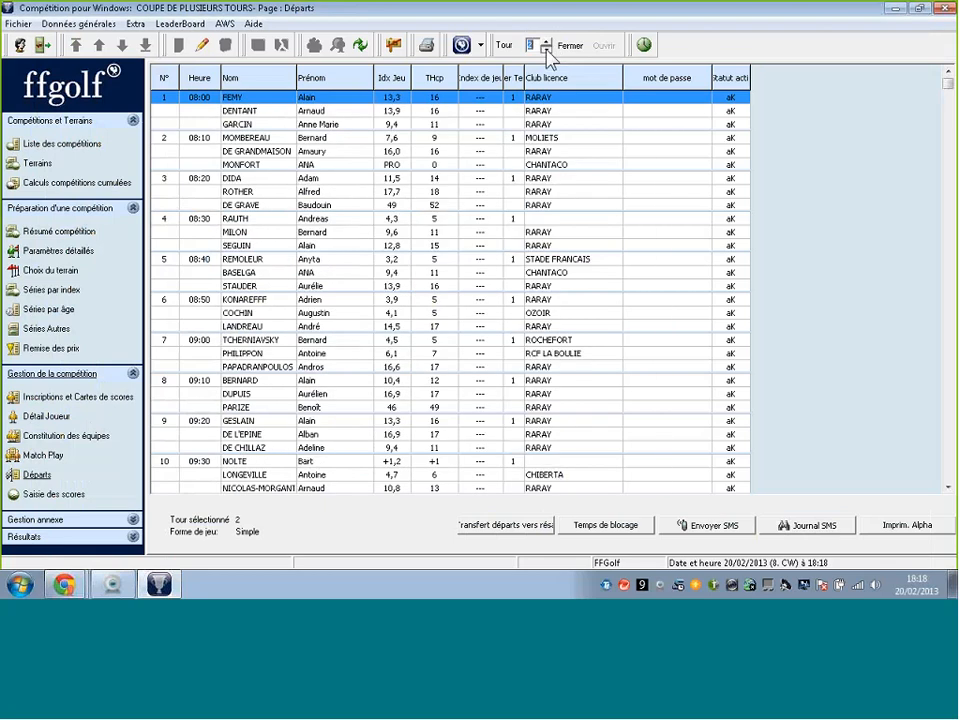
pyautogui.click(546, 50)
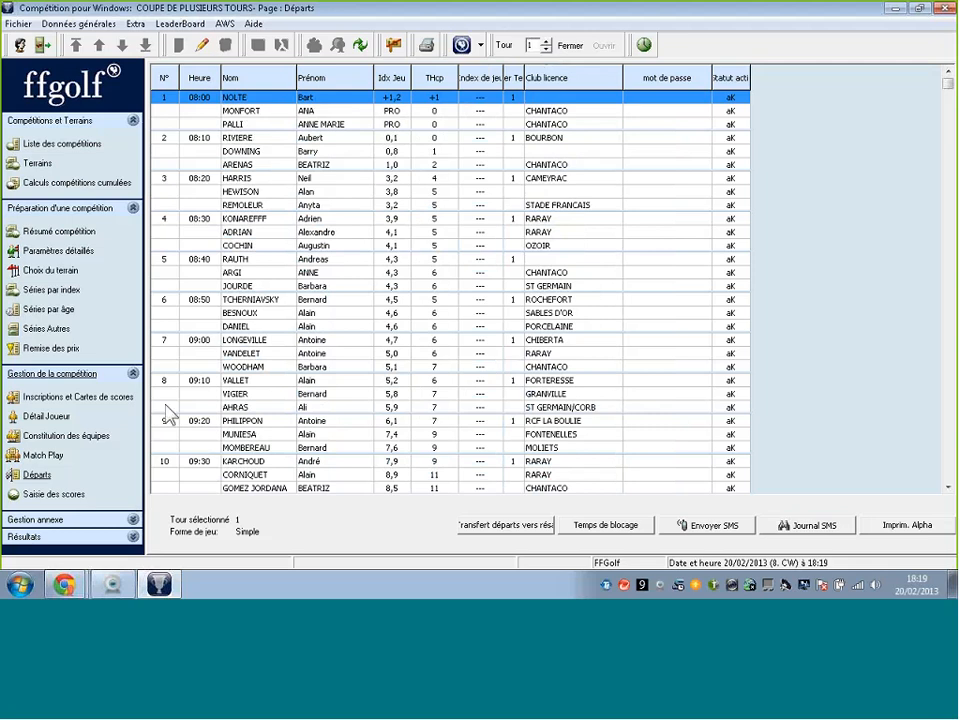
# Step: Close round 1 from the score entry page and try to edit the displayed player's scorecard
pyautogui.click(72, 497)
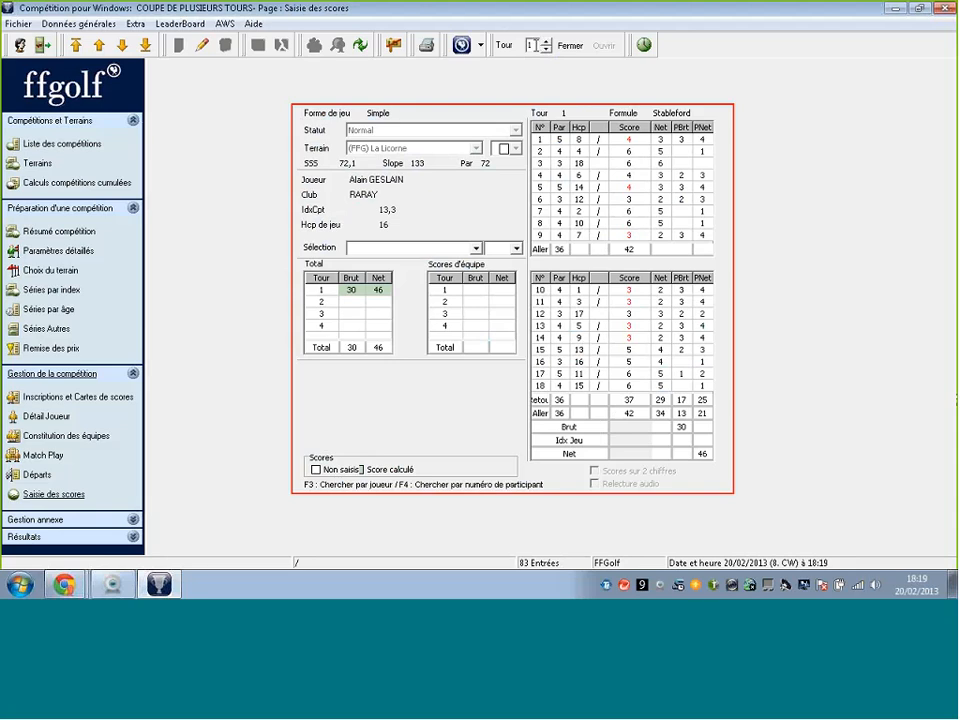
pyautogui.click(570, 46)
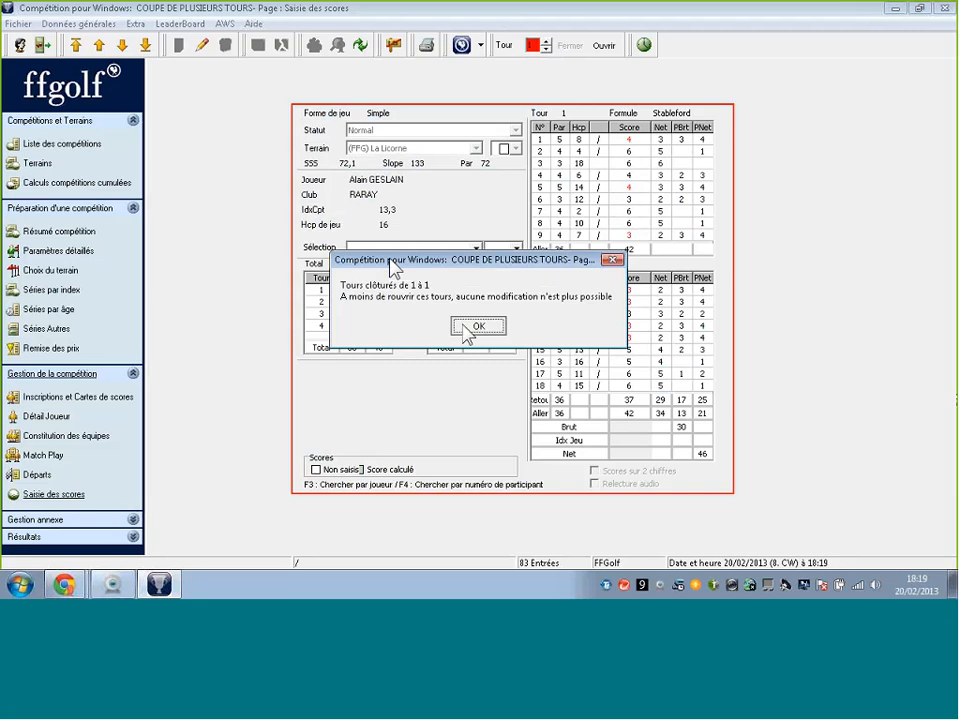
pyautogui.press('Return')
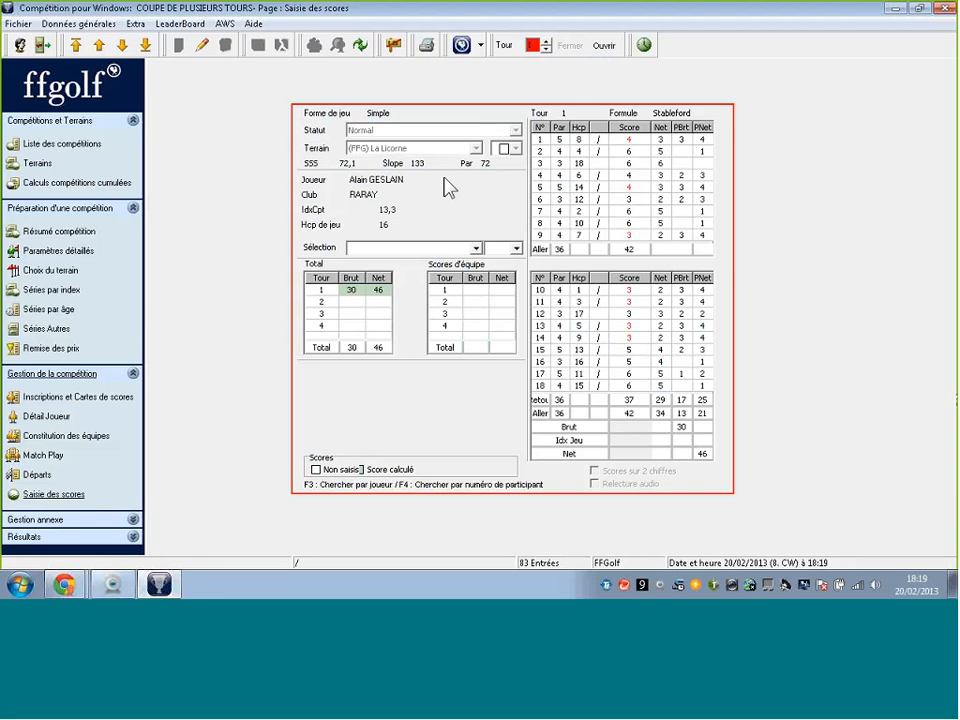
pyautogui.click(204, 48)
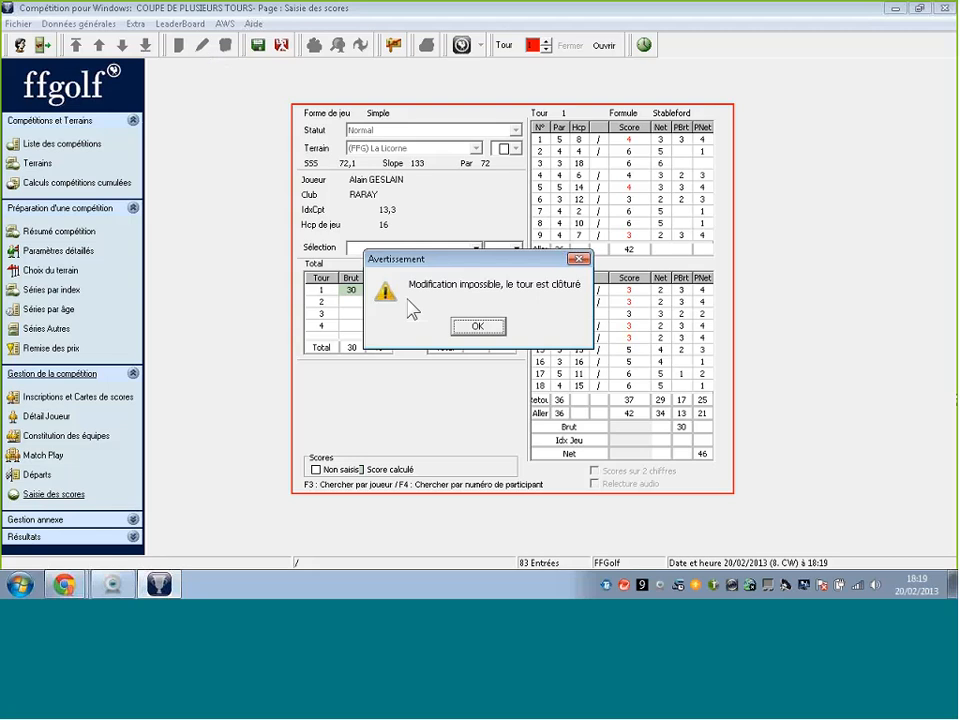
pyautogui.click(476, 328)
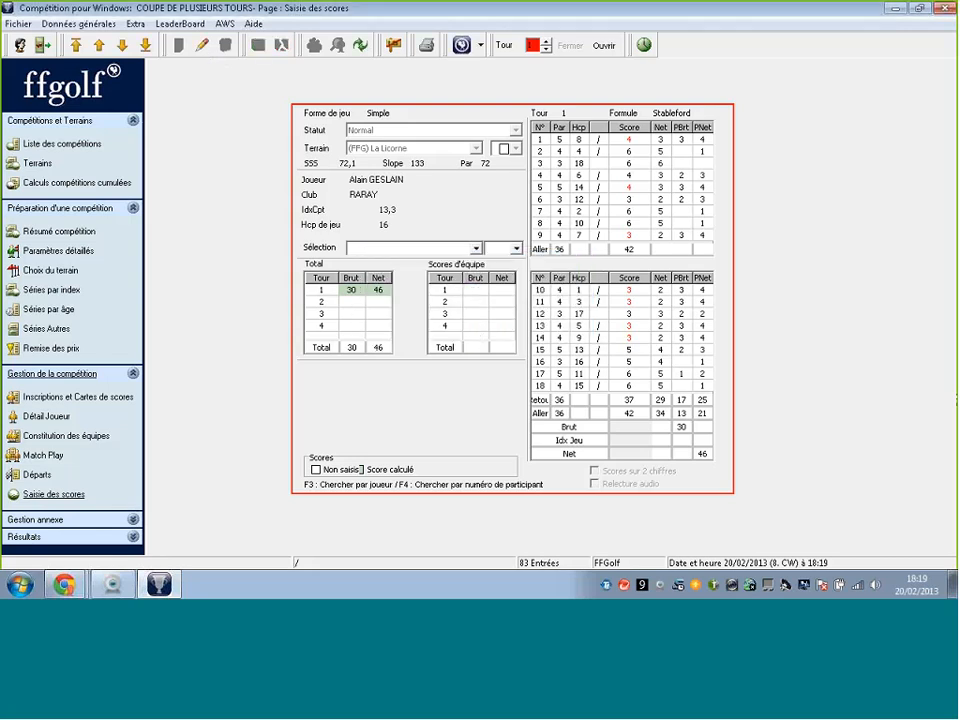
# Step: Reopen round 1 for changes and close it again
pyautogui.click(605, 50)
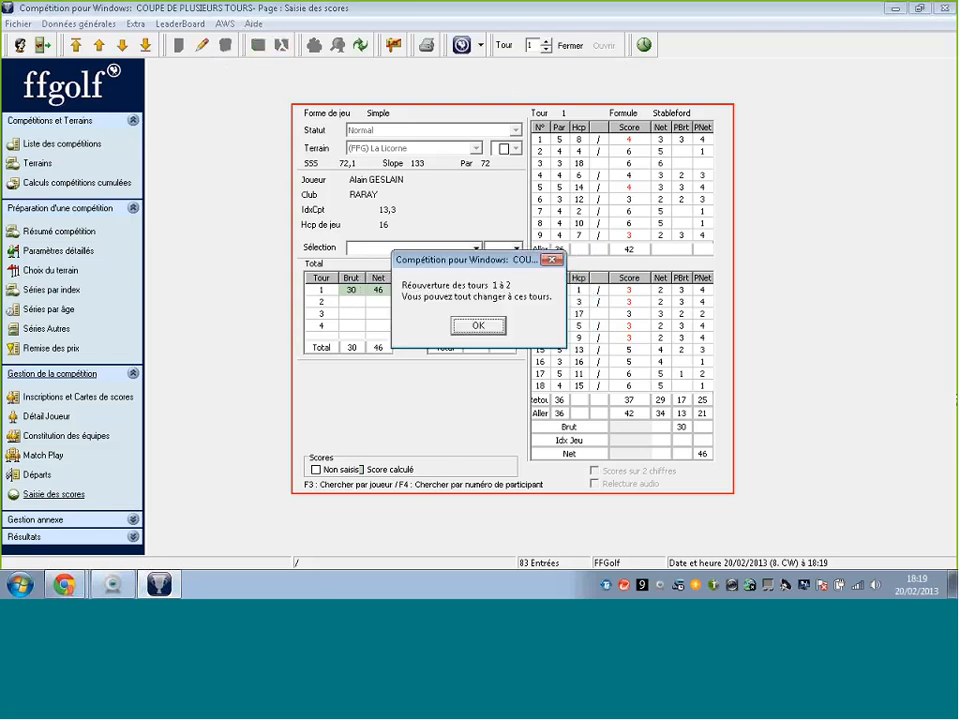
pyautogui.click(495, 328)
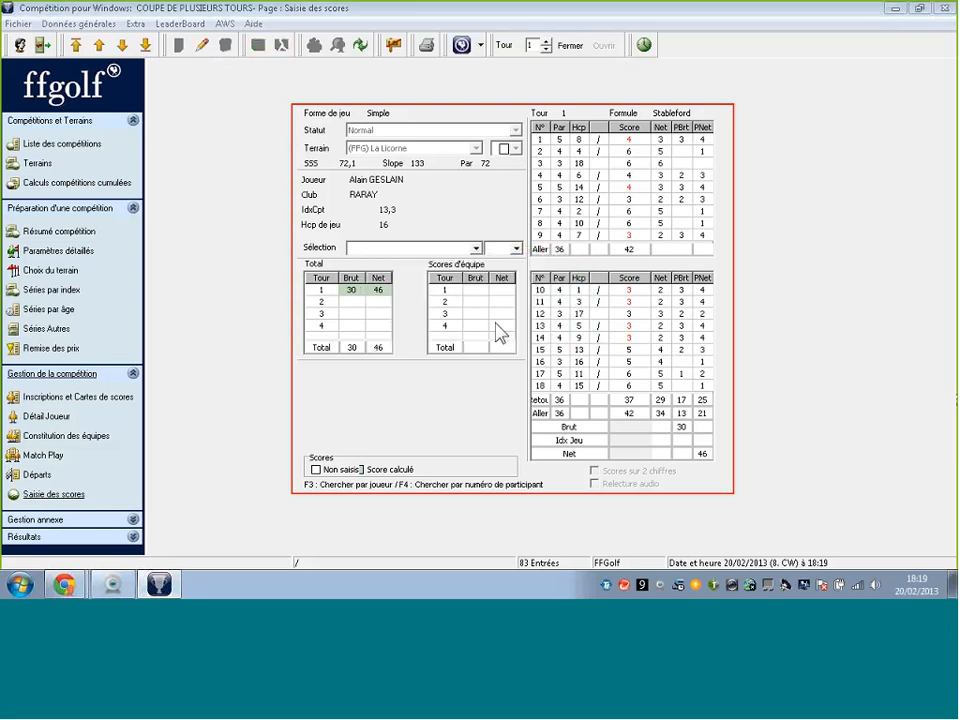
pyautogui.click(571, 47)
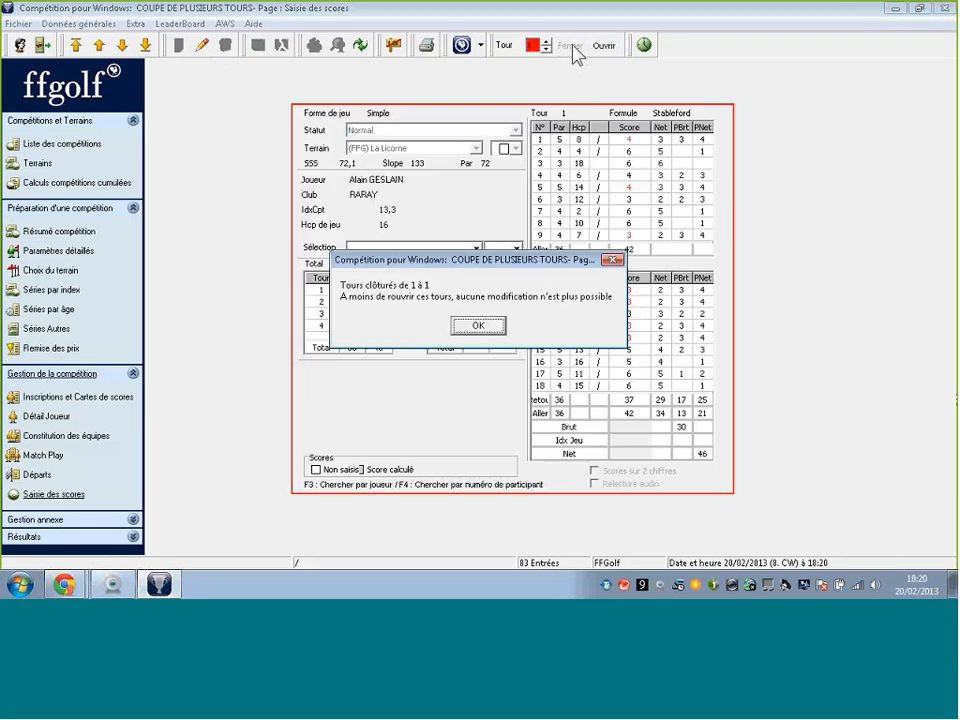
pyautogui.click(485, 328)
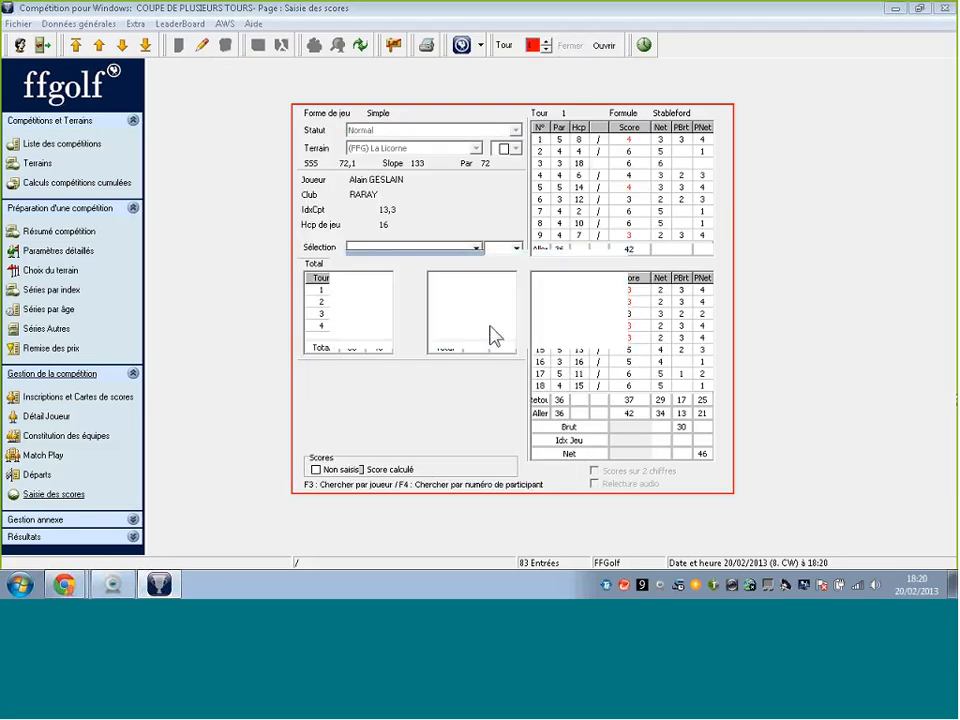
# Step: Examine the same player's index and playing handicap on the round 2 scorecard, returning to round 1
pyautogui.click(550, 47)
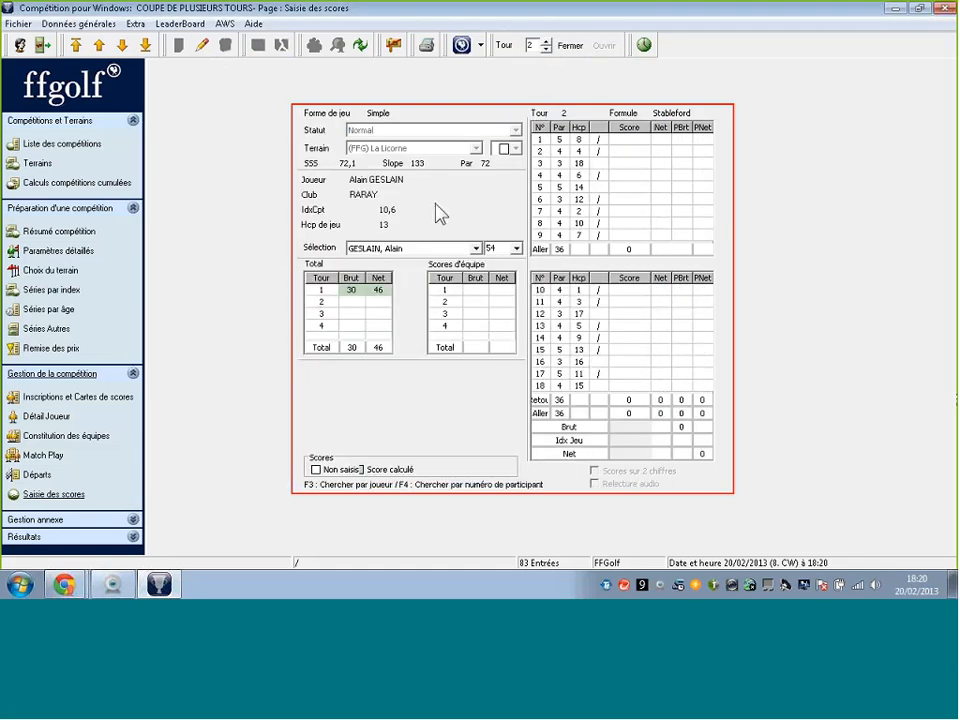
pyautogui.click(546, 50)
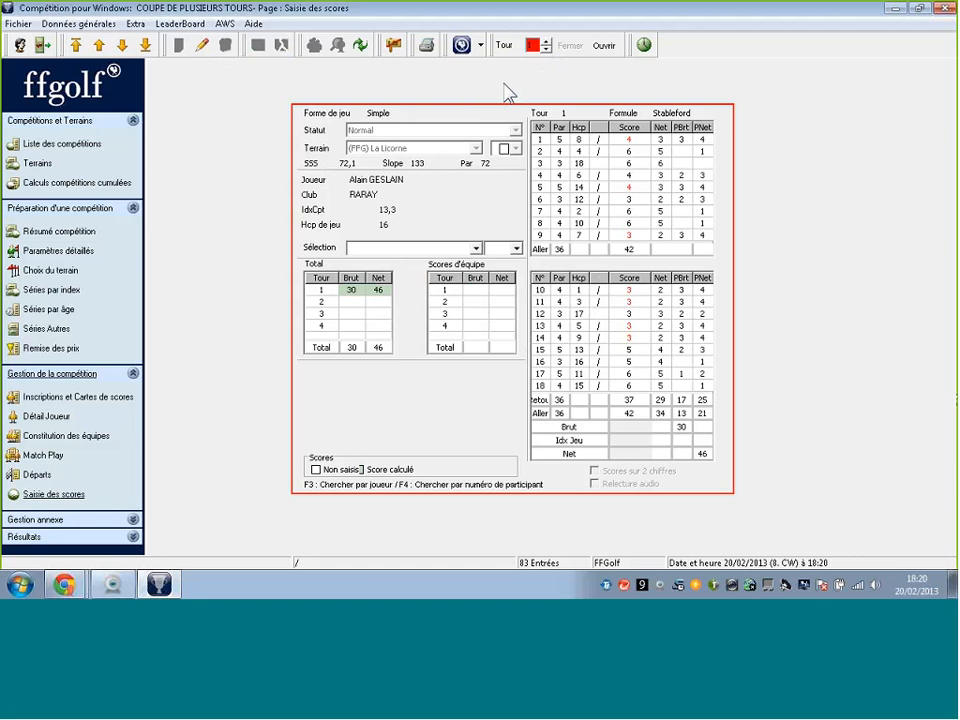
# Step: Switch to round 2 and generate random test results for its registered players
pyautogui.click(546, 45)
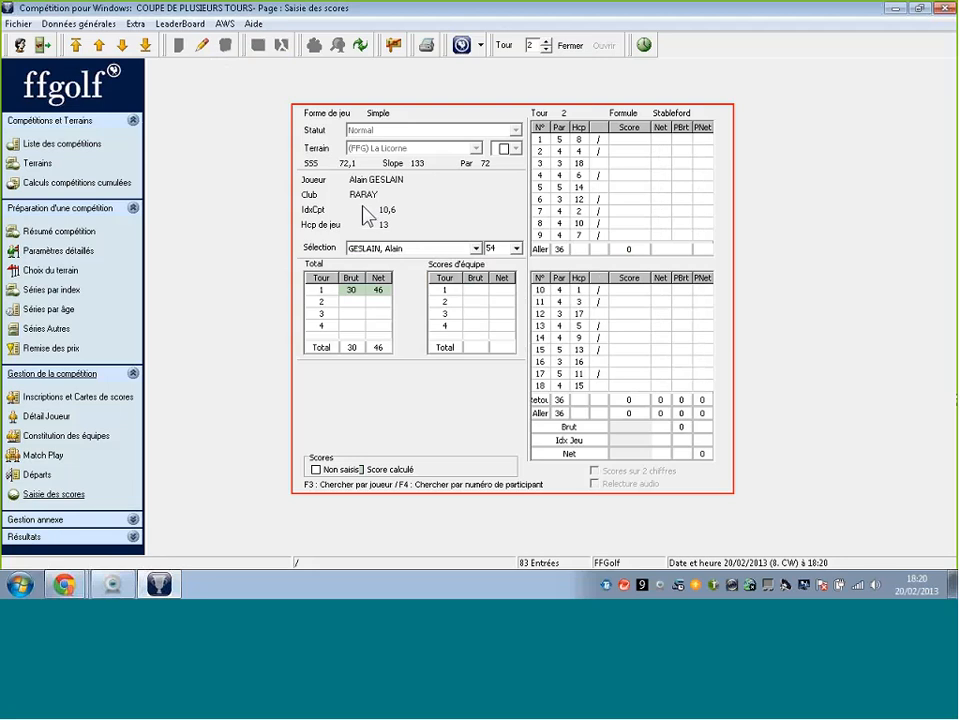
pyautogui.click(78, 396)
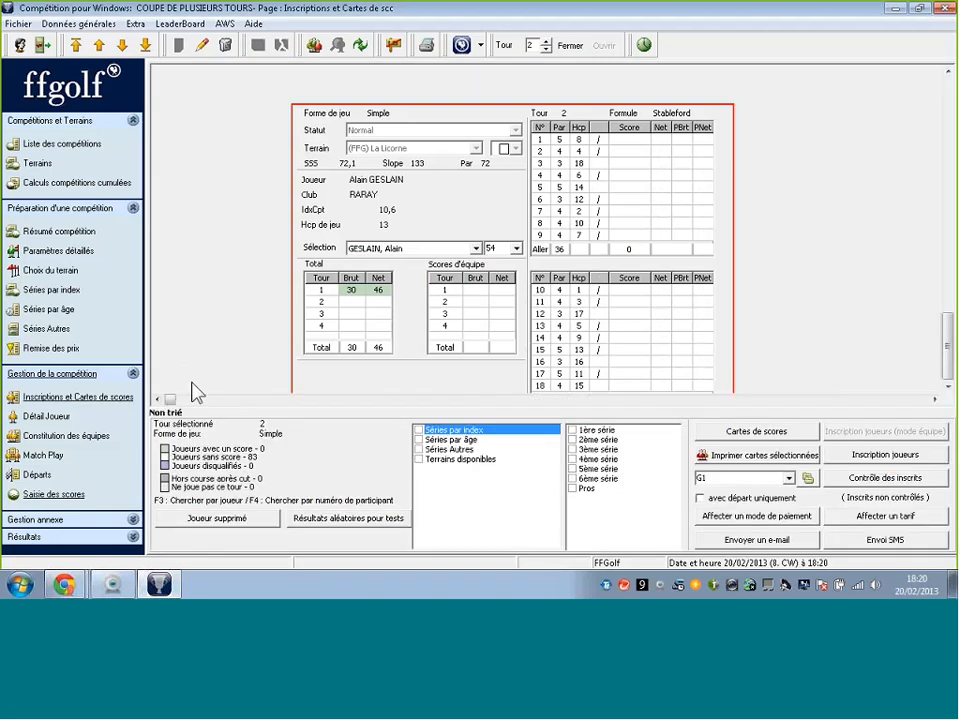
pyautogui.click(343, 518)
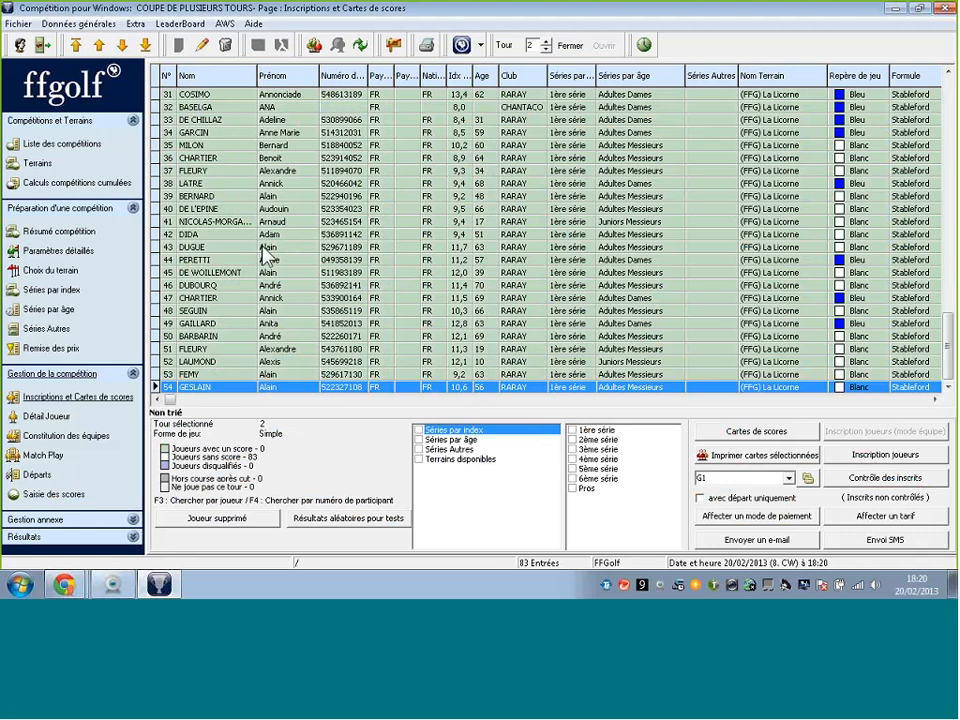
# Step: Examine the gross results list for Tour 2 and the combined Tour 1 - Tour 2 ranking
pyautogui.click(55, 539)
pyautogui.moveTo(138, 472); pyautogui.dragTo(126, 542)
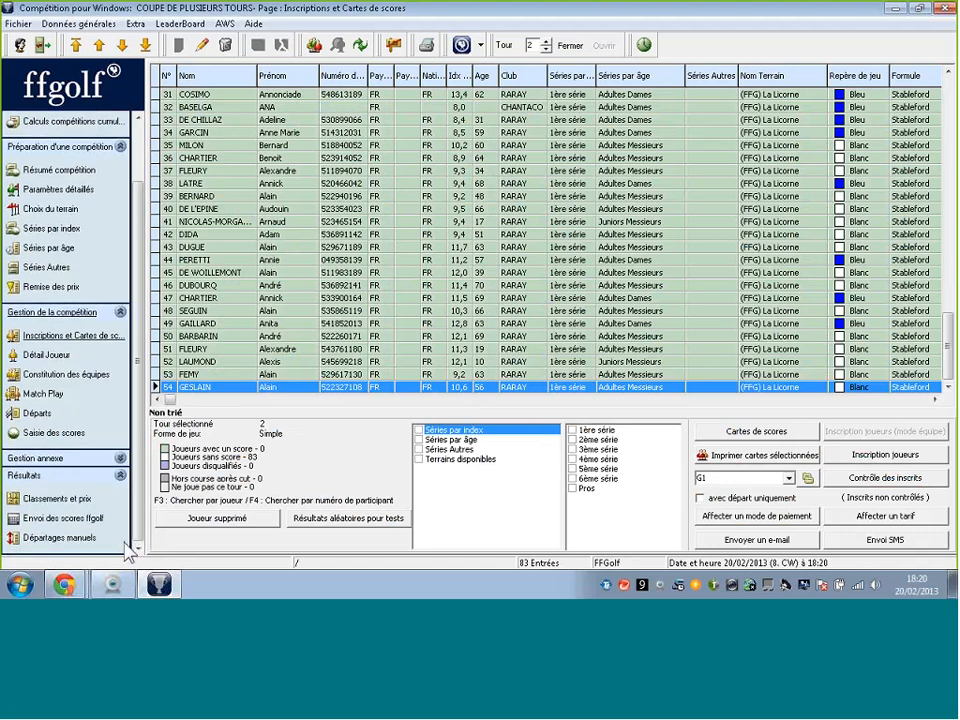
pyautogui.click(74, 501)
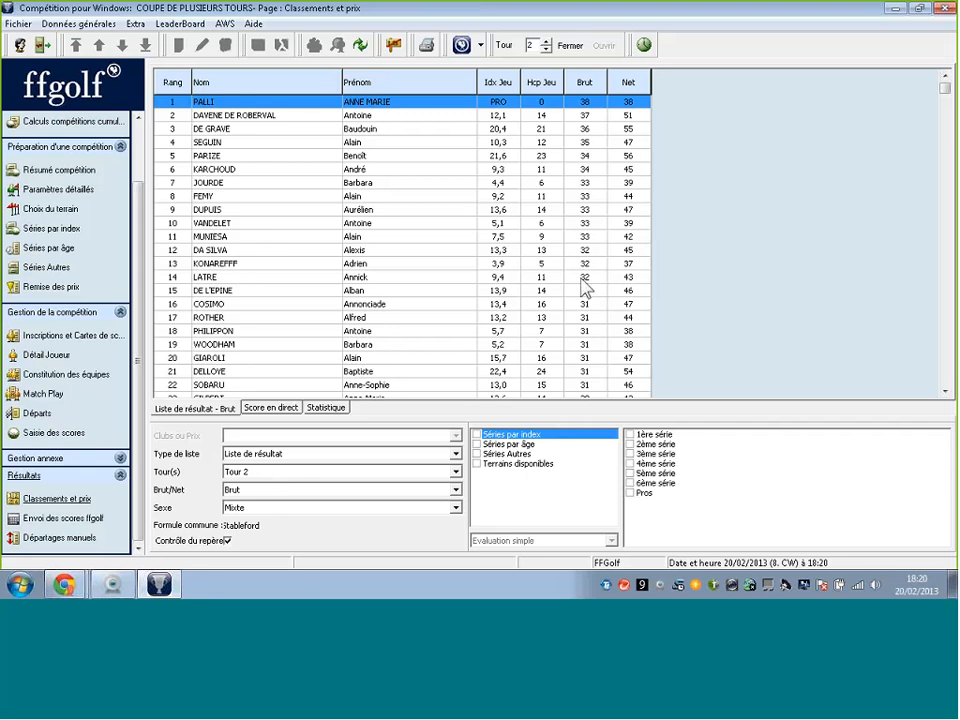
pyautogui.click(258, 472)
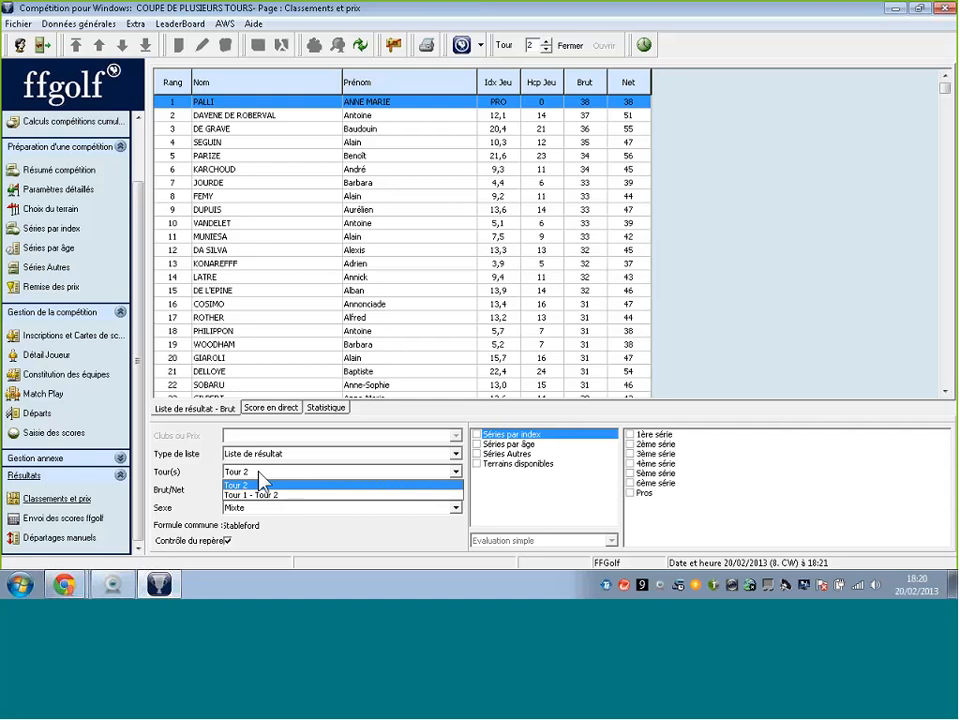
pyautogui.click(258, 495)
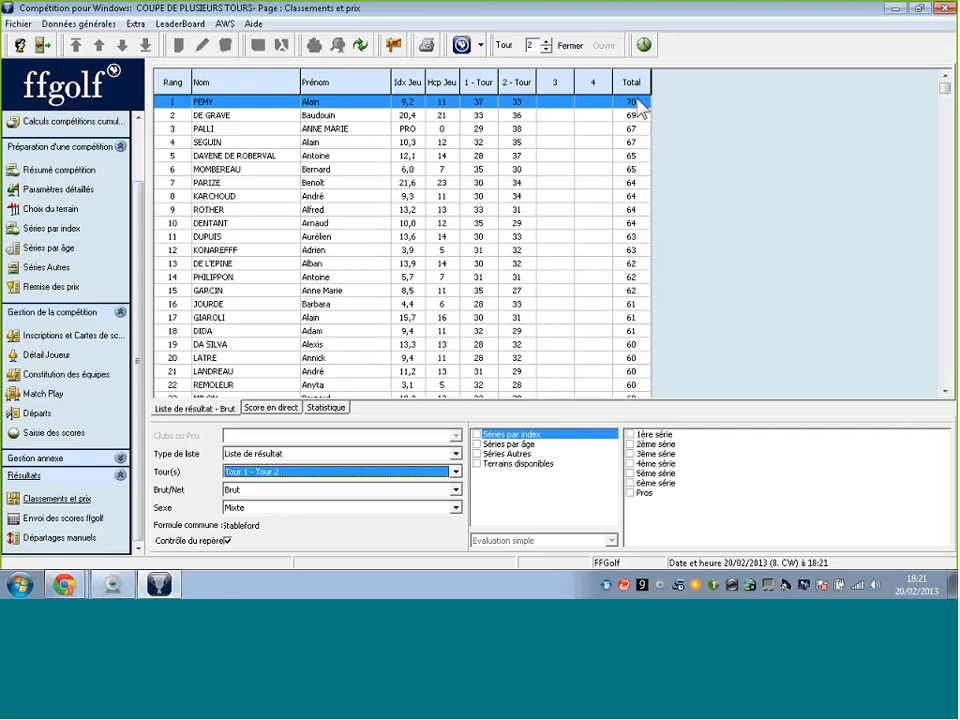
pyautogui.click(456, 472)
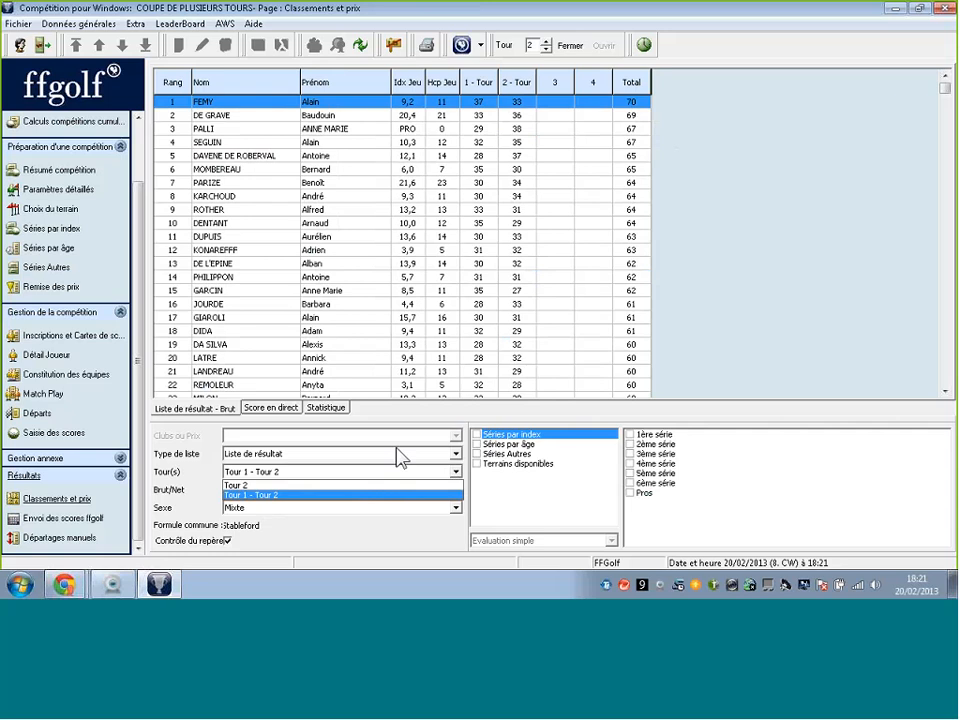
pyautogui.click(256, 495)
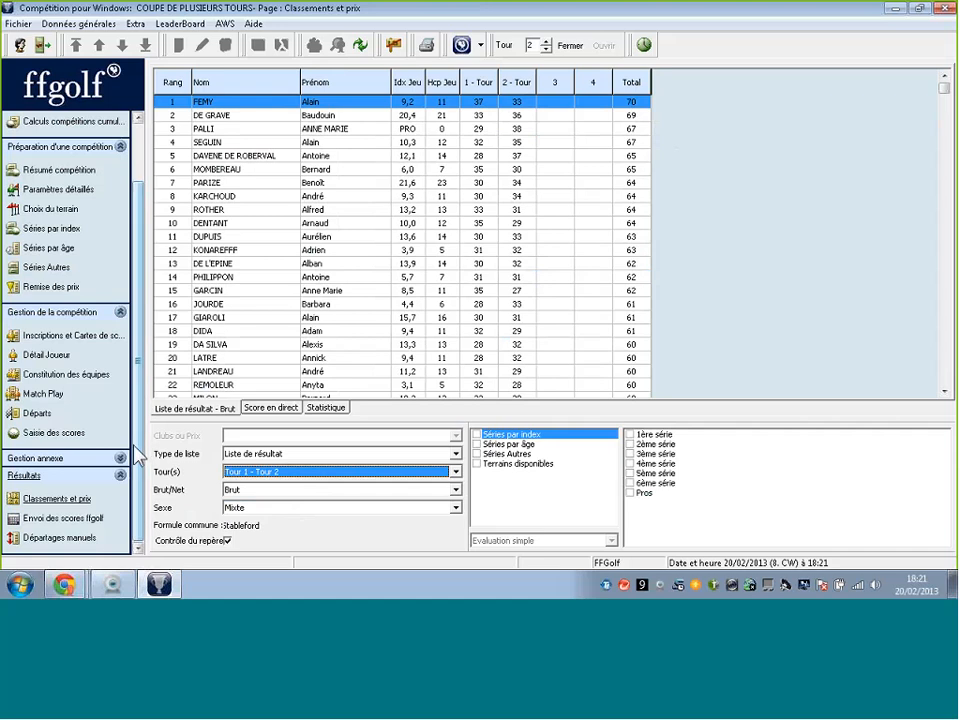
# Step: Close round 2 from the ffgolf score submission page and acknowledge the closure notice
pyautogui.click(63, 521)
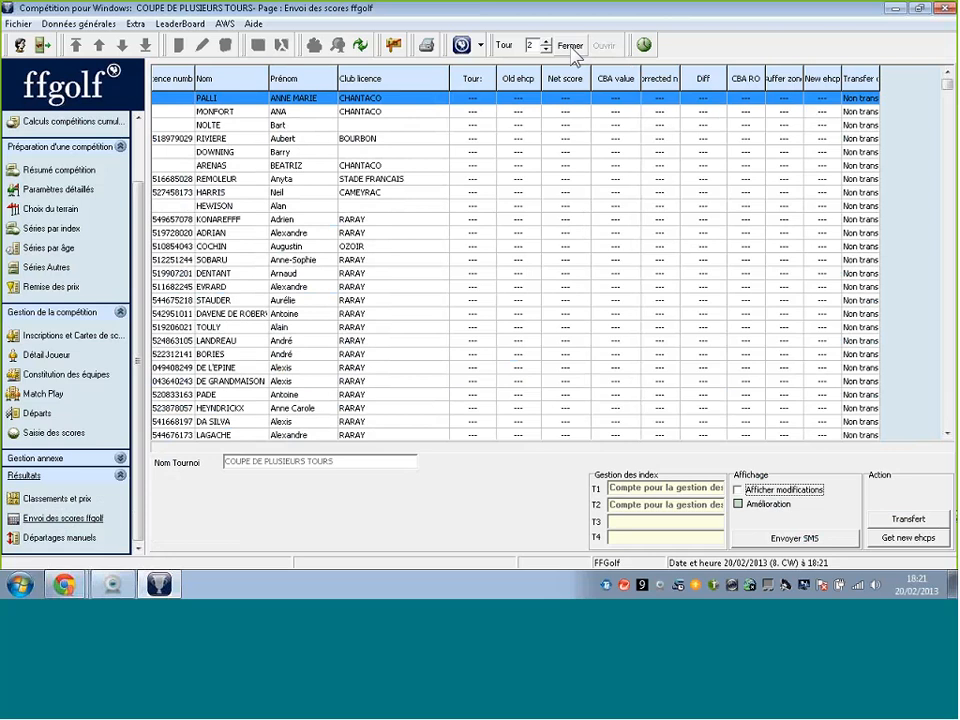
pyautogui.click(572, 53)
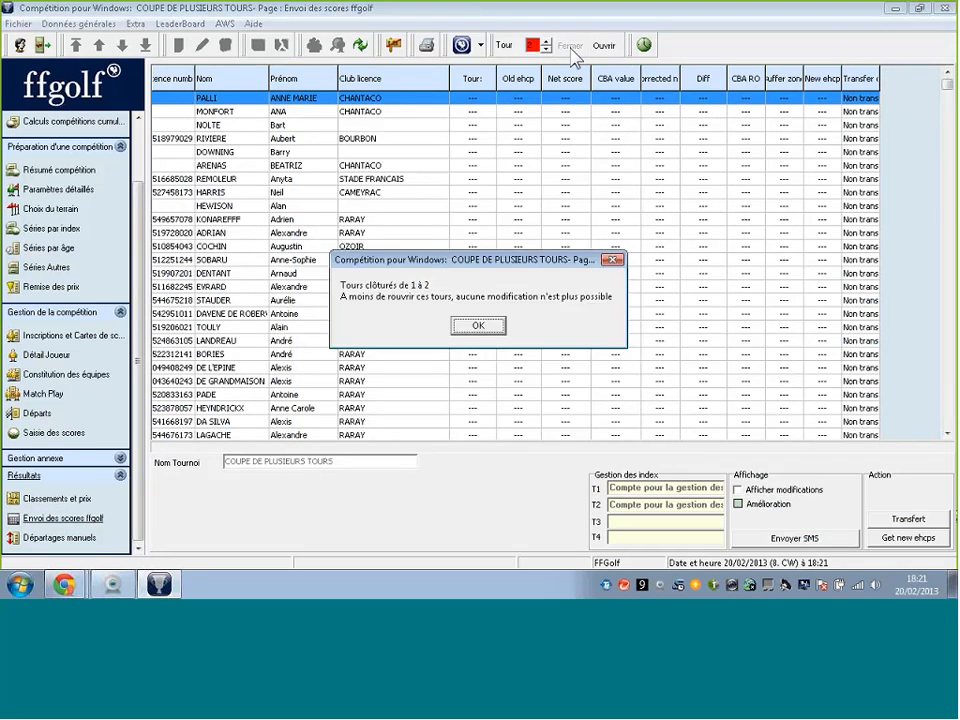
pyautogui.click(530, 321)
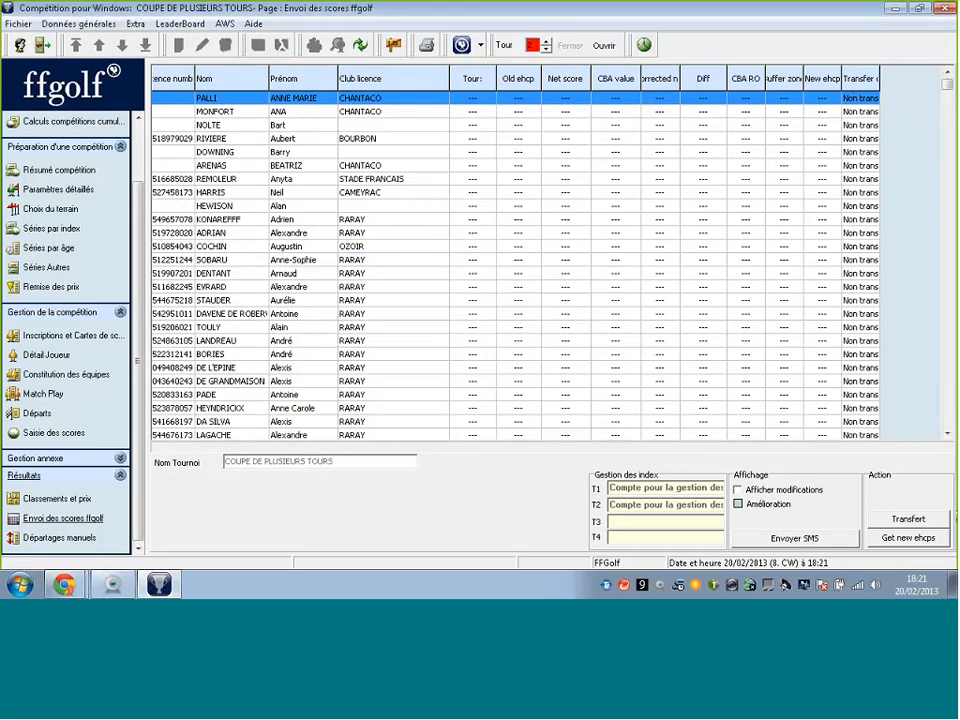
pyautogui.click(908, 520)
# Step: Start a new one-round competition named "Coupe de plusieurs terrains" with the first round dated 20/02/2013
pyautogui.scroll(2, 70, 200)
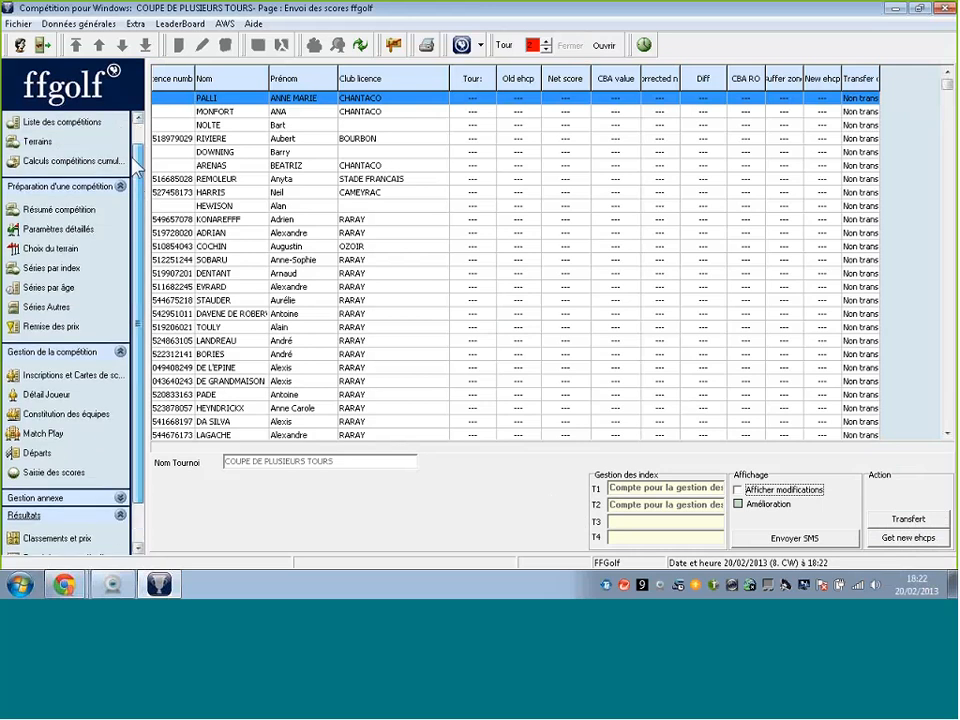
pyautogui.click(62, 144)
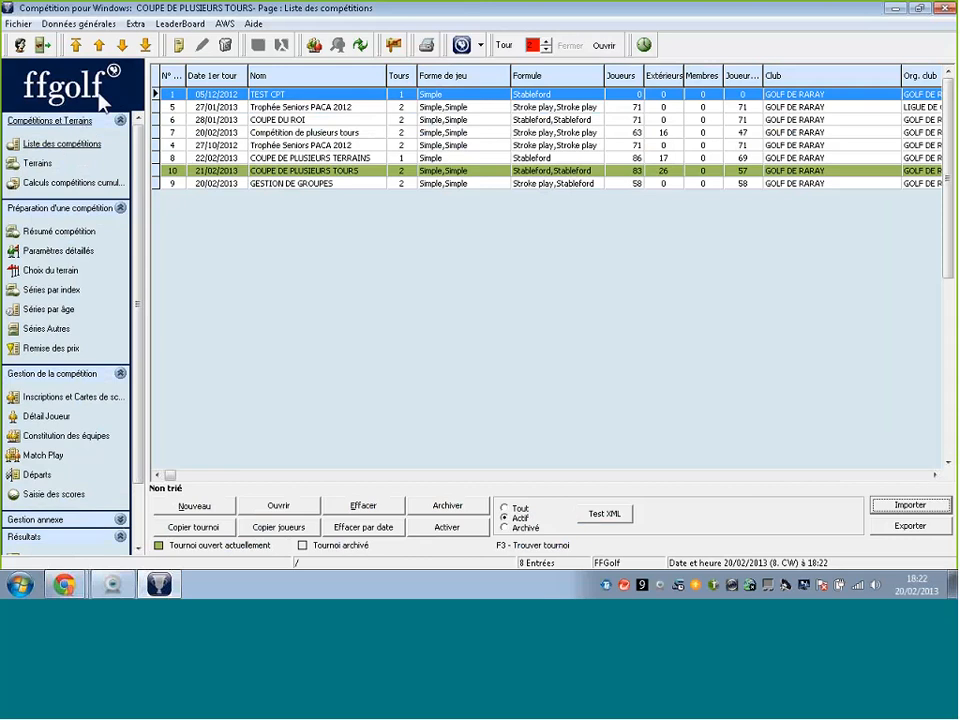
pyautogui.click(180, 47)
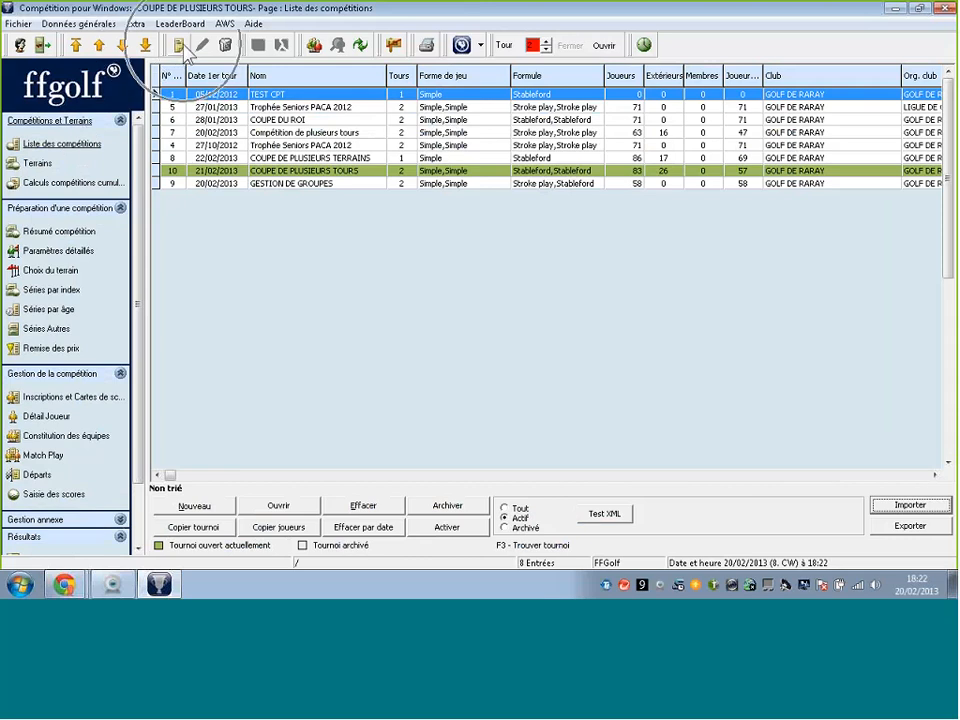
pyautogui.write('Coupe de ')
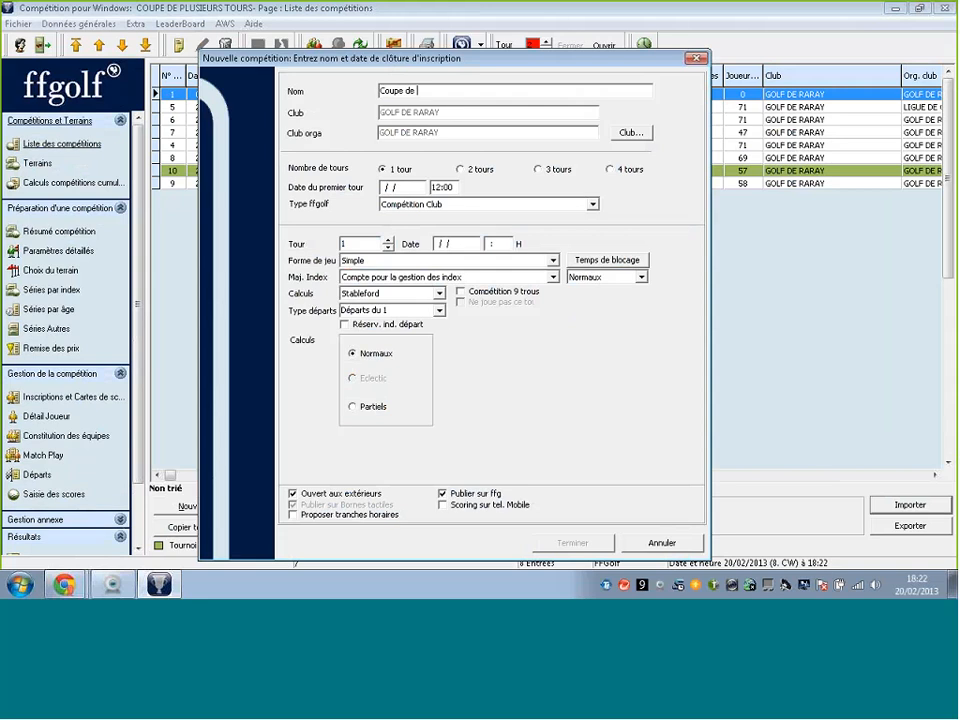
pyautogui.write('plusieurs terrains')
pyautogui.write('20/02/')
pyautogui.write('2013')
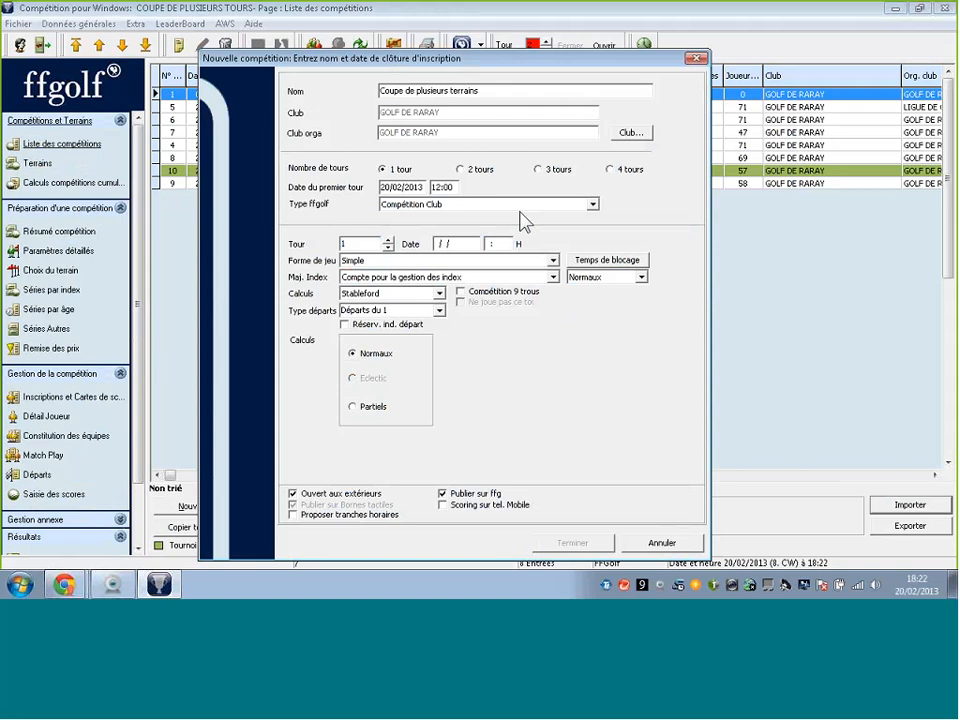
# Step: Set the first round's start time to 08:00
pyautogui.press('Tab')
pyautogui.write('08')
pyautogui.press('Tab')
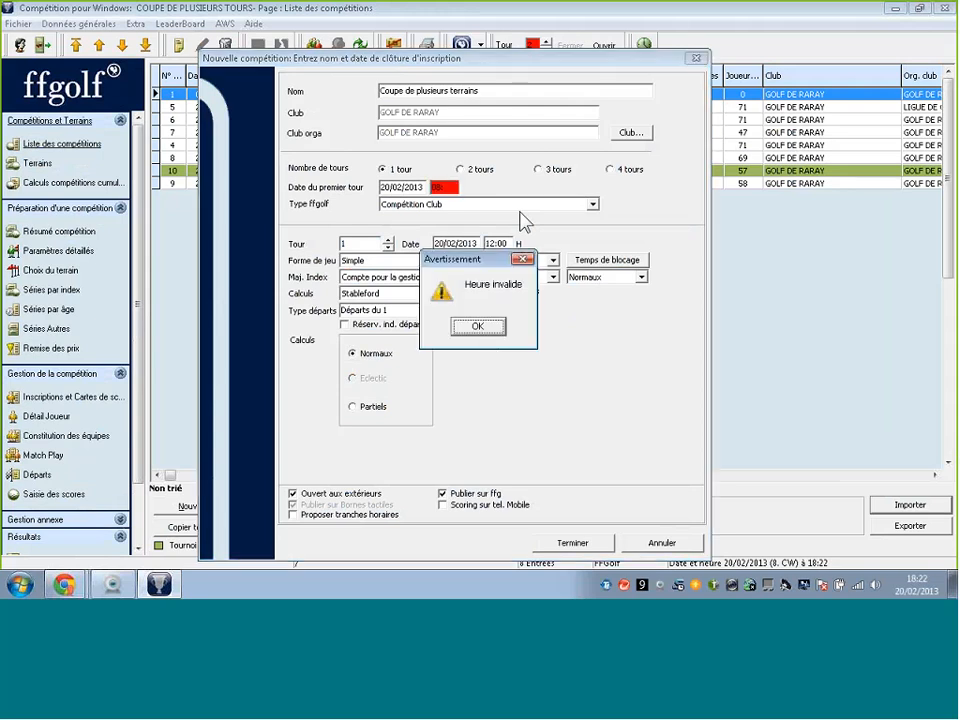
pyautogui.click(477, 326)
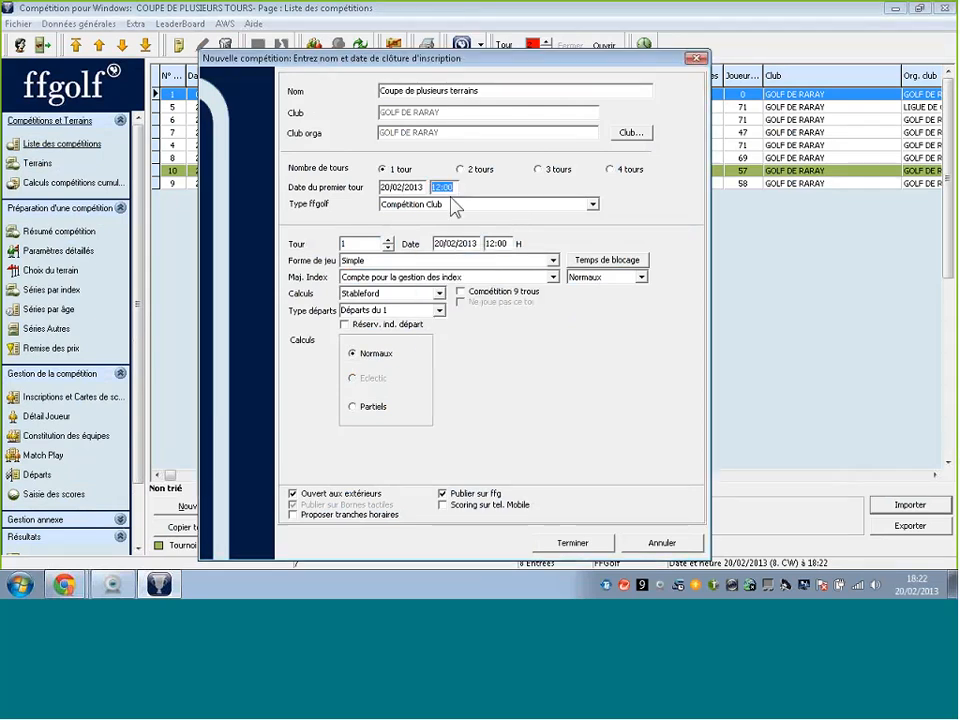
pyautogui.write('0800')
pyautogui.press('Tab')
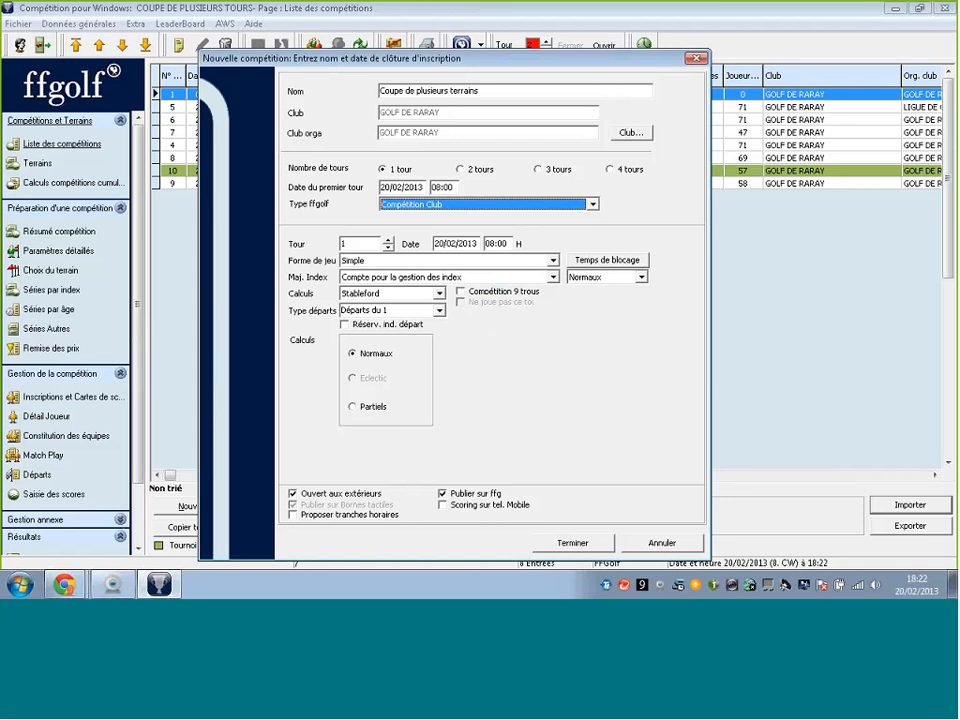
# Step: Set the calculation formula to Stroke play and finish creating the competition
pyautogui.click(438, 293)
pyautogui.click(390, 318)
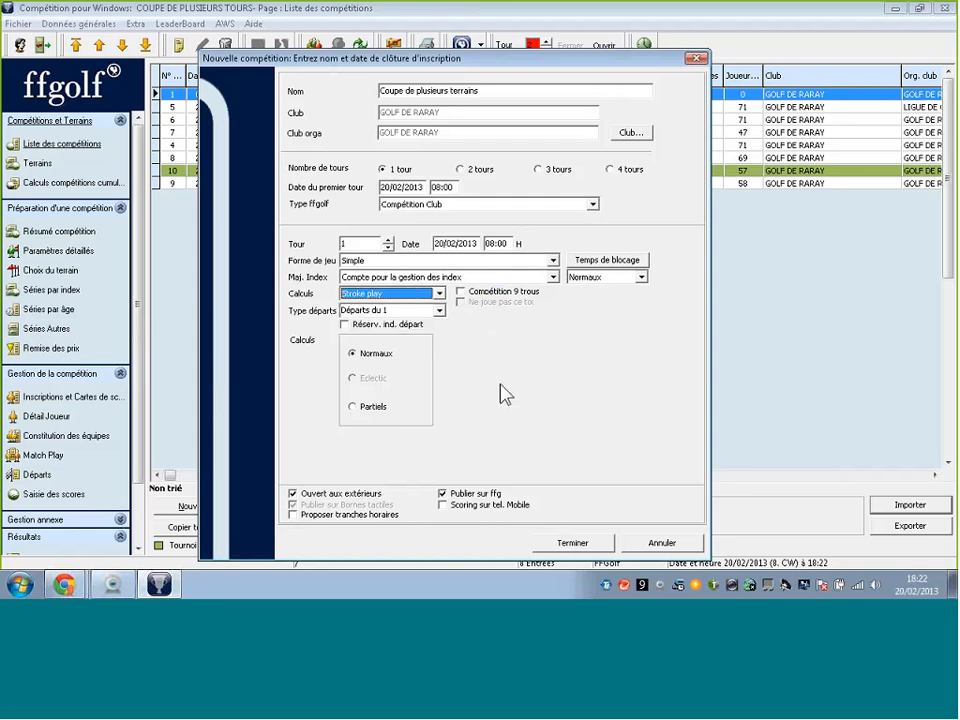
pyautogui.click(579, 543)
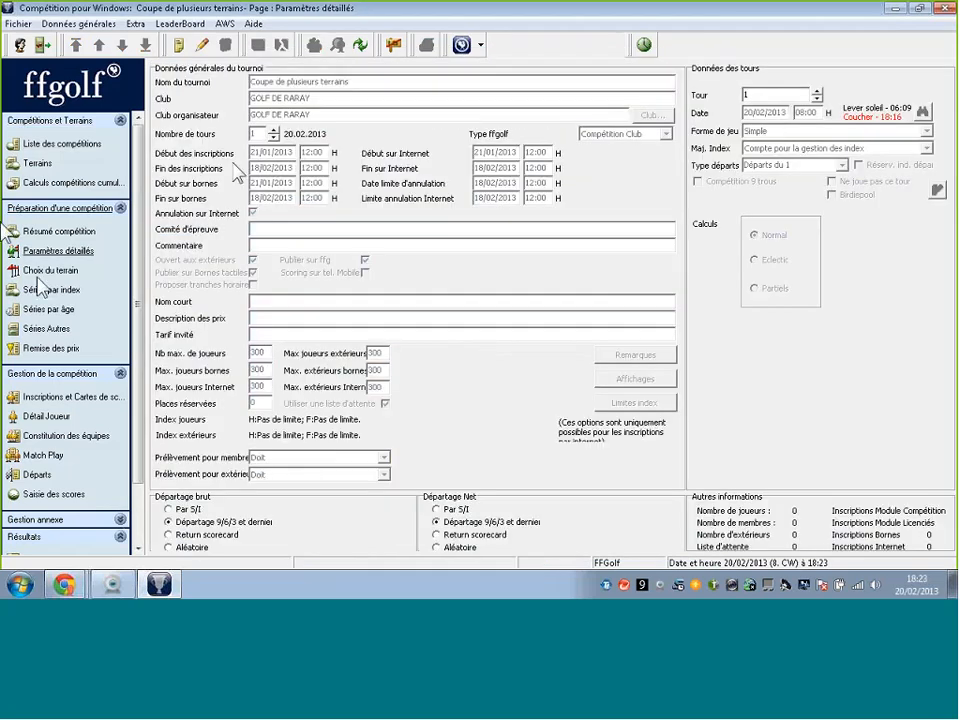
# Step: Delete the demonstration course from the new competition's course selection
pyautogui.click(41, 273)
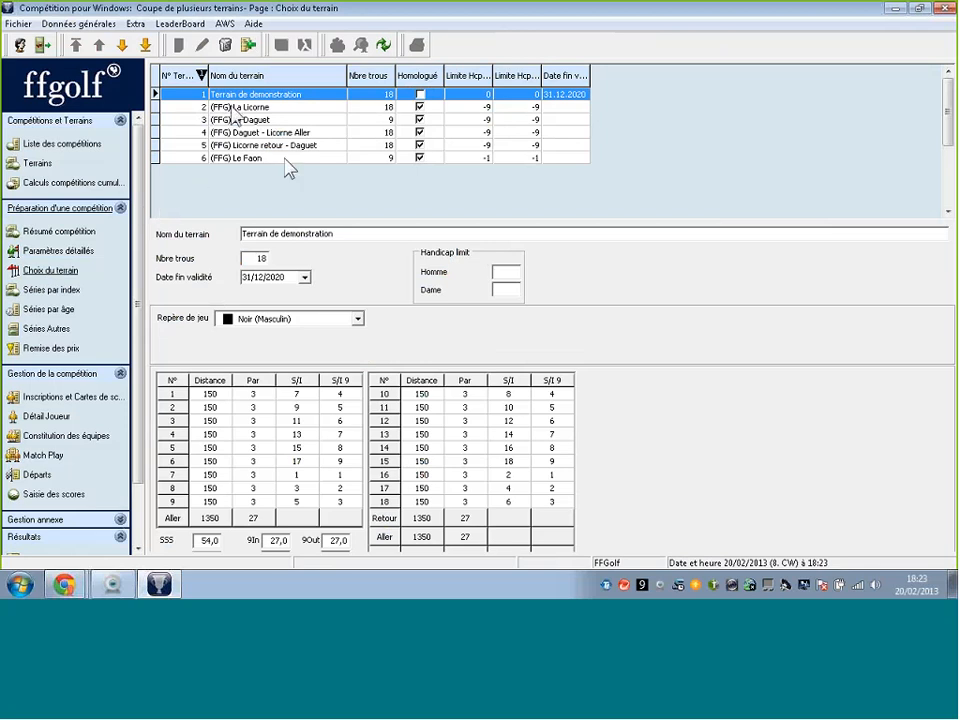
pyautogui.click(178, 44)
pyautogui.click(407, 330)
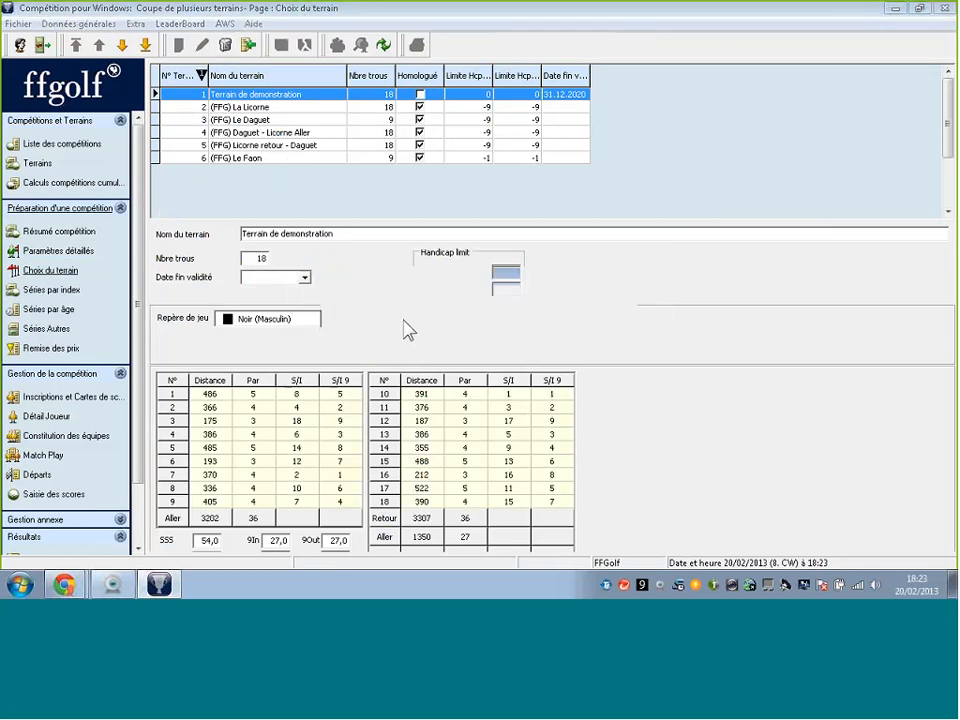
pyautogui.press('Return')
# Step: Delete the courses (FFG) Daguet - Licorne Aller and (FFG) Licorne retour - Daguet from the competition
pyautogui.click(205, 119)
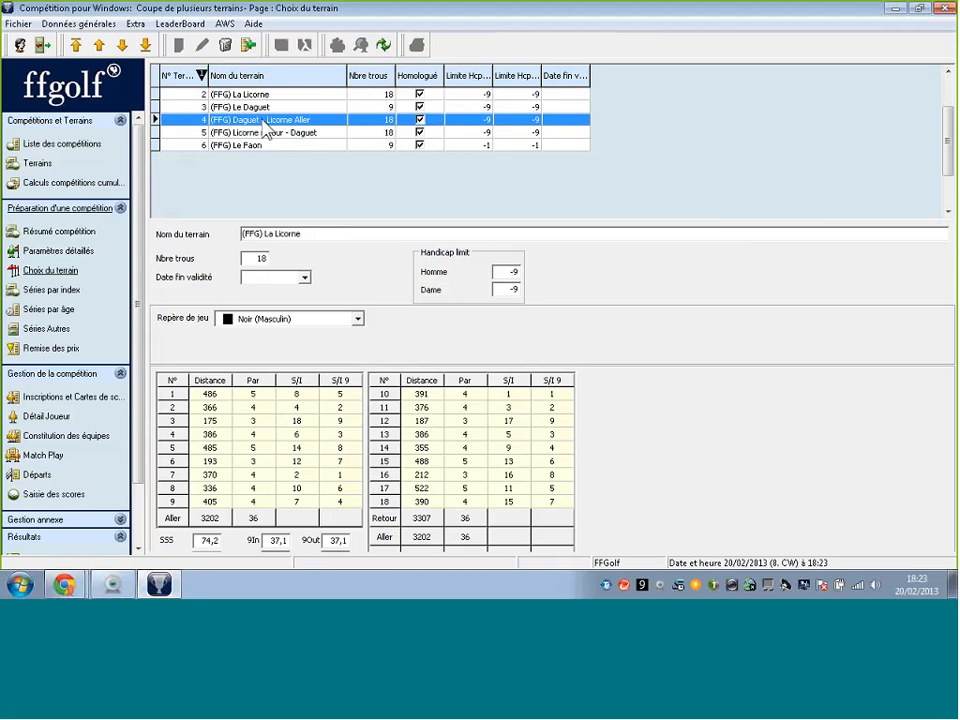
pyautogui.click(178, 44)
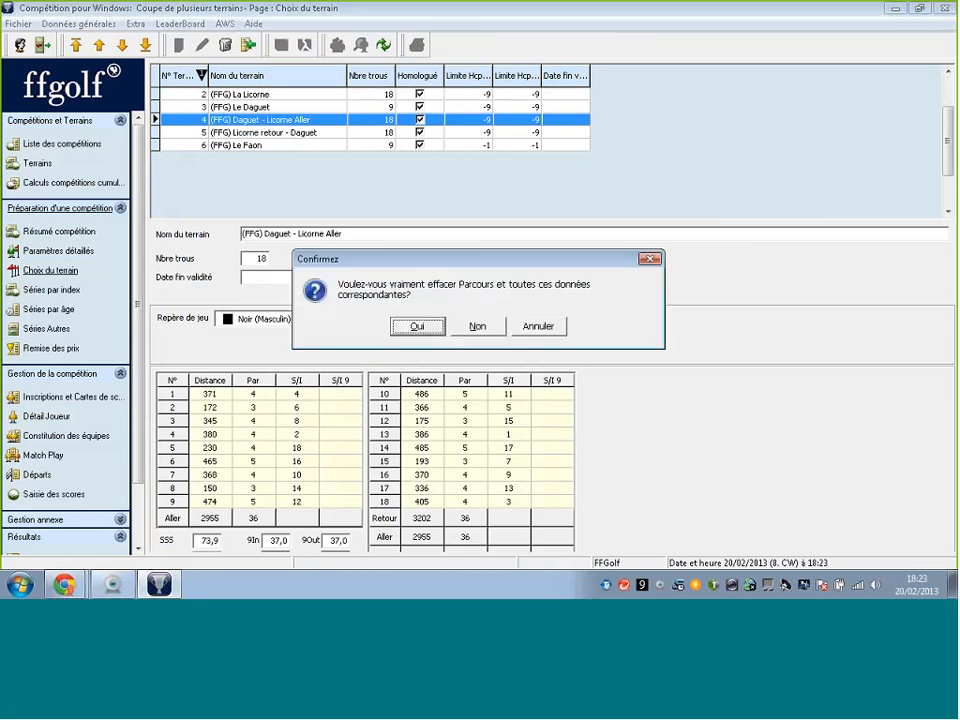
pyautogui.click(407, 328)
pyautogui.press('Return')
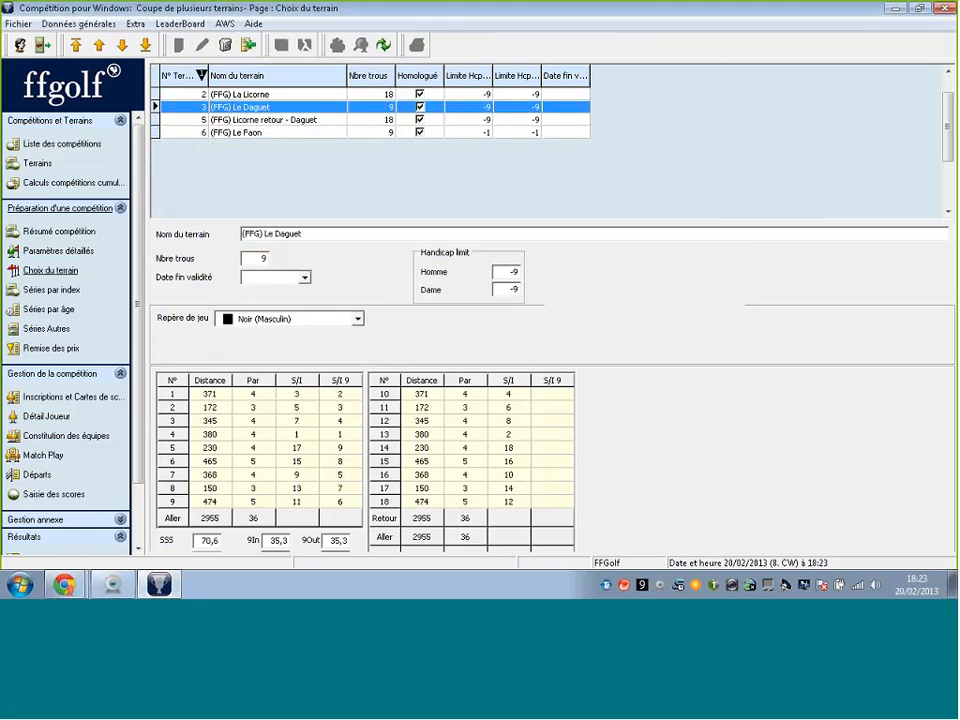
pyautogui.click(280, 120)
pyautogui.click(224, 46)
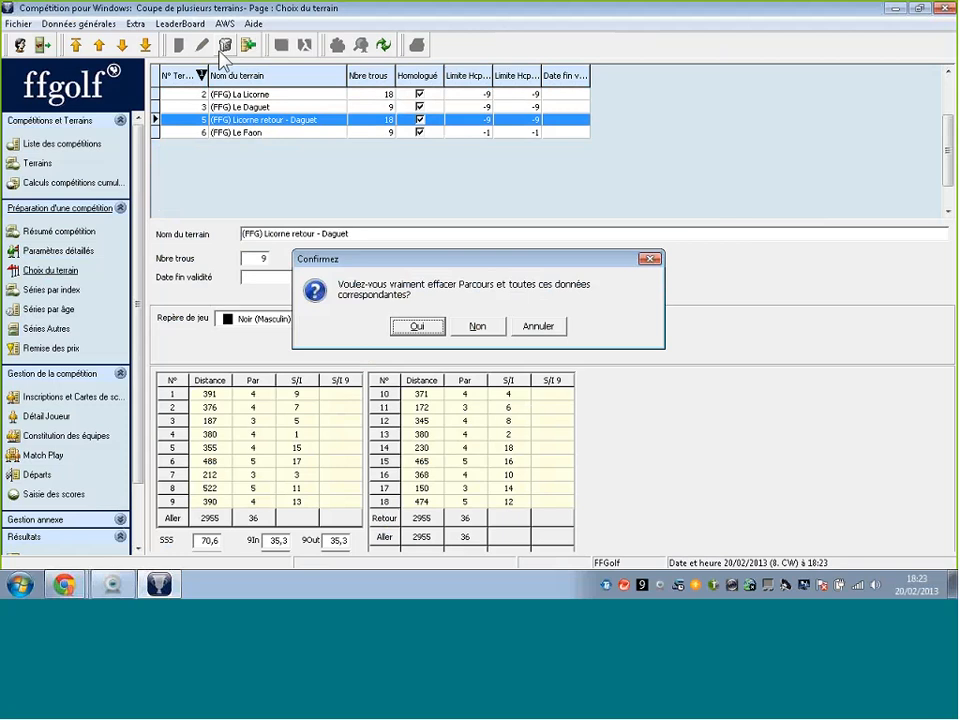
pyautogui.click(407, 328)
pyautogui.click(469, 330)
# Step: Delete the (FFG) Le Faon course from the competition and acknowledge the course approval warning
pyautogui.click(264, 119)
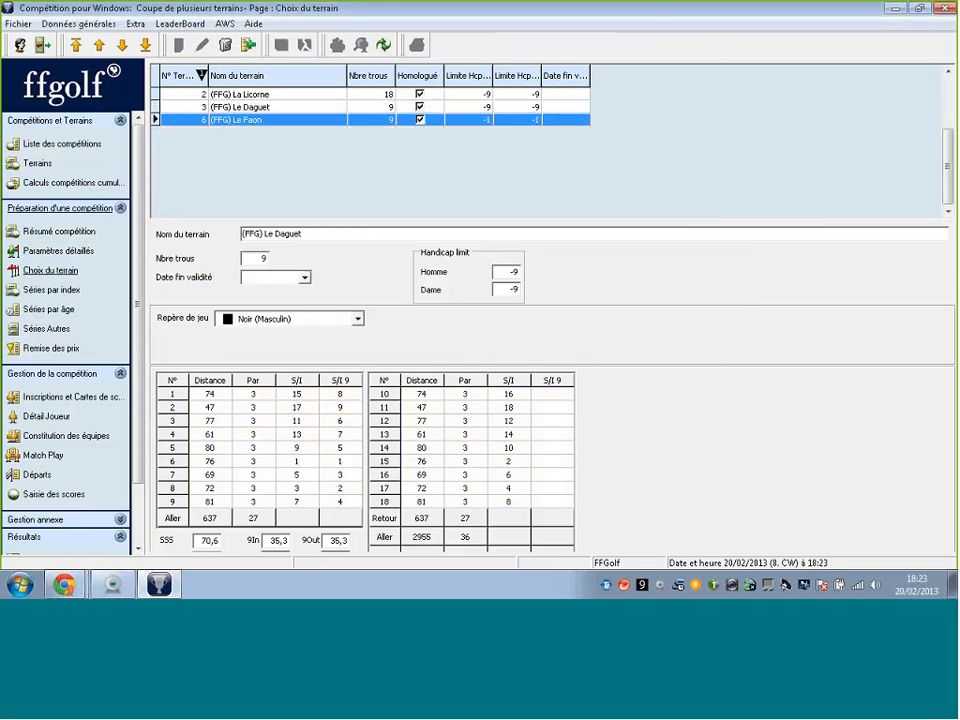
pyautogui.click(224, 46)
pyautogui.click(411, 328)
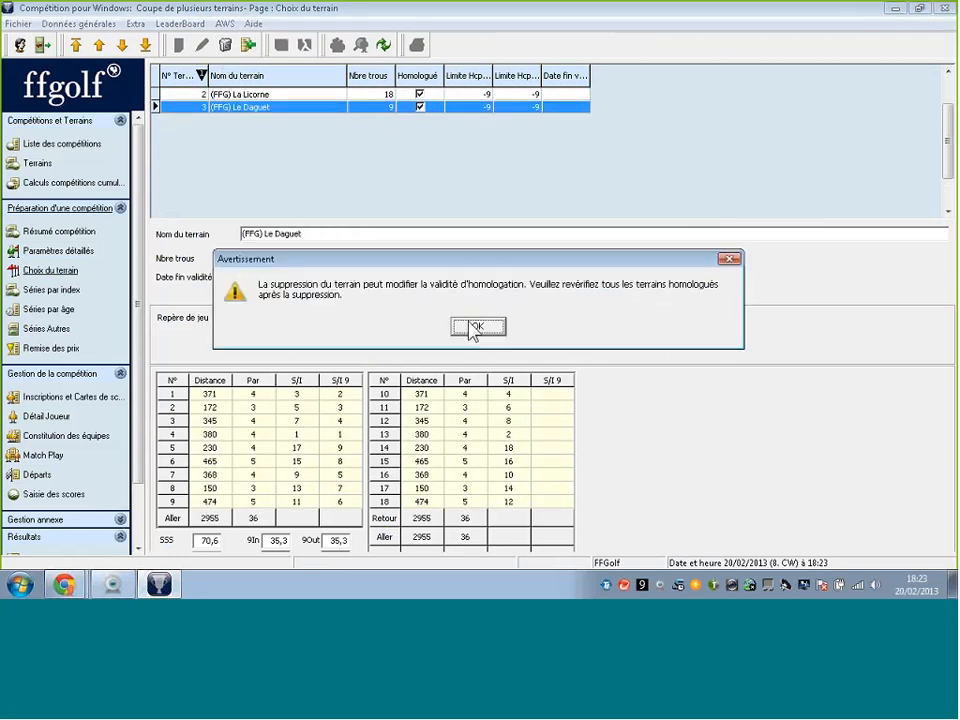
pyautogui.click(474, 328)
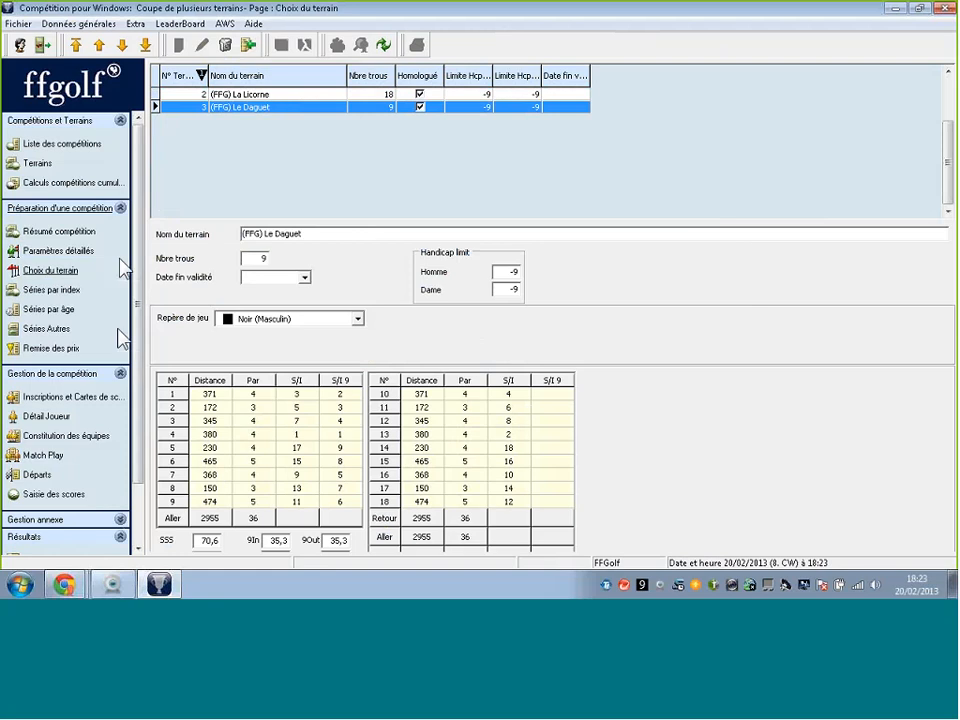
# Step: Set the men's index series upper limits to 15,0 for the 1ère série and 30,0 for the 2ème série
pyautogui.scroll(-1, 141, 306)
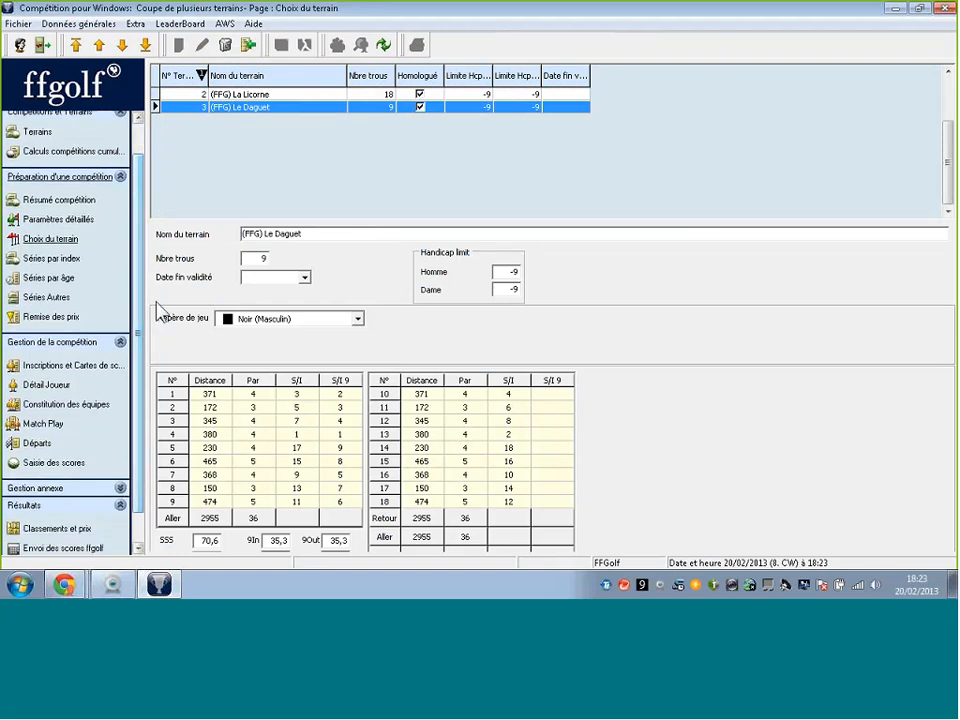
pyautogui.click(77, 260)
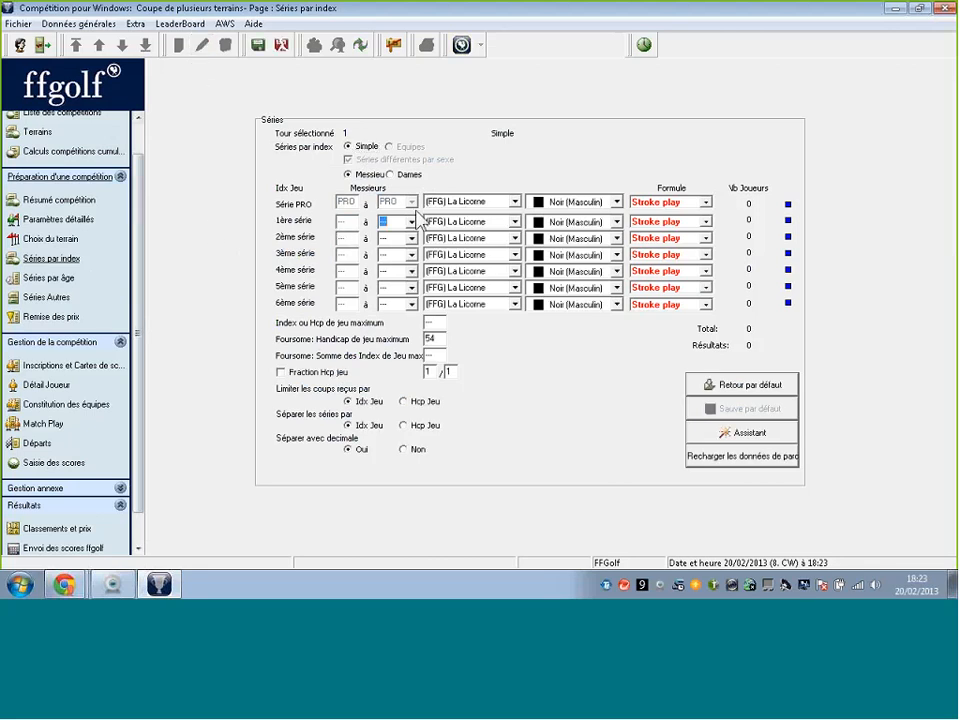
pyautogui.write('15')
pyautogui.press('Tab')
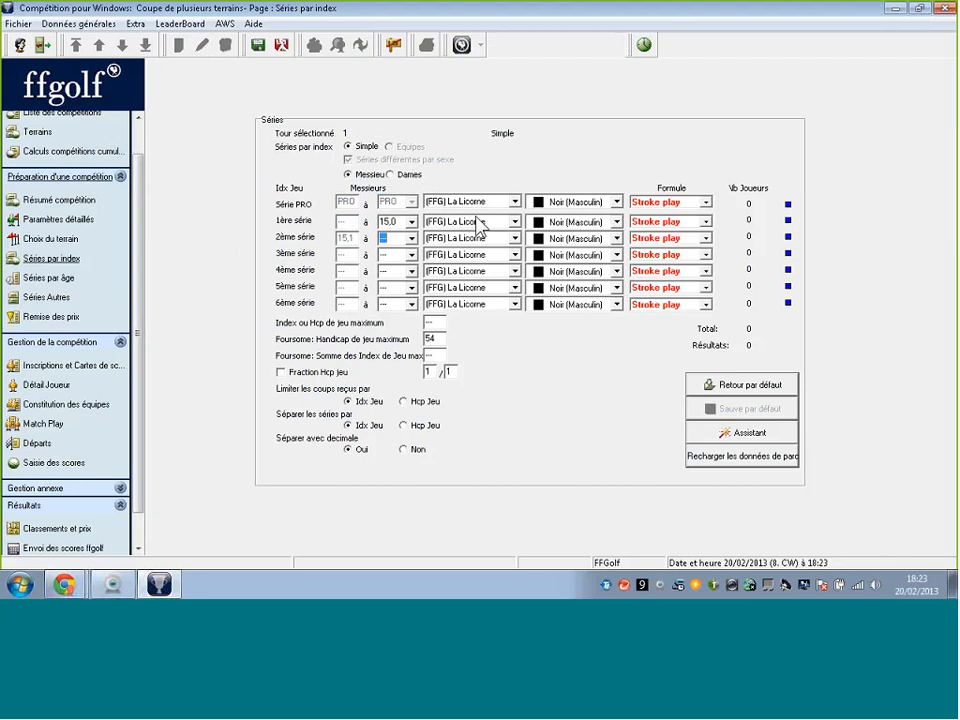
pyautogui.write('30')
pyautogui.press('Tab')
# Step: Assign the Blanc (Masculin) tees to the men's 1ère série and the Jaune (Masculin) tees to the 2ème série
pyautogui.click(574, 222)
pyautogui.click(576, 249)
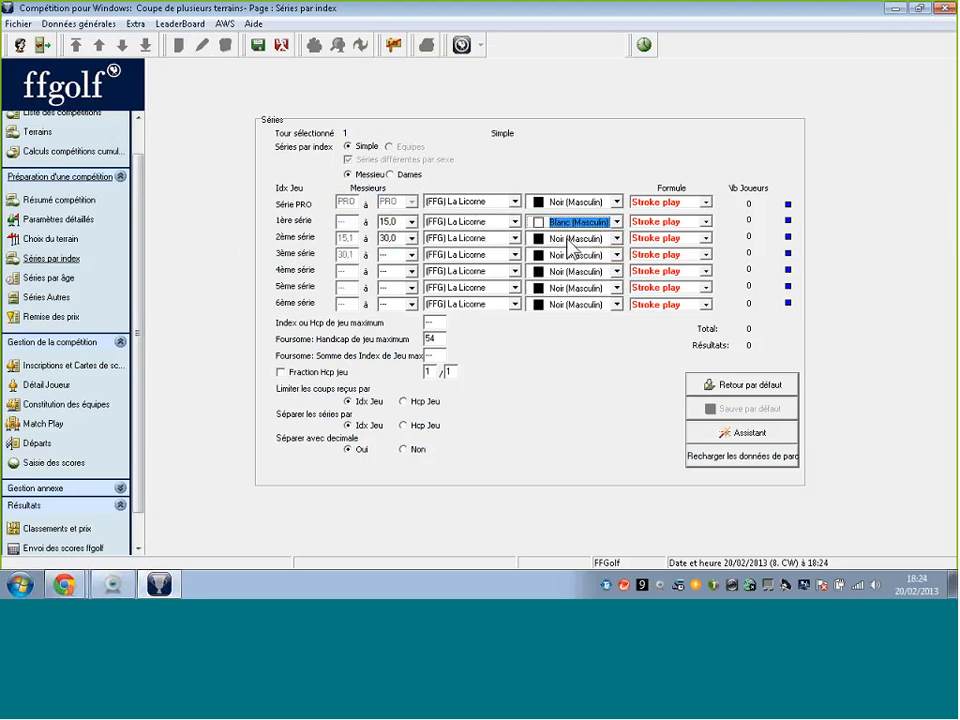
pyautogui.click(578, 238)
pyautogui.click(572, 277)
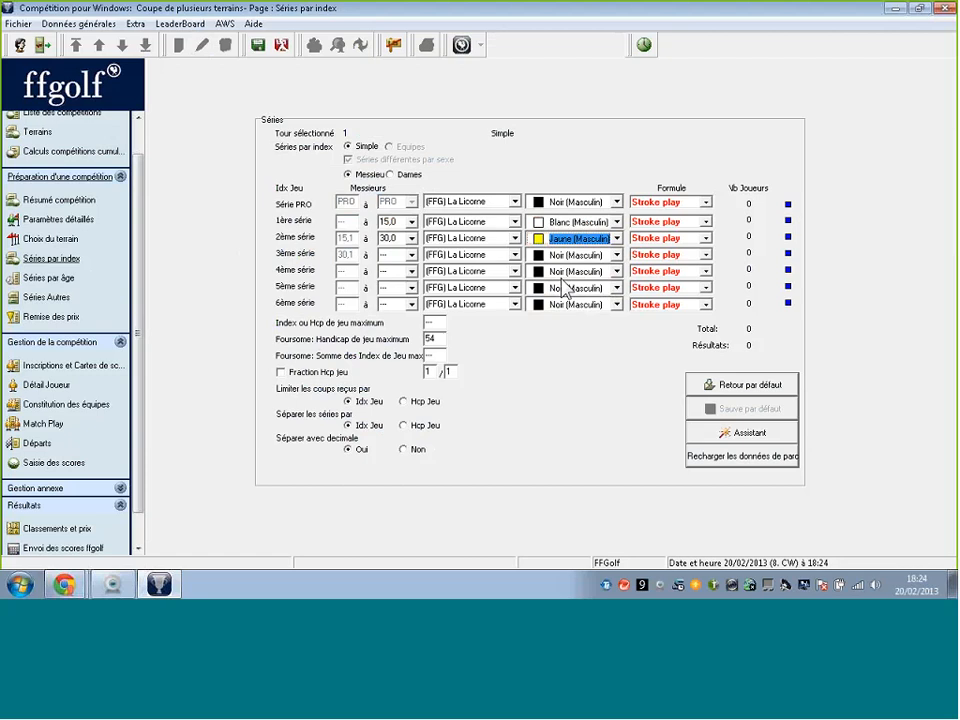
# Step: Assign the (FFG) Le Daguet course and the Jaune (Masculin) tees to the men's 3ème série
pyautogui.click(472, 255)
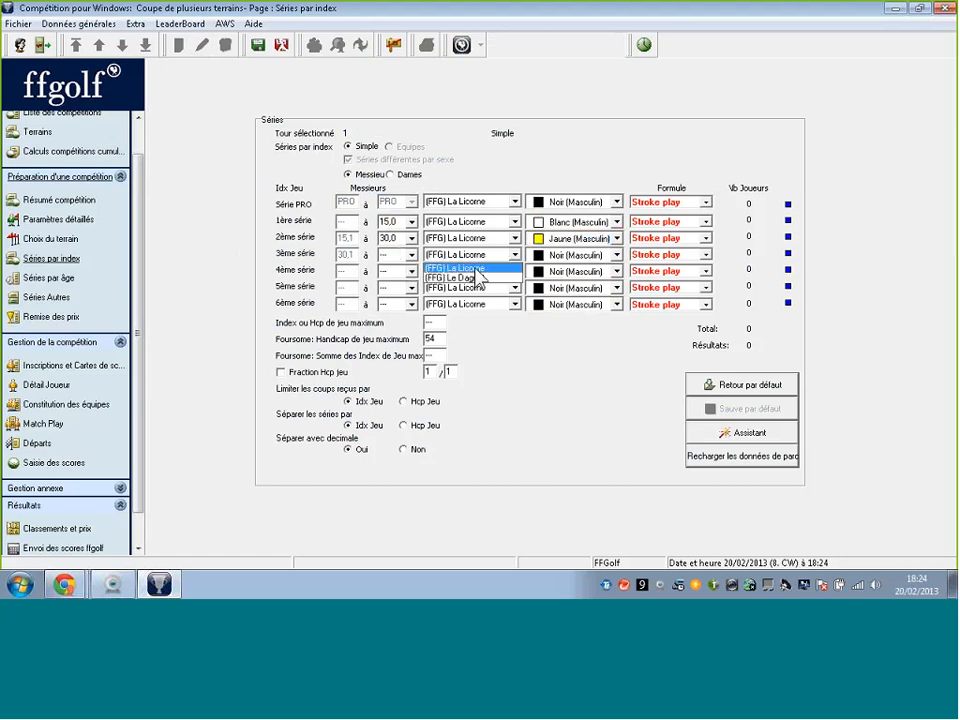
pyautogui.click(472, 277)
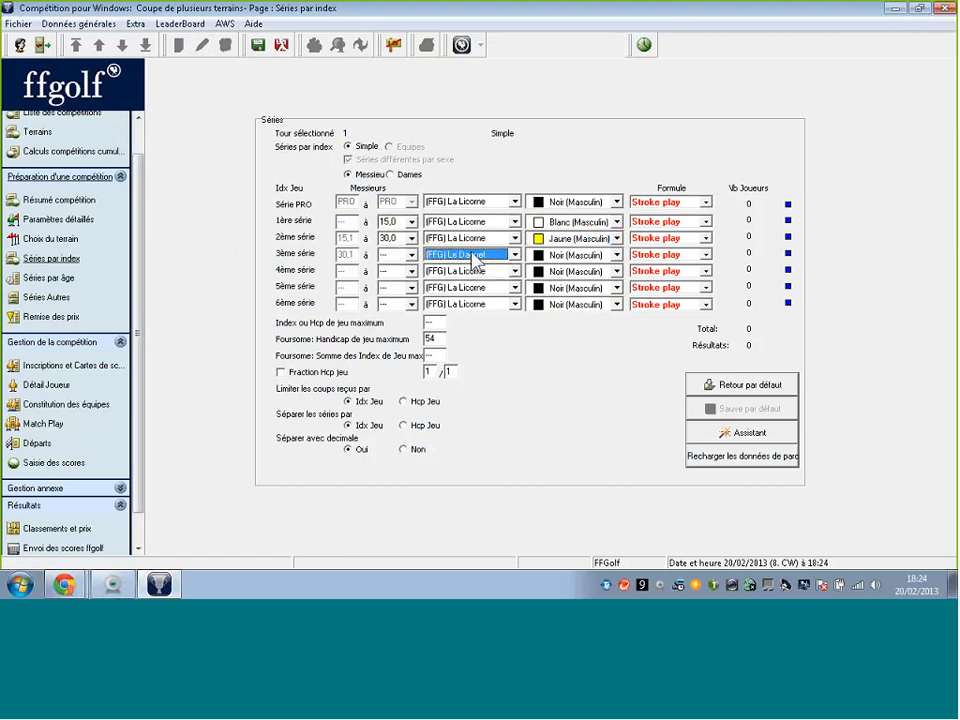
pyautogui.click(562, 256)
pyautogui.click(556, 296)
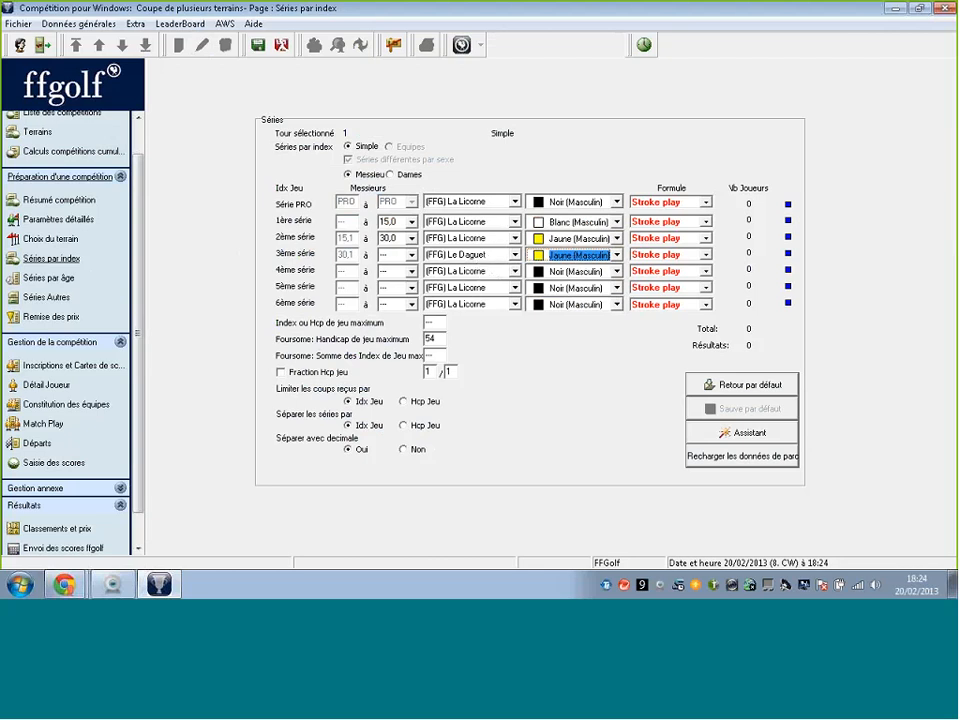
# Step: Set the women's index series upper limits to 15,0 for the 1ère série and 30,0 for the 2ème série
pyautogui.click(391, 175)
pyautogui.click(388, 221)
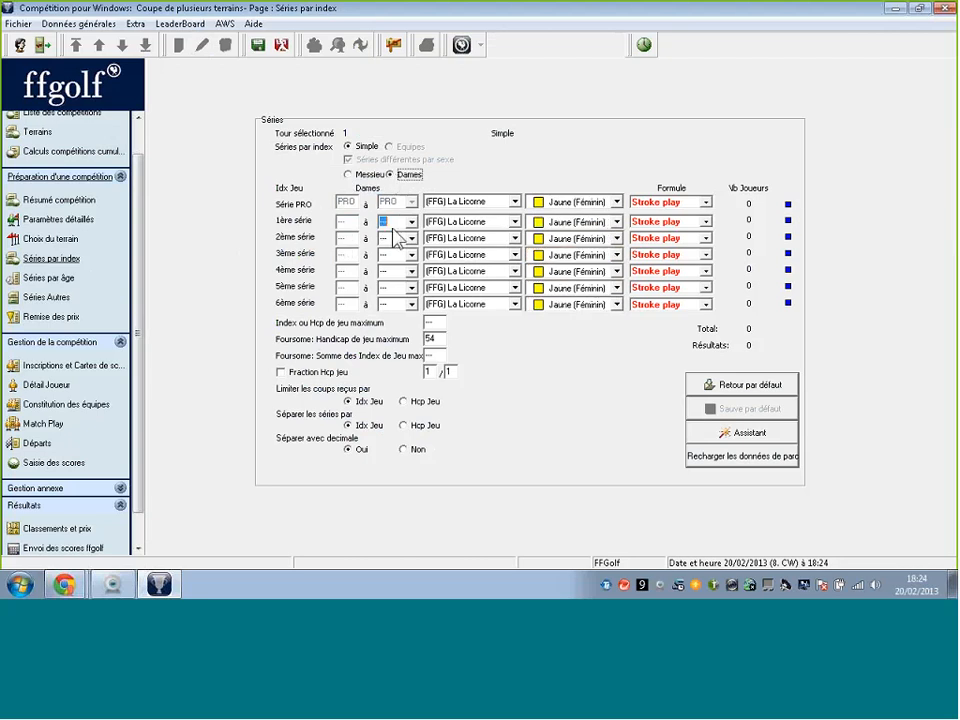
pyautogui.write('15')
pyautogui.press('Tab')
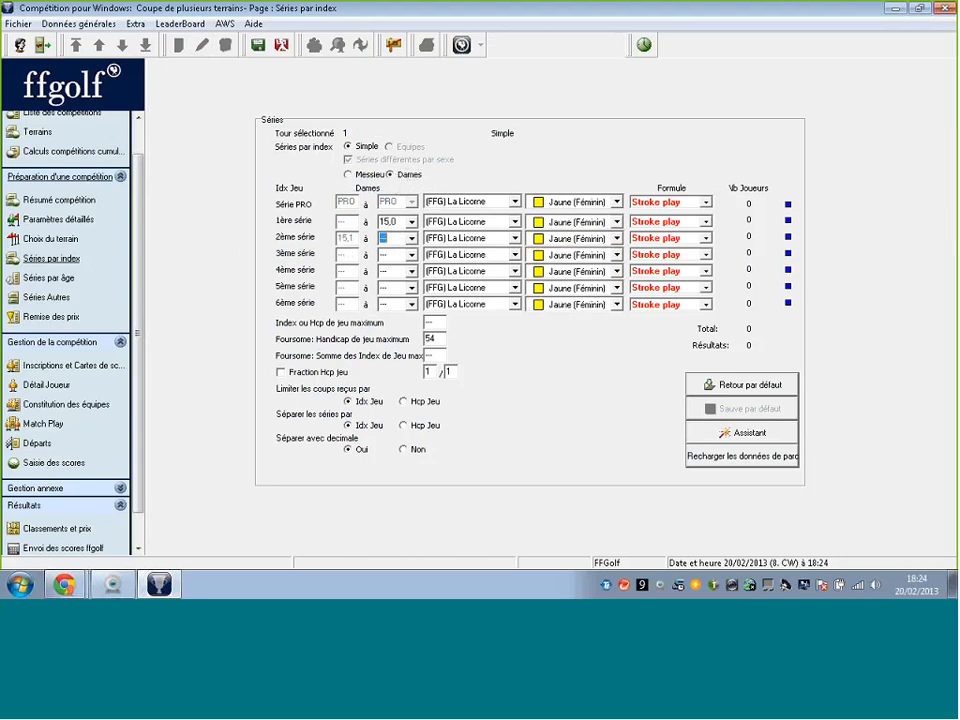
pyautogui.press('Tab')
# Step: Assign the Bleu (Féminin) tees to the women's 1ère série and the Rouge (Féminin) tees to the 2ème série
pyautogui.click(604, 223)
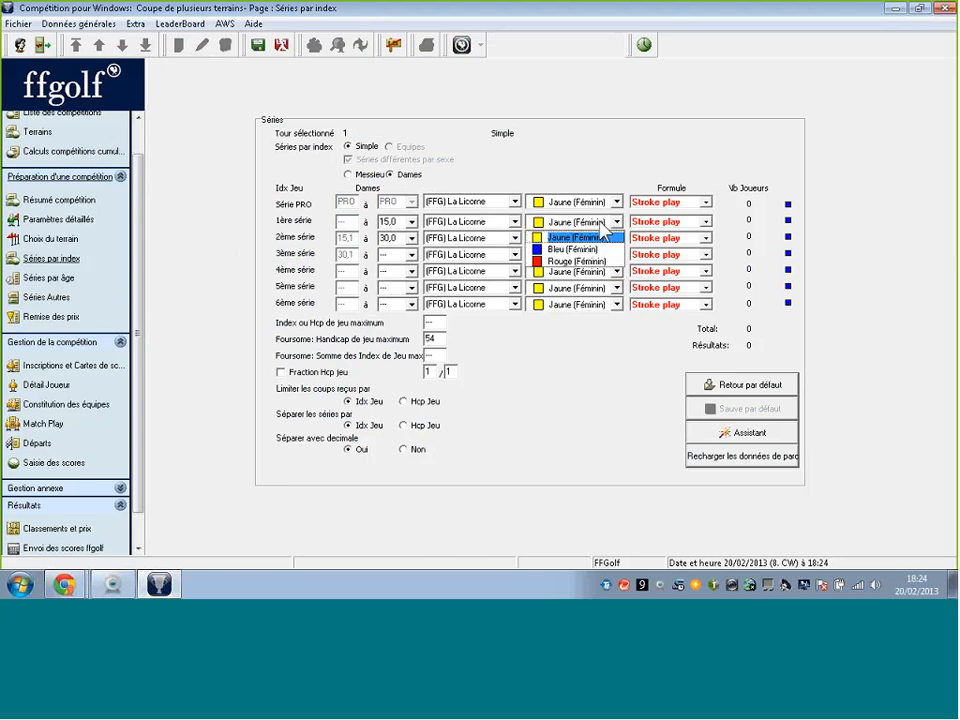
pyautogui.click(555, 237)
pyautogui.click(560, 222)
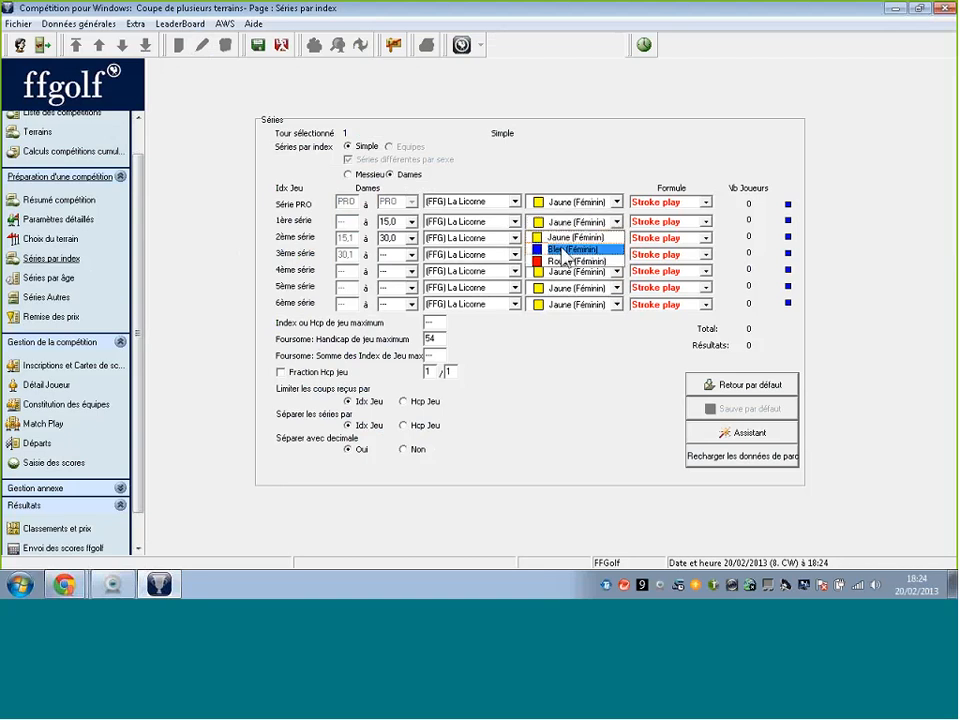
pyautogui.click(558, 249)
pyautogui.click(562, 242)
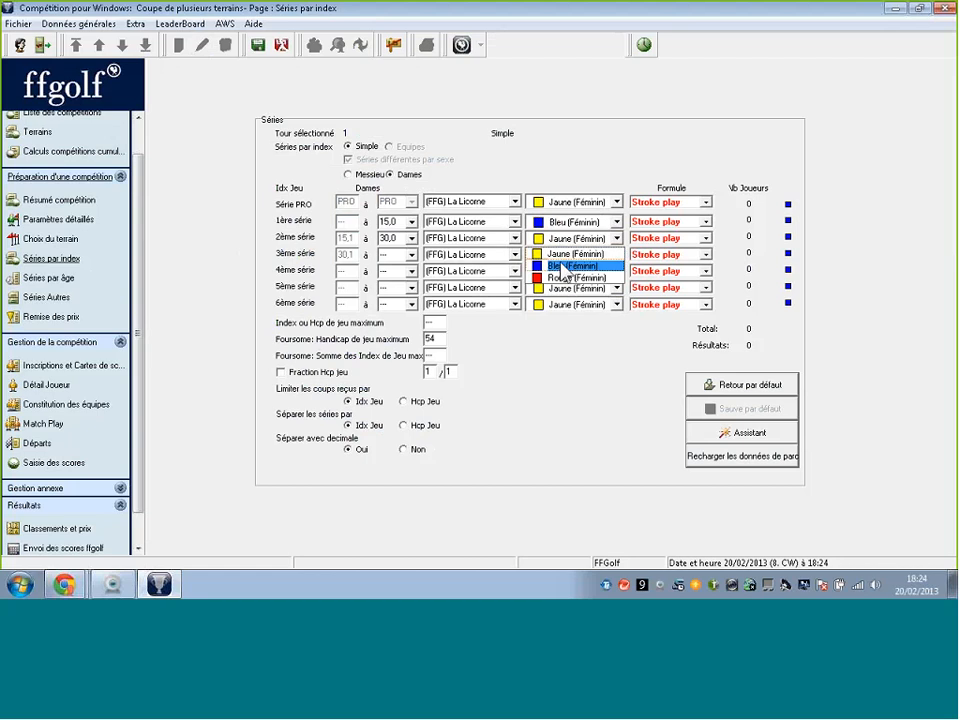
pyautogui.click(575, 277)
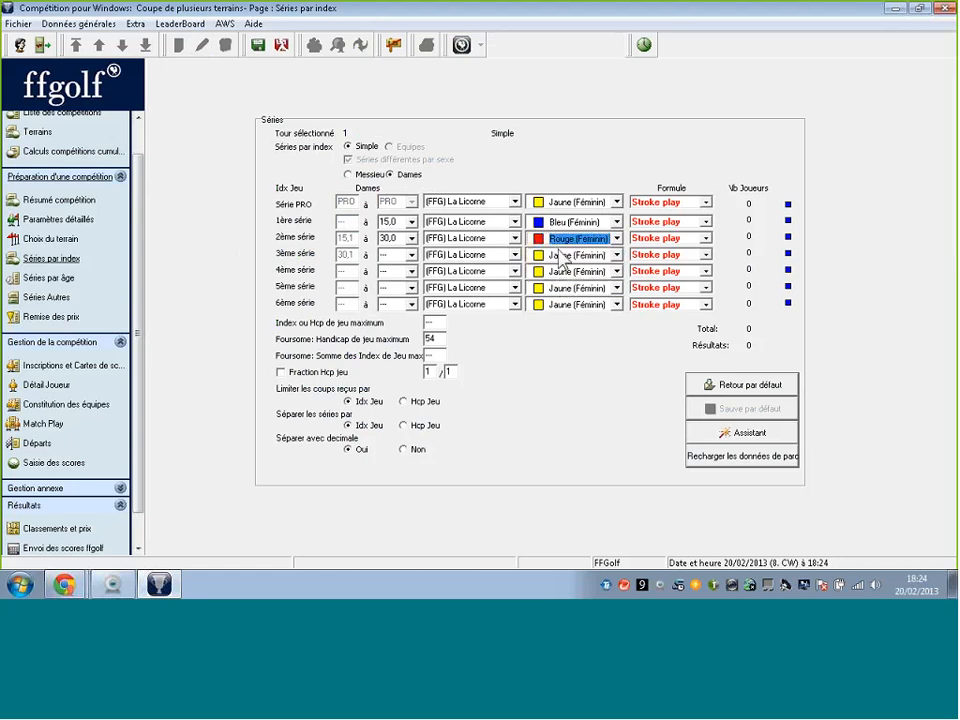
# Step: Assign the (FFG) Le Daguet course and Rouge (Féminin) tees to the women's 3ème série and save the series settings
pyautogui.click(503, 258)
pyautogui.click(489, 281)
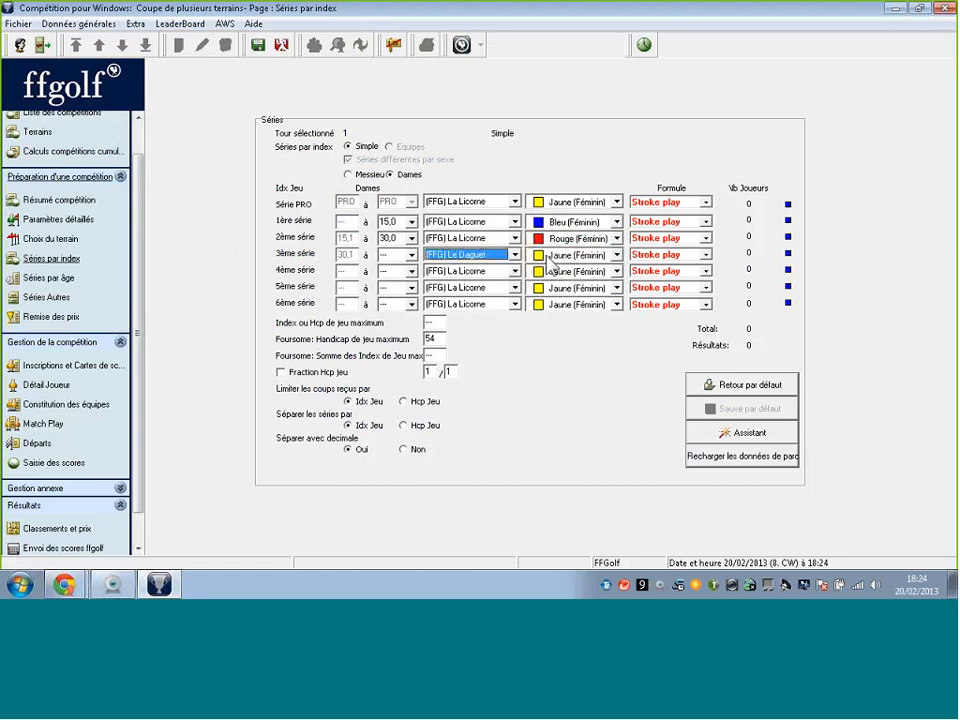
pyautogui.click(552, 258)
pyautogui.click(567, 294)
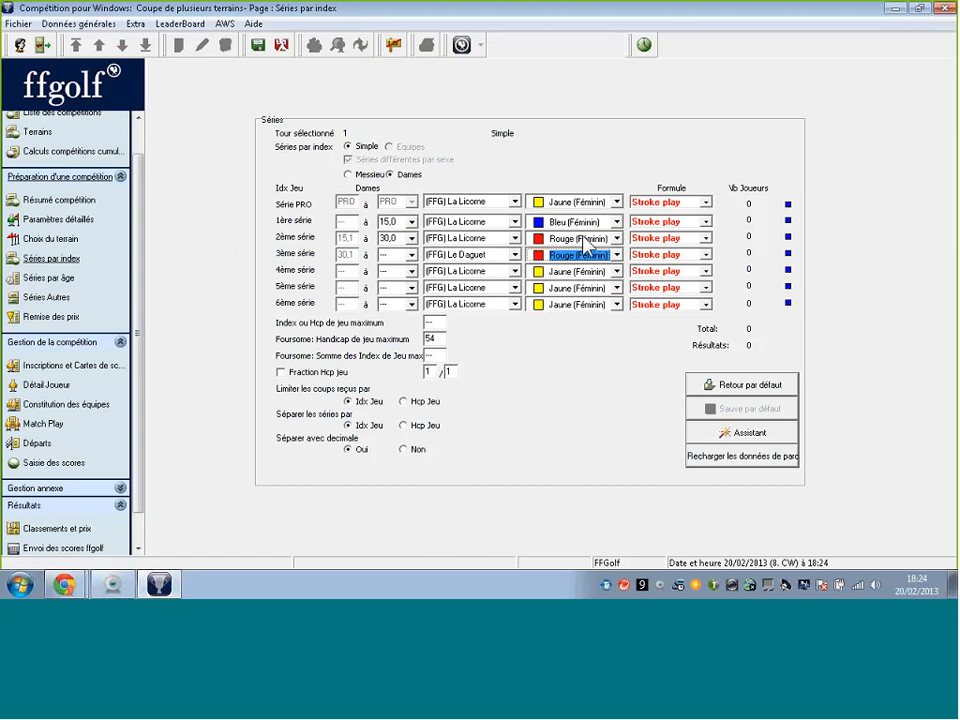
pyautogui.click(255, 47)
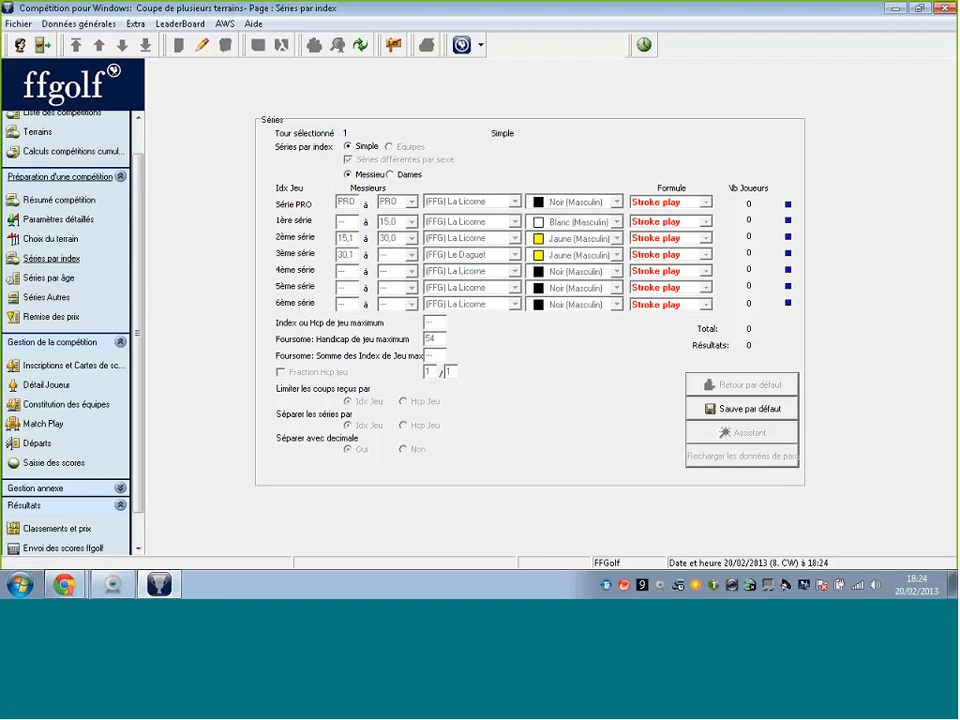
# Step: Open the player registration and add about 40 players from the start of the first-name-sorted list to the competitors
pyautogui.click(58, 366)
pyautogui.click(864, 456)
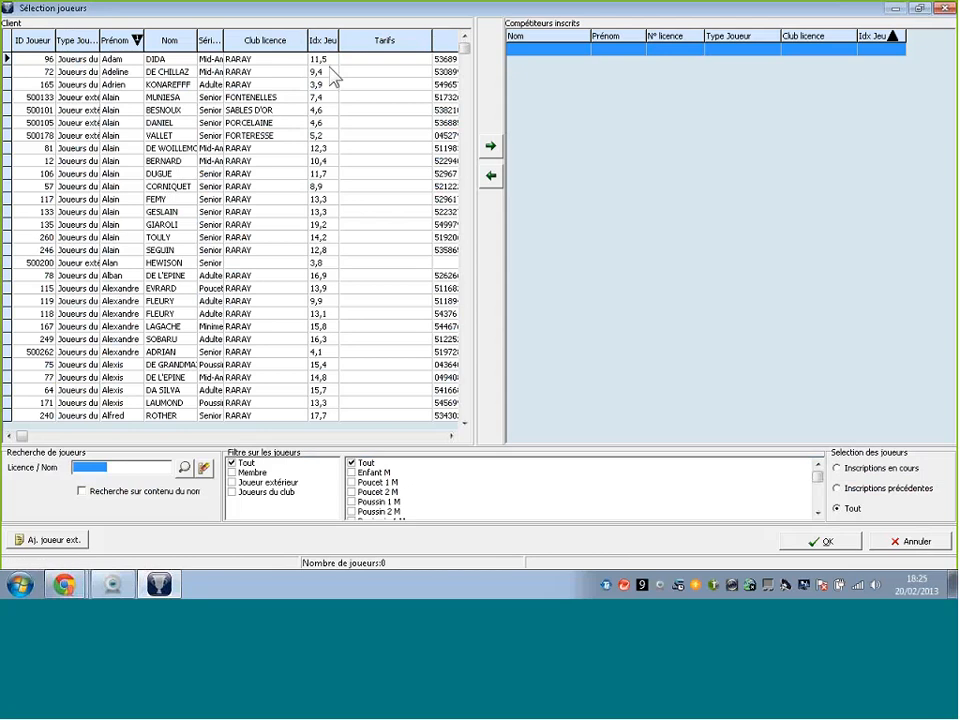
pyautogui.click(224, 200)
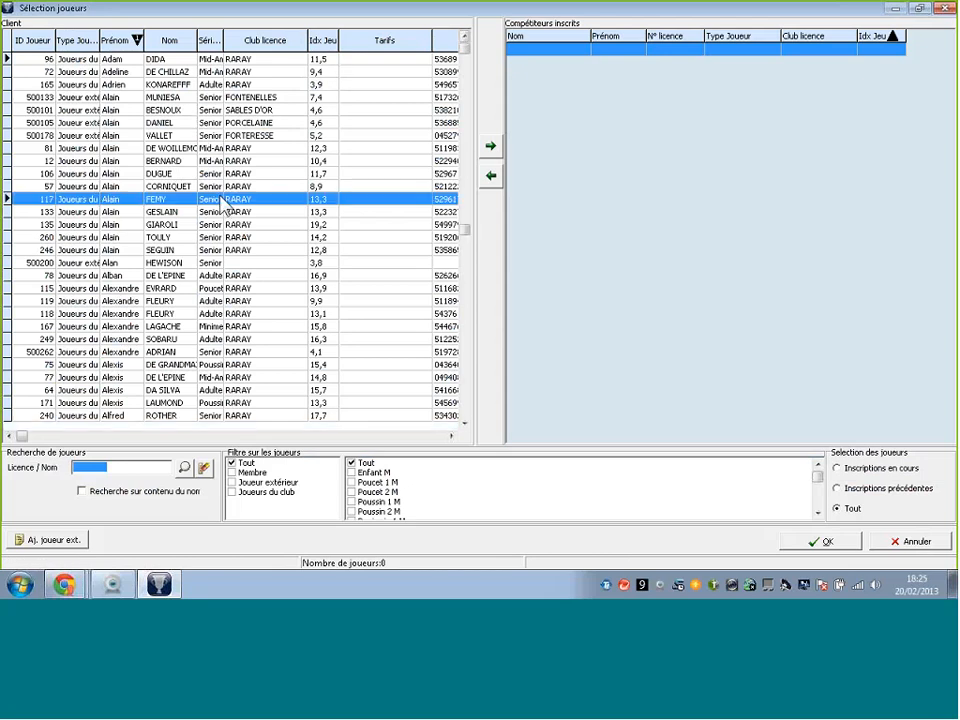
pyautogui.doubleClick(222, 200)
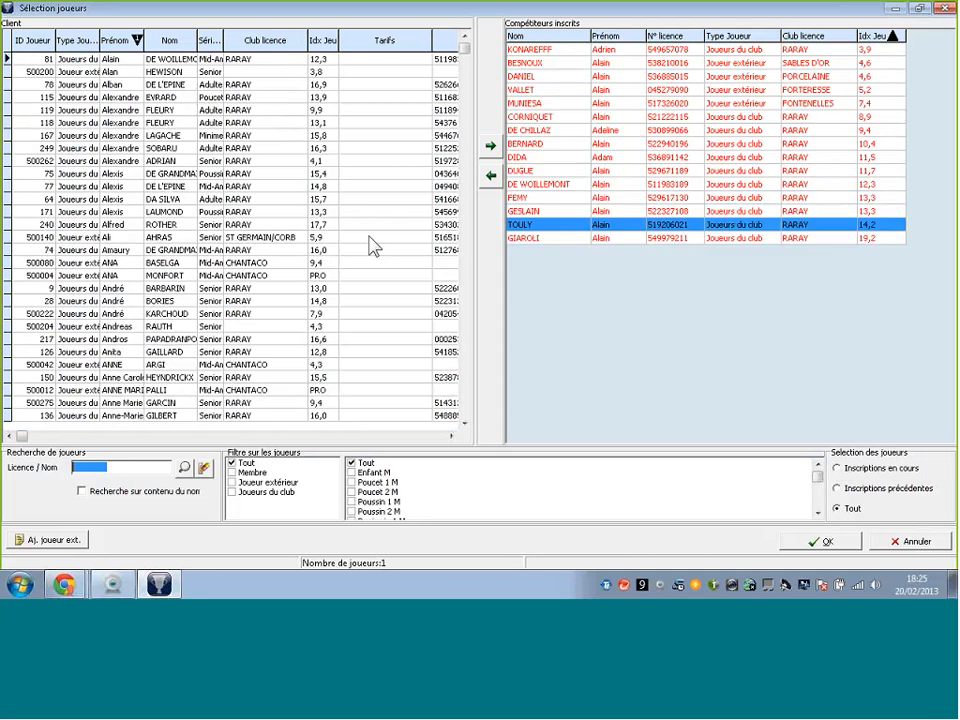
# Step: Sort the available players by descending Idx Jeu, add about 30 players with index 54 and confirm the registrations
pyautogui.rightClick(327, 45)
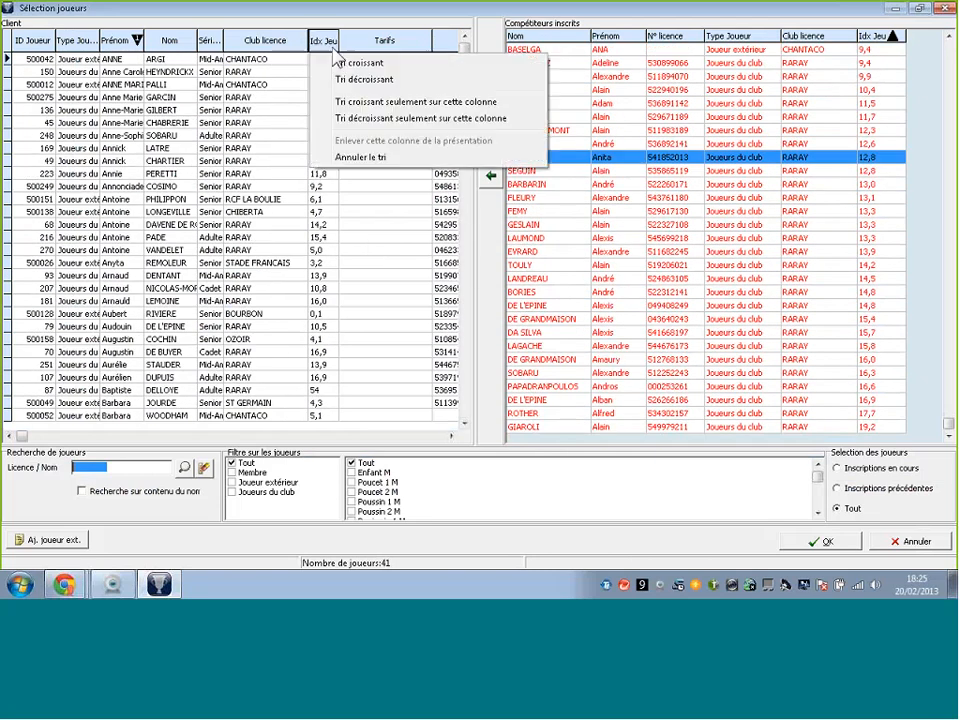
pyautogui.click(375, 100)
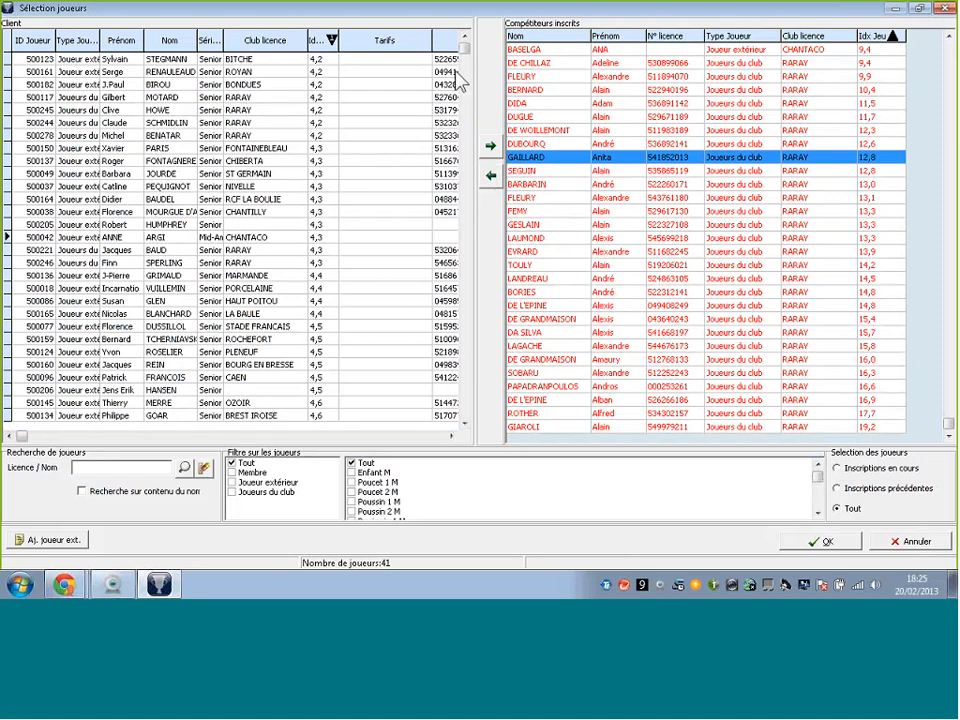
pyautogui.rightClick(315, 42)
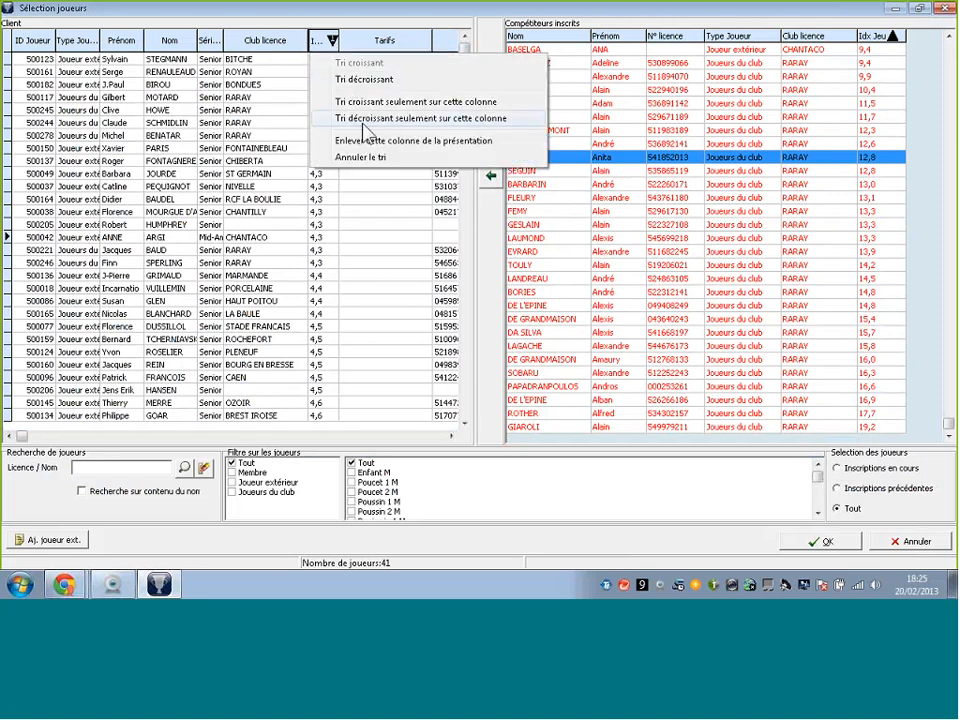
pyautogui.click(363, 122)
pyautogui.moveTo(462, 52); pyautogui.dragTo(462, 44)
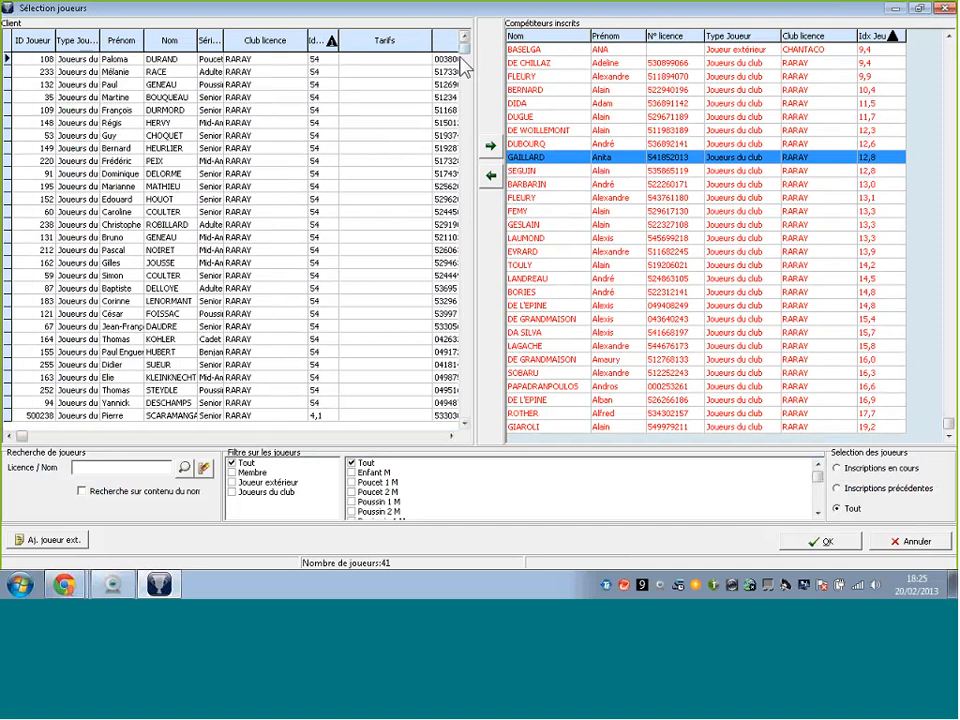
pyautogui.doubleClick(368, 63)
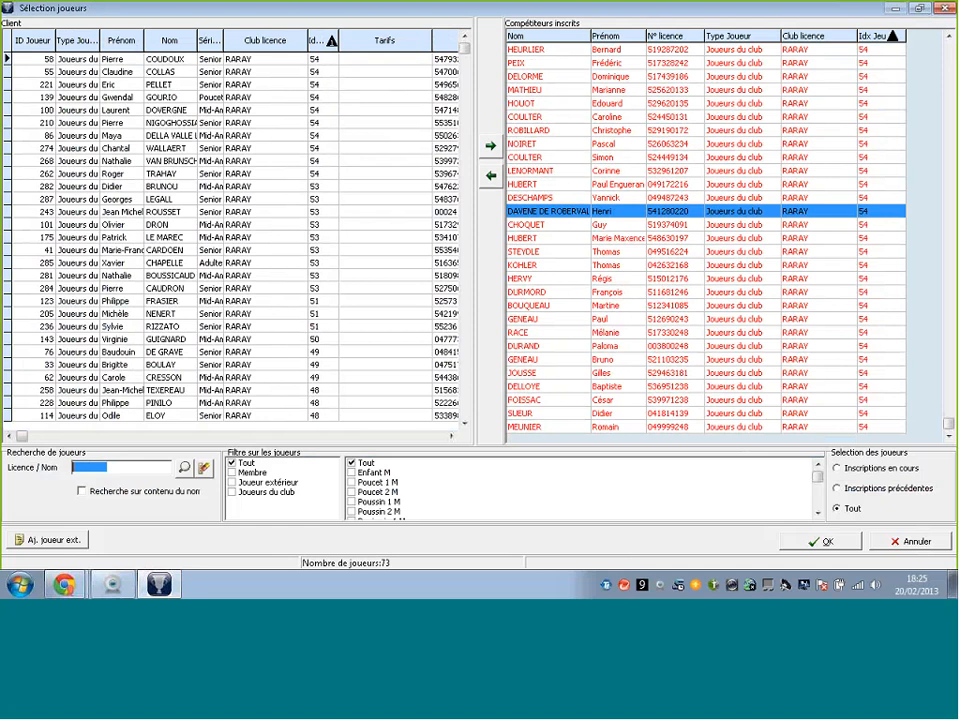
pyautogui.click(842, 542)
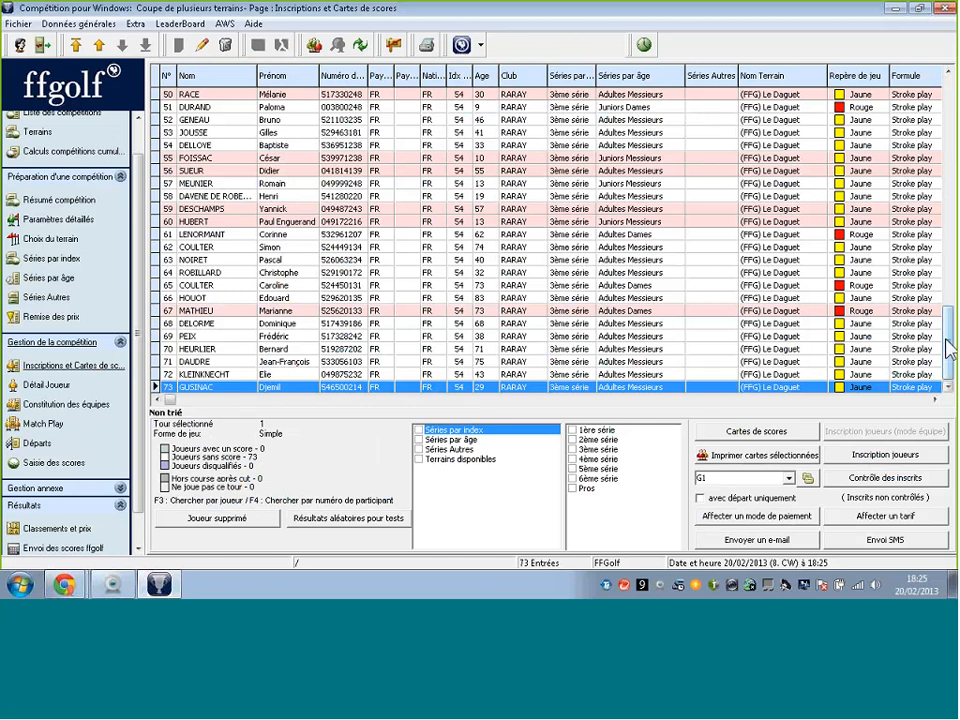
# Step: Review the registered players' index series, assigned course and tee colour throughout the registration list
pyautogui.moveTo(951, 335); pyautogui.dragTo(952, 114)
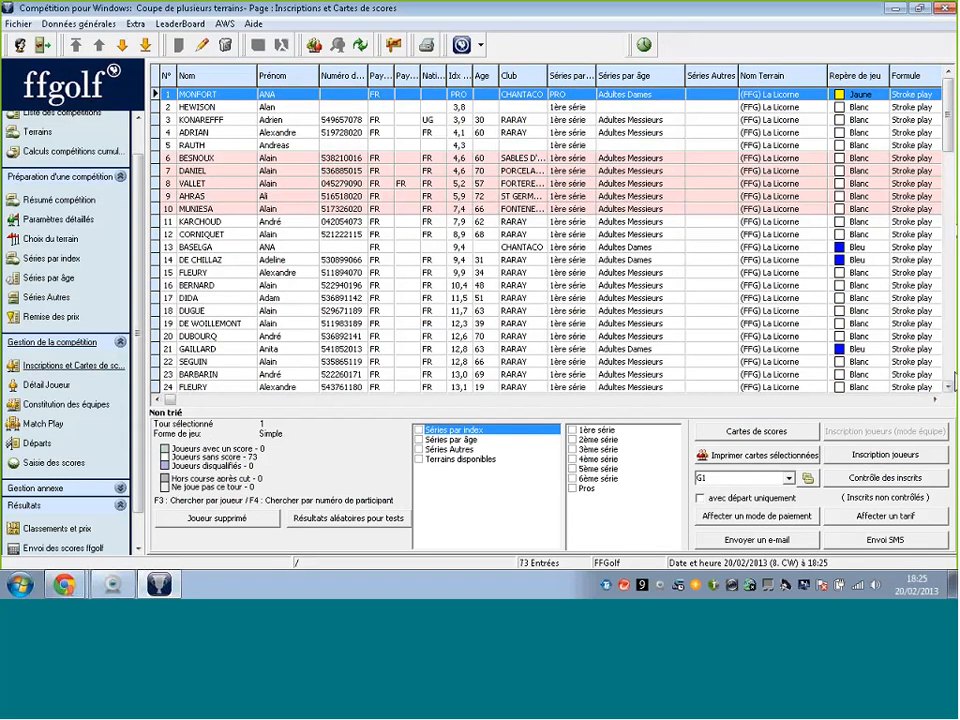
pyautogui.click(948, 387)
pyautogui.click(948, 387)
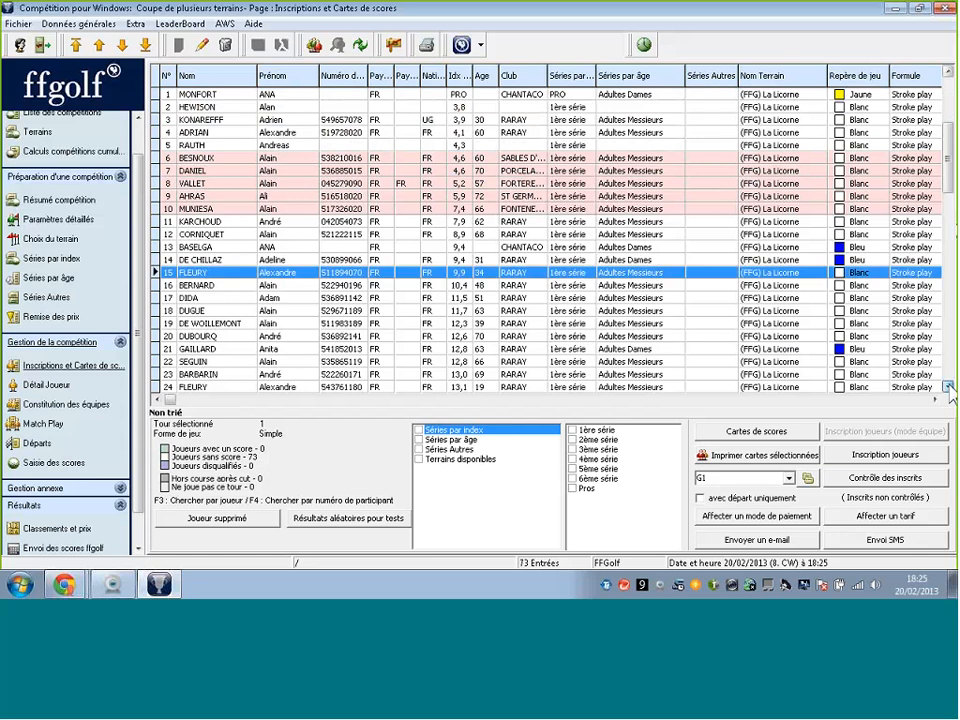
pyautogui.moveTo(948, 390); pyautogui.dragTo(948, 390)
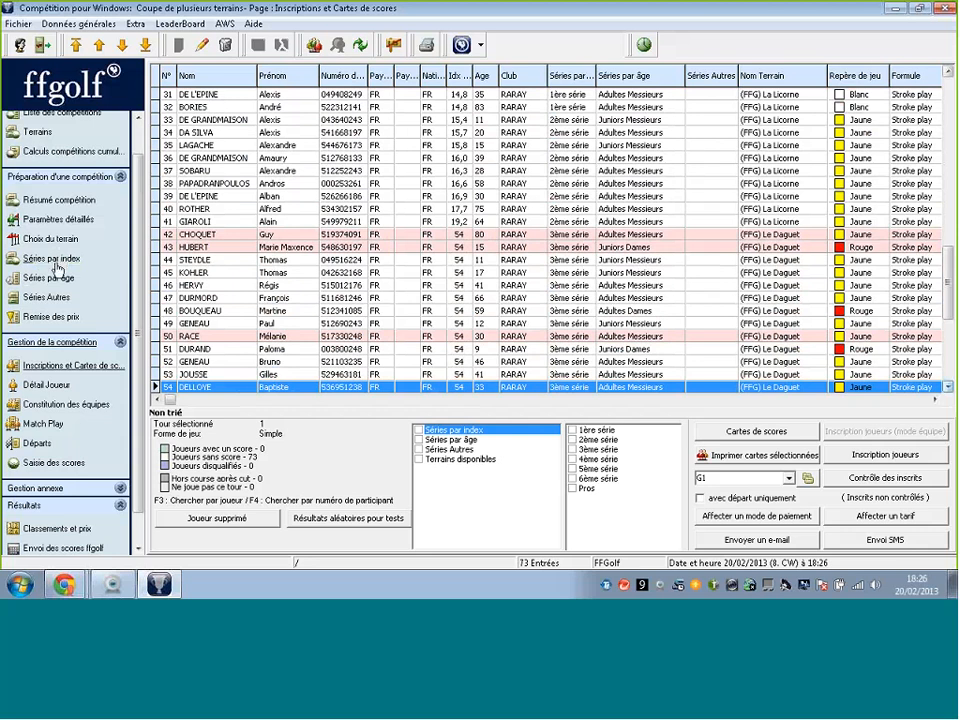
# Step: Open the competition's start list for editing and add a second wave of starts
pyautogui.click(40, 442)
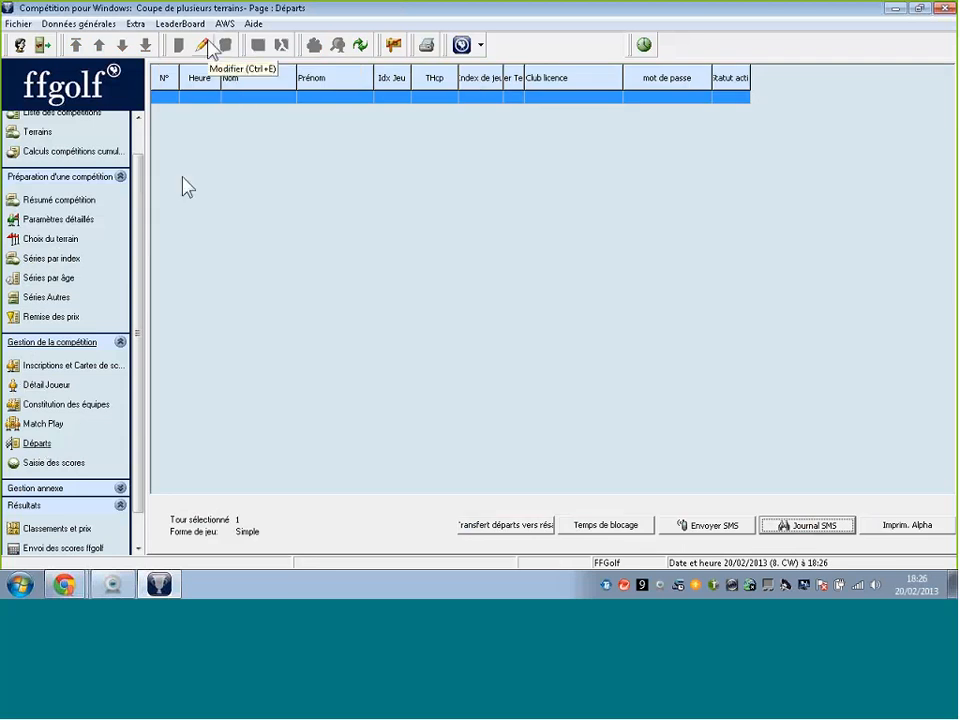
pyautogui.click(30, 442)
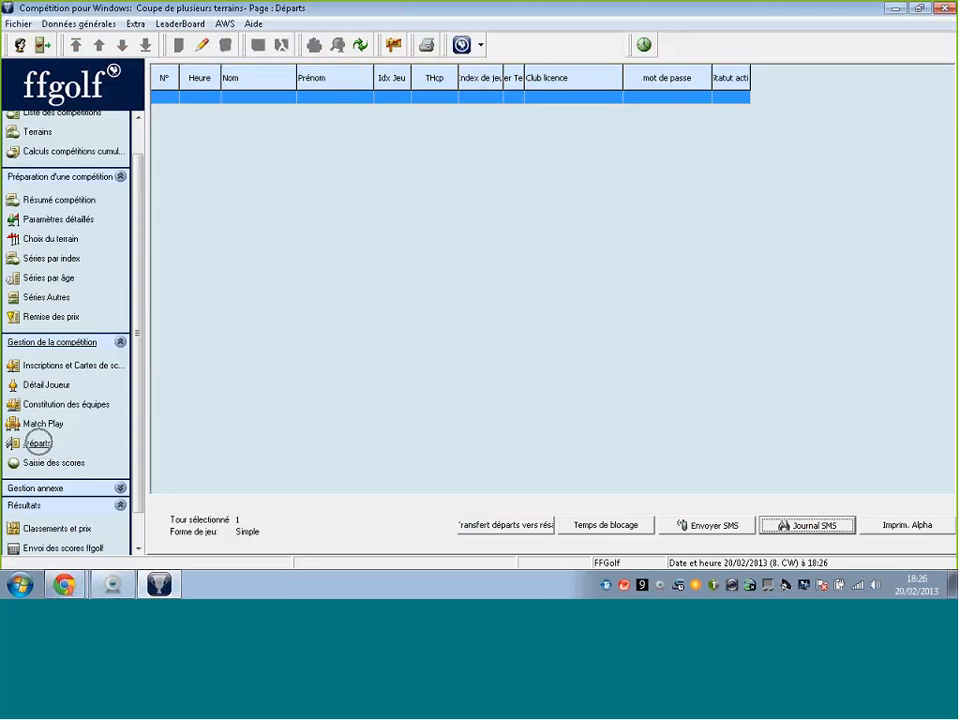
pyautogui.click(203, 46)
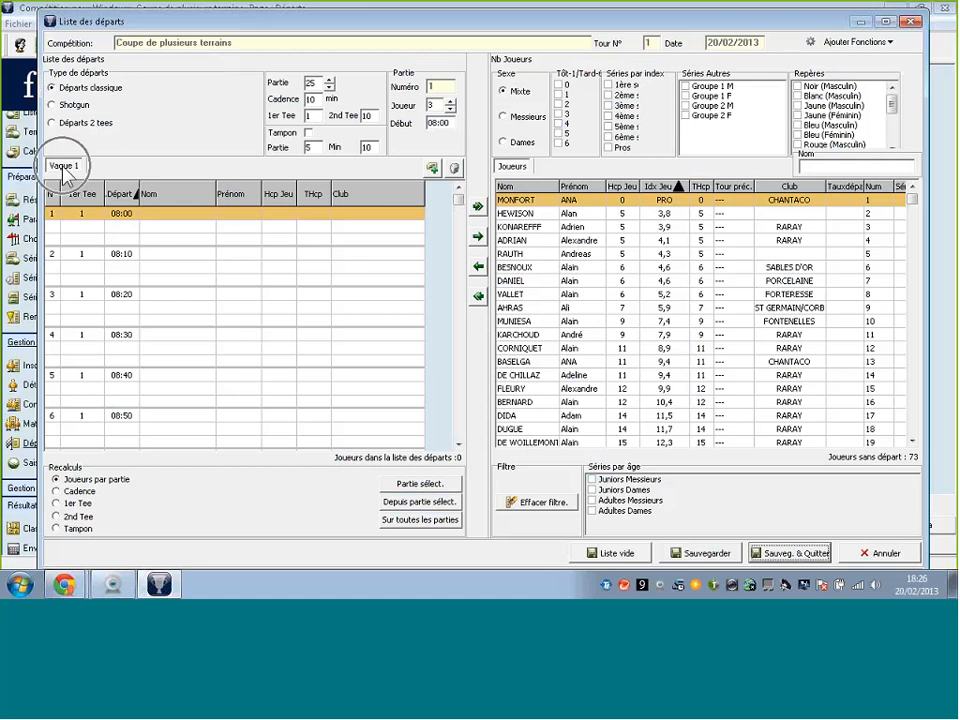
pyautogui.click(432, 168)
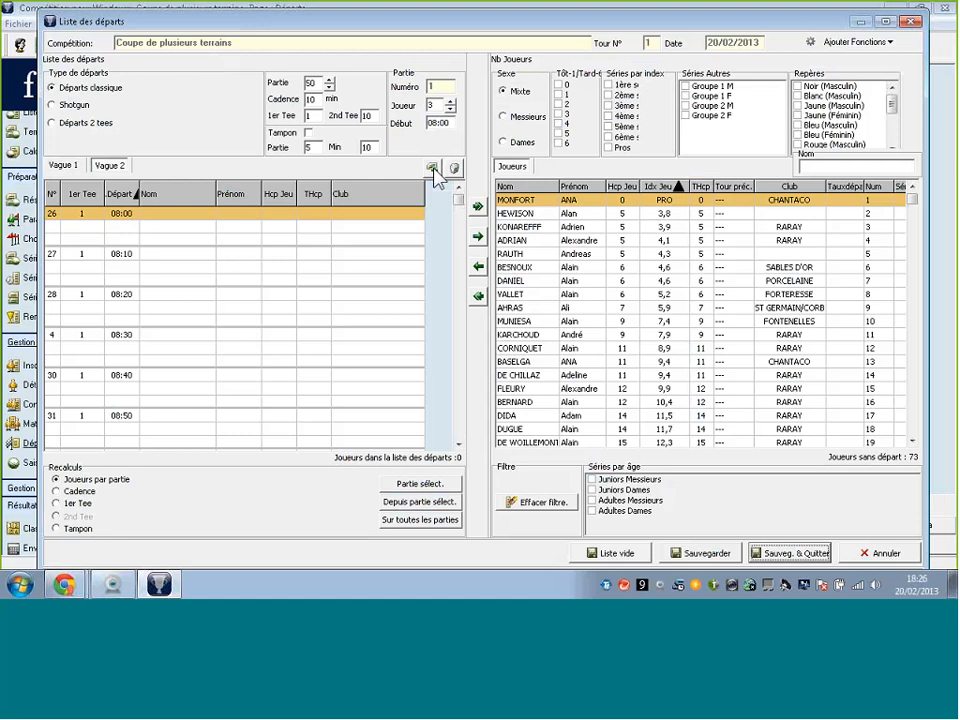
# Step: Compare the start times and game numbers of Vague 1 and Vague 2
pyautogui.click(66, 165)
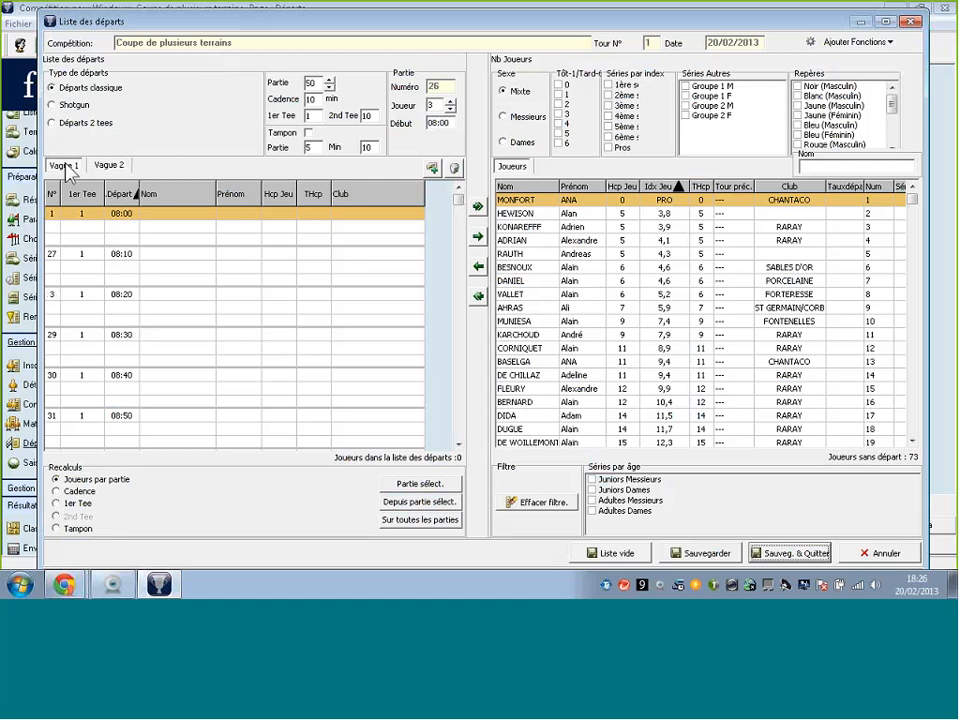
pyautogui.click(111, 167)
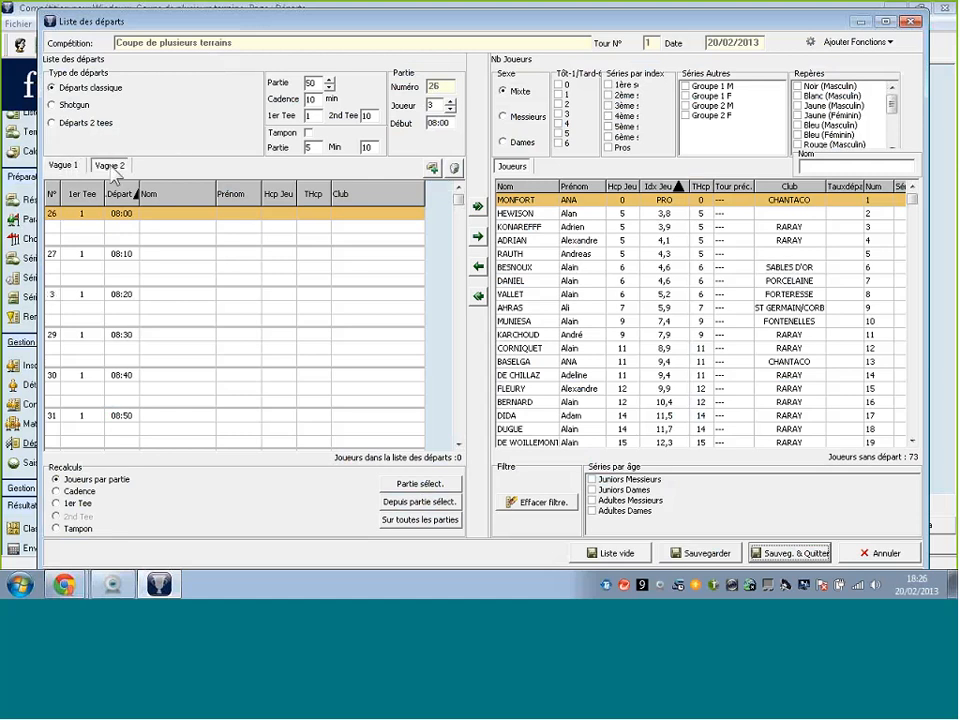
pyautogui.click(63, 165)
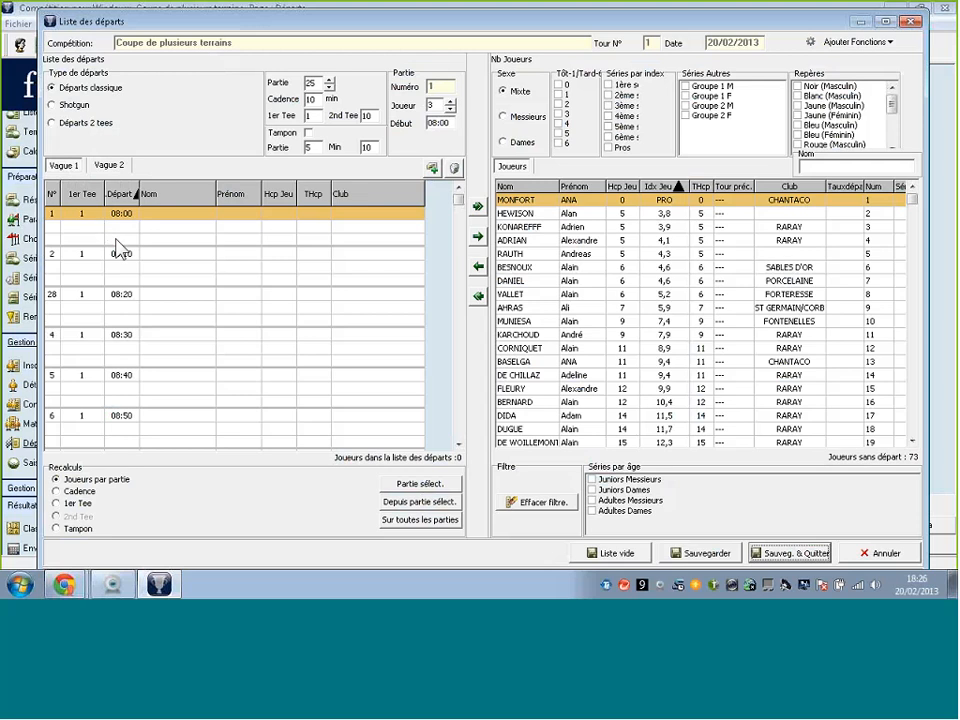
pyautogui.click(110, 166)
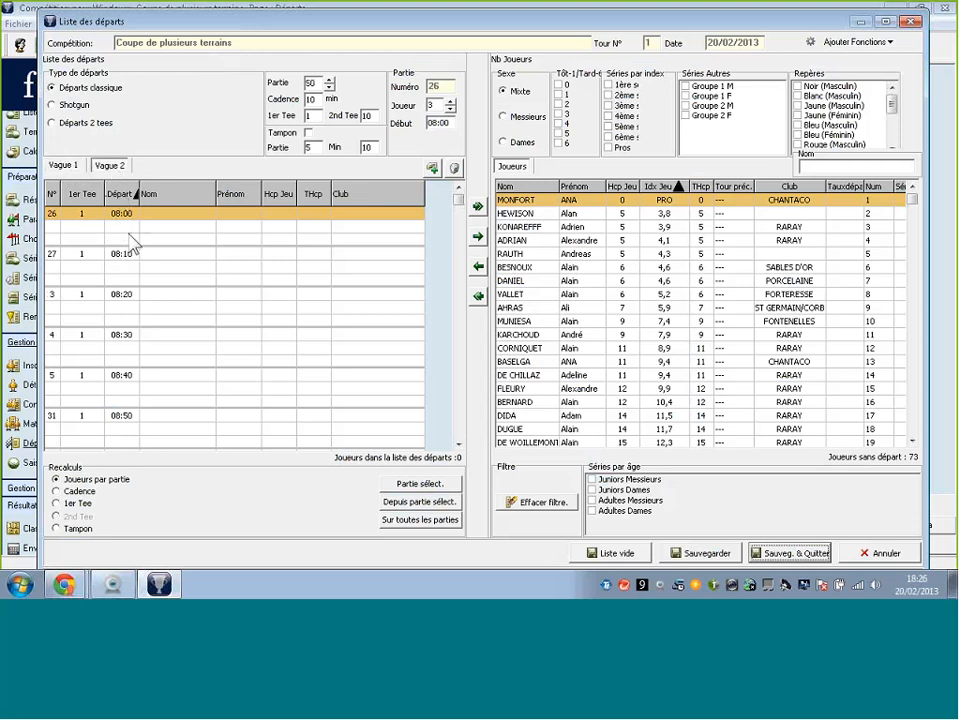
pyautogui.click(63, 165)
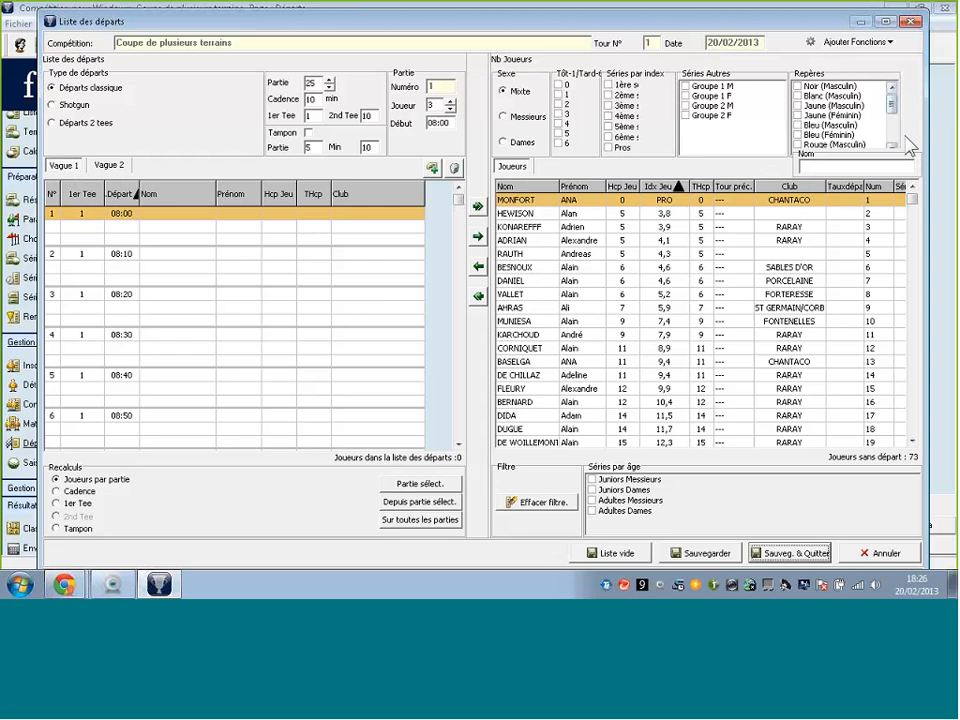
# Step: Maximize the start list editor and examine the tee colour filters available under Repères for both courses
pyautogui.click(885, 21)
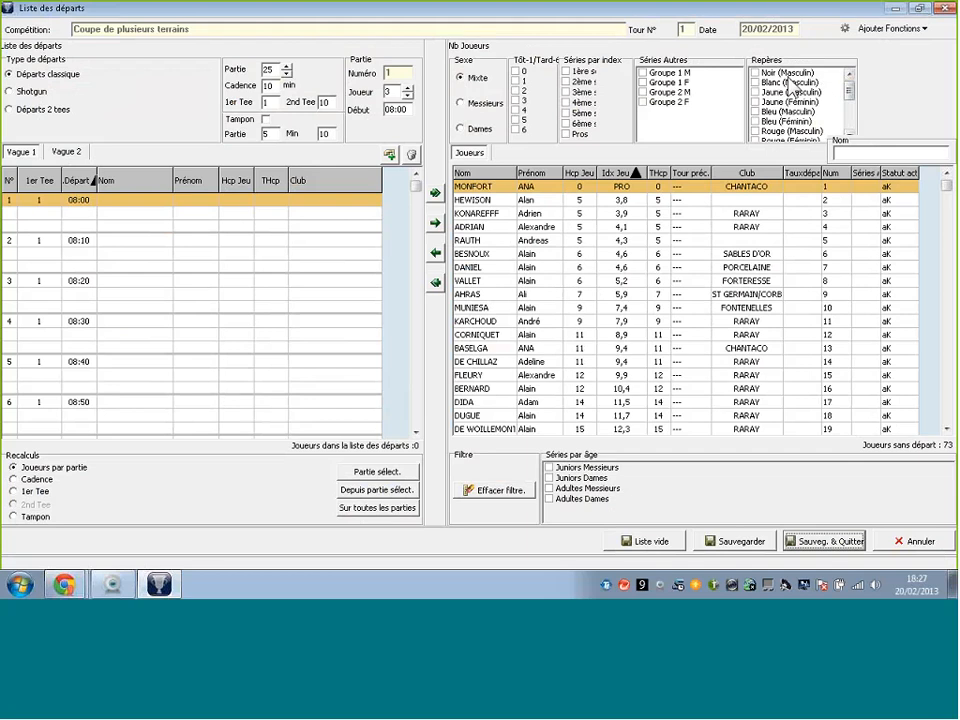
pyautogui.click(849, 132)
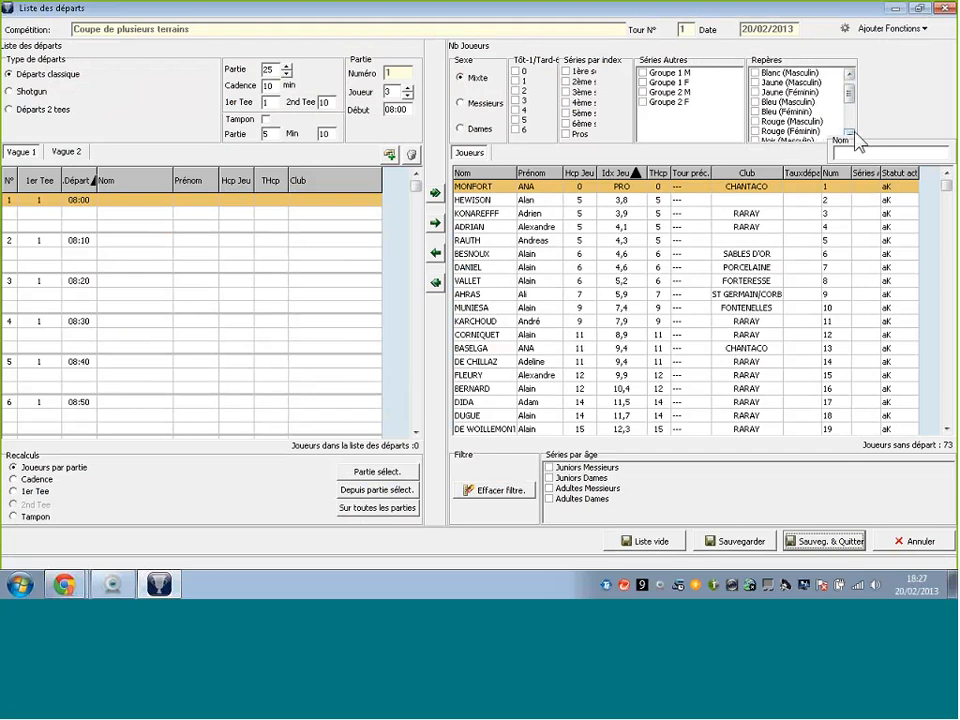
pyautogui.click(849, 132)
pyautogui.click(849, 132)
pyautogui.click(849, 132)
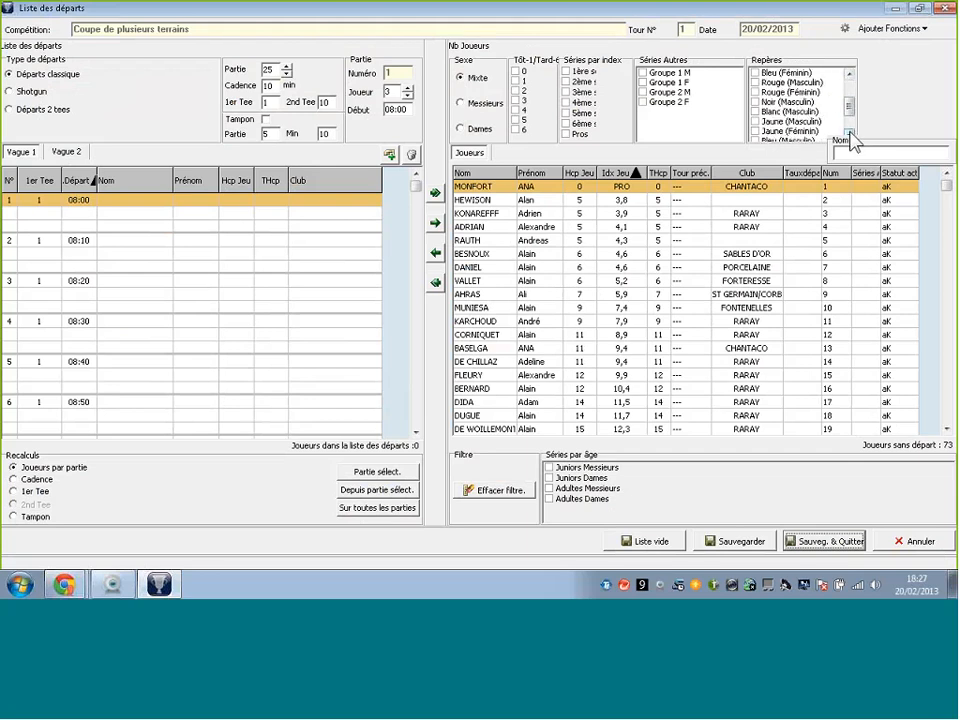
pyautogui.click(849, 132)
pyautogui.click(849, 132)
pyautogui.click(849, 132)
pyautogui.click(849, 132)
pyautogui.moveTo(849, 118); pyautogui.dragTo(847, 84)
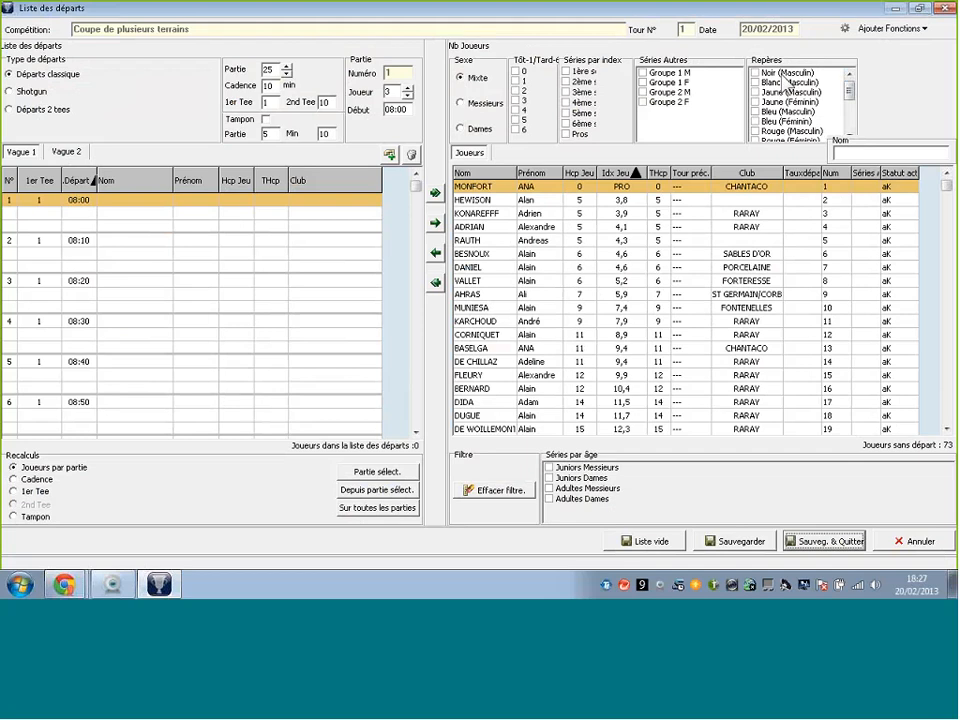
pyautogui.click(849, 133)
pyautogui.click(850, 133)
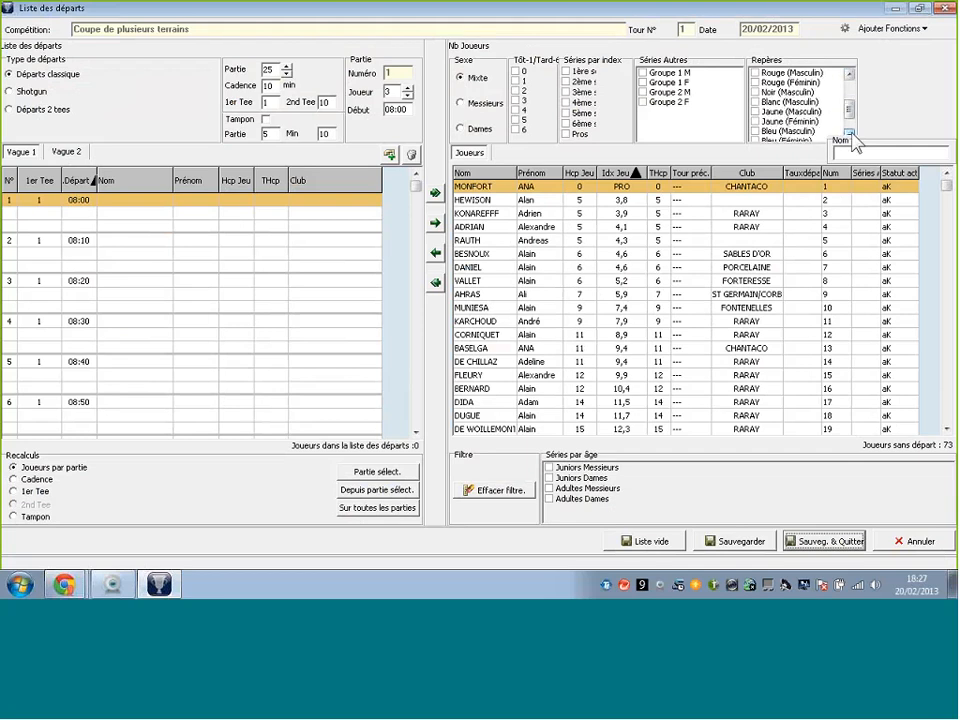
pyautogui.click(850, 133)
pyautogui.click(850, 133)
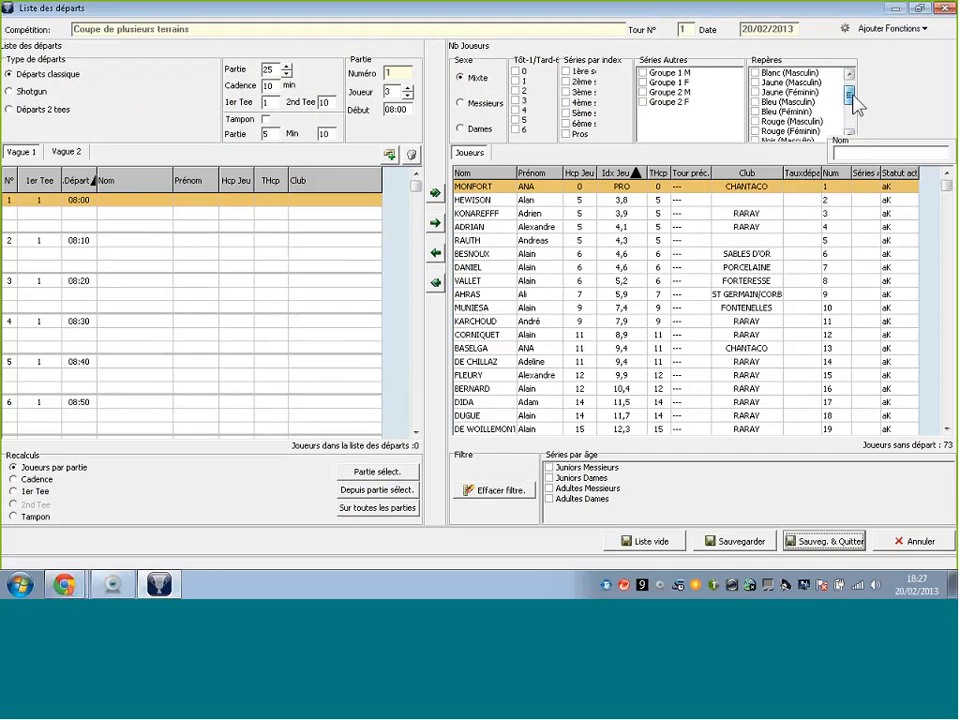
pyautogui.click(849, 95)
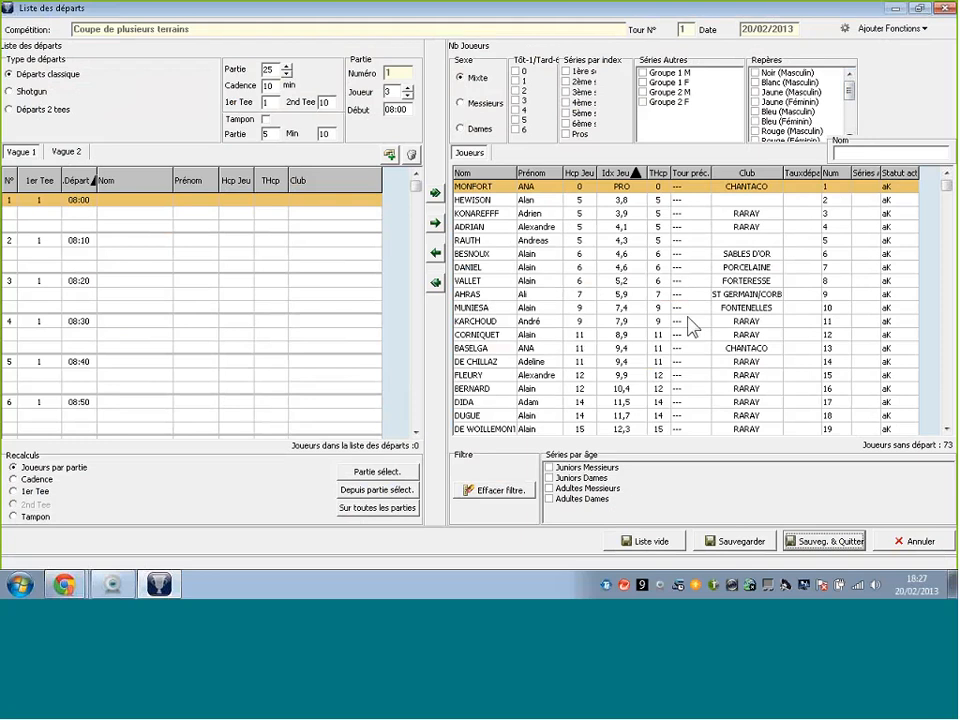
# Step: Filter the players by all the first course's tee colours, Noir to Rouge for both sexes, and place them all in Vague 1
pyautogui.click(757, 73)
pyautogui.click(757, 82)
pyautogui.click(757, 92)
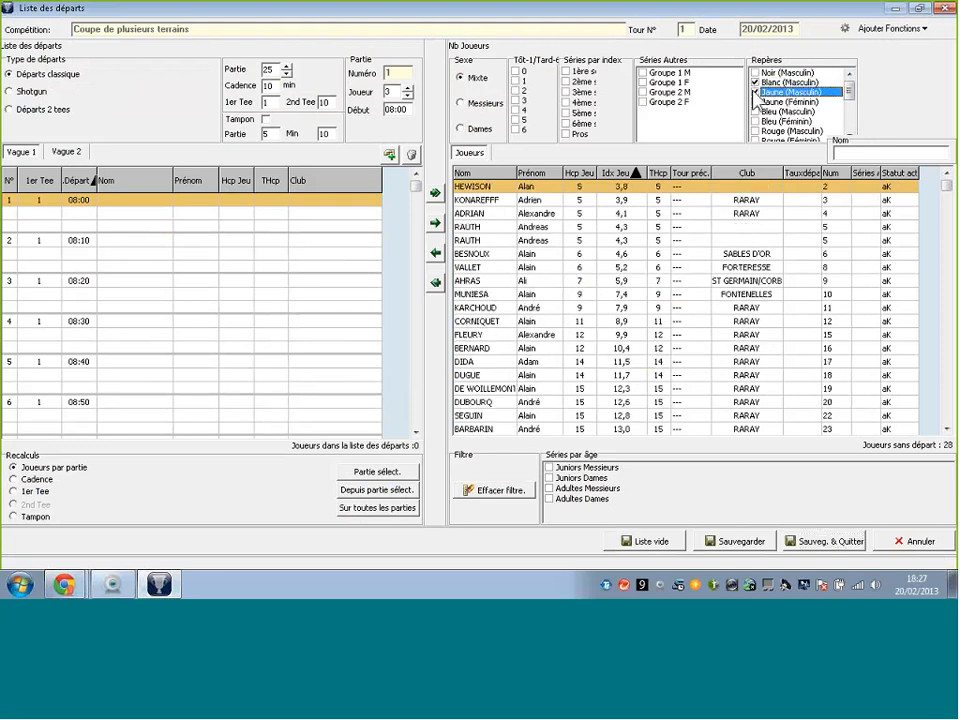
pyautogui.click(757, 102)
pyautogui.click(757, 111)
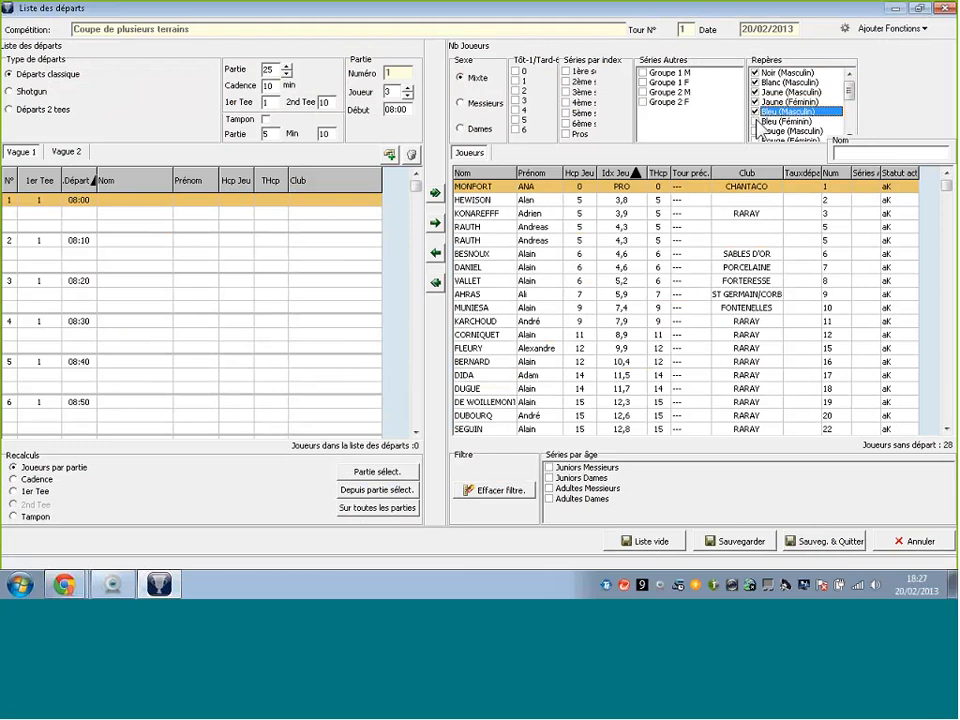
pyautogui.click(757, 121)
pyautogui.click(757, 131)
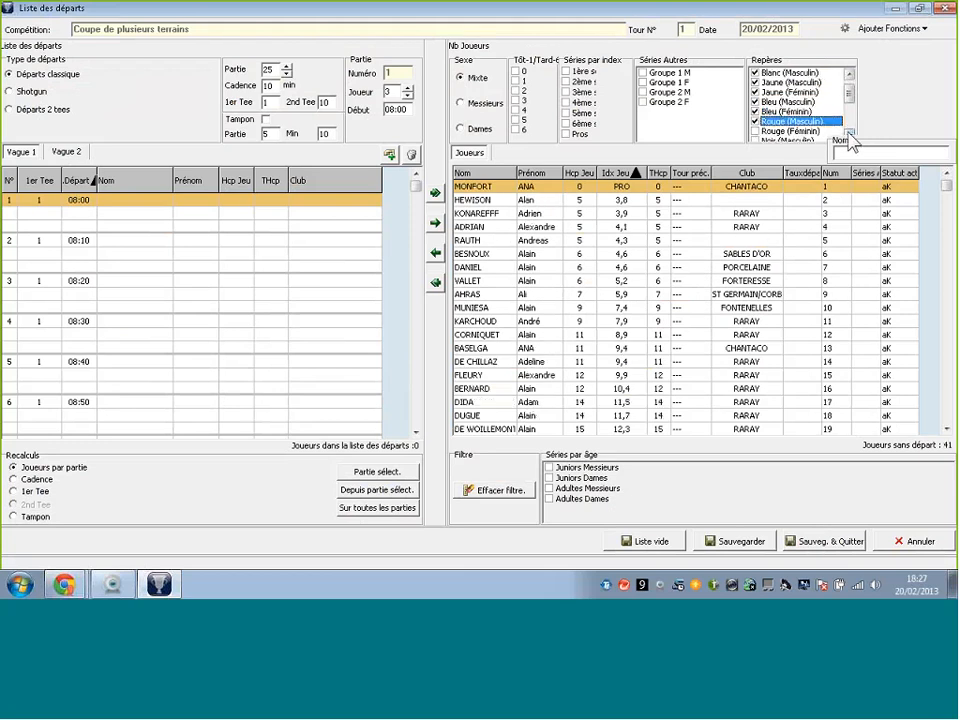
pyautogui.click(772, 131)
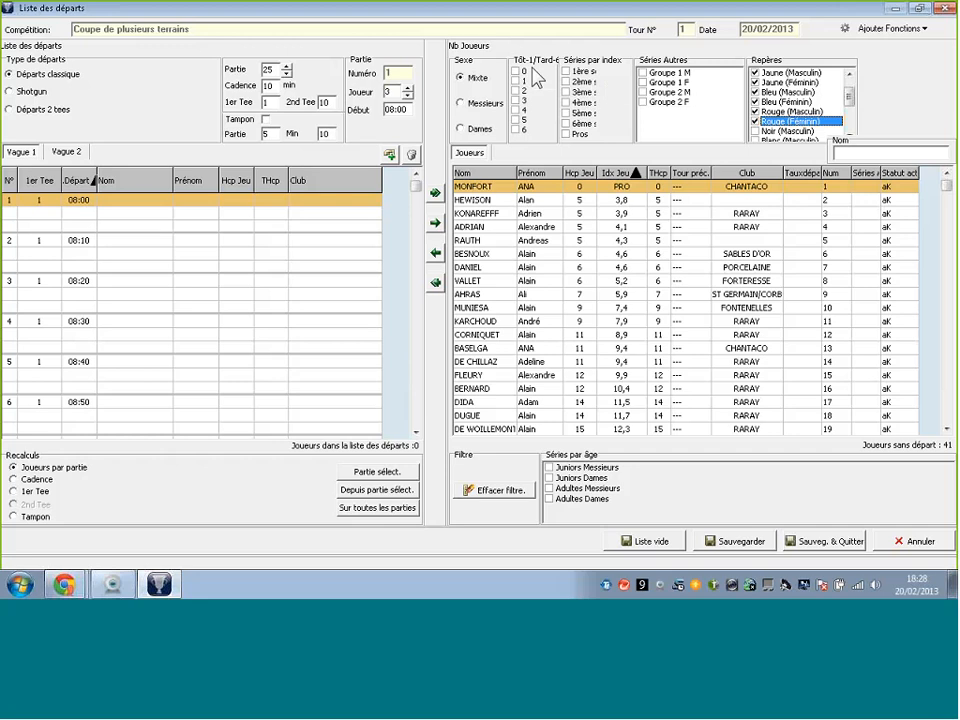
pyautogui.click(27, 136)
pyautogui.click(437, 285)
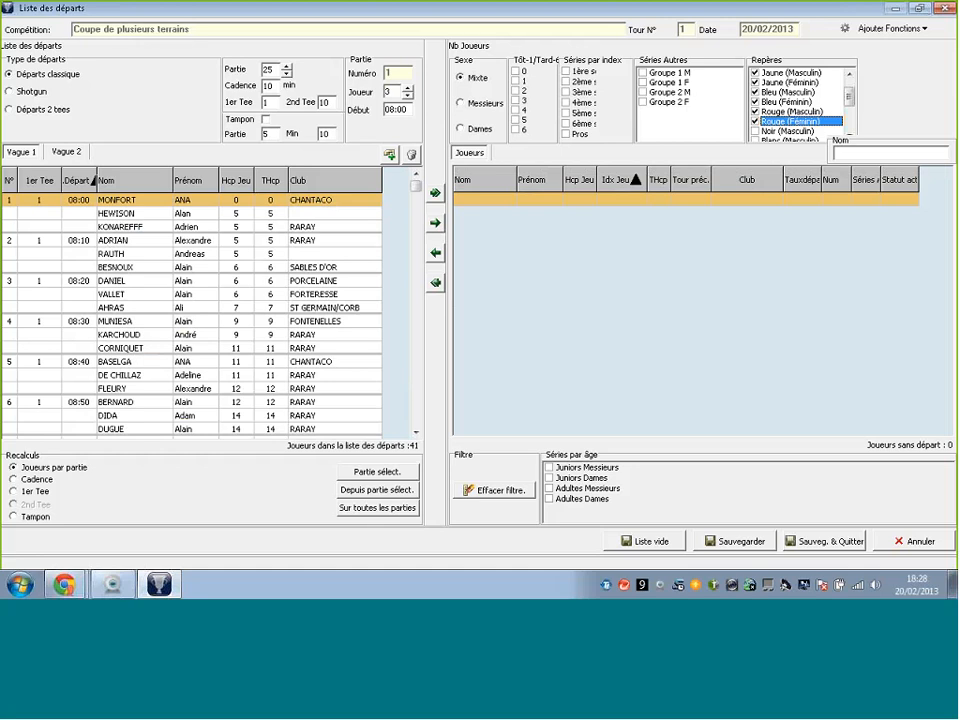
# Step: Place all the remaining index 54 players in the games of Vague 2
pyautogui.click(78, 154)
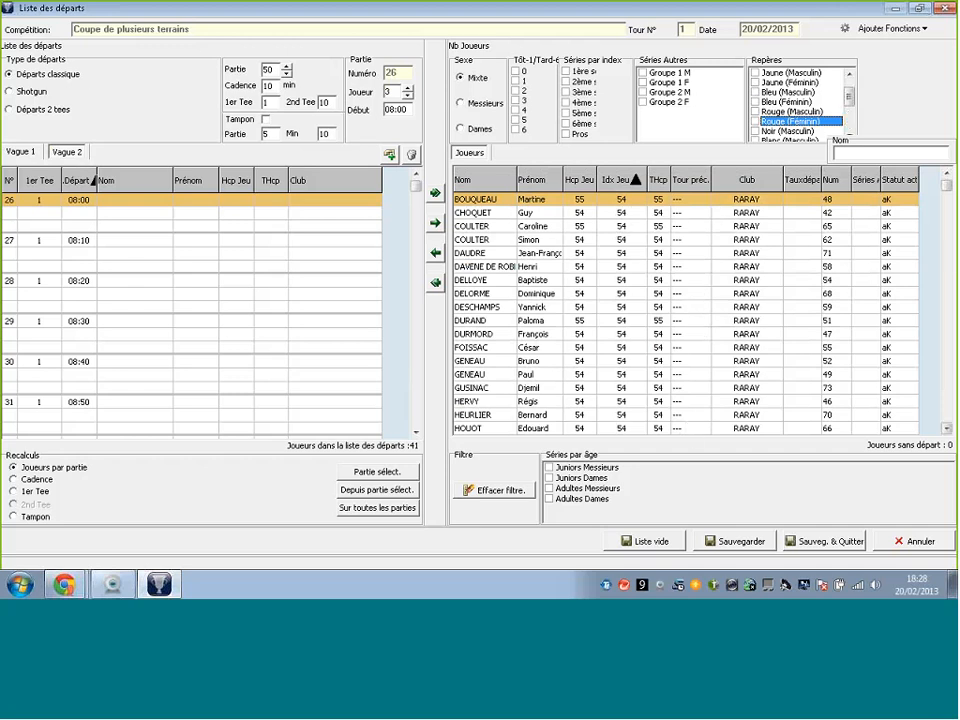
pyautogui.click(947, 429)
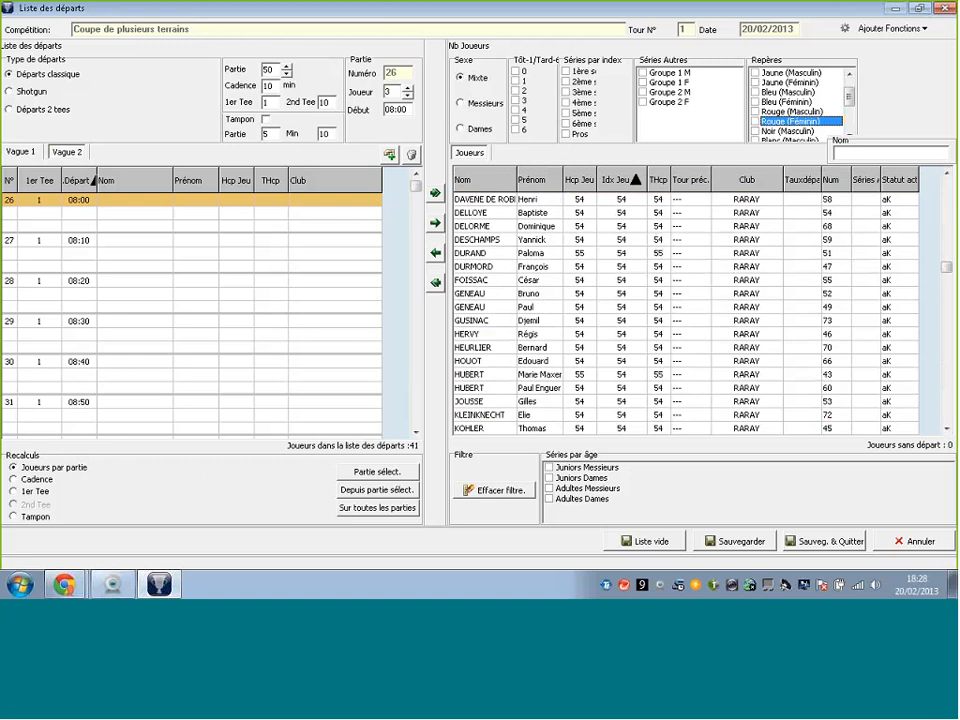
pyautogui.click(436, 285)
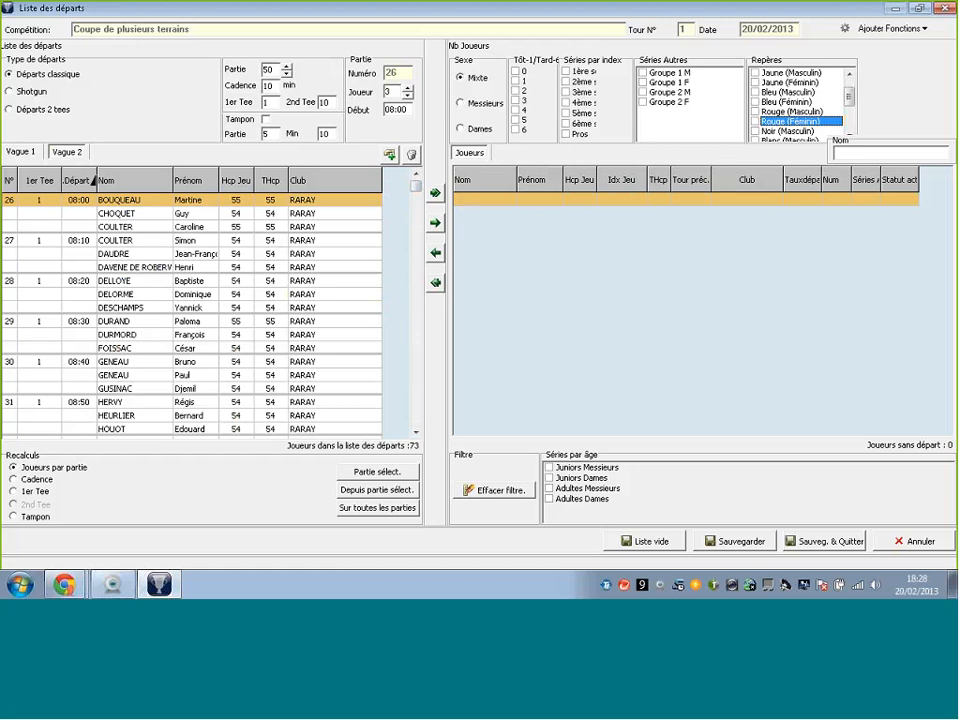
# Step: Save and close the start list with automatic recalculation of the player order within games, accepting the identical start times
pyautogui.click(822, 544)
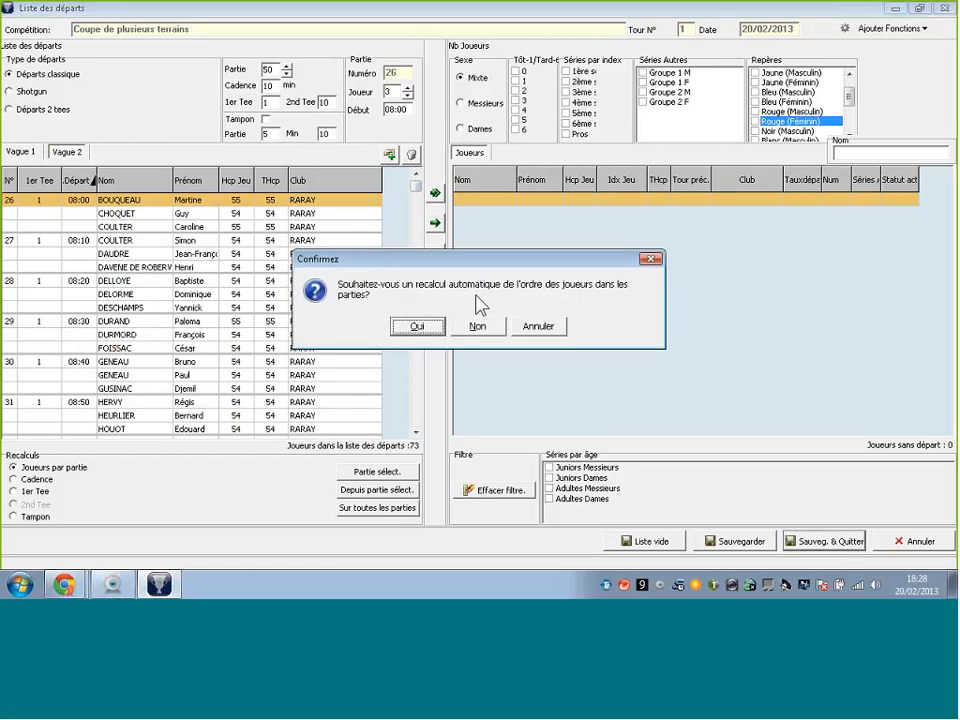
pyautogui.click(418, 326)
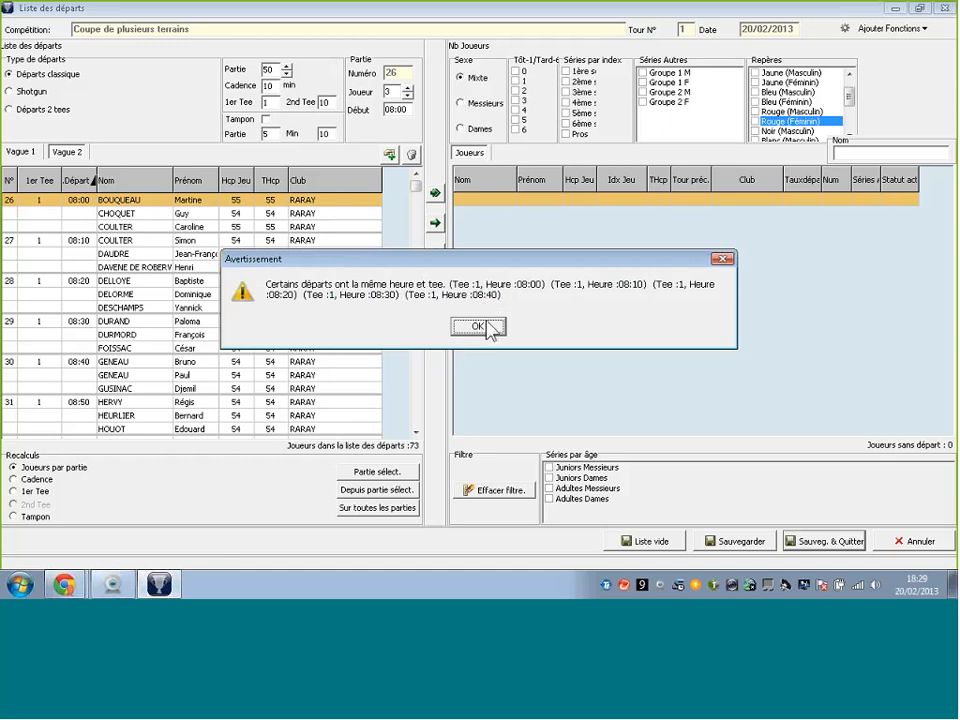
pyautogui.click(478, 327)
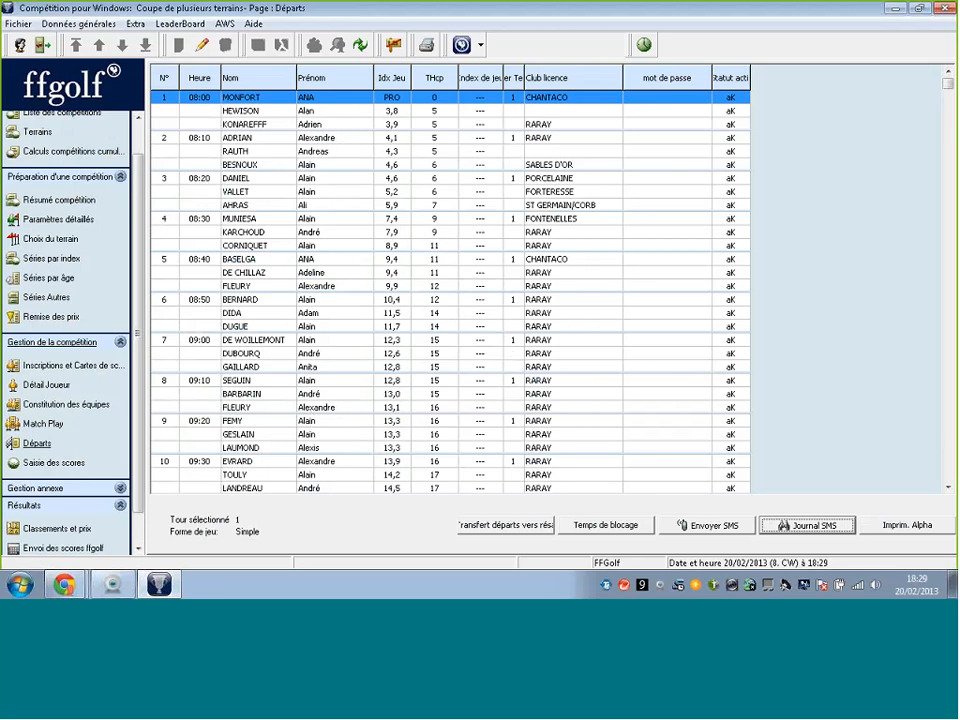
# Step: Preview both pages of the report "2. Liste des départs par heure avec terrain (ffgolf)" for all start groups
pyautogui.click(426, 46)
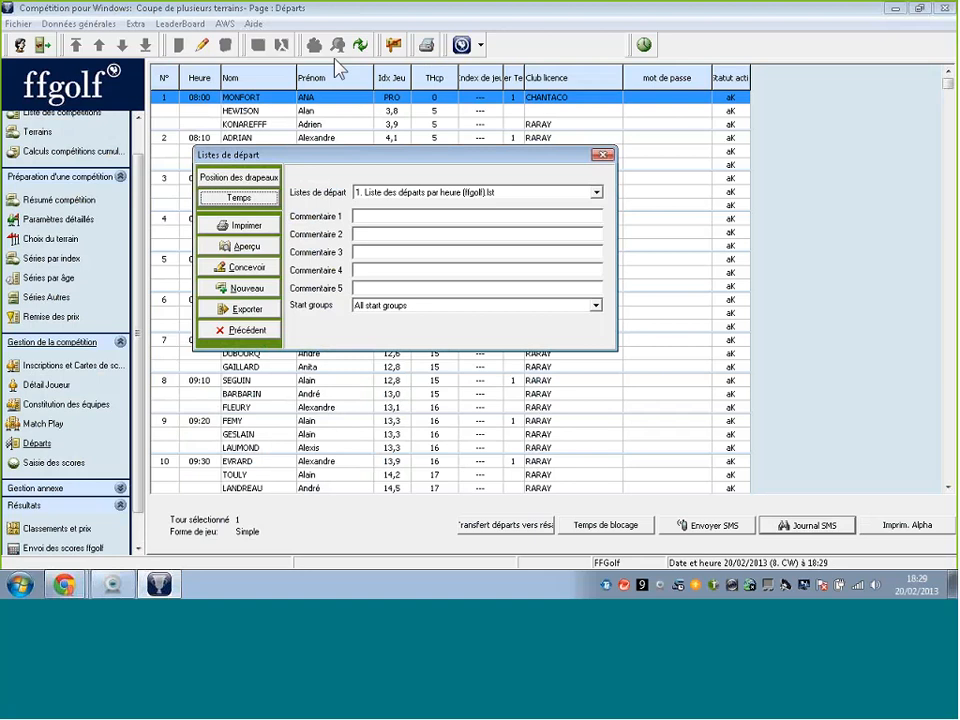
pyautogui.click(447, 310)
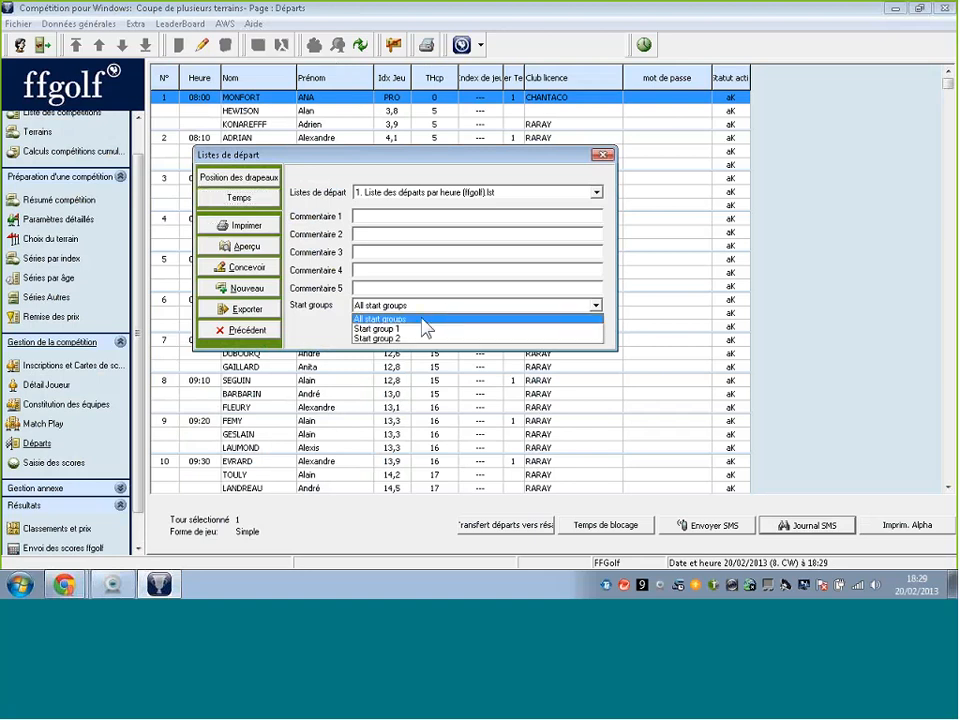
pyautogui.click(422, 319)
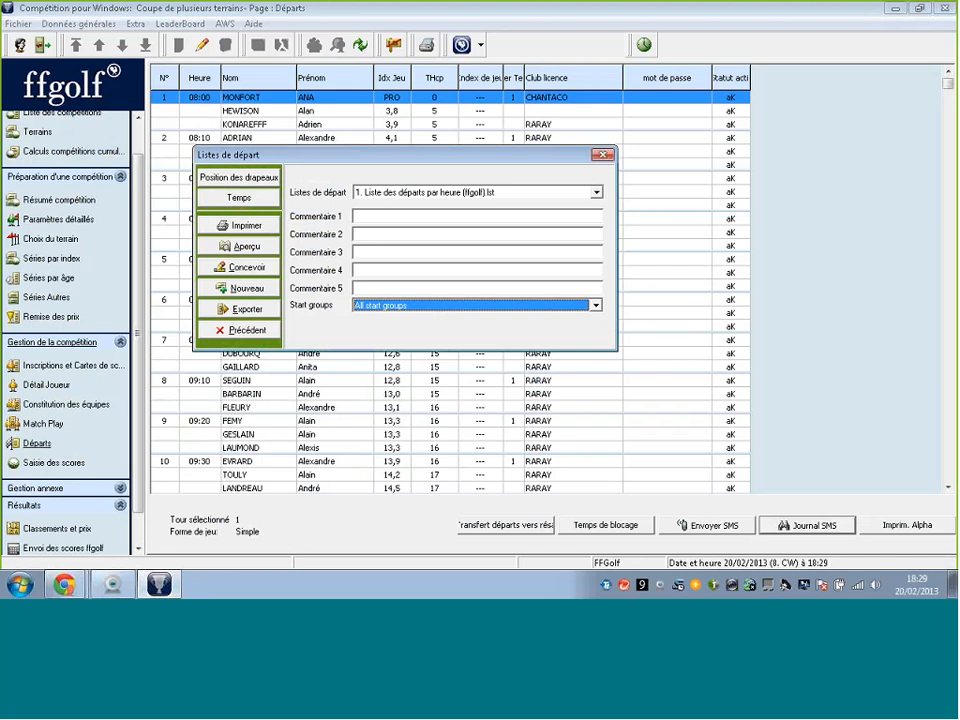
pyautogui.click(595, 192)
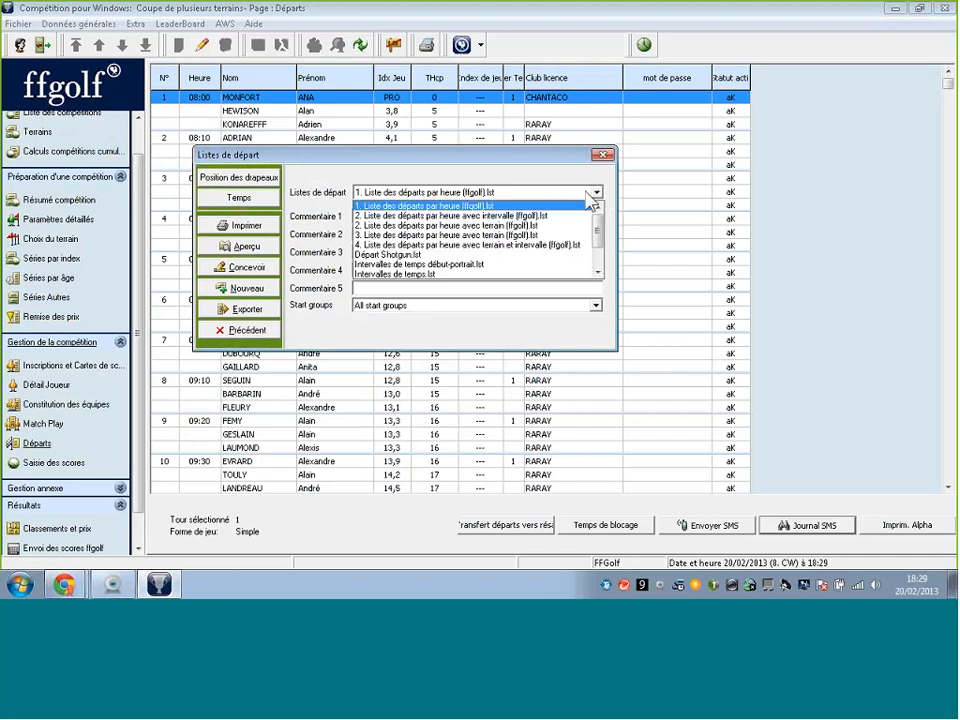
pyautogui.click(478, 228)
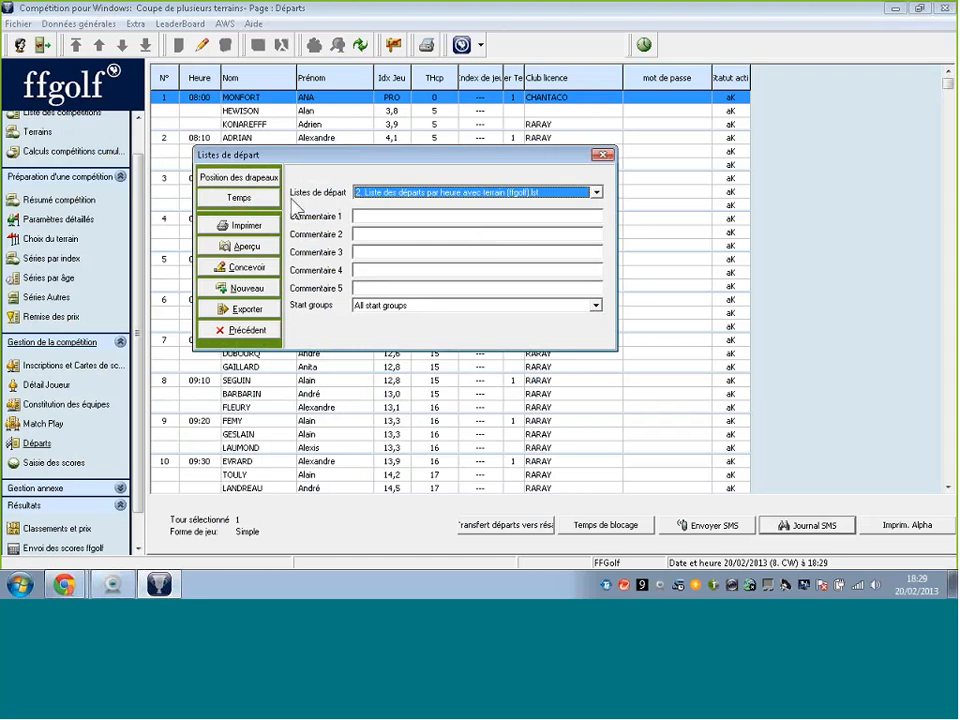
pyautogui.click(242, 247)
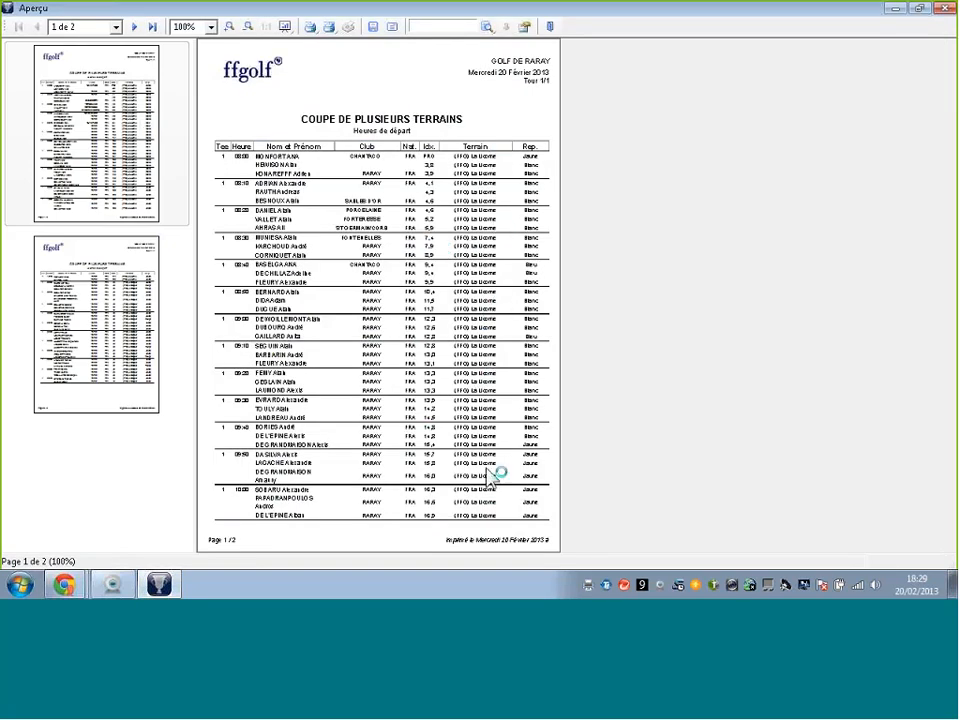
pyautogui.click(95, 291)
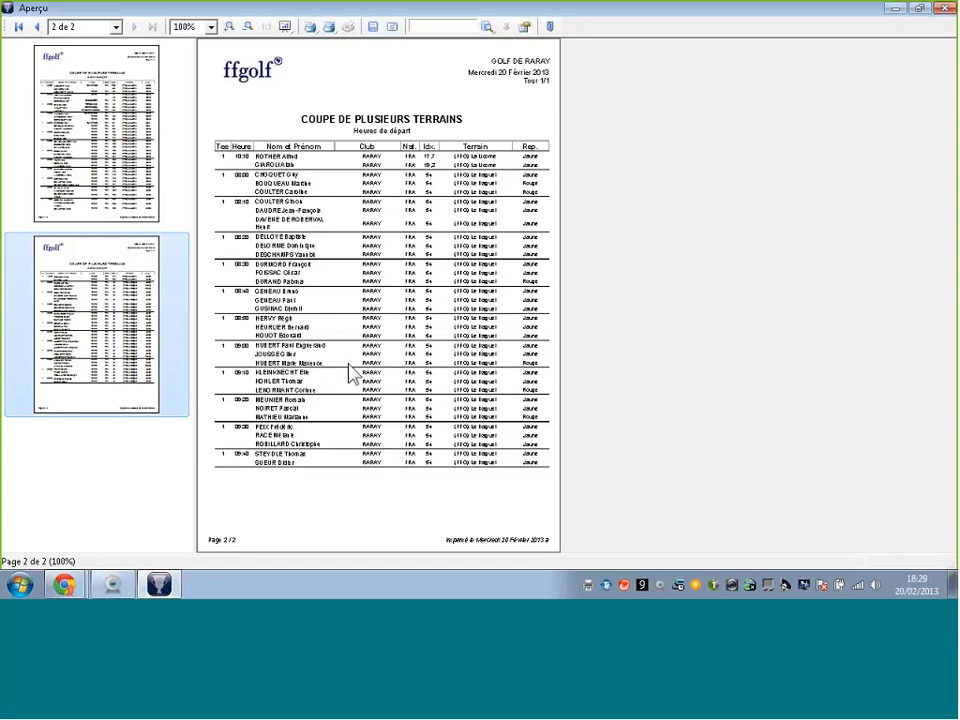
pyautogui.click(944, 8)
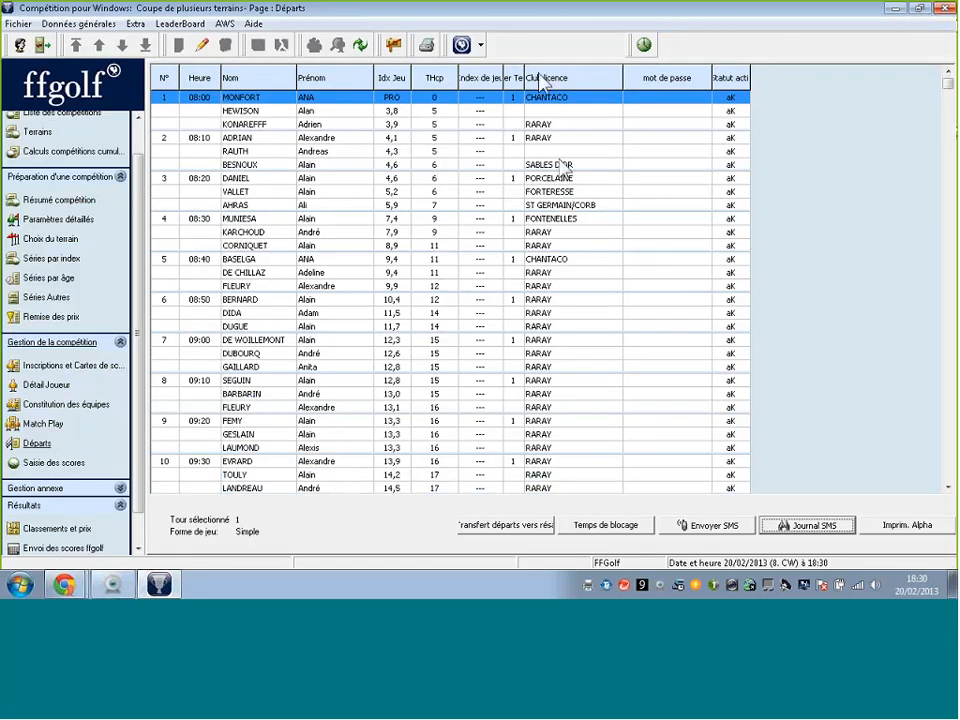
# Step: Preview the report "1. Liste des départs par heure (ffgolf)" for Start group 1 only
pyautogui.click(428, 47)
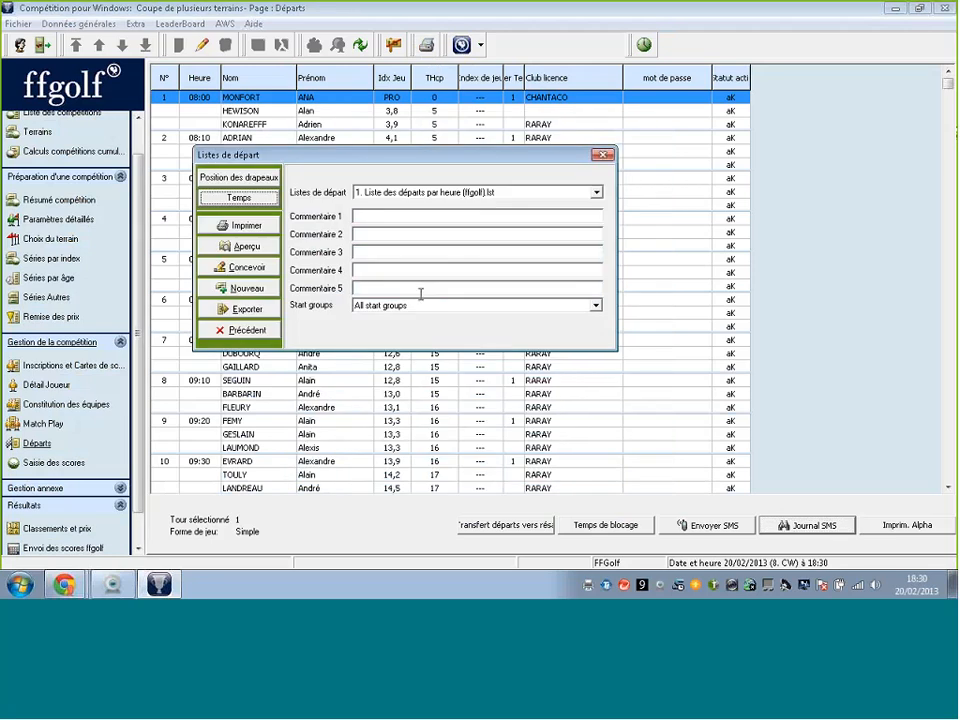
pyautogui.click(431, 306)
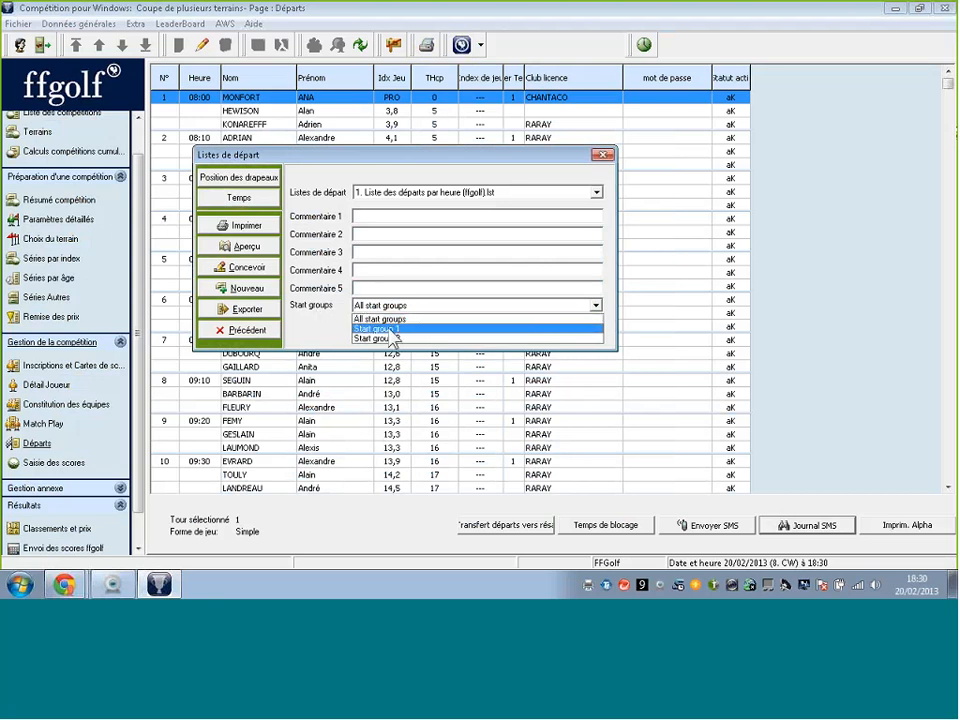
pyautogui.click(391, 329)
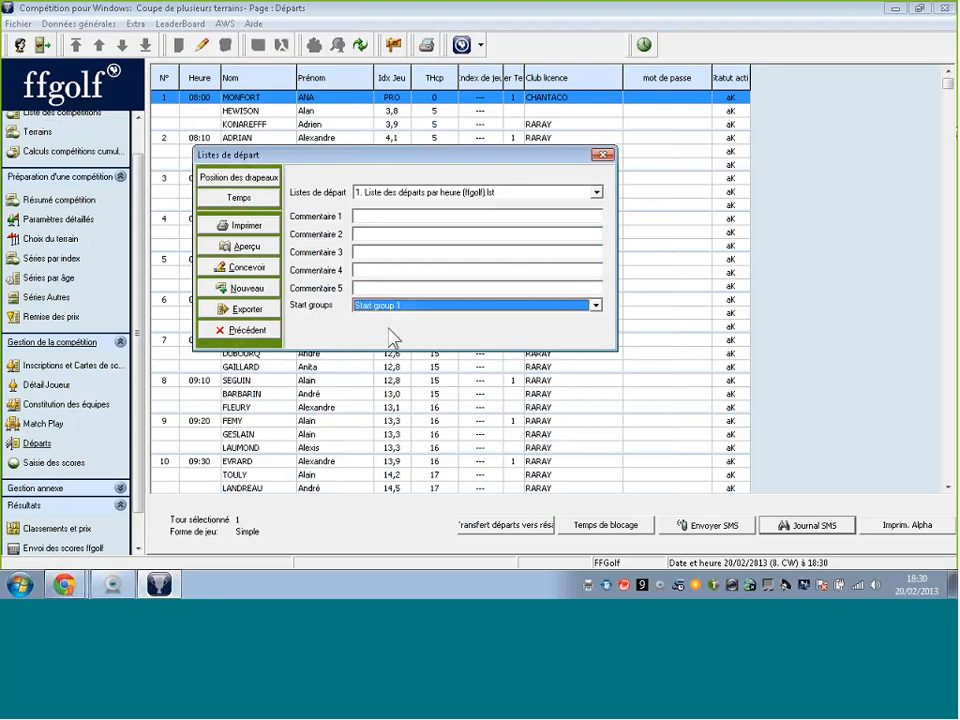
pyautogui.click(248, 247)
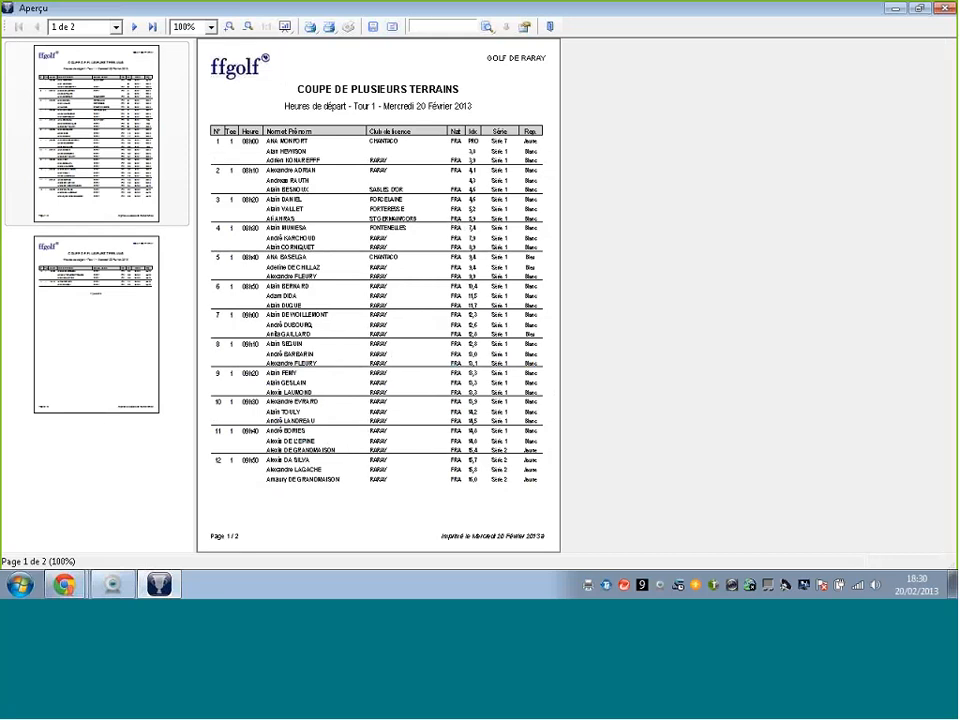
pyautogui.click(948, 9)
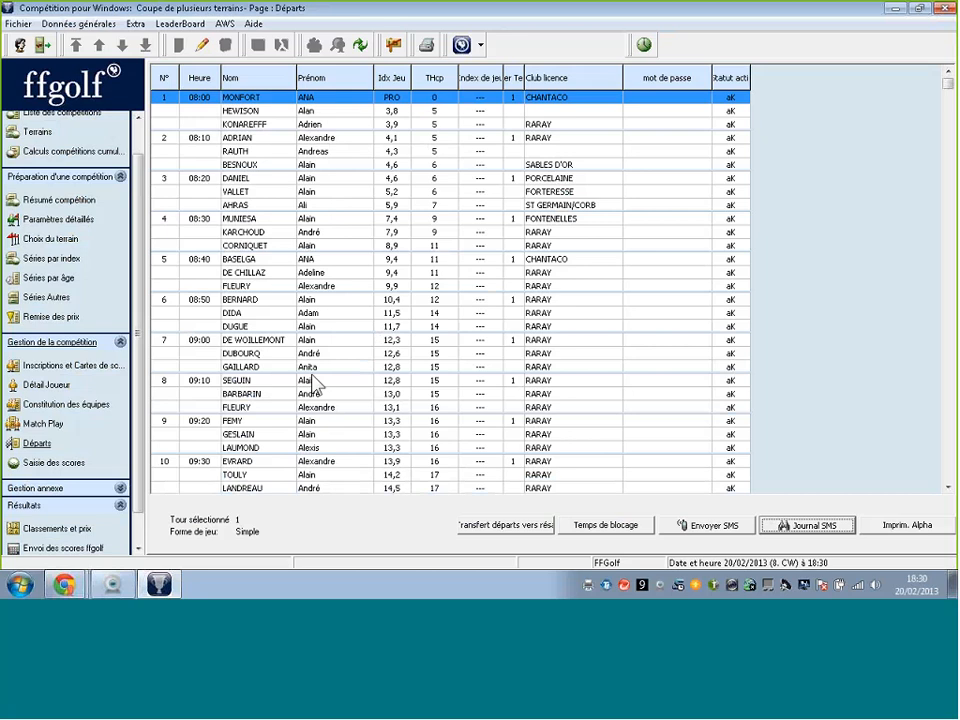
# Step: View the competition's rankings and prizes
pyautogui.scroll(-2, 104, 405)
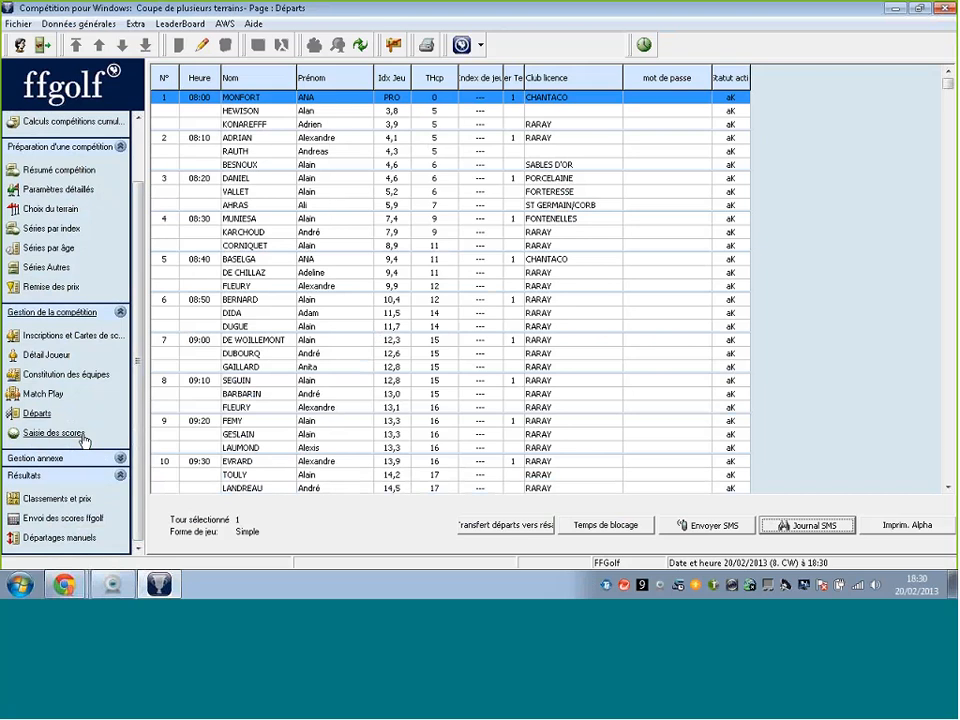
pyautogui.click(55, 498)
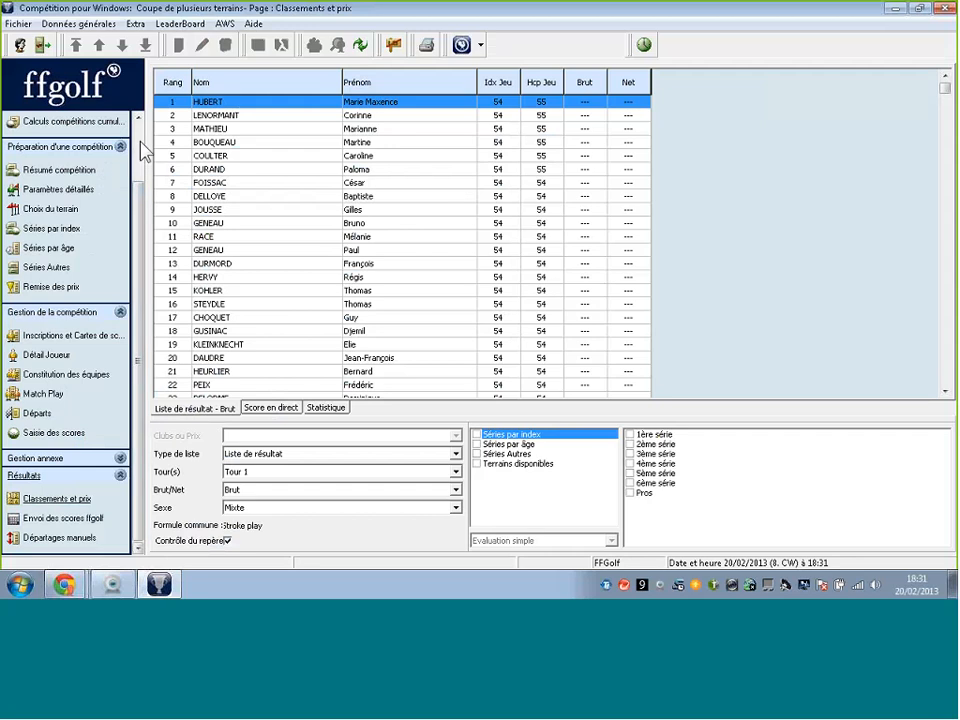
# Step: Start a new one-round competition named "Plusieurs formules" with its first round on 22/02/2013
pyautogui.scroll(1, 104, 115)
pyautogui.click(82, 146)
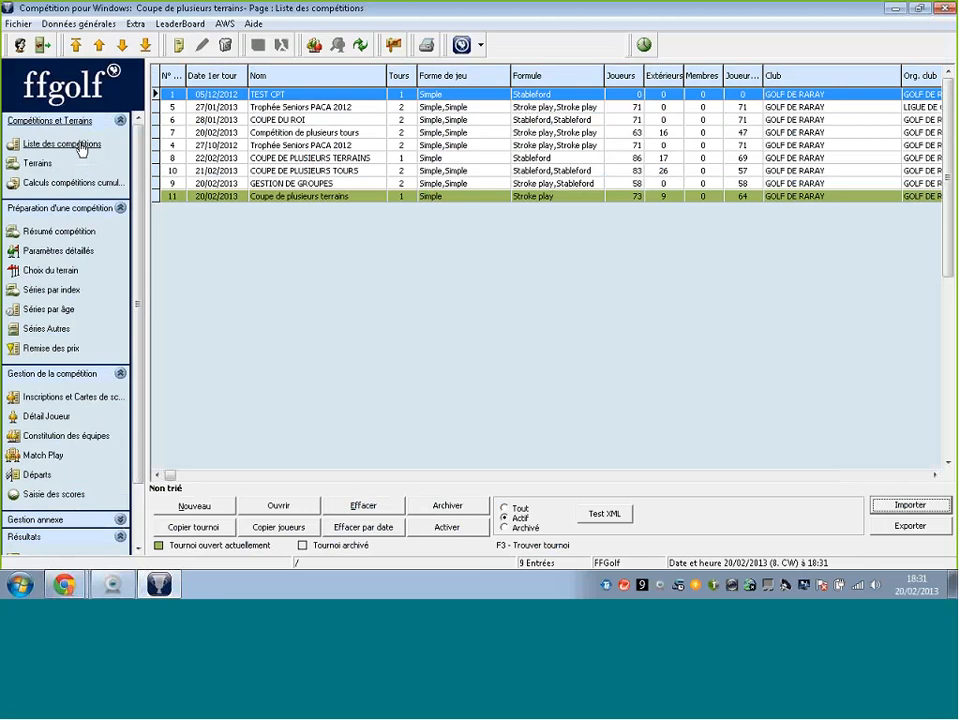
pyautogui.click(181, 48)
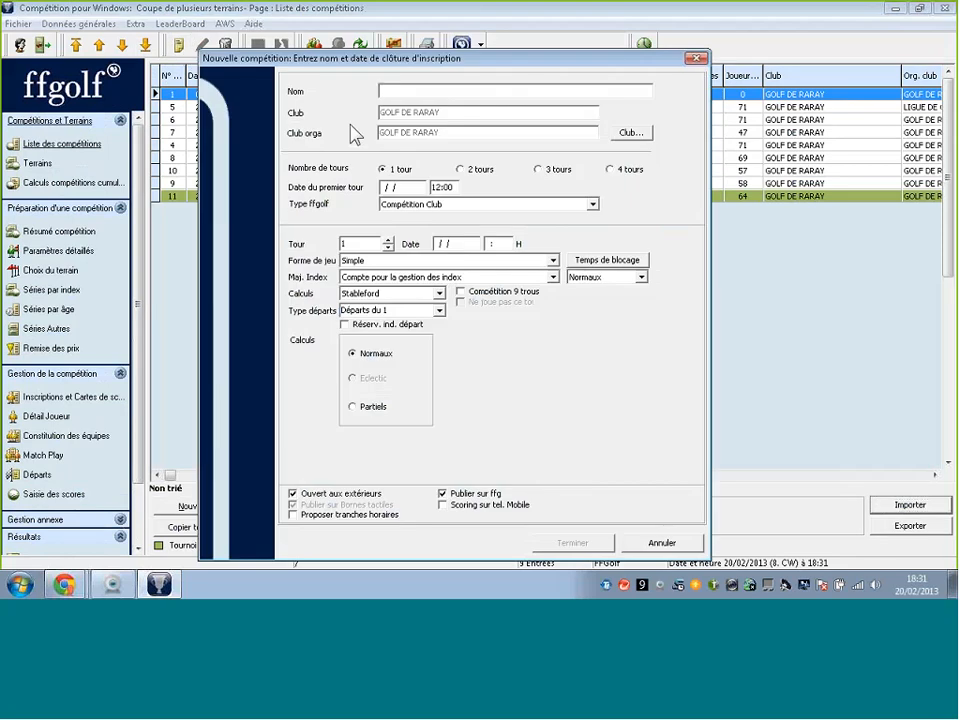
pyautogui.write('Plusieurs f')
pyautogui.write('ormules')
pyautogui.write('22/02/')
pyautogui.write('2013')
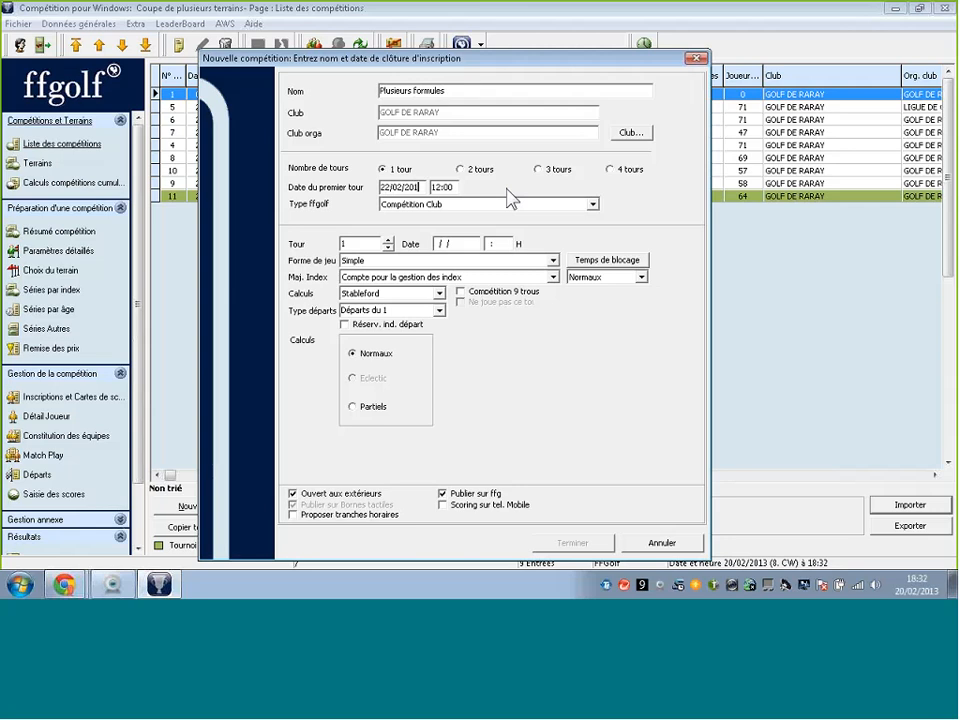
pyautogui.press('Tab')
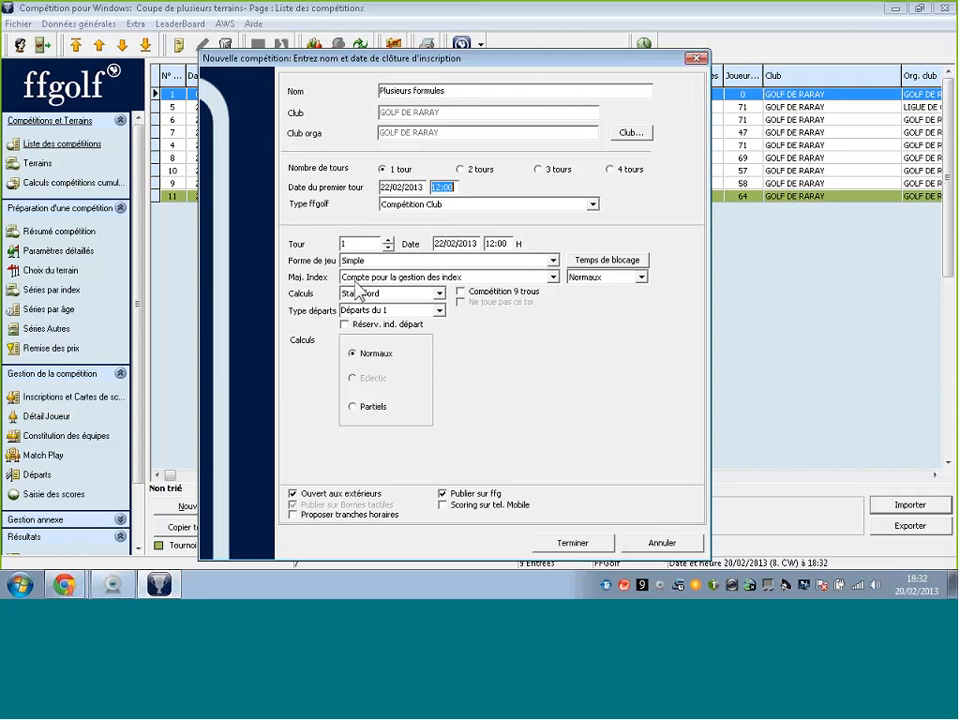
# Step: Set the new competition's calculation to Stroke play and finish creating it
pyautogui.click(365, 293)
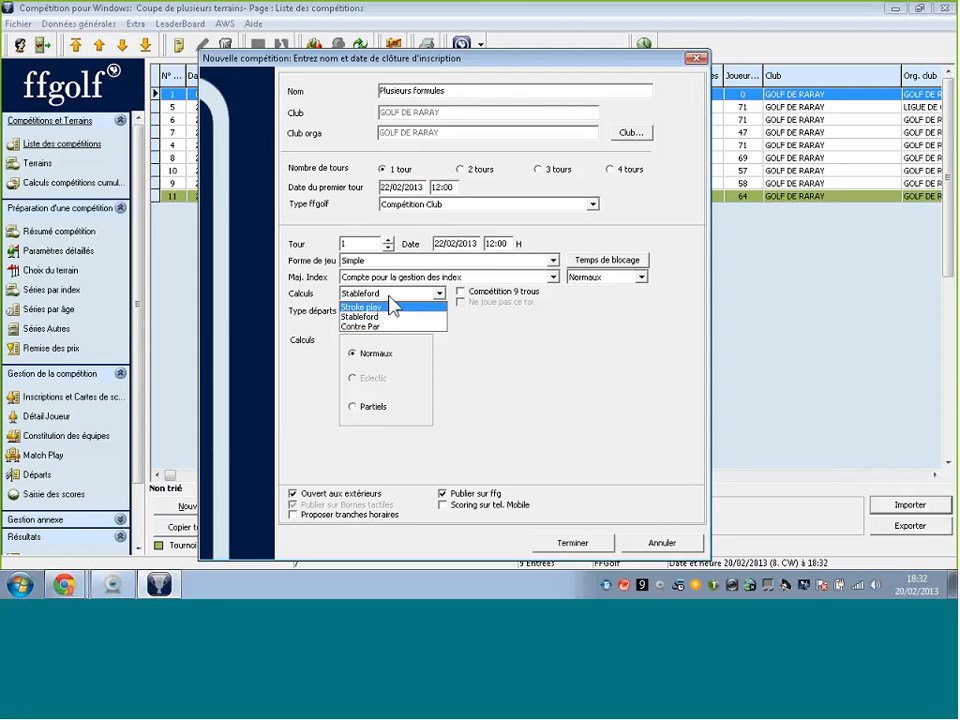
pyautogui.click(396, 306)
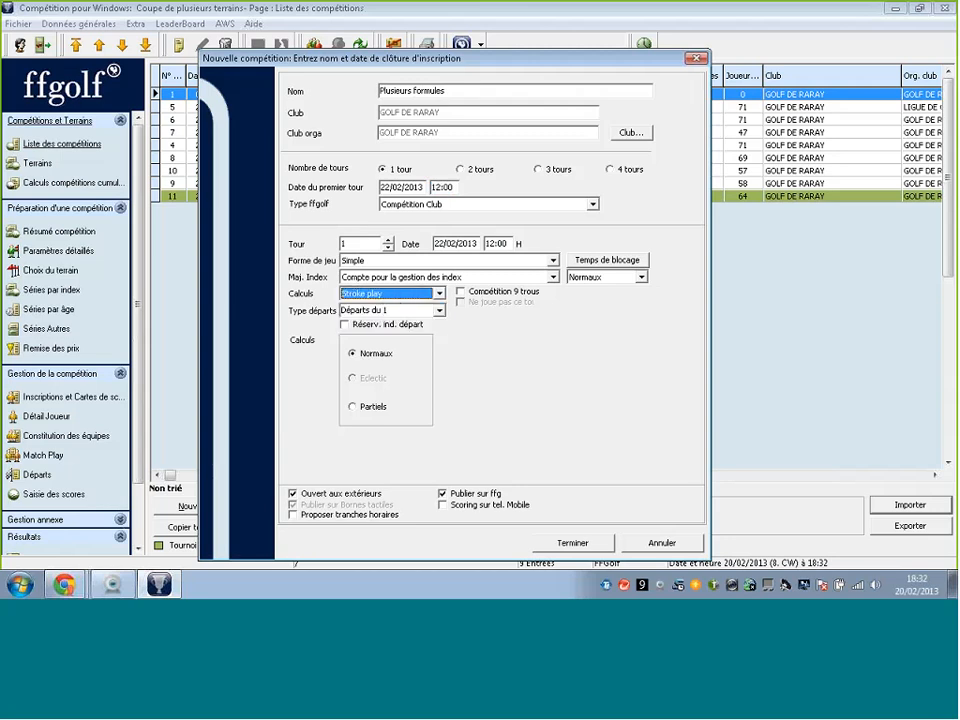
pyautogui.click(570, 545)
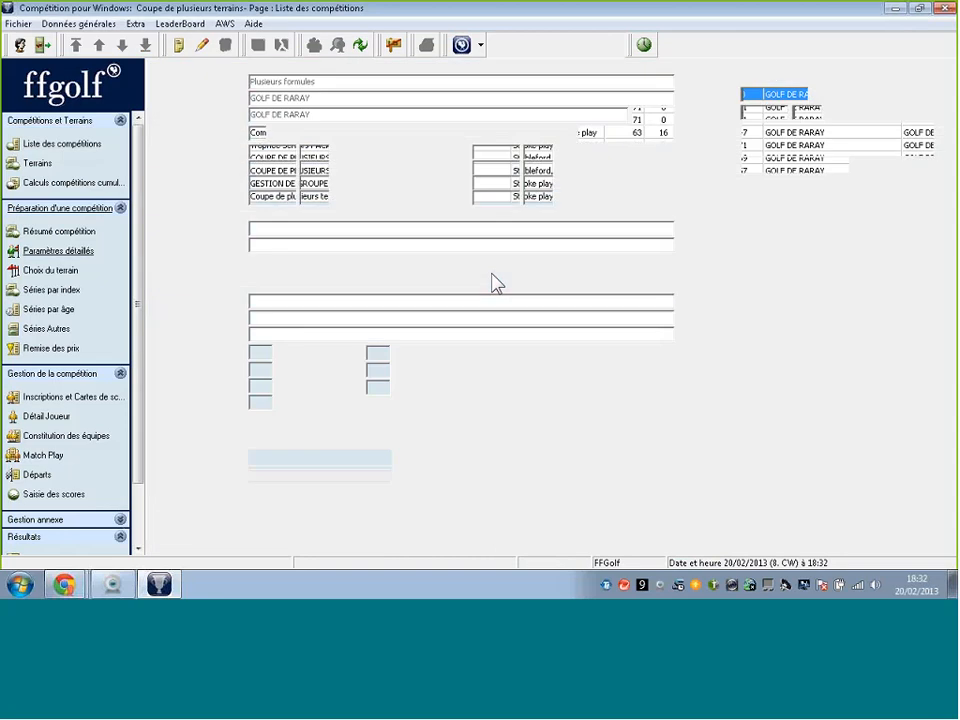
# Step: In the series by index, give the men's 1st series course (FFG) La Licorne, upper index limit 15 and Blanc (Masculin) tees
pyautogui.click(52, 290)
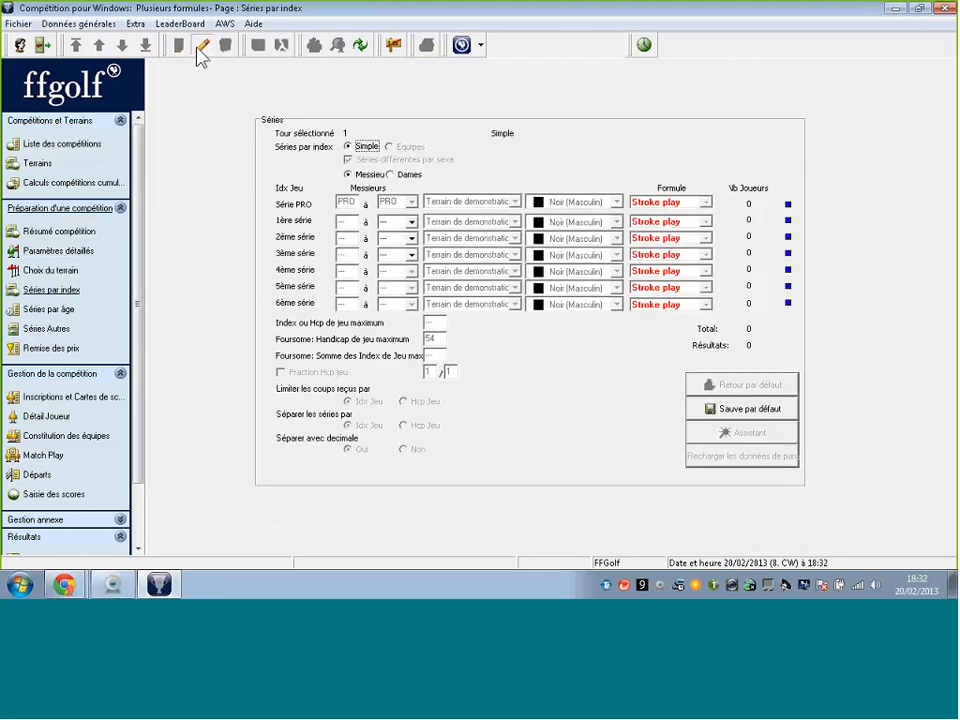
pyautogui.click(432, 222)
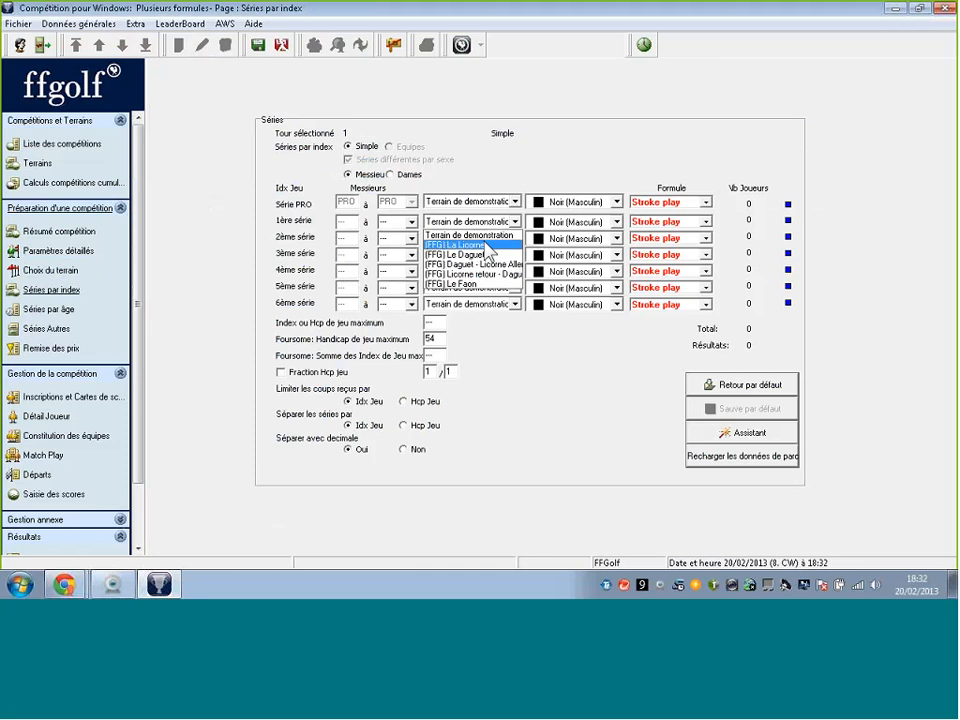
pyautogui.click(486, 245)
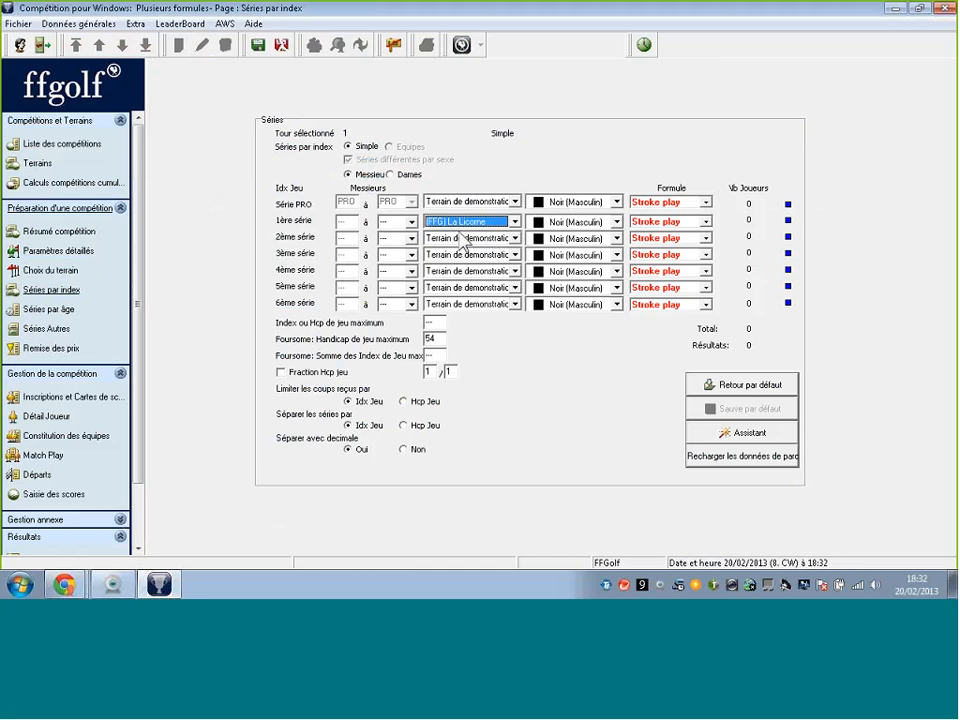
pyautogui.click(400, 221)
pyautogui.write('15')
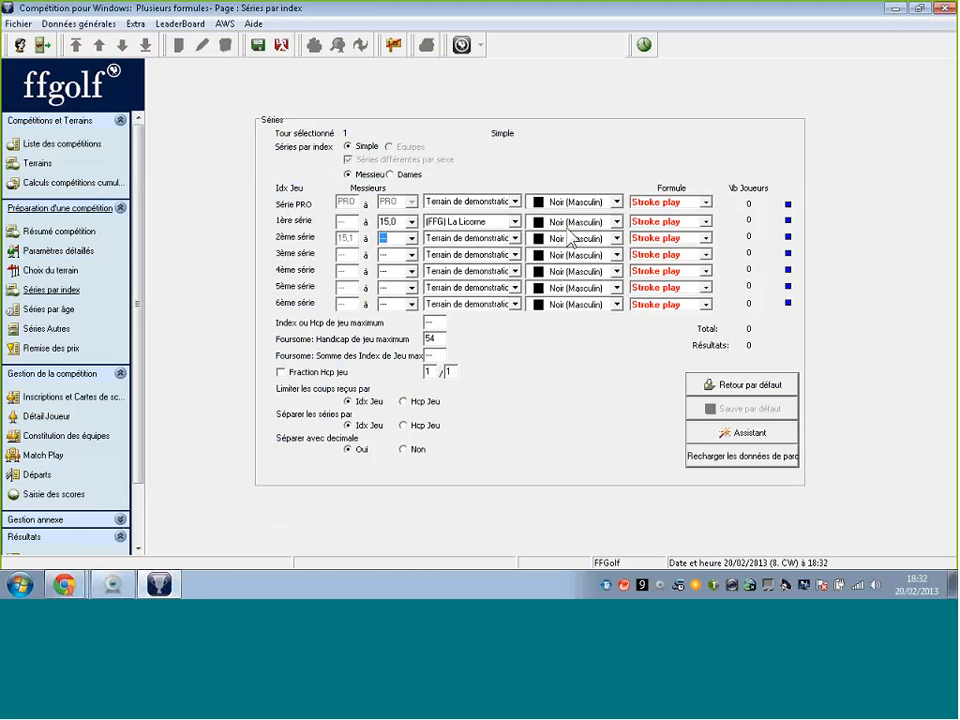
pyautogui.click(575, 222)
pyautogui.click(572, 229)
pyautogui.click(573, 226)
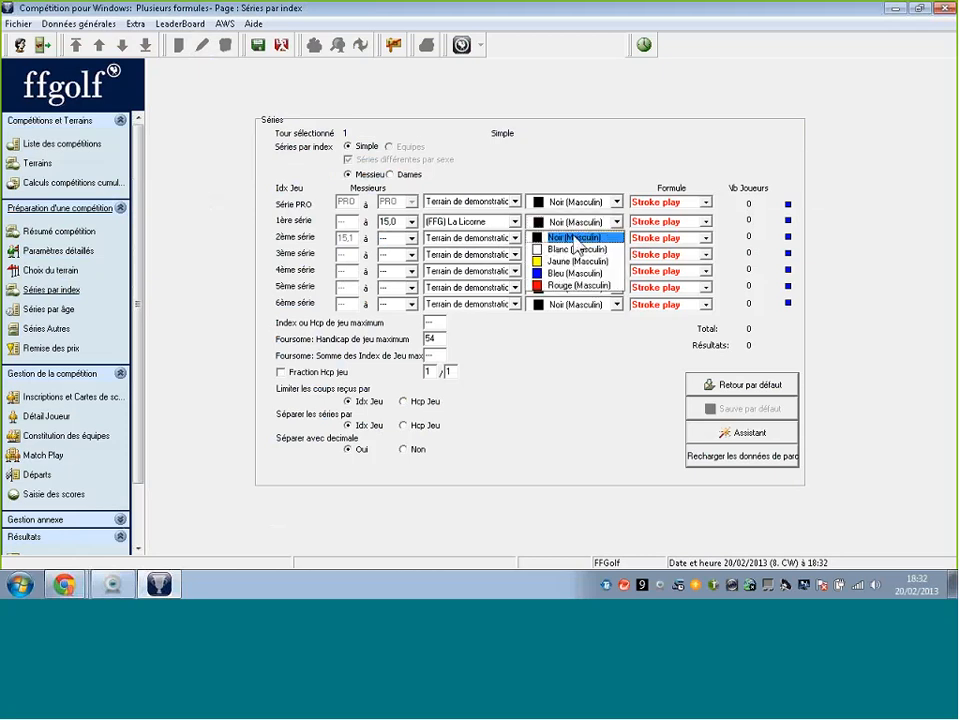
pyautogui.click(574, 250)
# Step: Set the men's 2nd series to upper index limit 30, course (FFG) La Licorne, Jaune (Masculin) tees and the Stableford formula
pyautogui.click(394, 239)
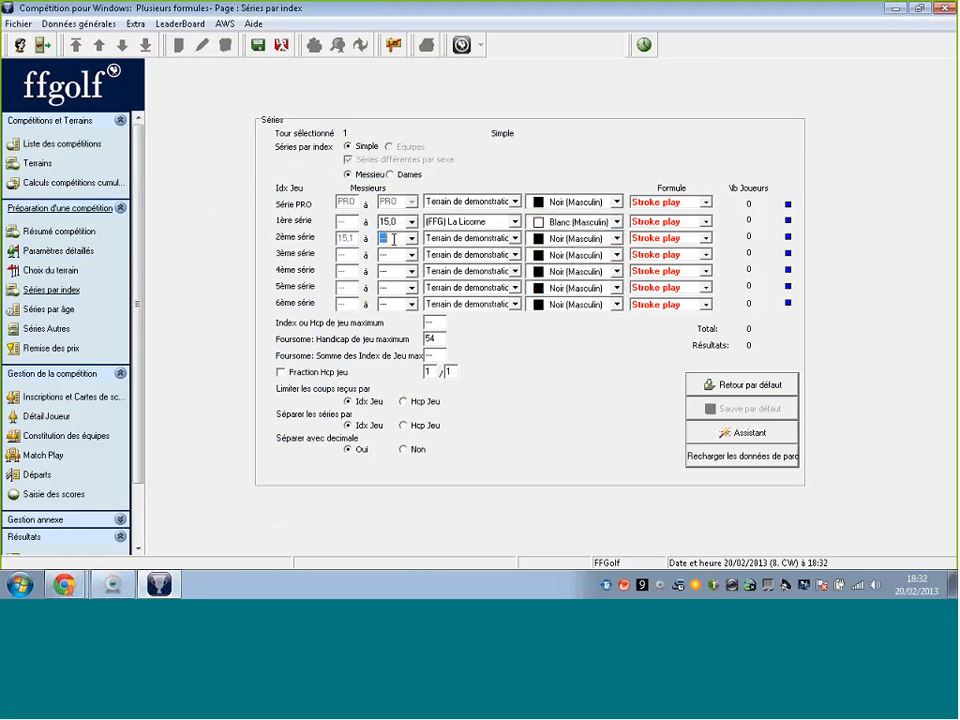
pyautogui.write('30')
pyautogui.click(470, 238)
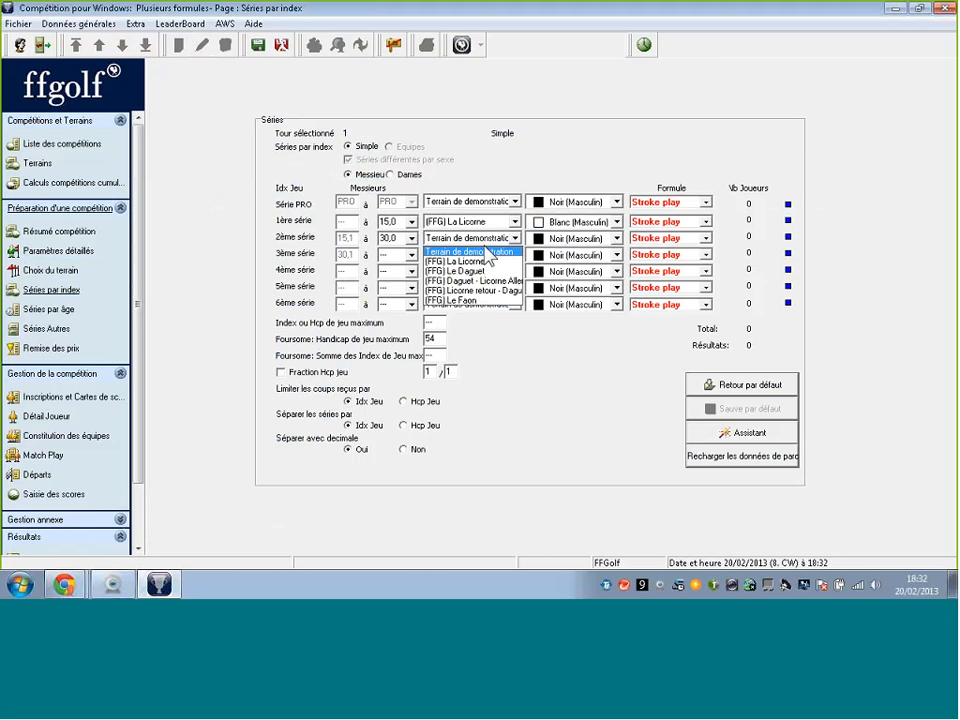
pyautogui.click(485, 261)
pyautogui.click(560, 239)
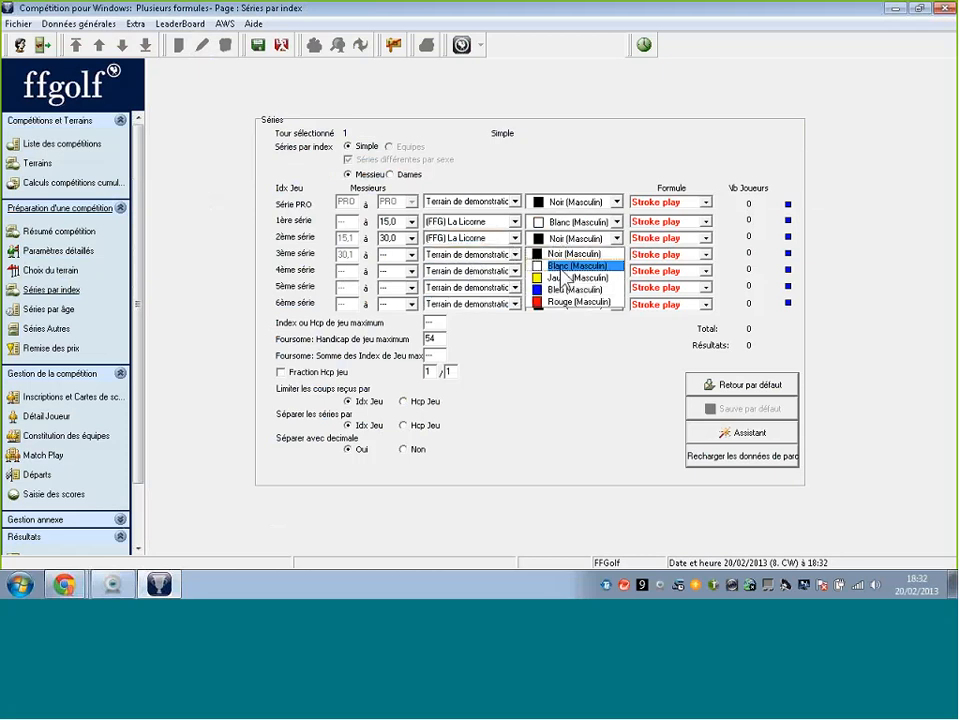
pyautogui.click(563, 278)
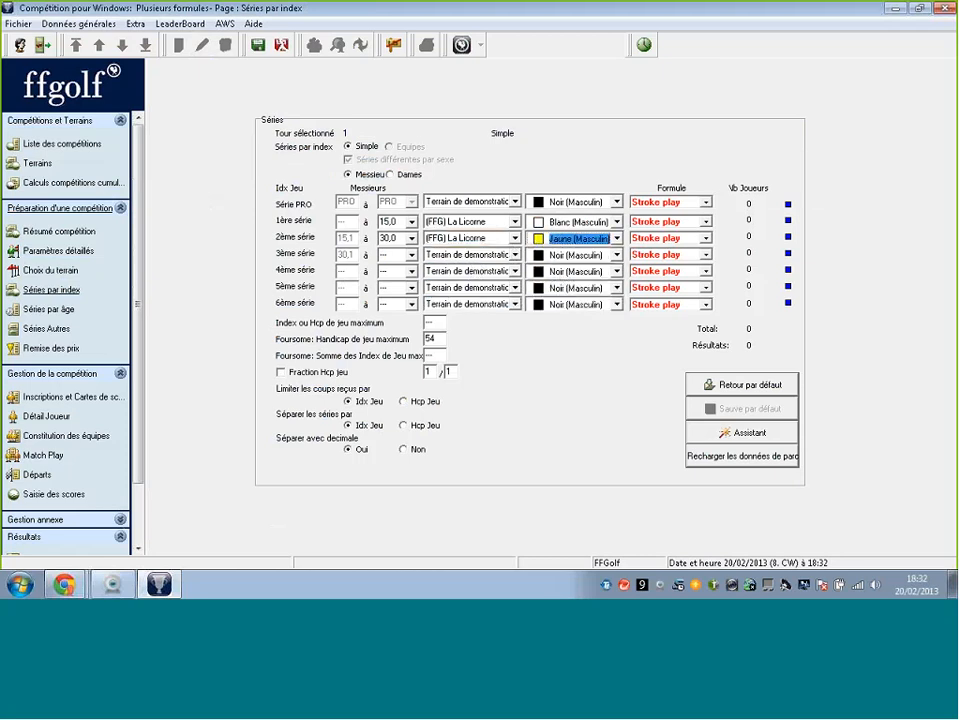
pyautogui.click(668, 238)
pyautogui.click(668, 257)
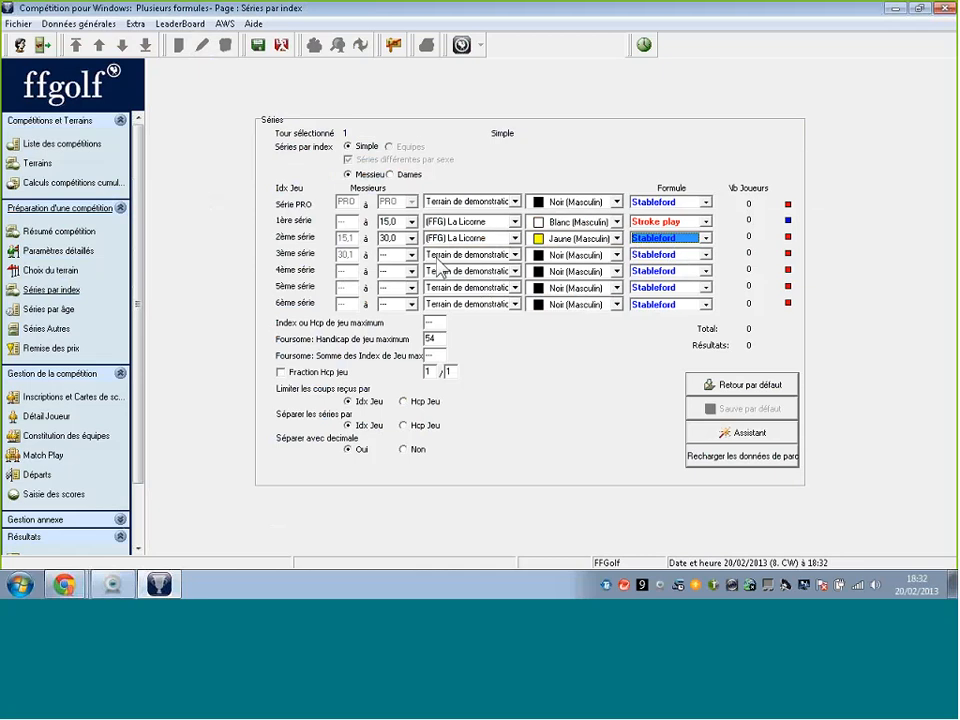
# Step: Assign course (FFG) La Licorne and Jaune (Masculin) tees to the men's 3rd series
pyautogui.click(480, 254)
pyautogui.click(474, 276)
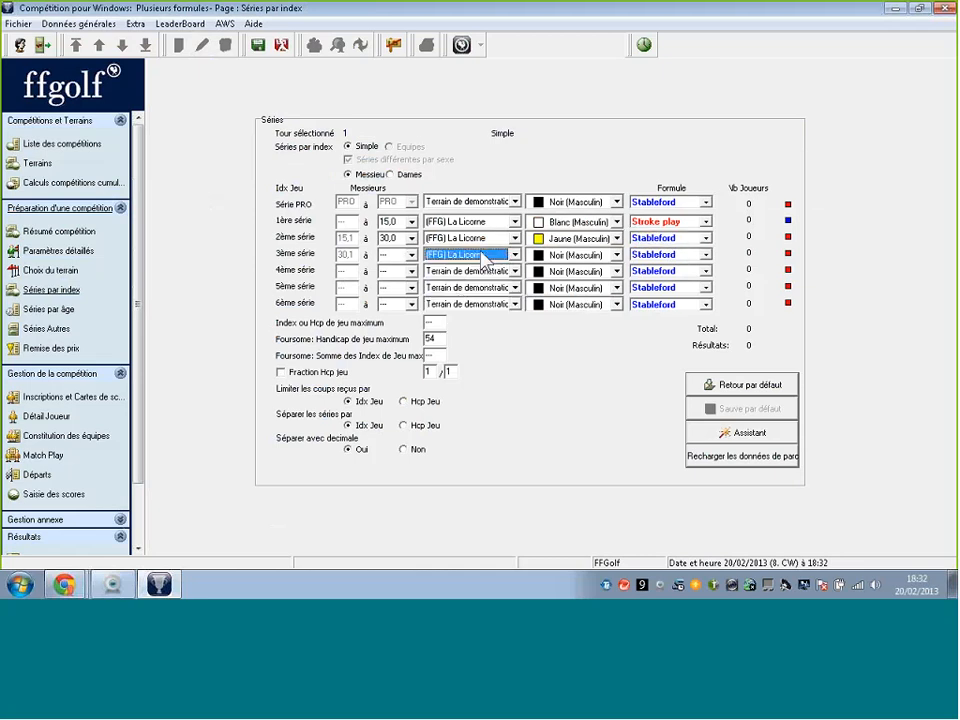
pyautogui.click(578, 255)
pyautogui.click(577, 293)
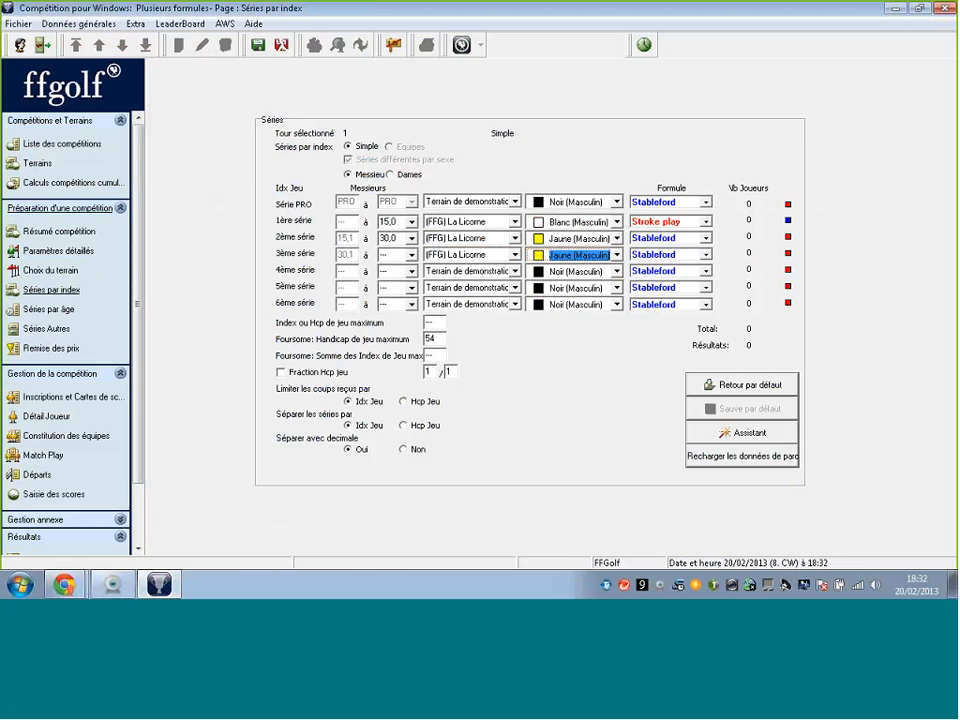
# Step: Set the ladies' upper index limits to 15 for the 1st series and 30 for the 2nd series
pyautogui.click(407, 175)
pyautogui.moveTo(404, 222); pyautogui.dragTo(378, 222)
pyautogui.write('15')
pyautogui.press('Tab')
pyautogui.write('30')
pyautogui.press('Tab')
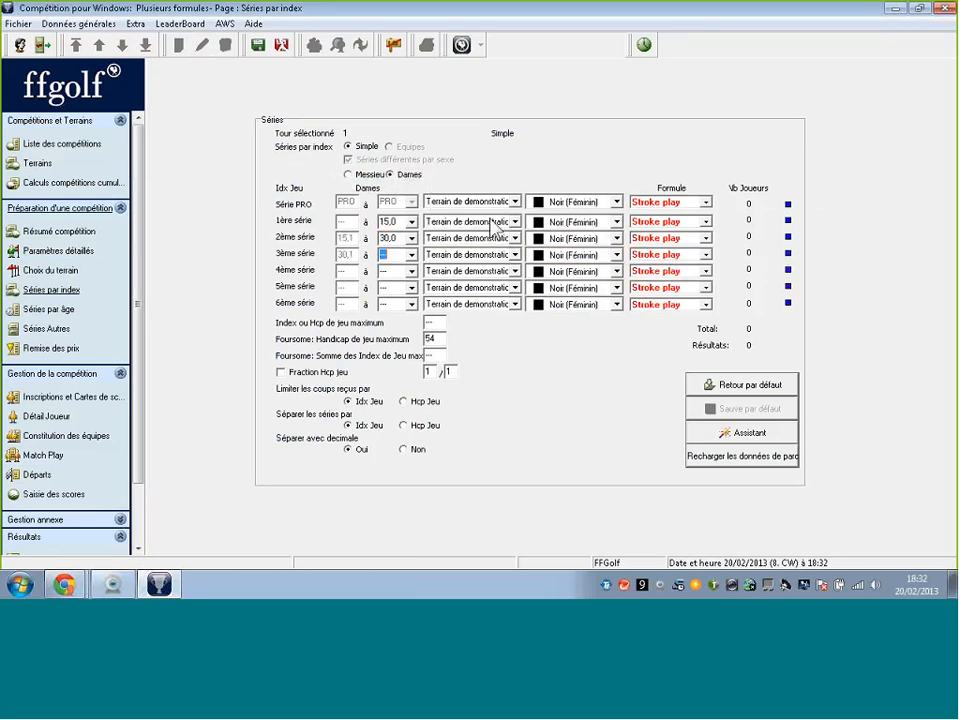
# Step: Assign course (FFG) La Licorne and Bleu (Féminin) tees to the ladies' 1st series
pyautogui.click(505, 224)
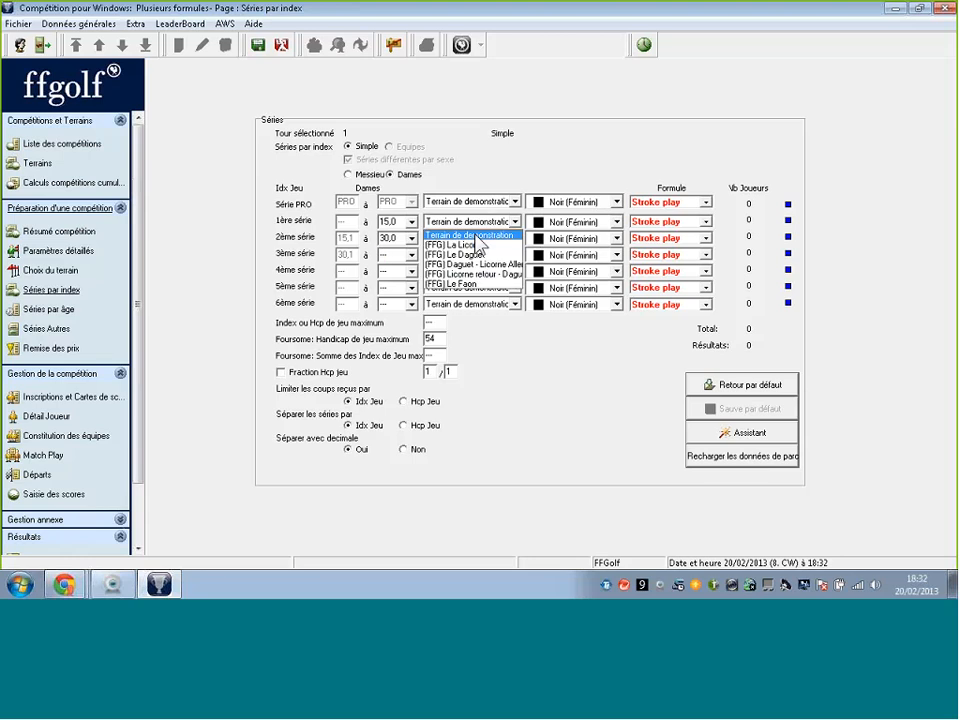
pyautogui.click(465, 243)
pyautogui.click(578, 223)
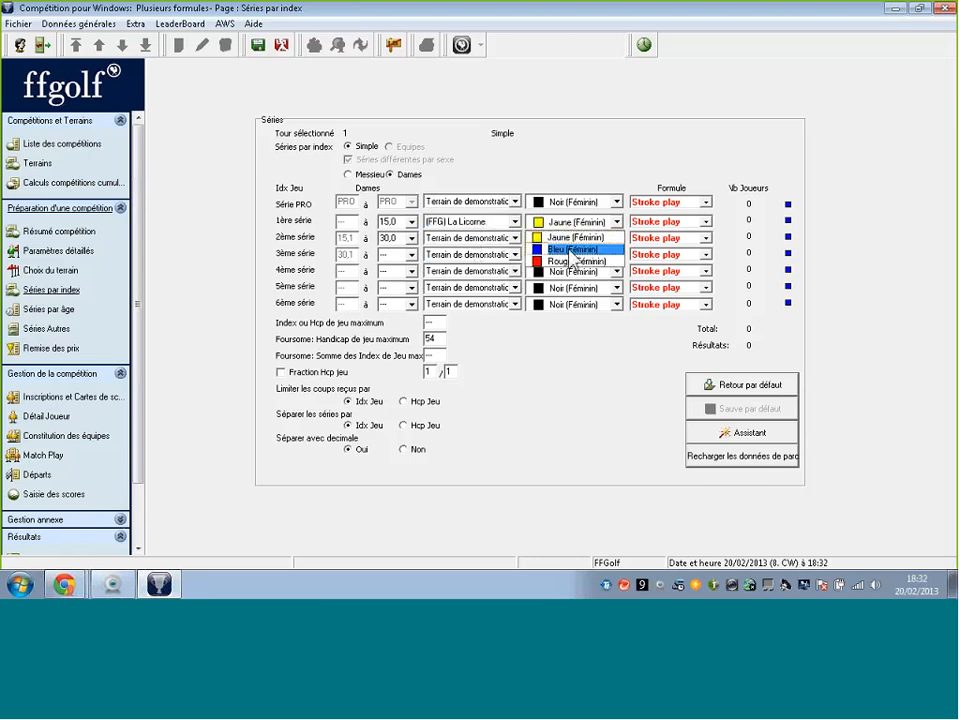
pyautogui.click(571, 250)
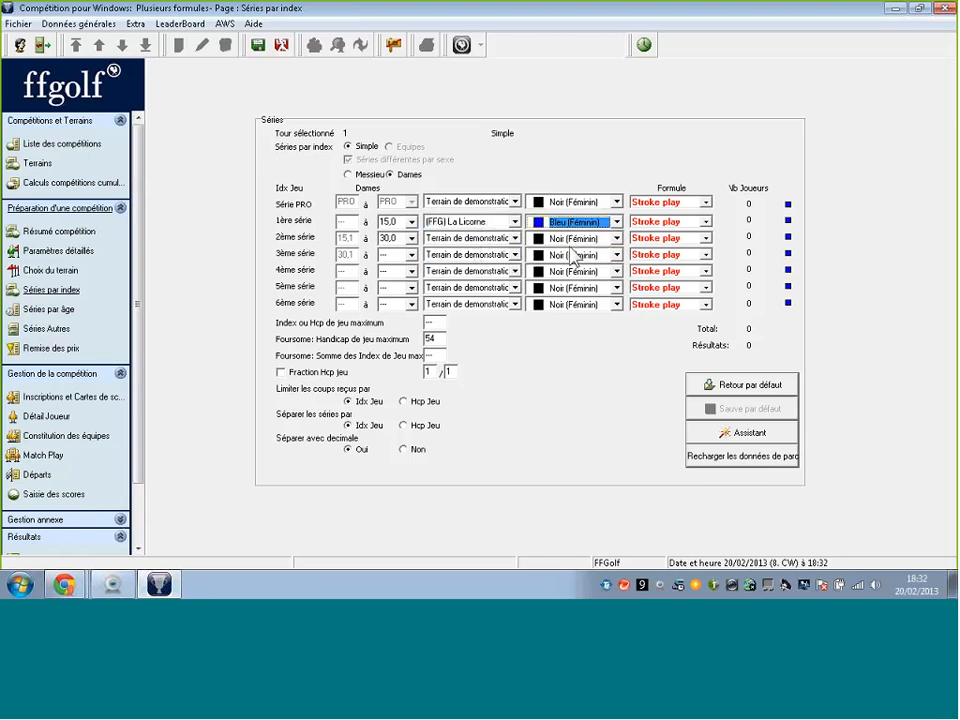
# Step: Set the ladies' 2nd series to course (FFG) La Licorne, Rouge (Féminin) tees and the Stableford formula
pyautogui.click(512, 238)
pyautogui.click(475, 261)
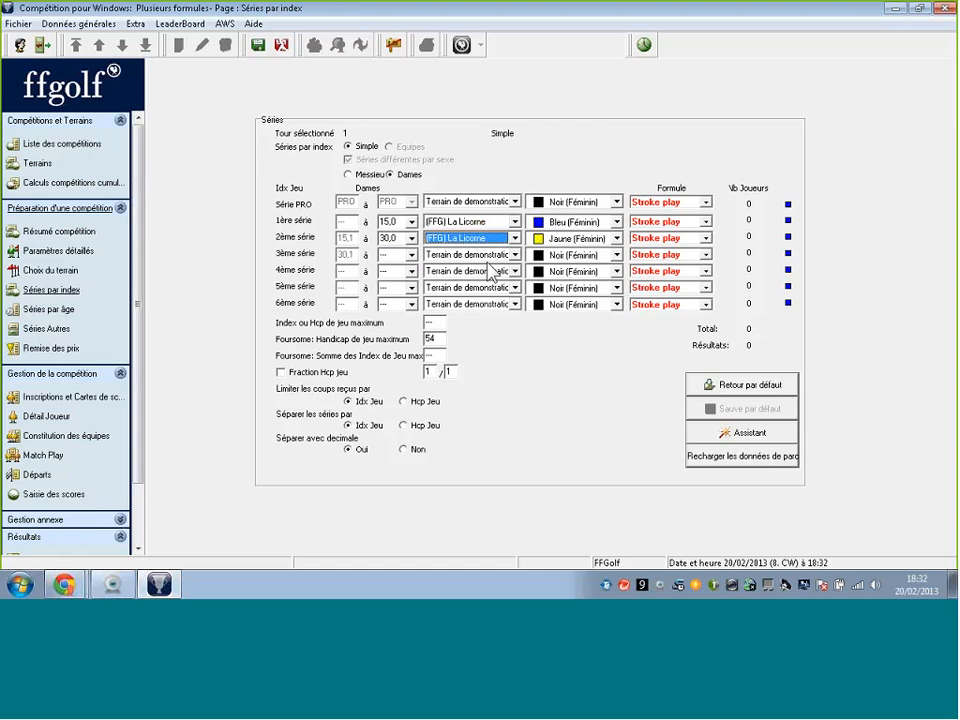
pyautogui.click(580, 254)
pyautogui.click(577, 279)
pyautogui.click(692, 238)
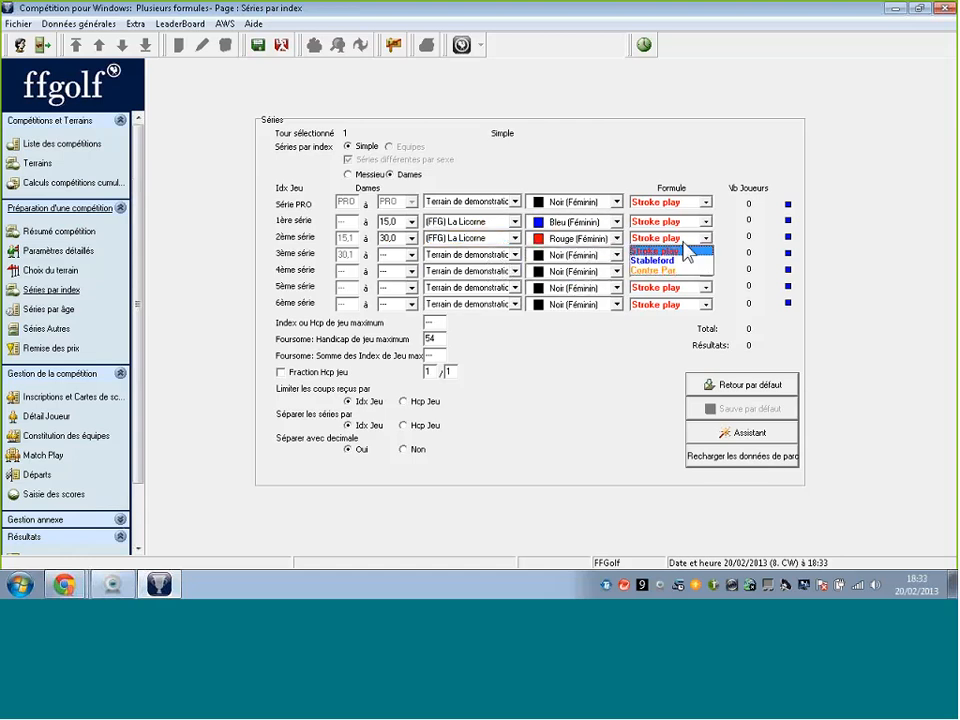
pyautogui.click(670, 260)
# Step: Assign course (FFG) La Licorne and Rouge (Féminin) tees to the ladies' 3rd series and save the series
pyautogui.click(512, 254)
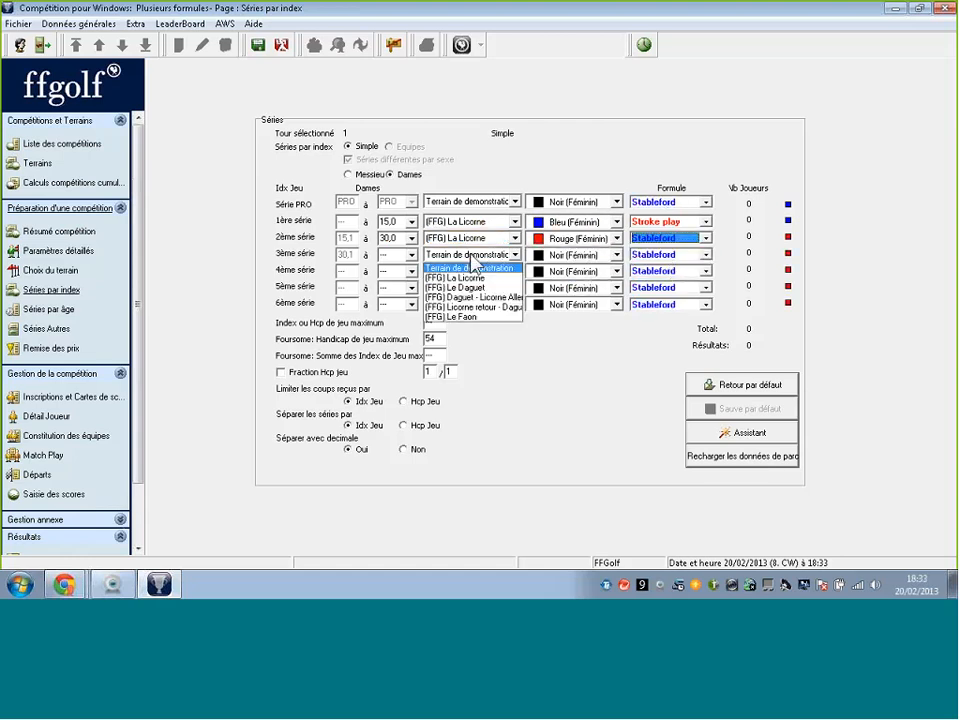
pyautogui.click(475, 278)
pyautogui.click(600, 254)
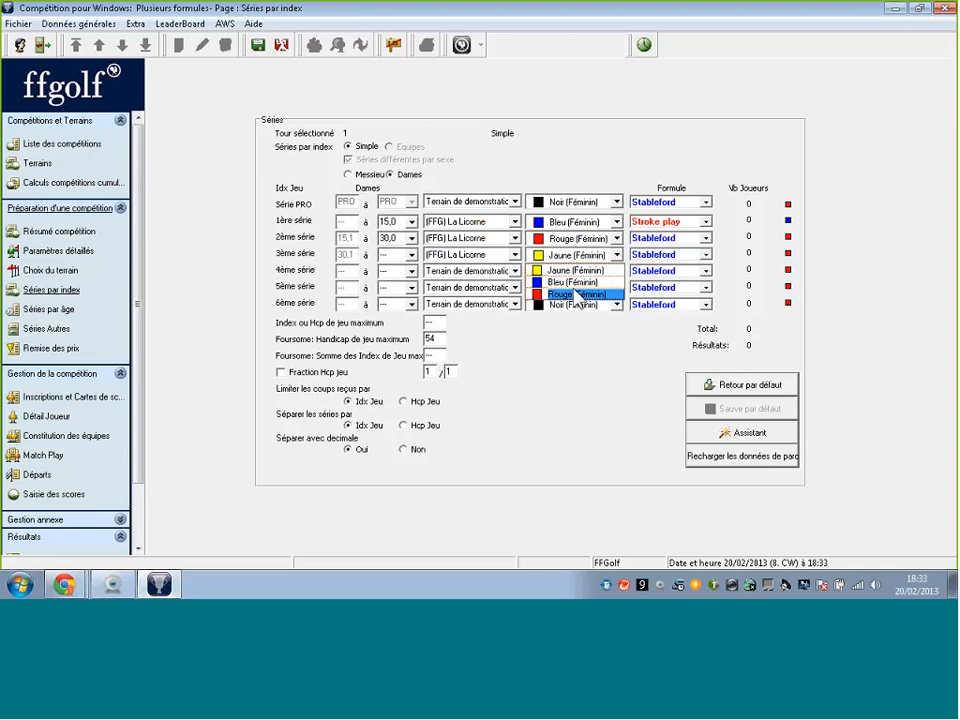
pyautogui.click(606, 297)
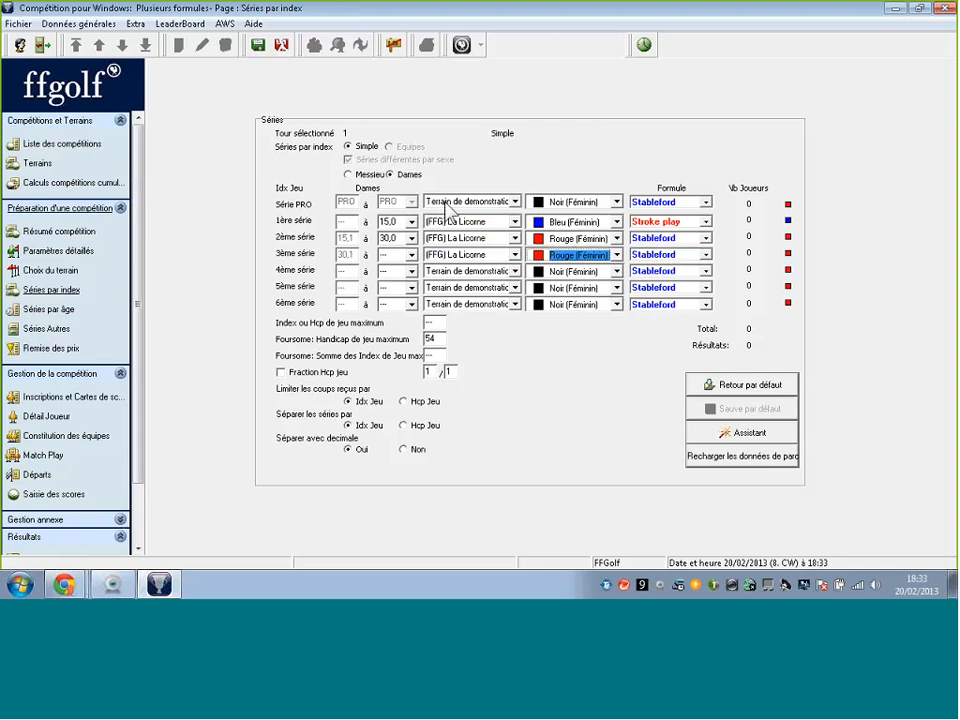
pyautogui.click(261, 52)
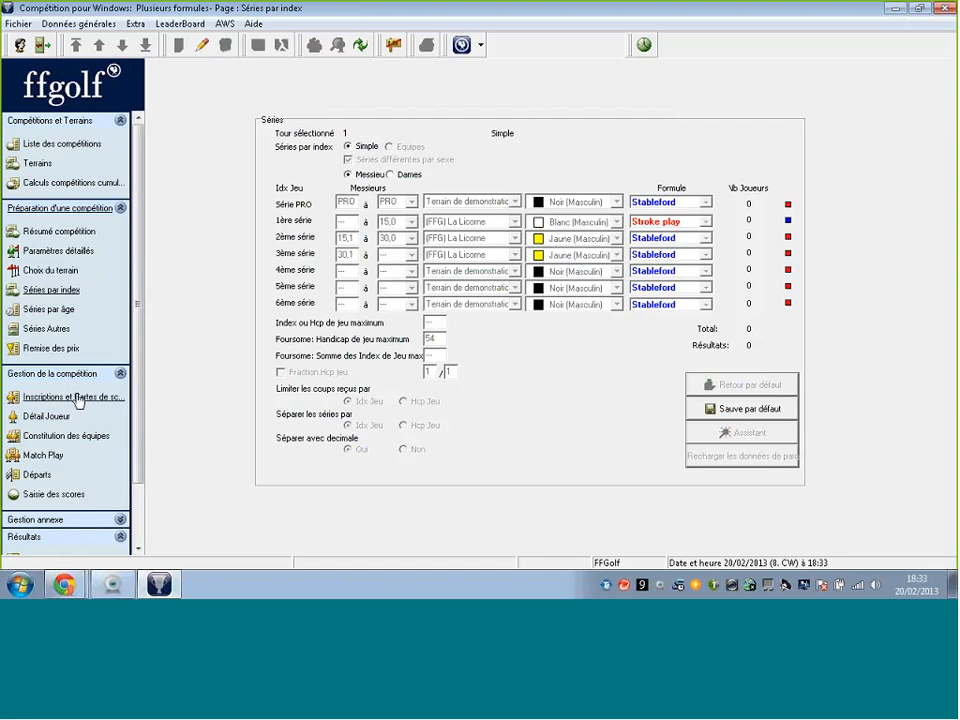
# Step: Open the player selection for the competition's registrations and sort the client list in ascending order by first name only
pyautogui.click(112, 396)
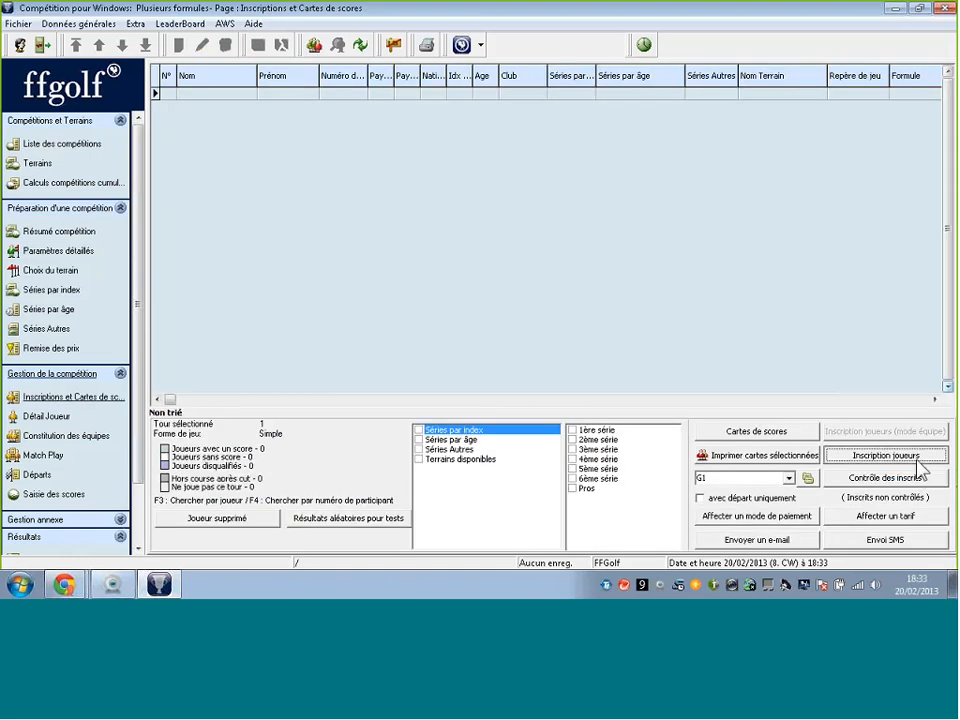
pyautogui.click(885, 454)
pyautogui.click(228, 72)
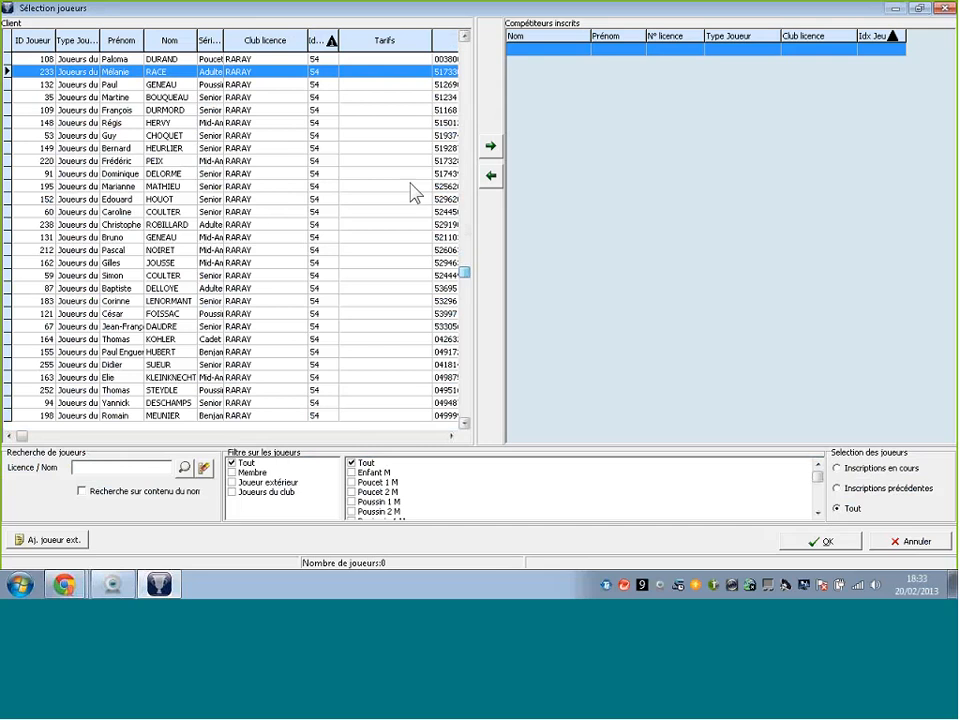
pyautogui.rightClick(136, 44)
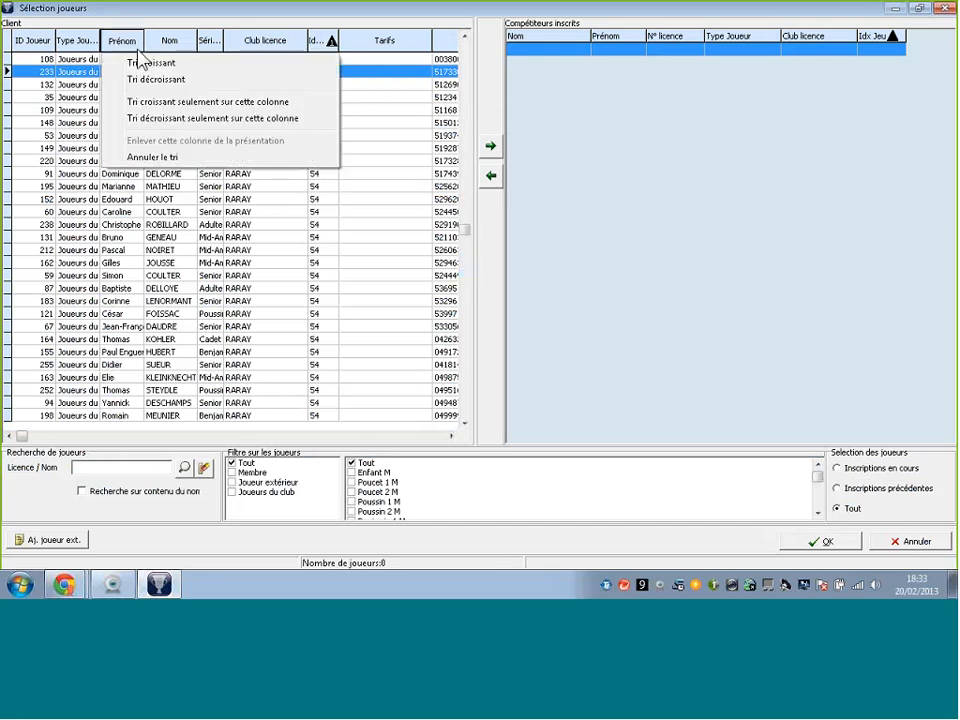
pyautogui.click(150, 101)
# Step: Add a Martine from the 2nd index series and the players at the start of the first-name order as competitors, and confirm the registration
pyautogui.click(232, 145)
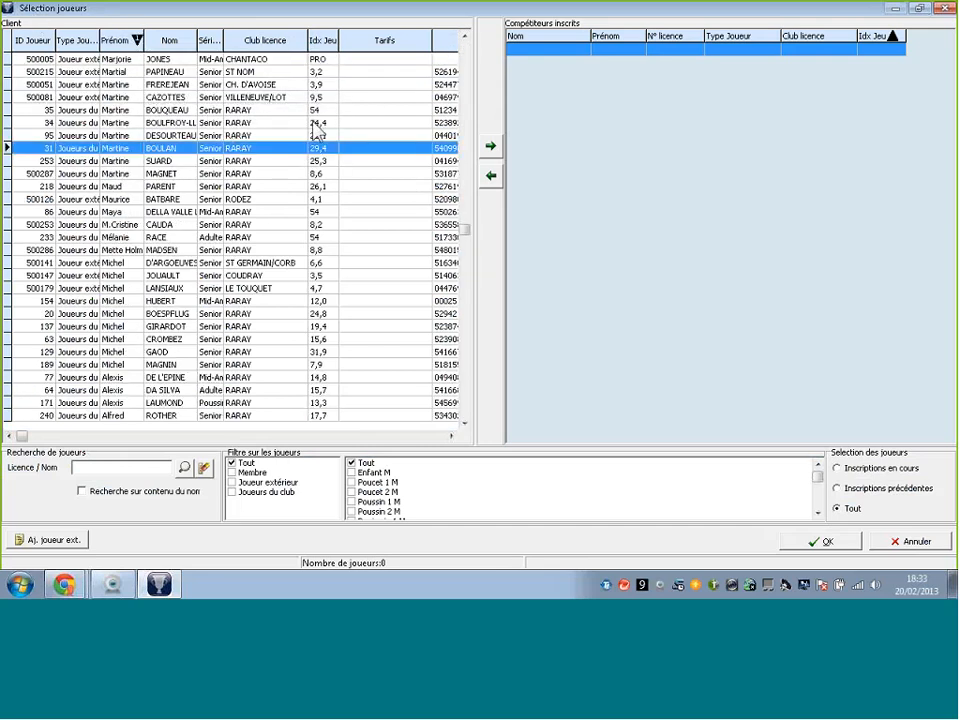
pyautogui.doubleClick(232, 145)
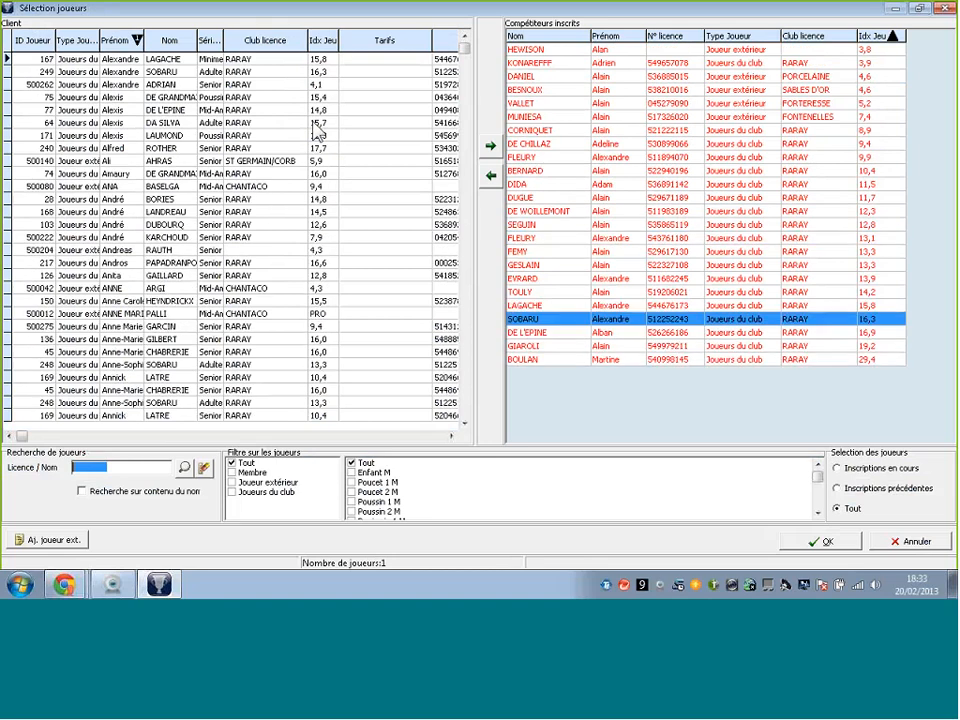
pyautogui.click(828, 543)
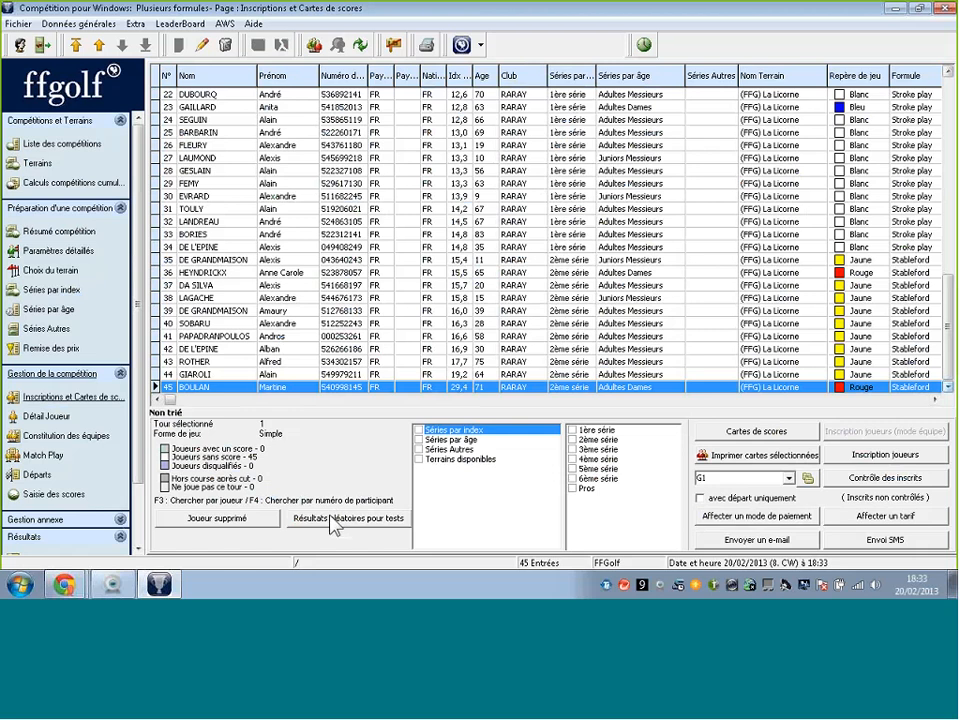
# Step: Generate random test results for all registered players and open the competition's rankings and prizes
pyautogui.click(336, 520)
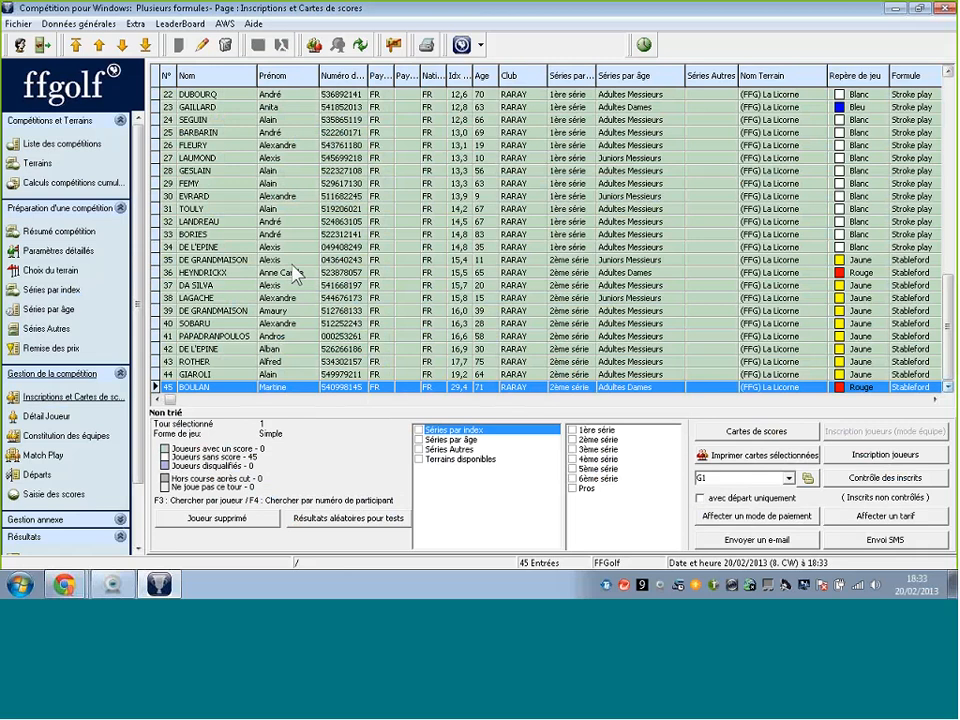
pyautogui.scroll(-2, 115, 465)
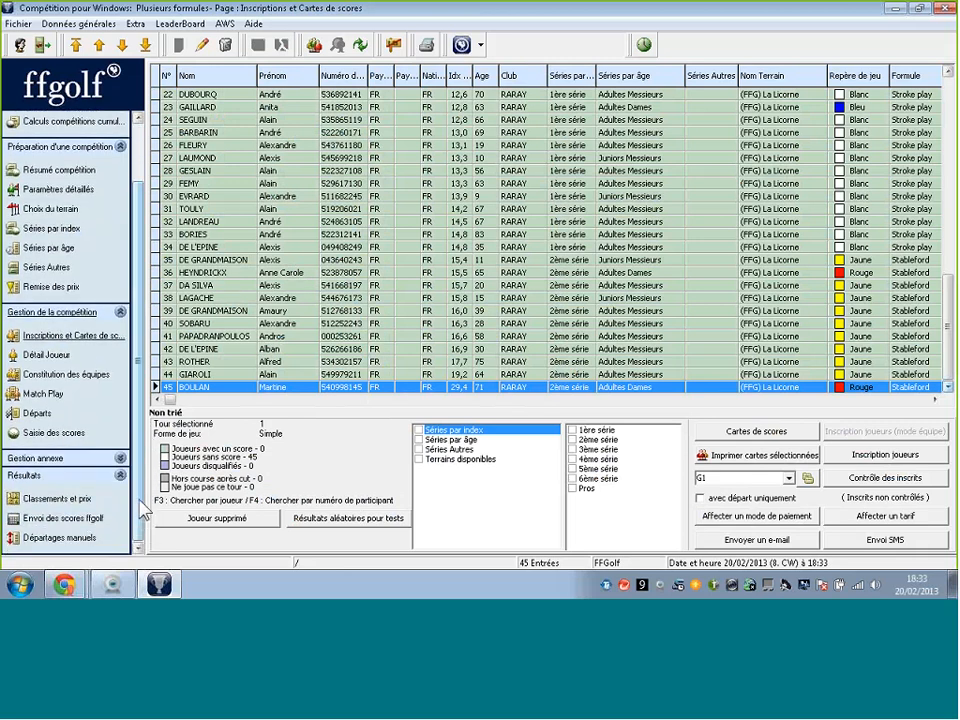
pyautogui.click(66, 500)
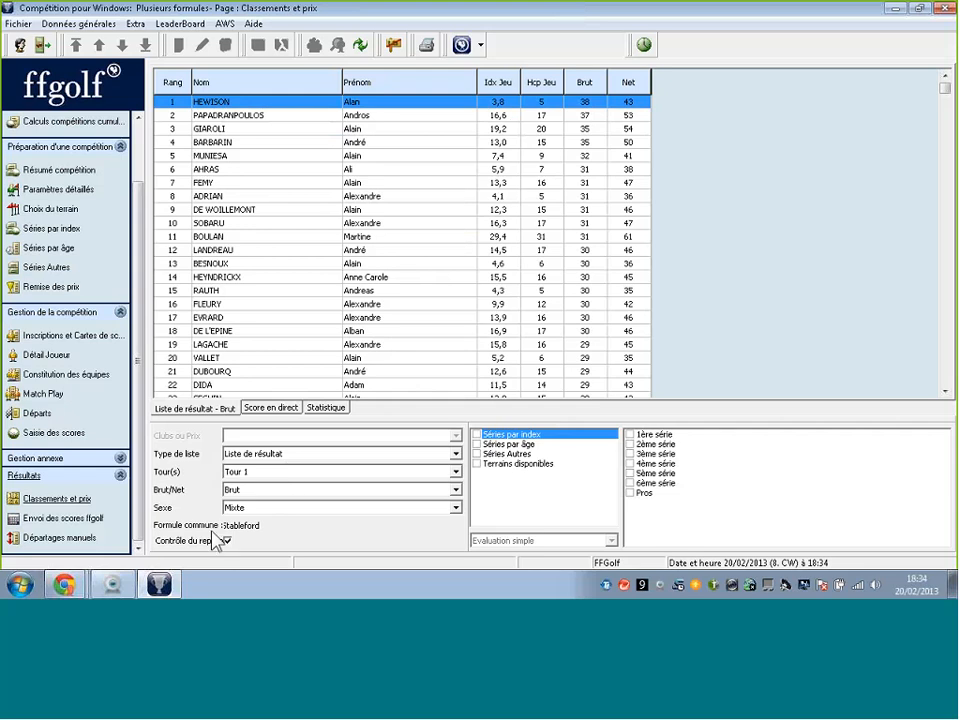
# Step: Limit the gross round 1 result list to the 1ère série by index and examine its common formula
pyautogui.press('ctrl')
pyautogui.press('ctrl')
pyautogui.press('ctrl')
pyautogui.click(630, 435)
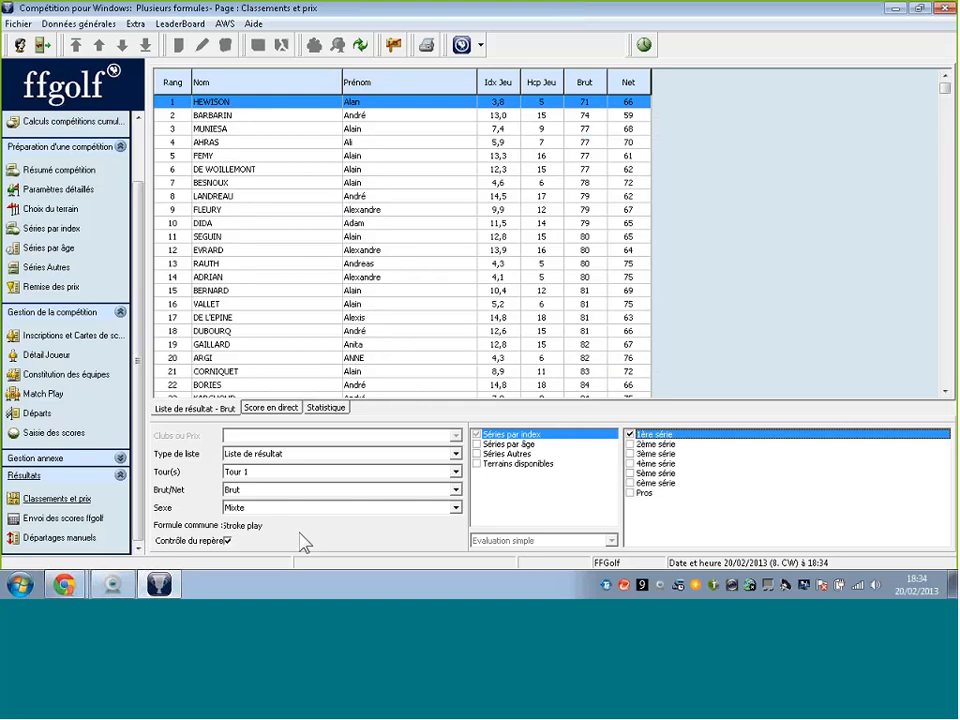
pyautogui.press('ctrl')
pyautogui.press('ctrl')
pyautogui.press('ctrl')
pyautogui.press('ctrl')
pyautogui.press('ctrl')
# Step: Create a competition named GESTION DE GROUPES with 2 rounds and a first round on 20/02/2013
pyautogui.scroll(1, 138, 135)
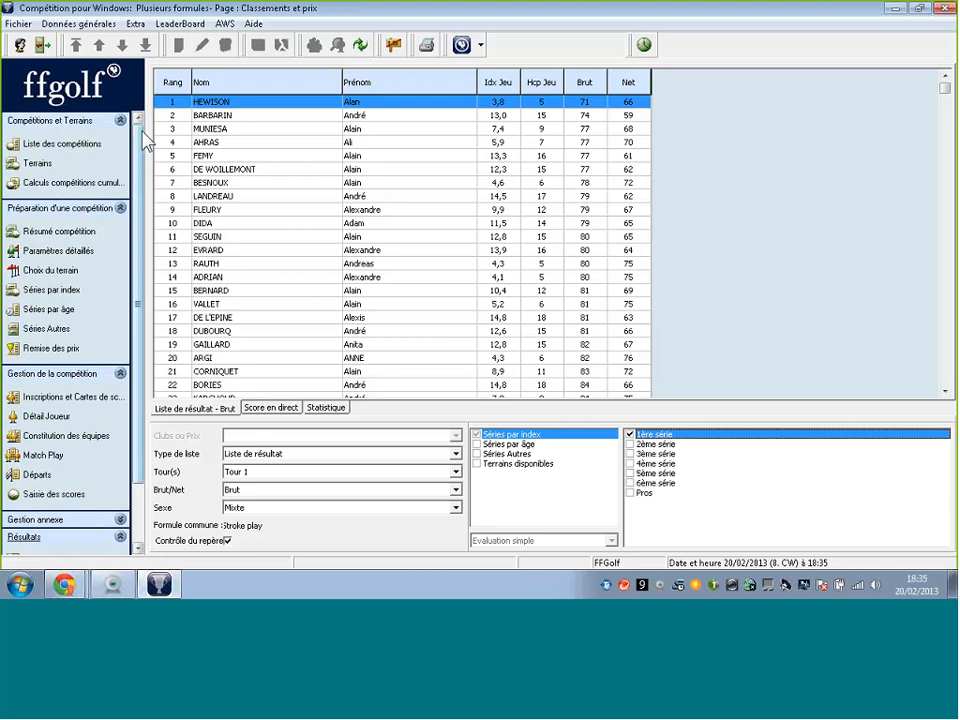
pyautogui.click(93, 146)
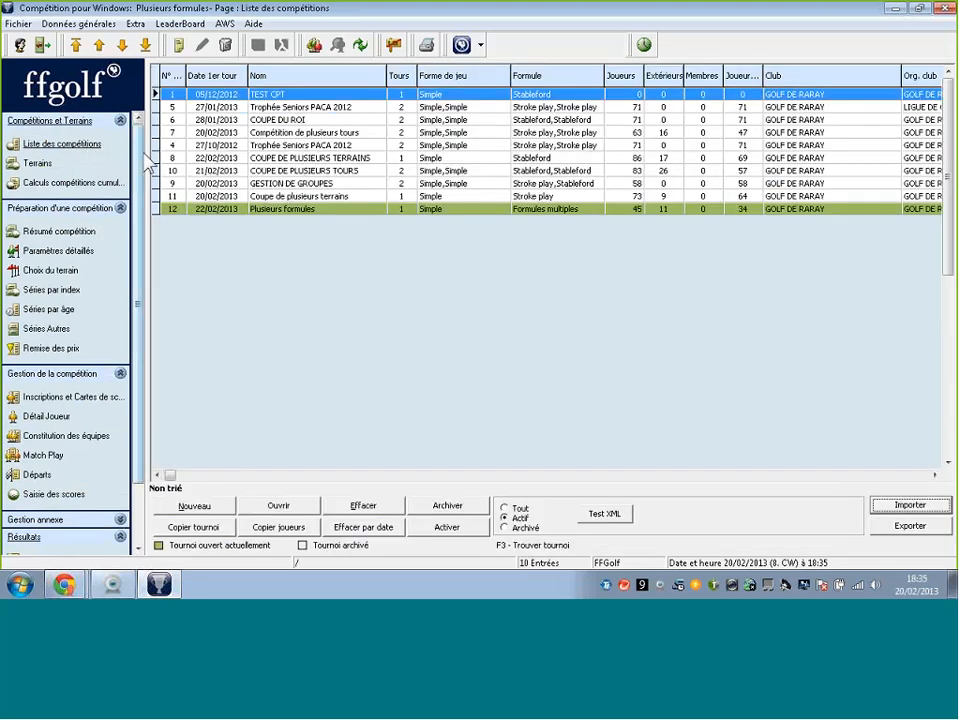
pyautogui.click(179, 45)
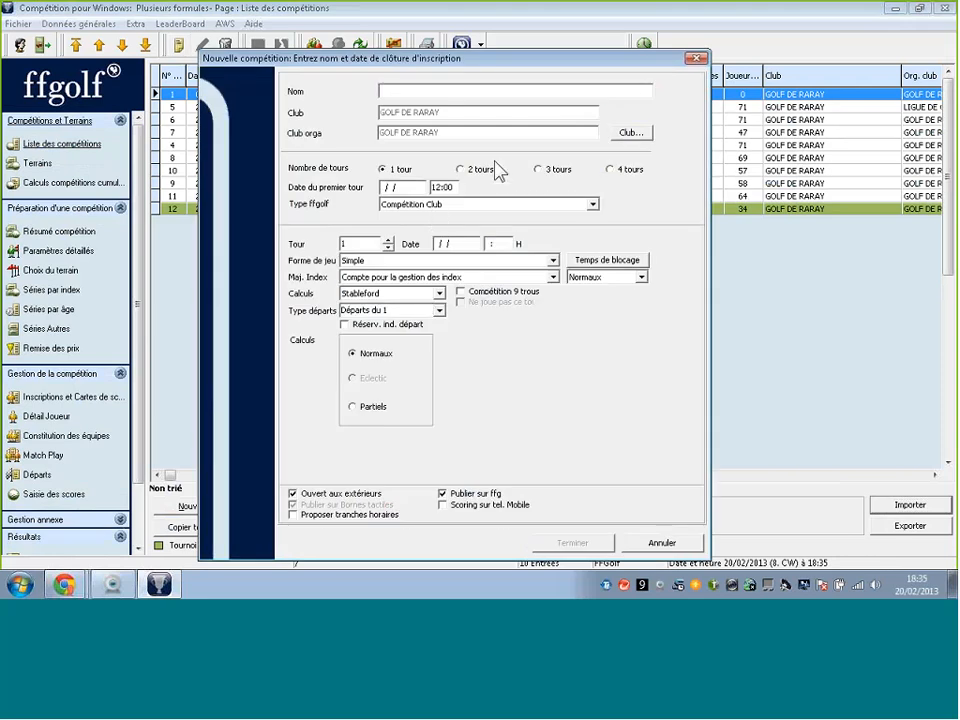
pyautogui.write('GESTION DE GROUPES')
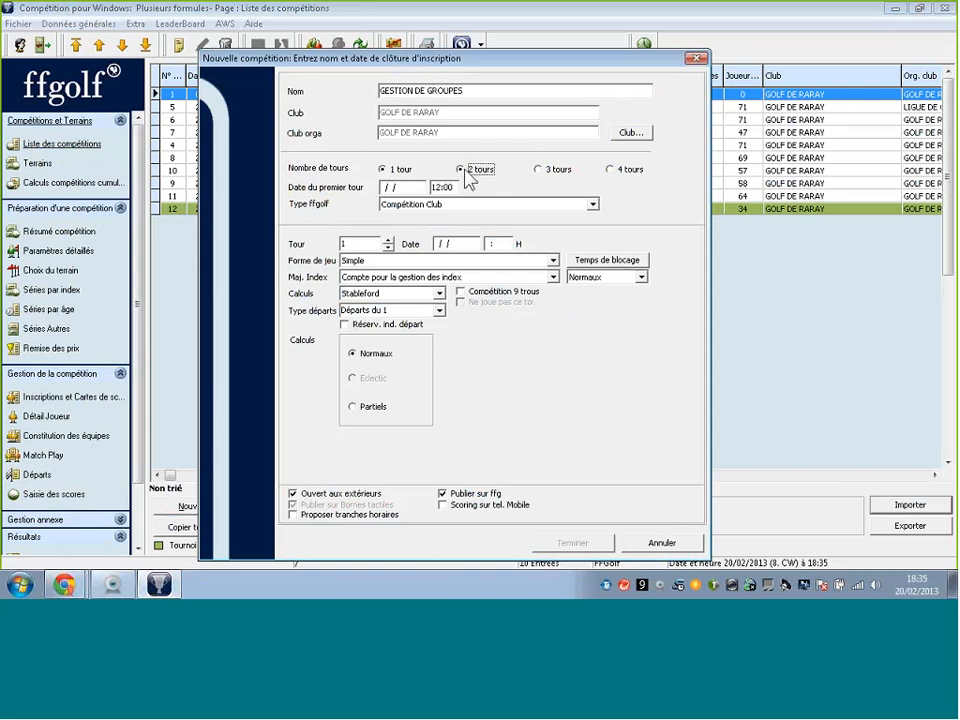
pyautogui.click(466, 172)
pyautogui.click(414, 189)
pyautogui.write('20022013')
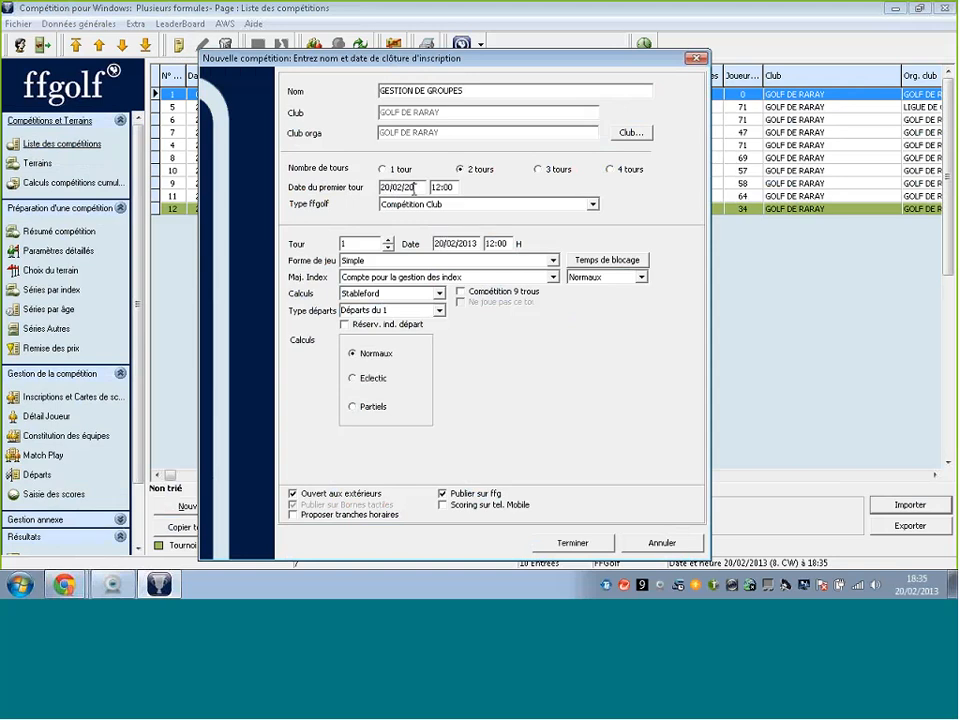
pyautogui.press('Tab')
pyautogui.click(574, 543)
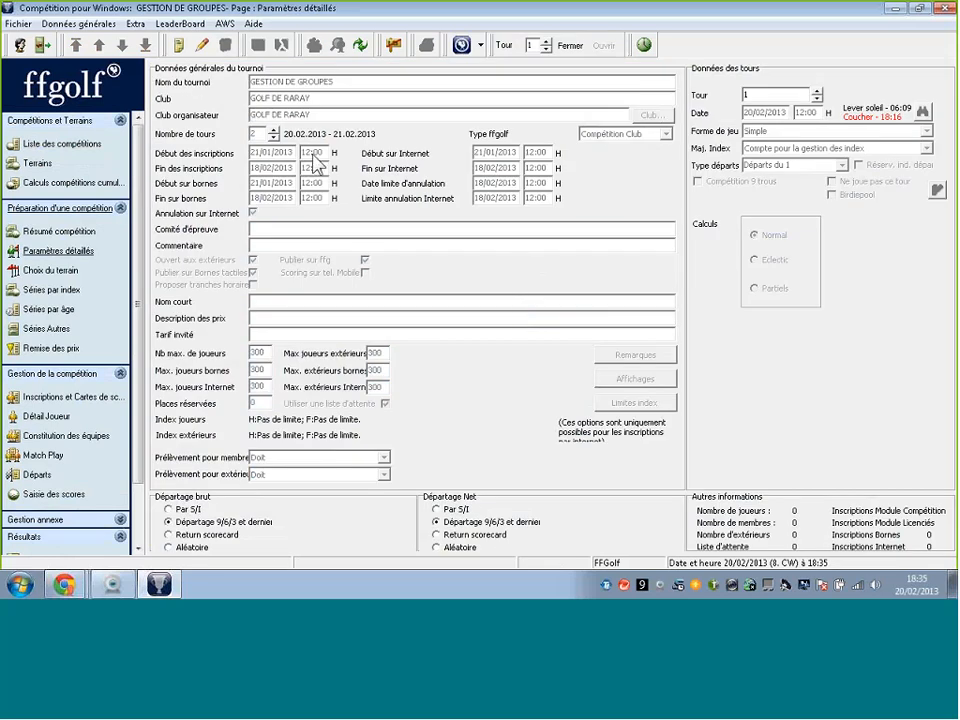
# Step: Delete Terrain de demonstration and (FFG) Daguet - Licorne Aller from the new competition's courses
pyautogui.click(50, 270)
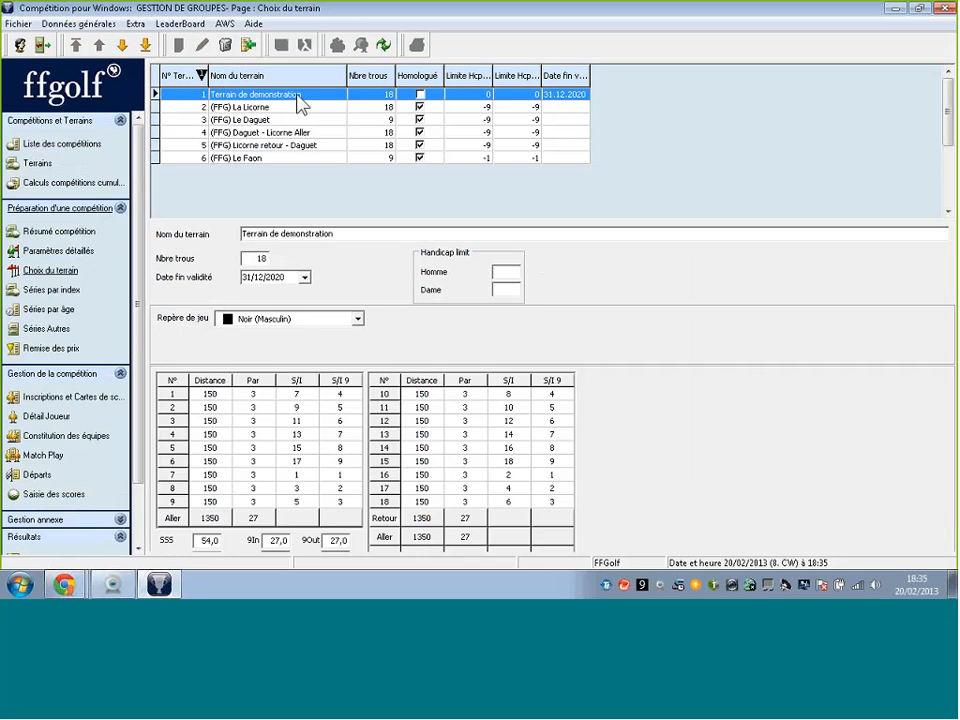
pyautogui.click(178, 45)
pyautogui.click(416, 327)
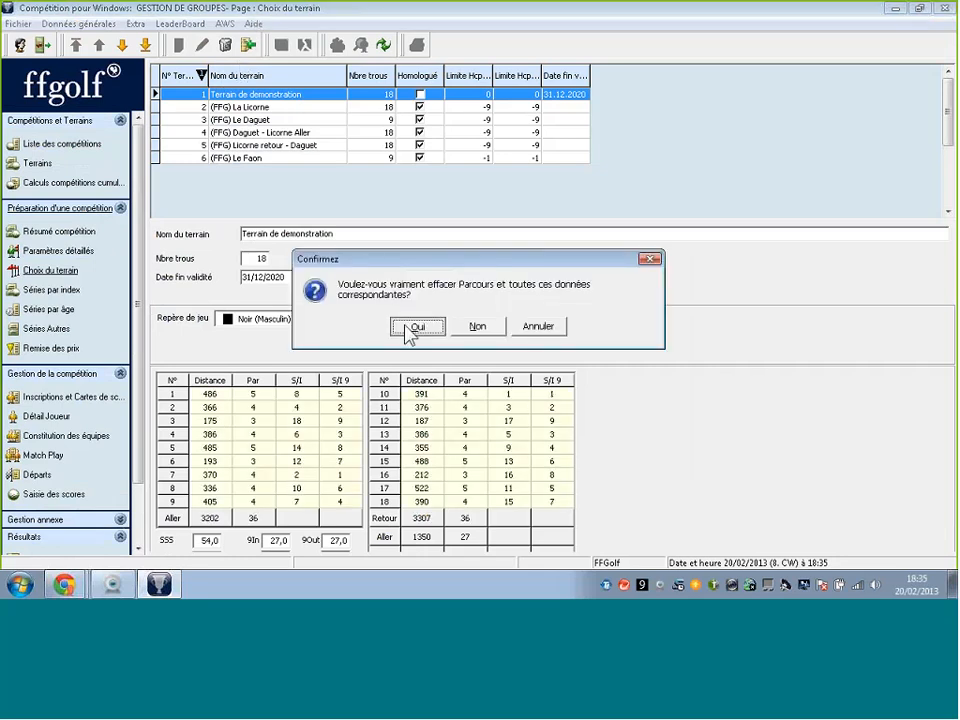
pyautogui.click(485, 325)
pyautogui.click(290, 120)
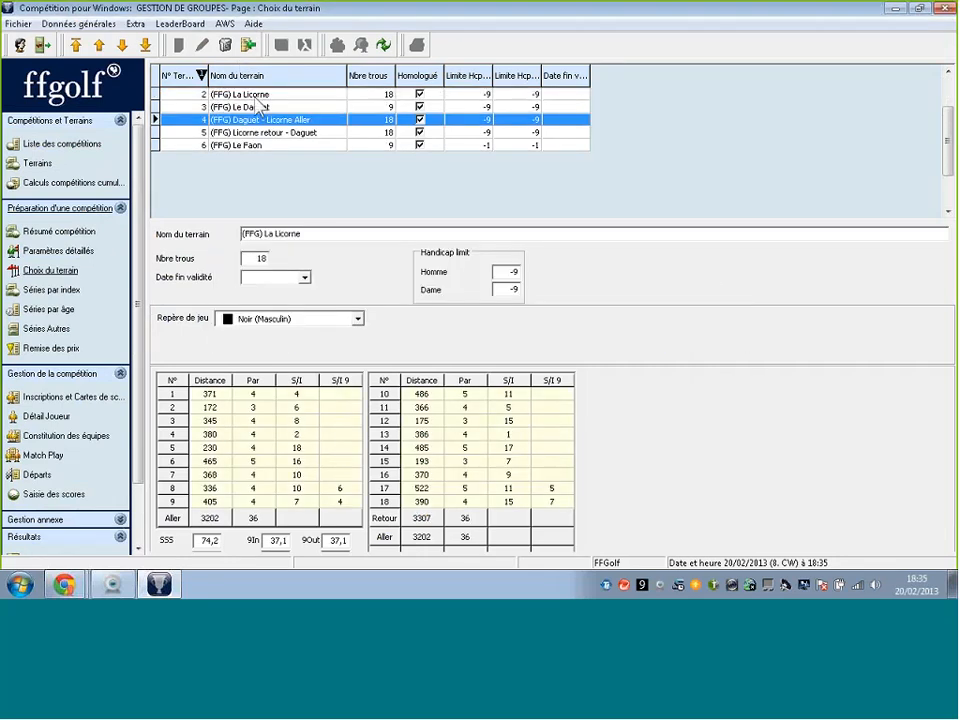
pyautogui.click(178, 45)
pyautogui.click(412, 327)
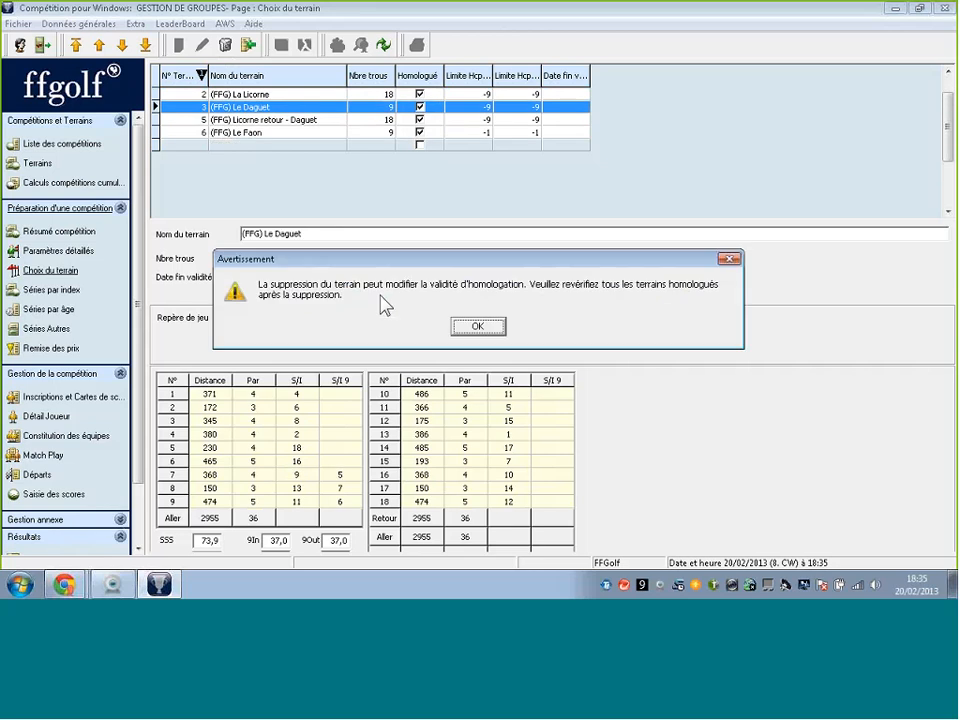
pyautogui.click(472, 324)
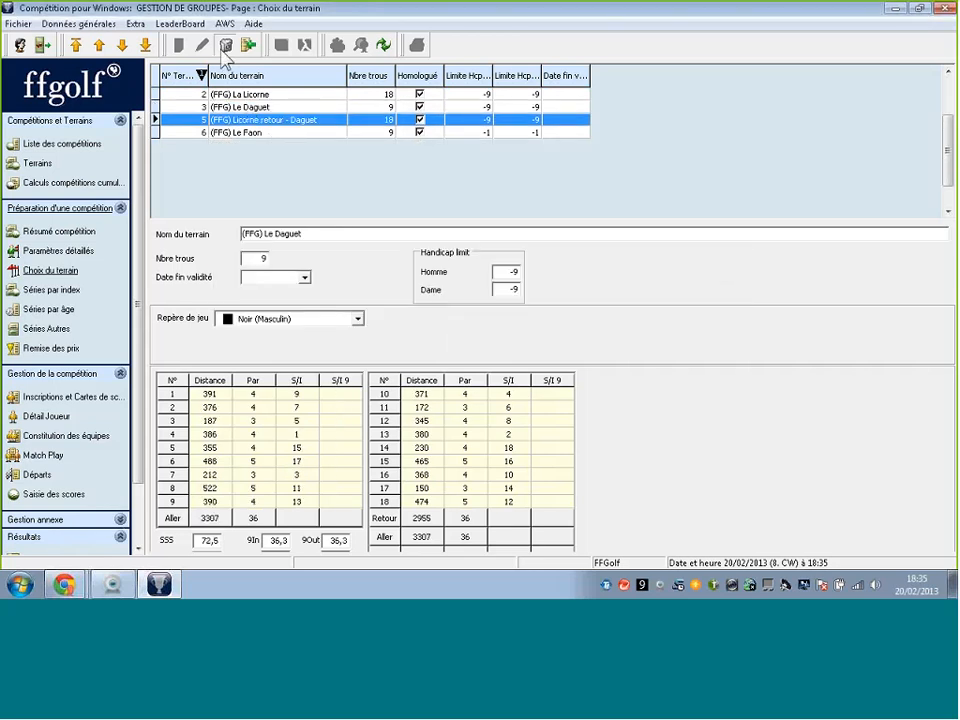
# Step: Delete (FFG) Licorne retour - Daguet and (FFG) Le Faon from the competition's courses
pyautogui.click(178, 45)
pyautogui.click(415, 387)
pyautogui.click(474, 326)
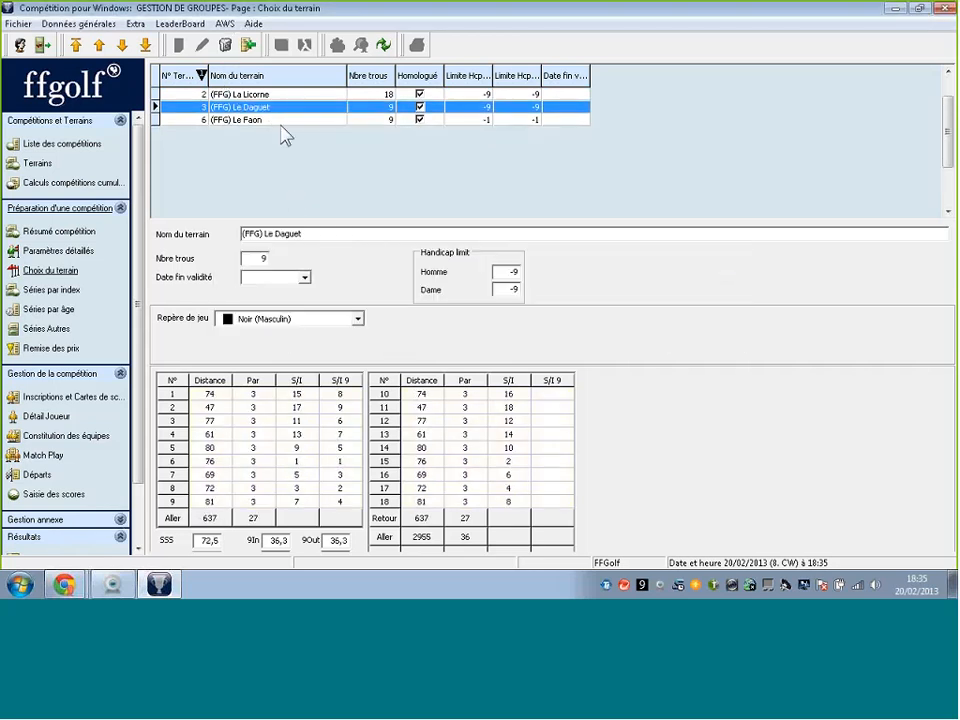
pyautogui.click(283, 120)
pyautogui.click(178, 45)
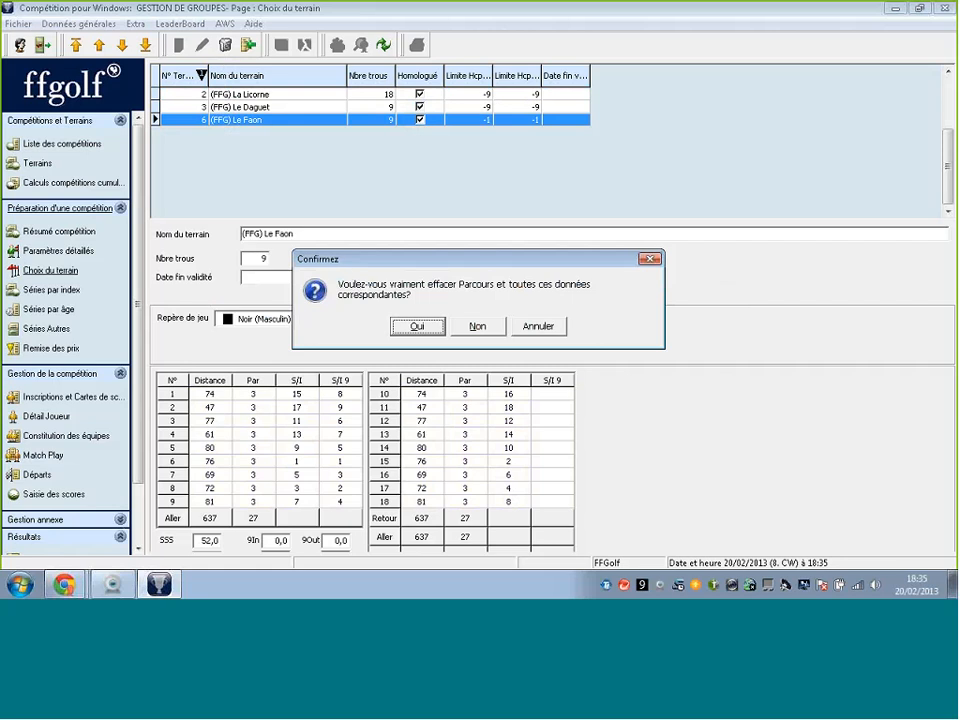
pyautogui.click(414, 327)
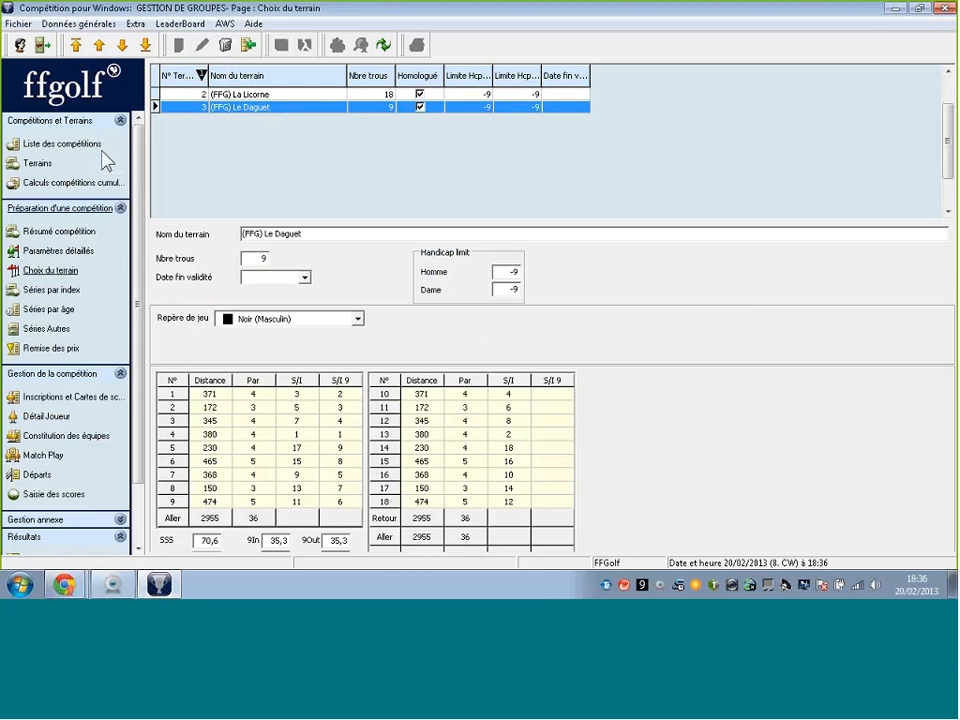
# Step: Review the index series settings for the men and the ladies
pyautogui.click(58, 292)
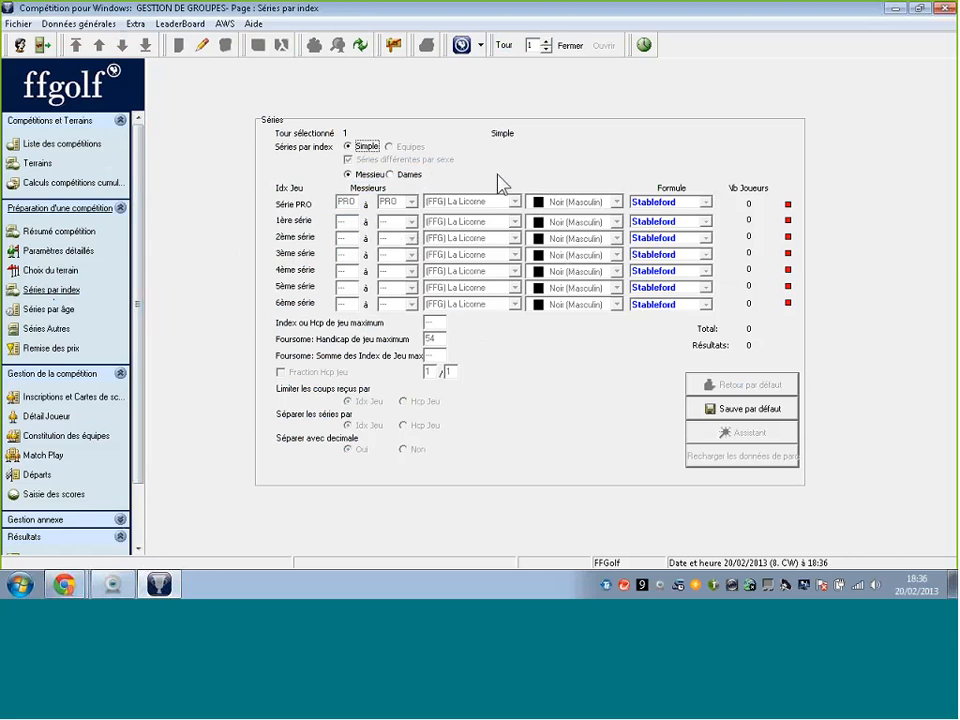
pyautogui.click(390, 174)
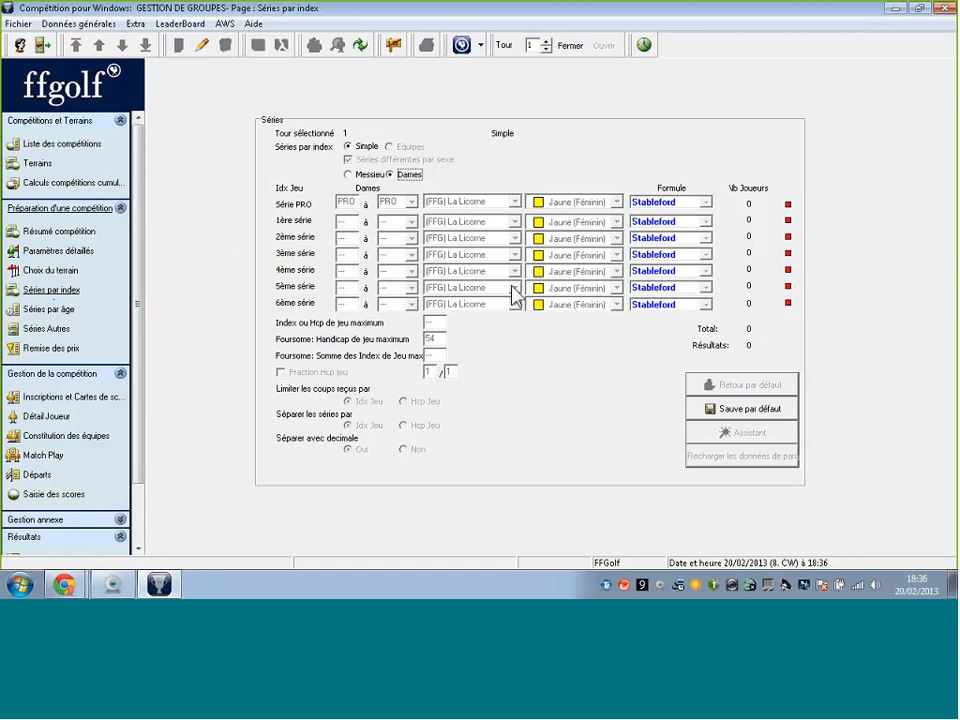
pyautogui.click(368, 176)
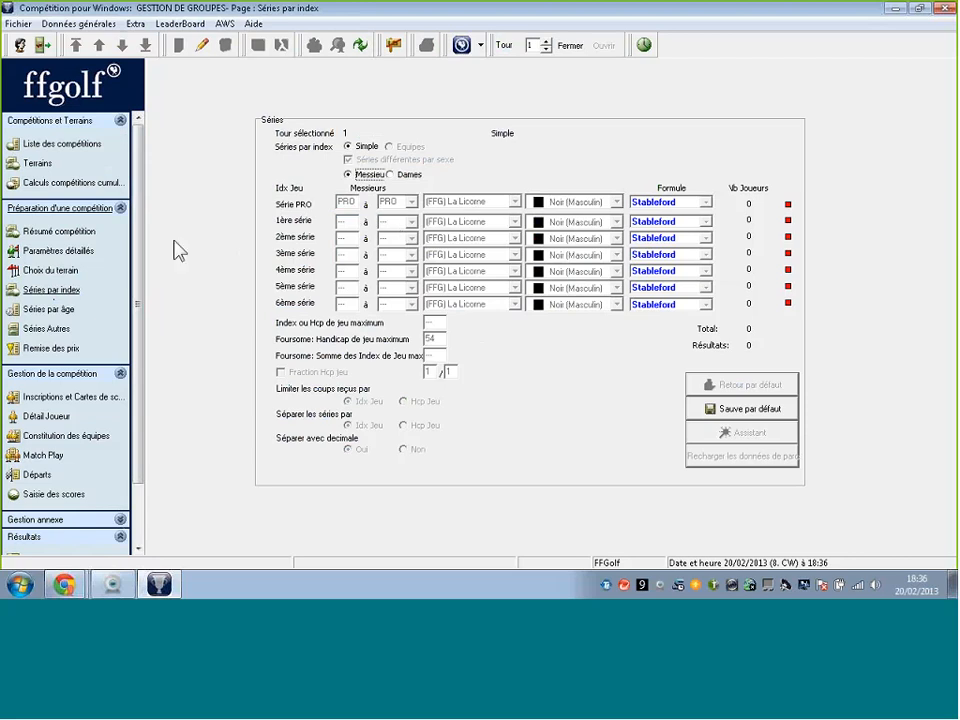
# Step: Open the competition's other series and rename the men's group 1 as Groupe 1 M (Licorne Daguet)
pyautogui.click(51, 334)
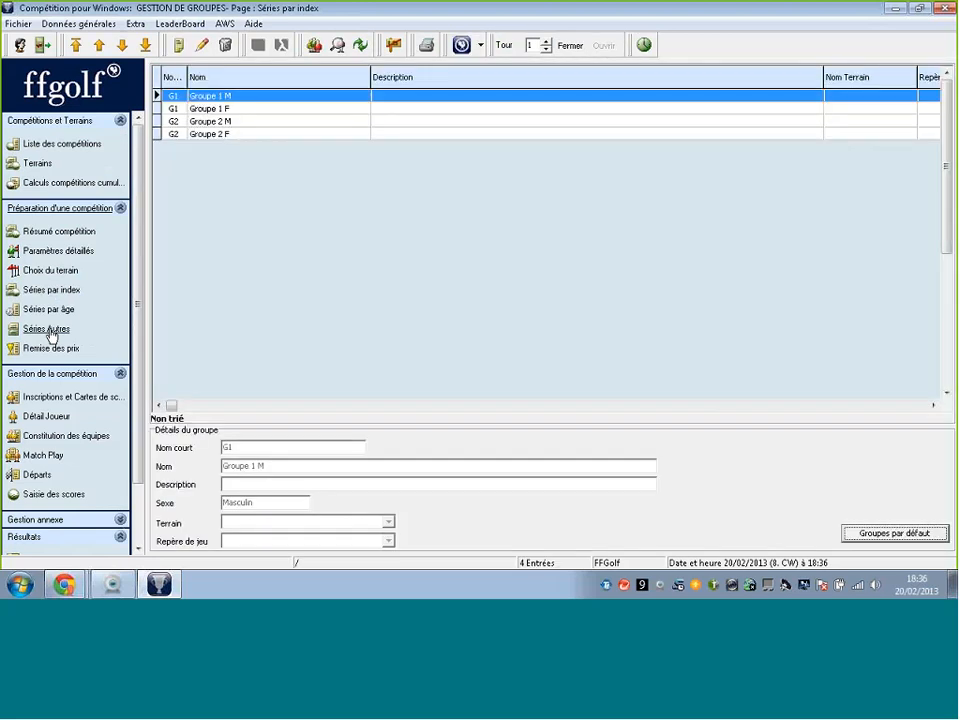
pyautogui.press('ctrl')
pyautogui.press('ctrl')
pyautogui.click(203, 47)
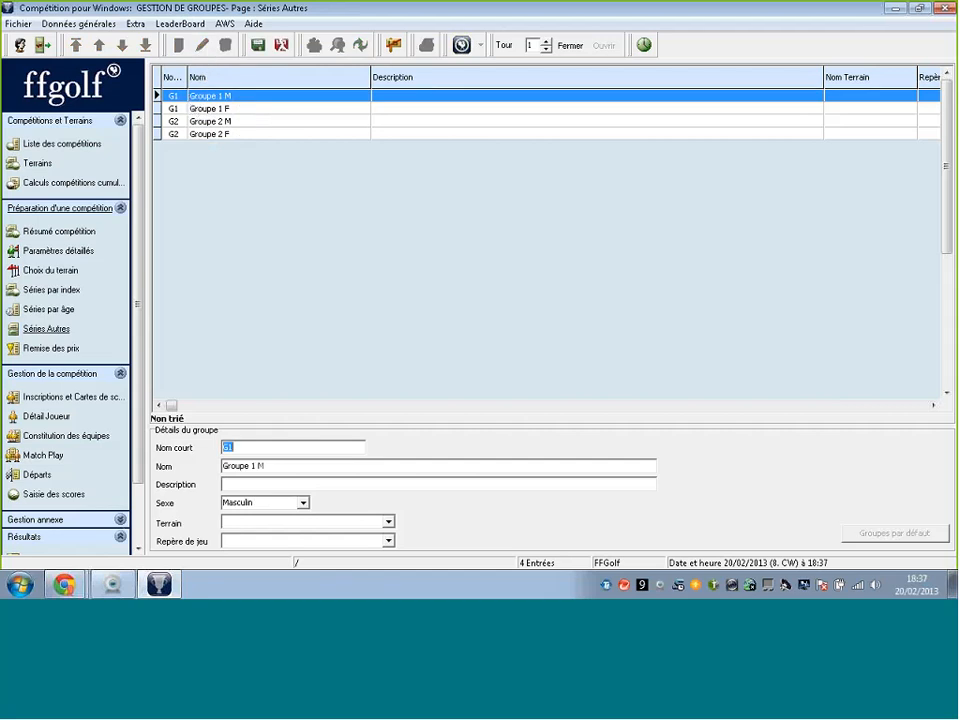
pyautogui.press('ctrl')
pyautogui.click(261, 451)
pyautogui.click(301, 466)
pyautogui.write('(Licorne Daguet)')
# Step: Assign (FFG) La Licorne and Blanc (Masculin) tees to the men's group 1, saving for round 1 only and updating its players' assignments
pyautogui.click(259, 523)
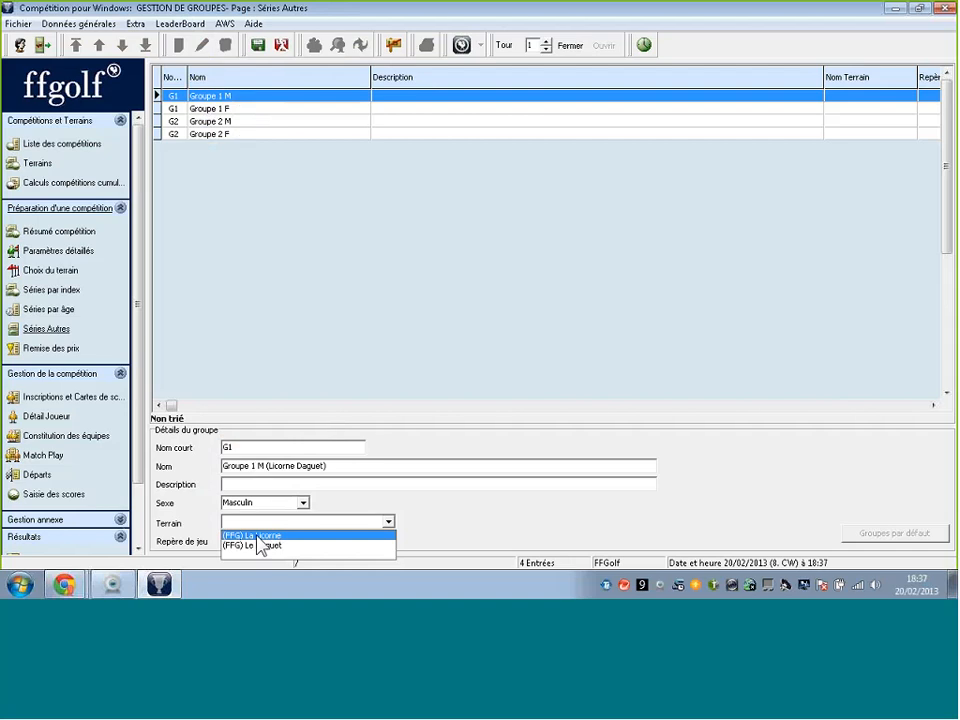
pyautogui.click(261, 536)
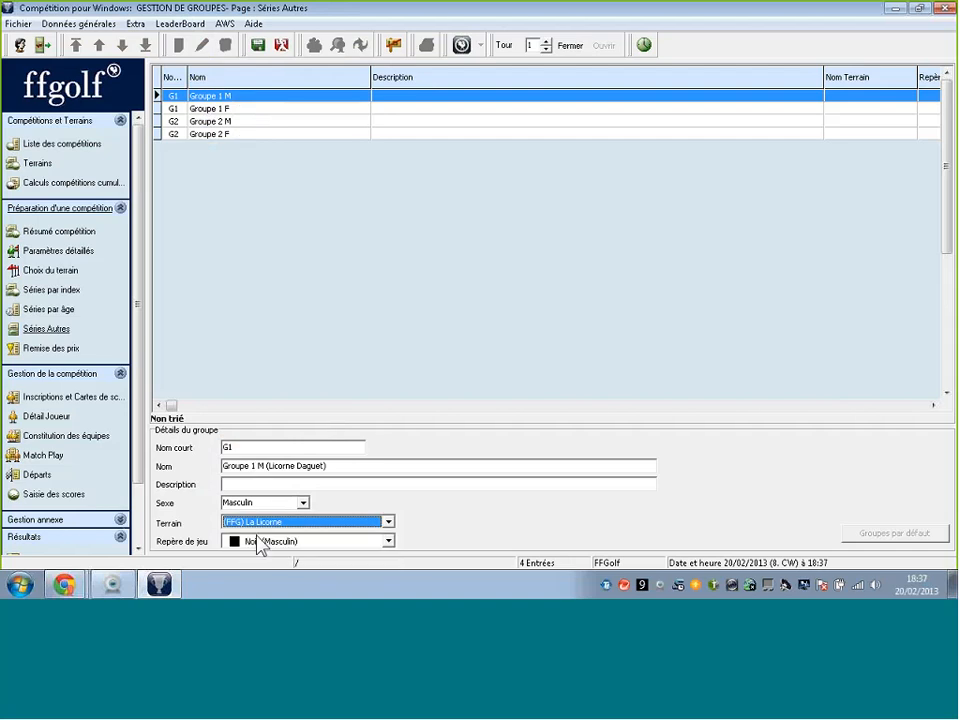
pyautogui.click(259, 541)
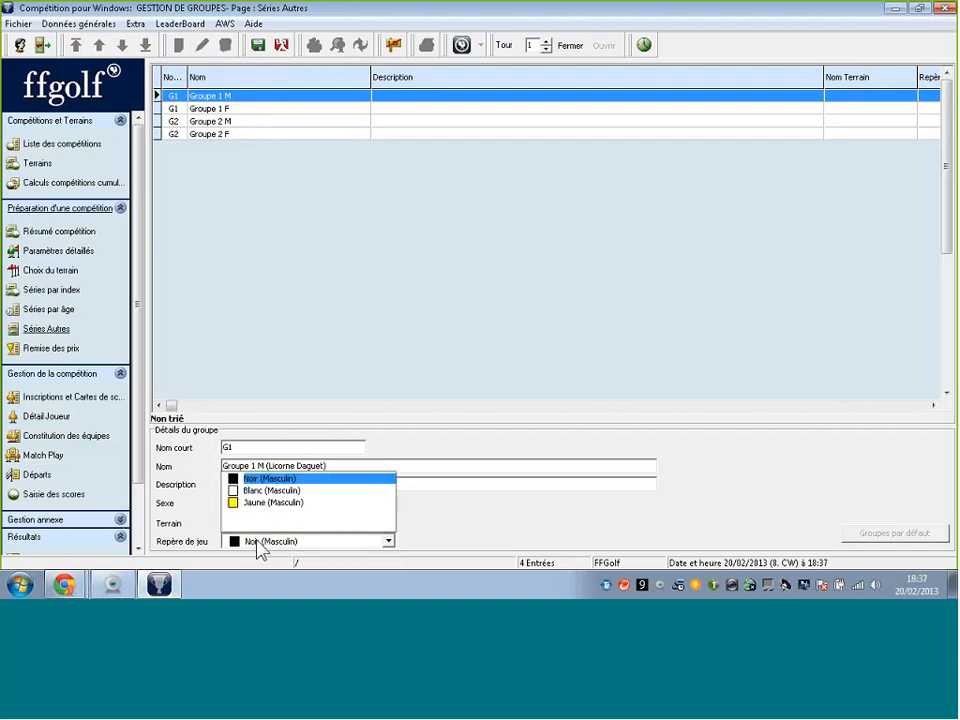
pyautogui.click(273, 492)
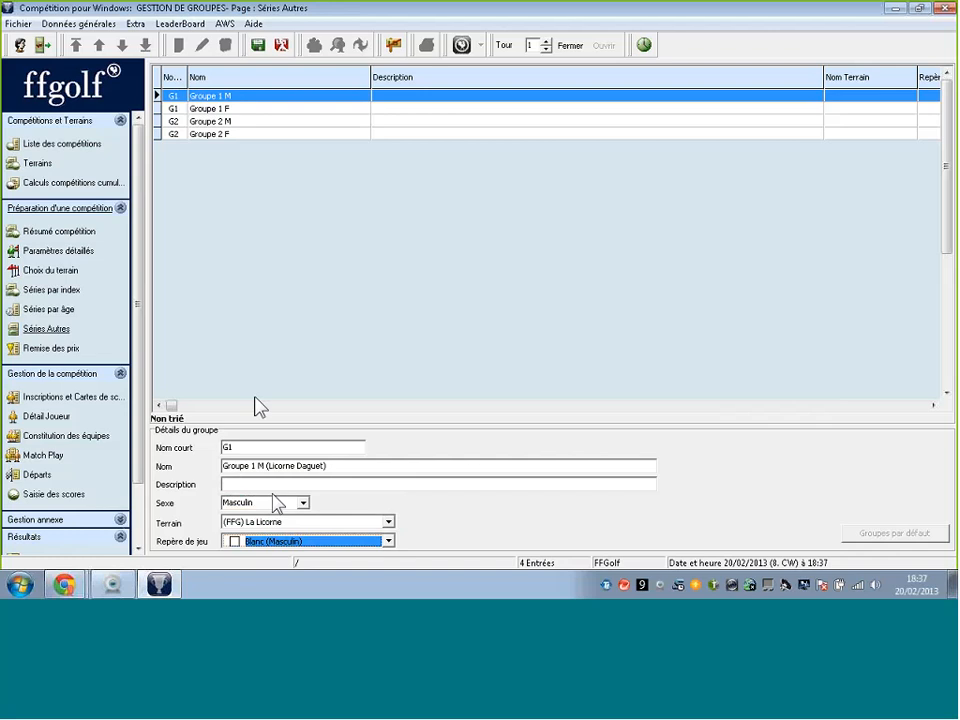
pyautogui.click(266, 57)
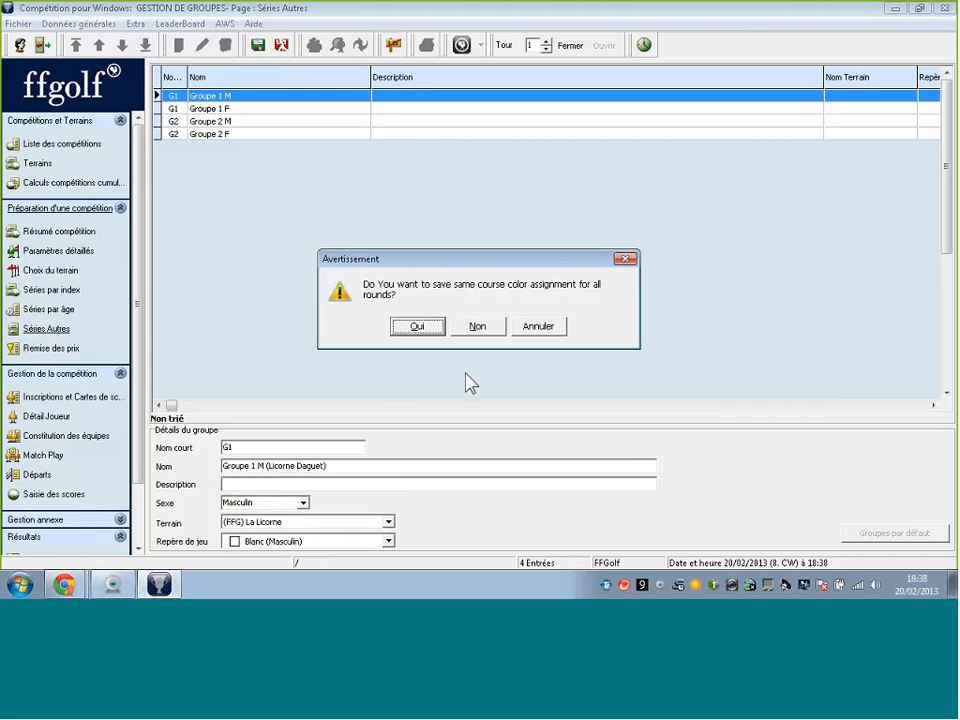
pyautogui.click(474, 332)
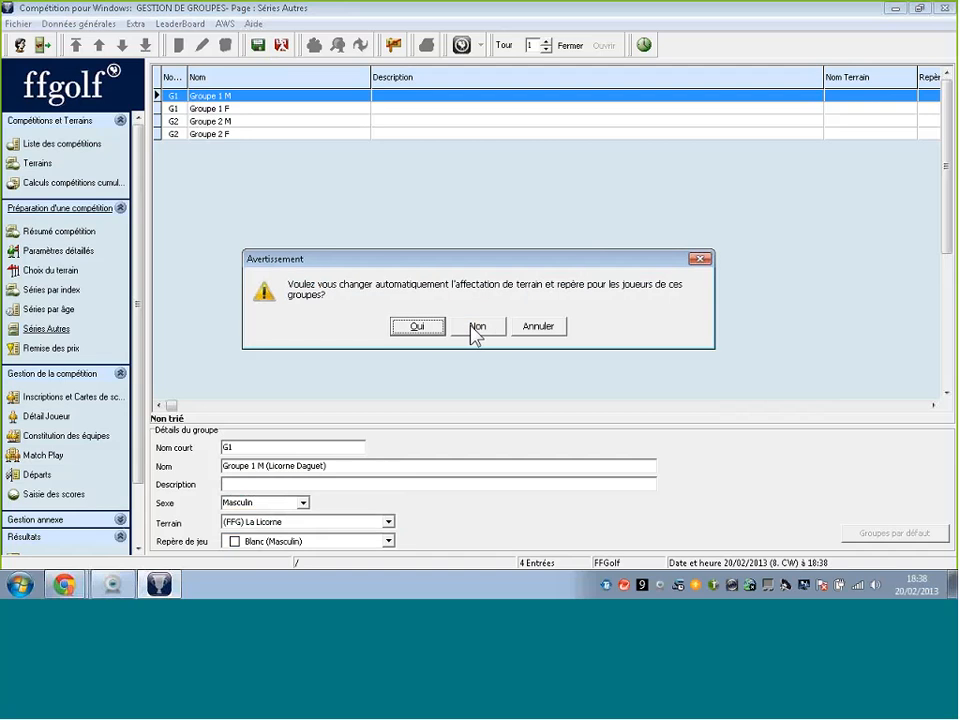
pyautogui.click(418, 327)
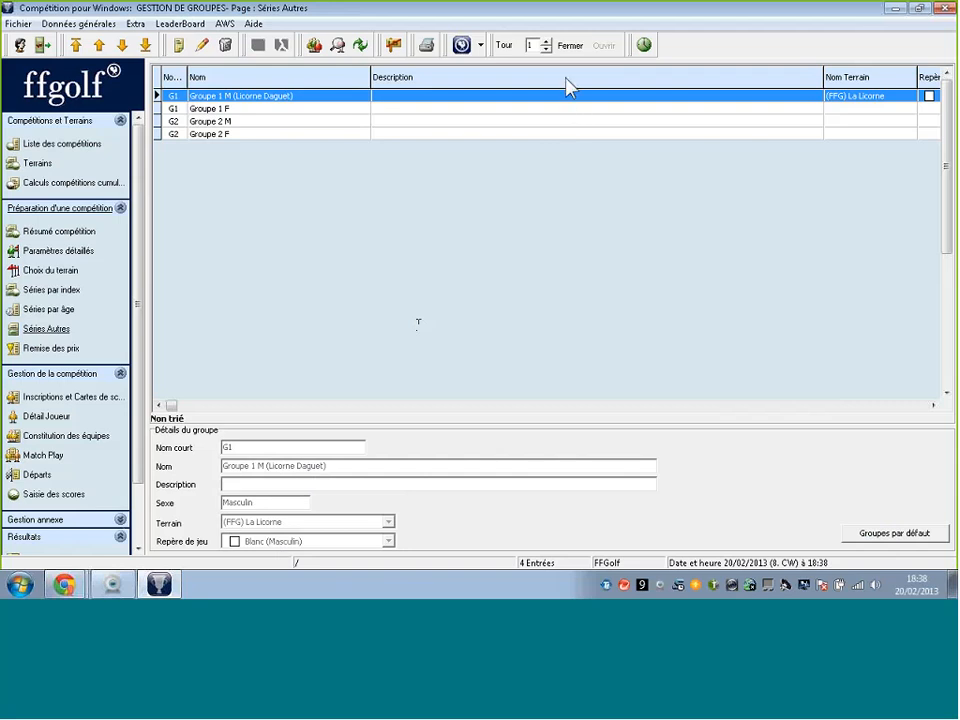
# Step: For round 2, assign (FFG) Le Daguet and Blanc (Masculin) tees to the men's group 1, saving for that round only and updating its players' assignments
pyautogui.click(546, 42)
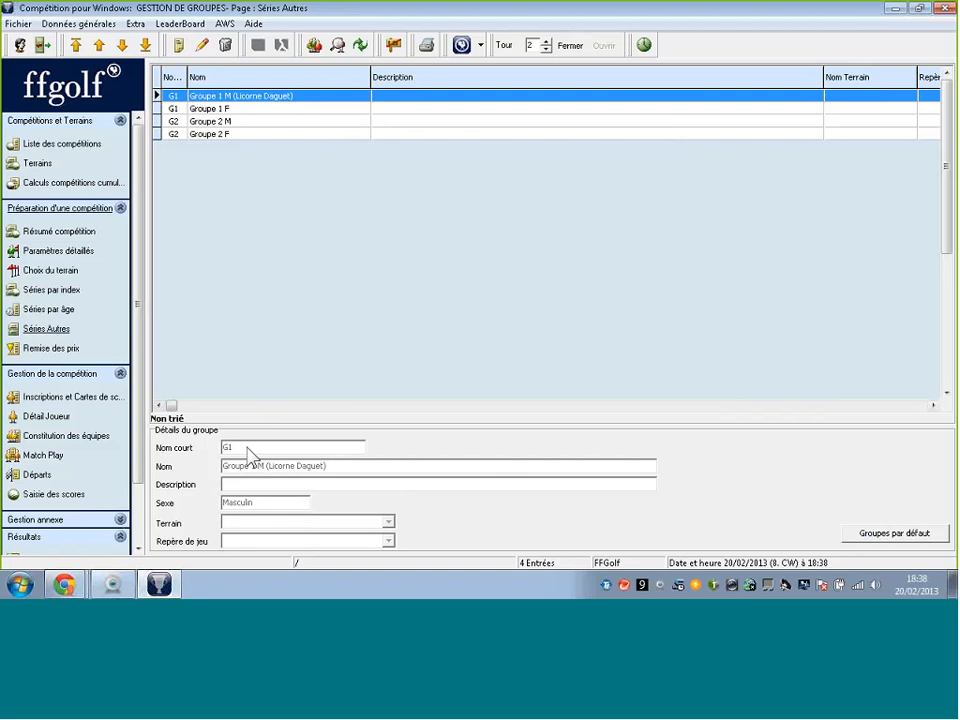
pyautogui.click(201, 45)
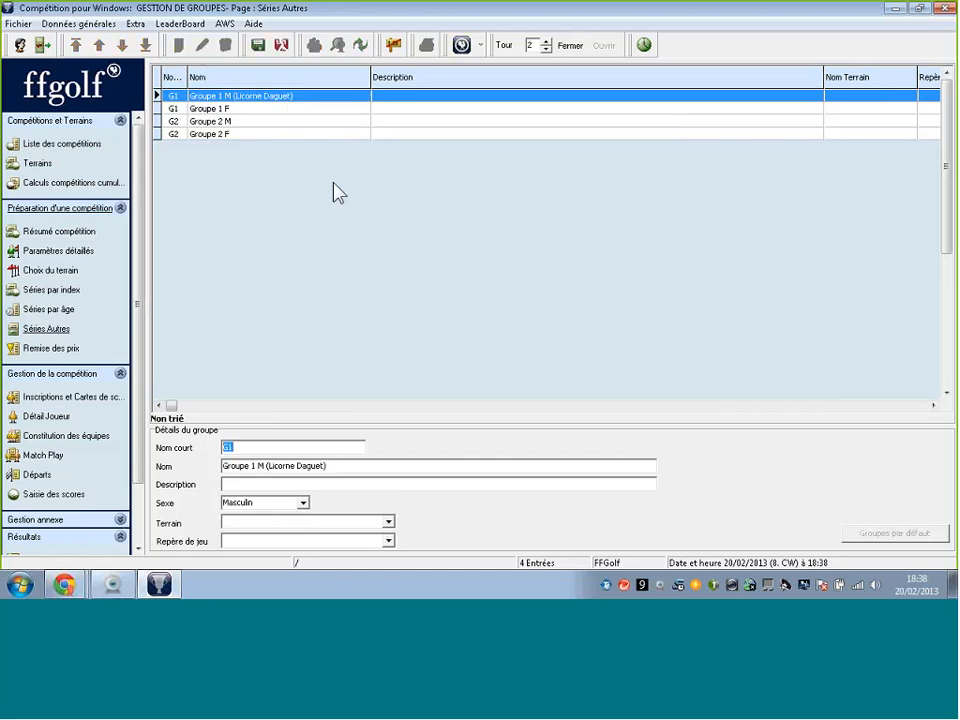
pyautogui.click(388, 521)
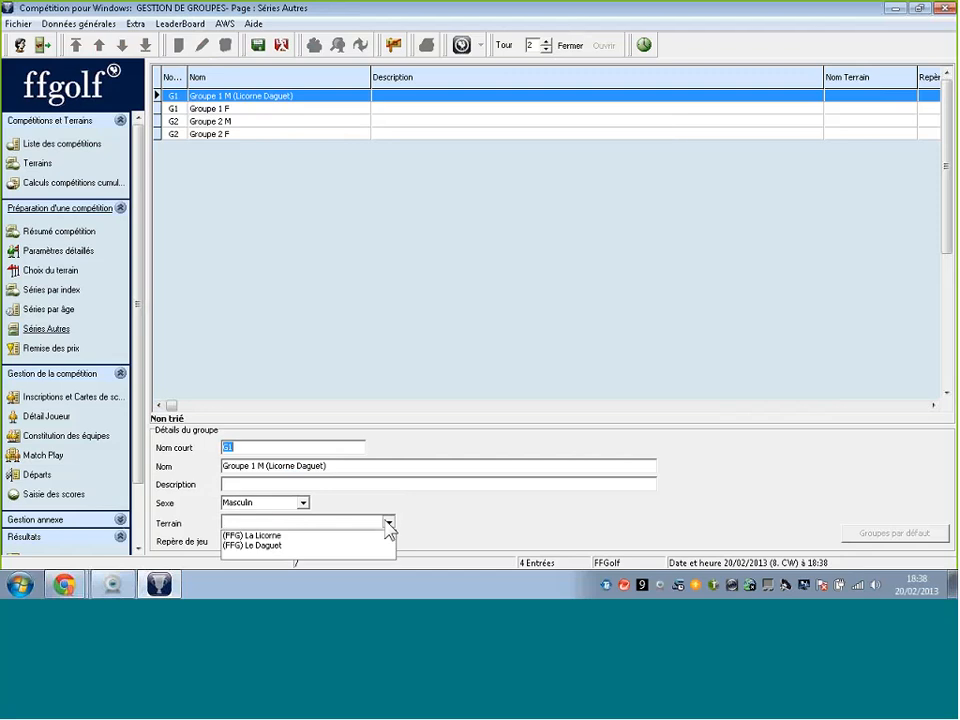
pyautogui.click(280, 546)
pyautogui.click(286, 541)
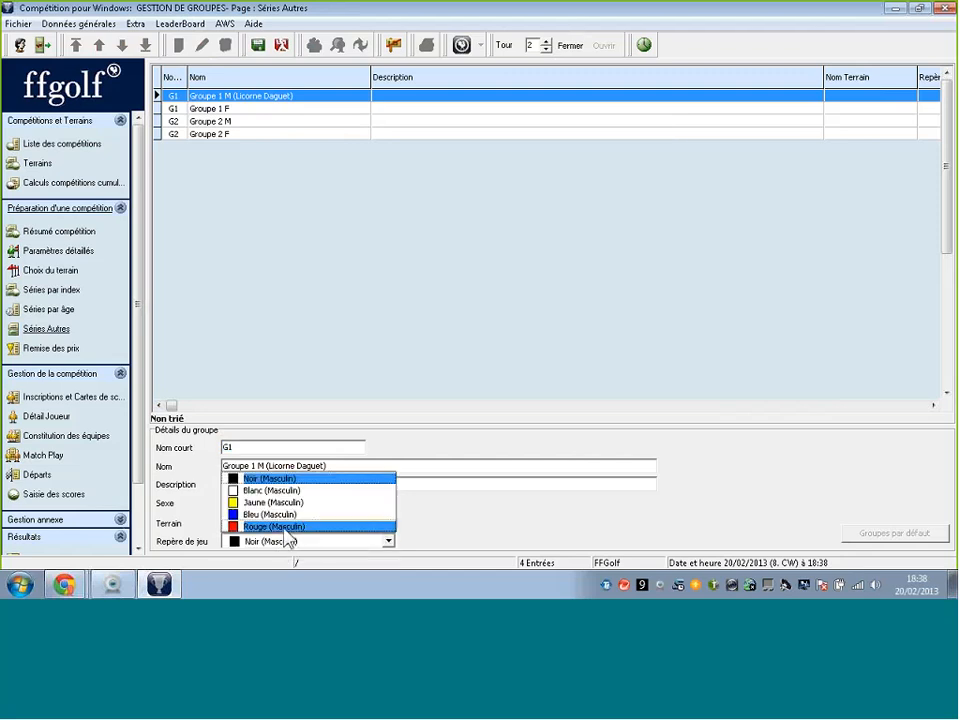
pyautogui.click(290, 493)
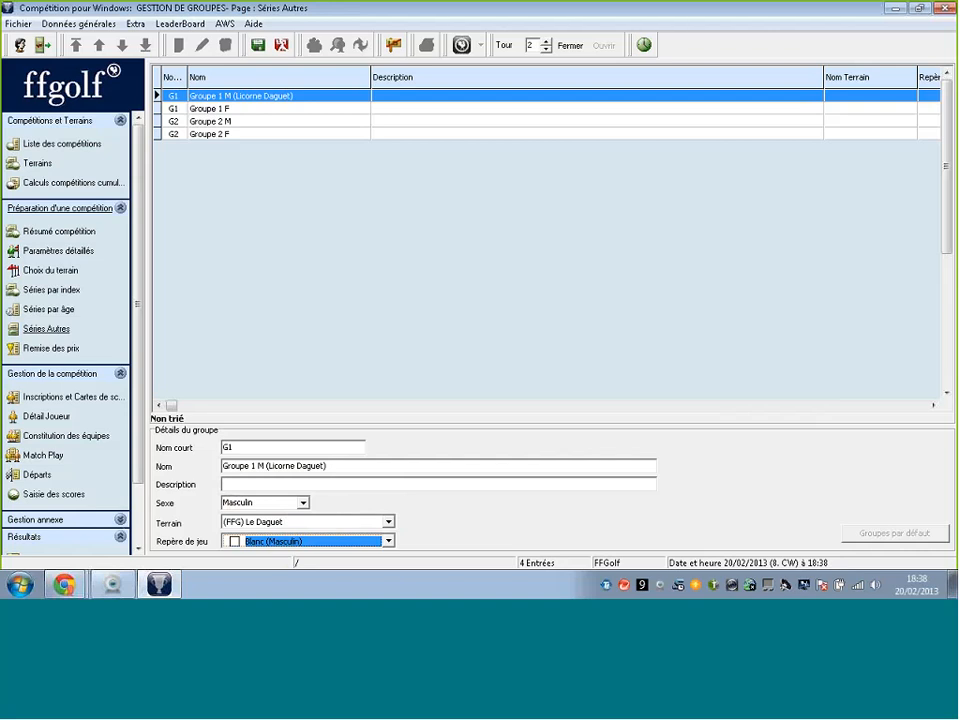
pyautogui.click(258, 45)
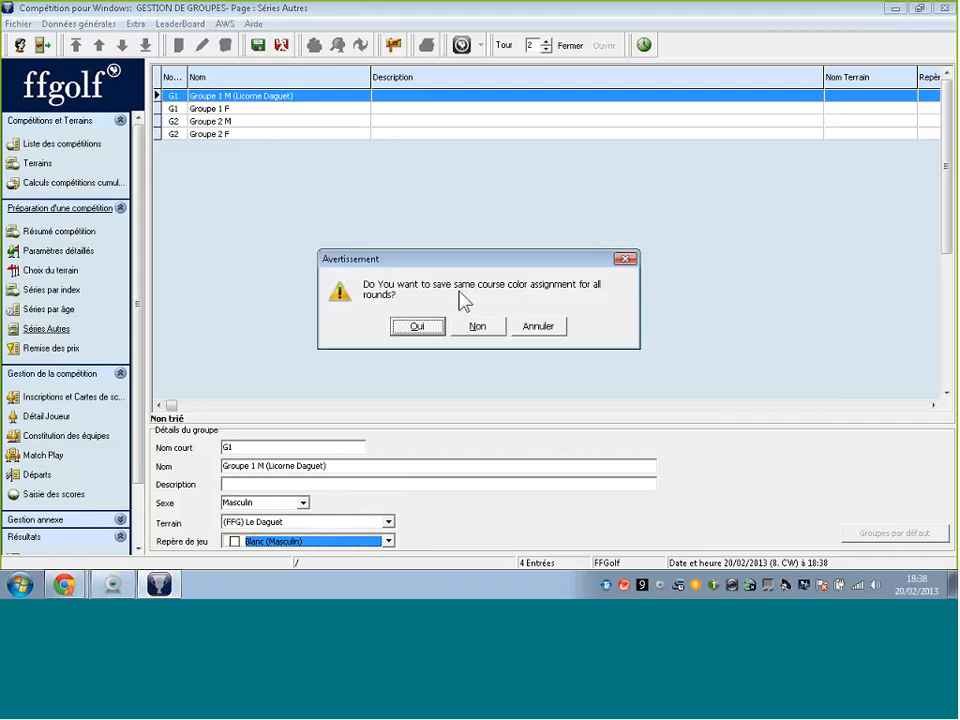
pyautogui.click(417, 329)
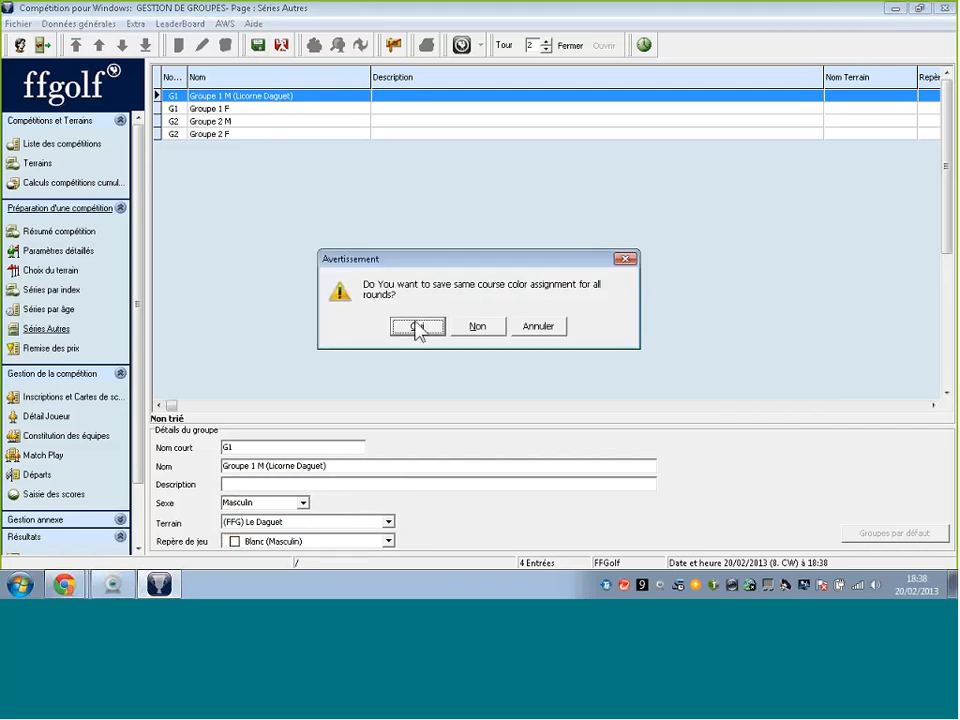
pyautogui.click(478, 328)
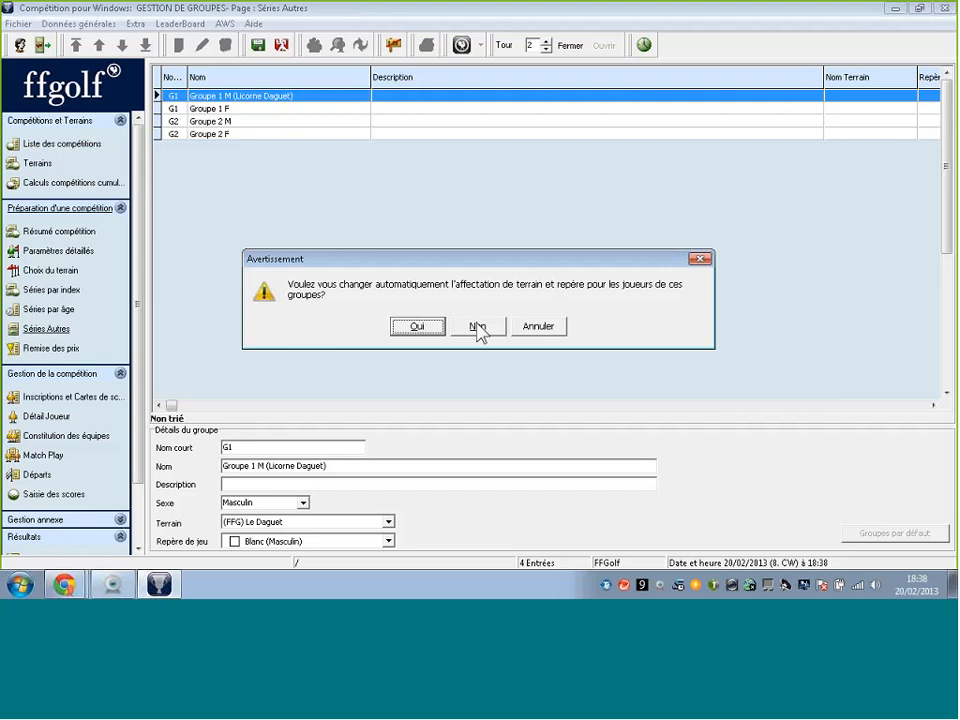
pyautogui.click(416, 324)
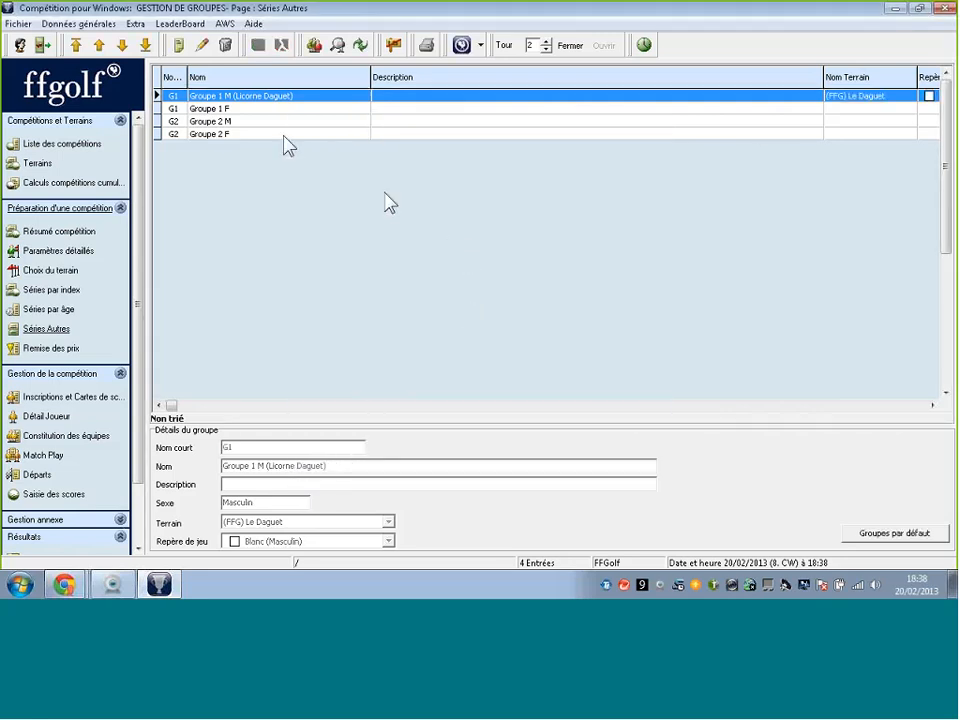
# Step: Return to round 1 and rename the women's group 1 as Groupe 1 F (Licorne Daguet)
pyautogui.click(546, 50)
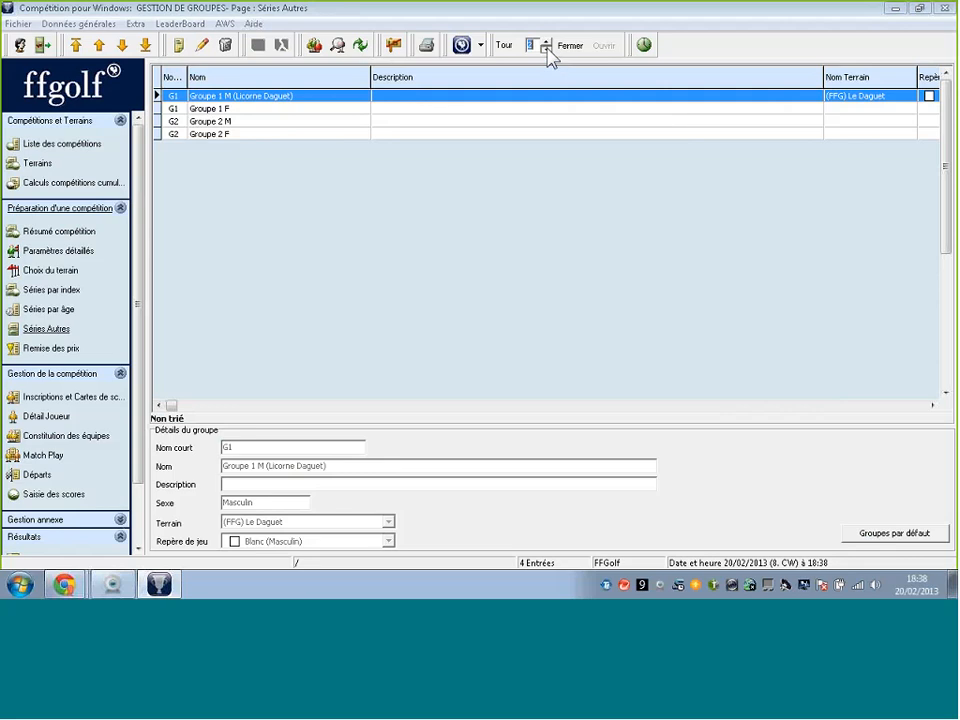
pyautogui.click(266, 109)
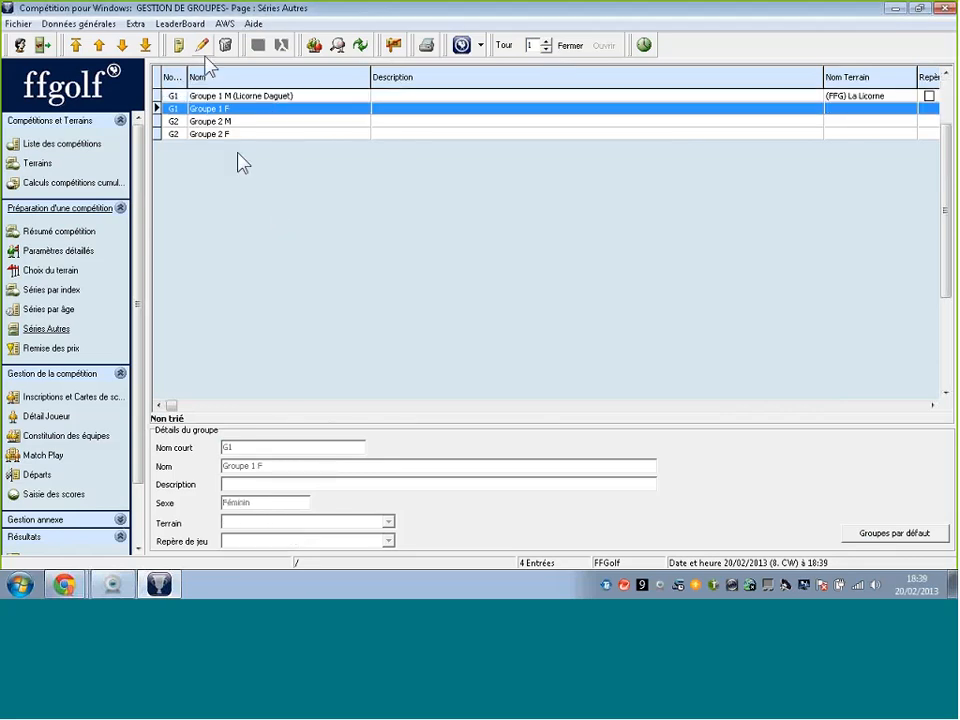
pyautogui.click(204, 48)
pyautogui.click(335, 467)
pyautogui.write('(Li')
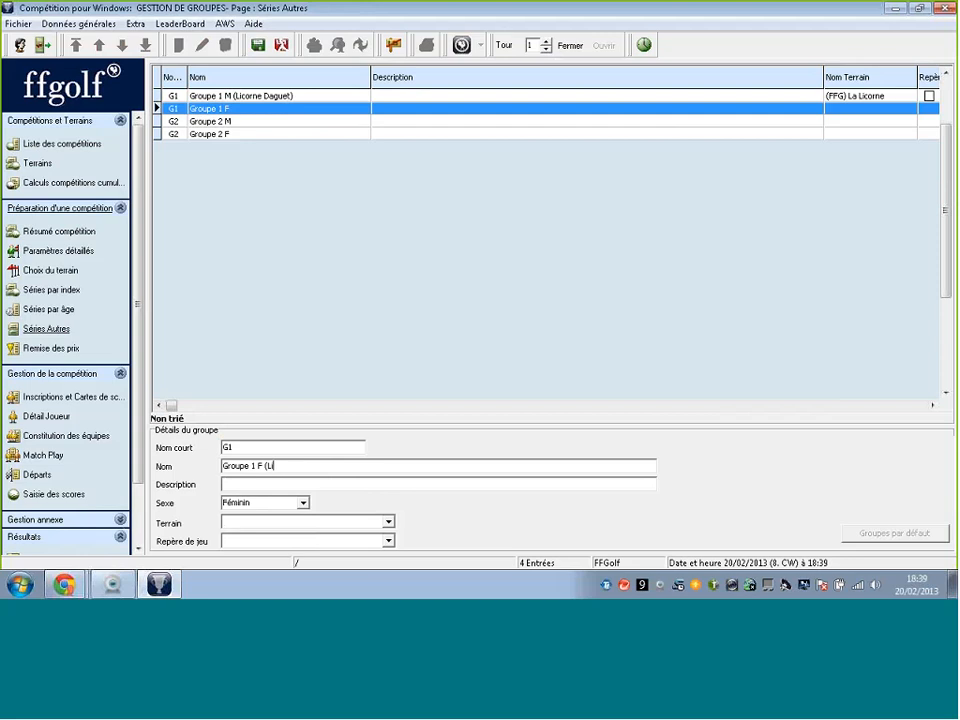
pyautogui.write('corne Daguet)')
# Step: Assign (FFG) La Licorne and Bleu (Féminin) tees to the women's group 1, saving for round 1 only and updating its players' assignments
pyautogui.click(332, 527)
pyautogui.click(306, 546)
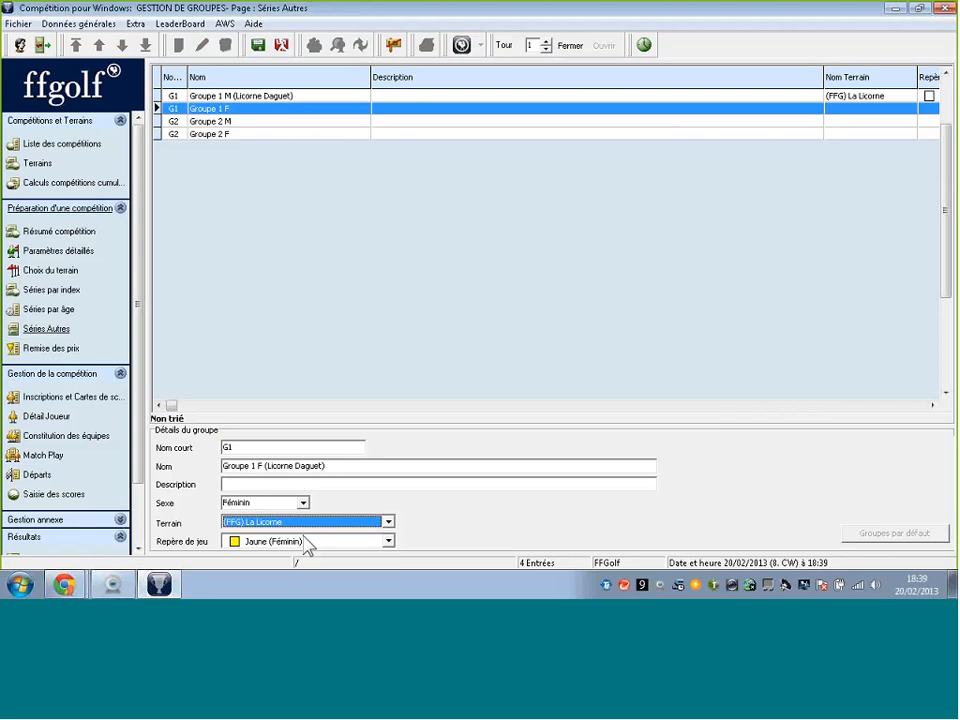
pyautogui.click(306, 545)
pyautogui.click(298, 566)
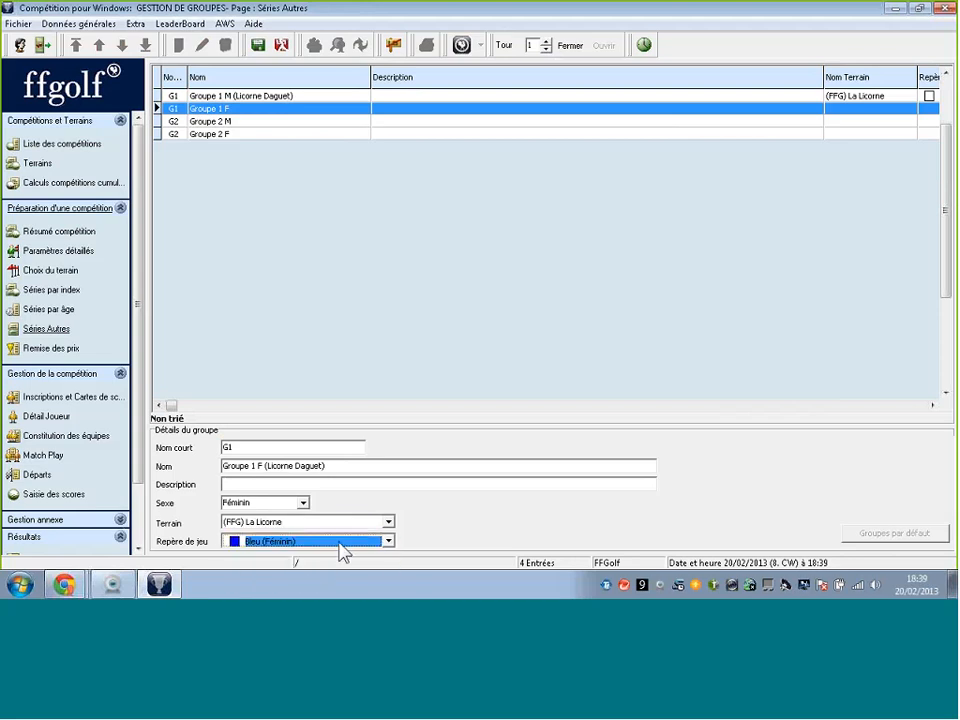
pyautogui.click(259, 50)
pyautogui.click(480, 327)
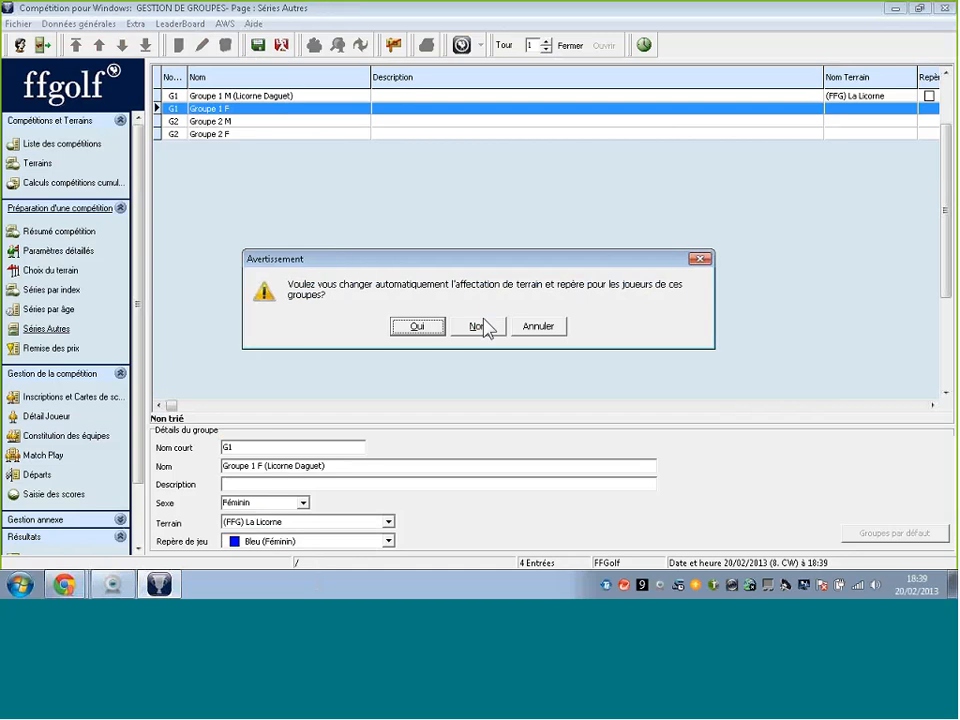
pyautogui.click(419, 324)
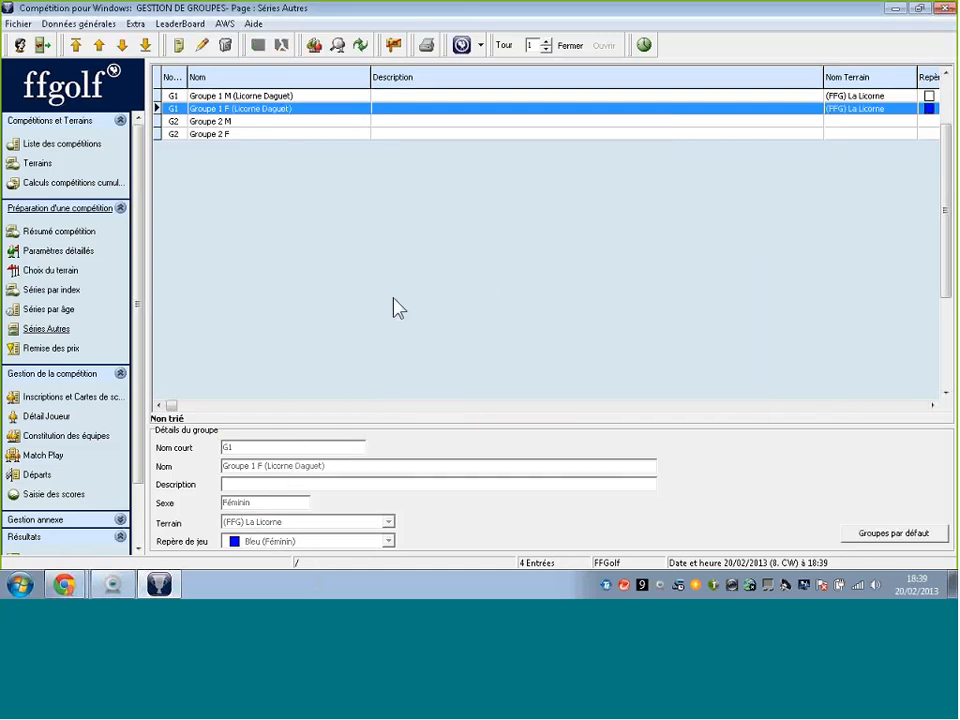
# Step: For round 2, assign (FFG) Le Daguet and Bleu (Féminin) tees to the women's group 1, saving for that round only and updating its players' assignments
pyautogui.click(546, 42)
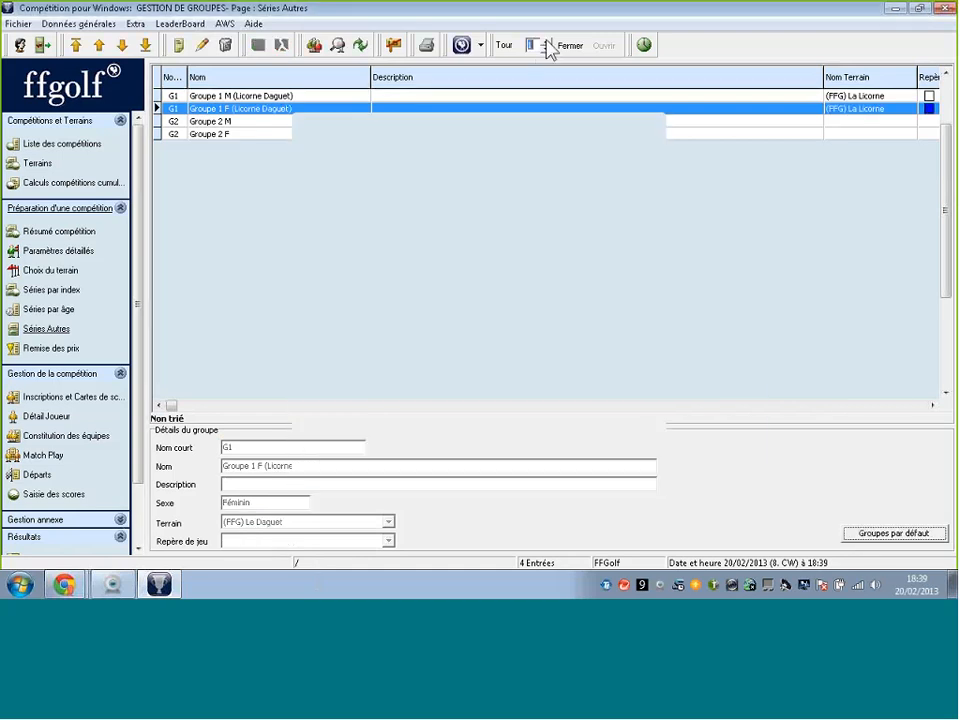
pyautogui.click(203, 46)
pyautogui.click(268, 522)
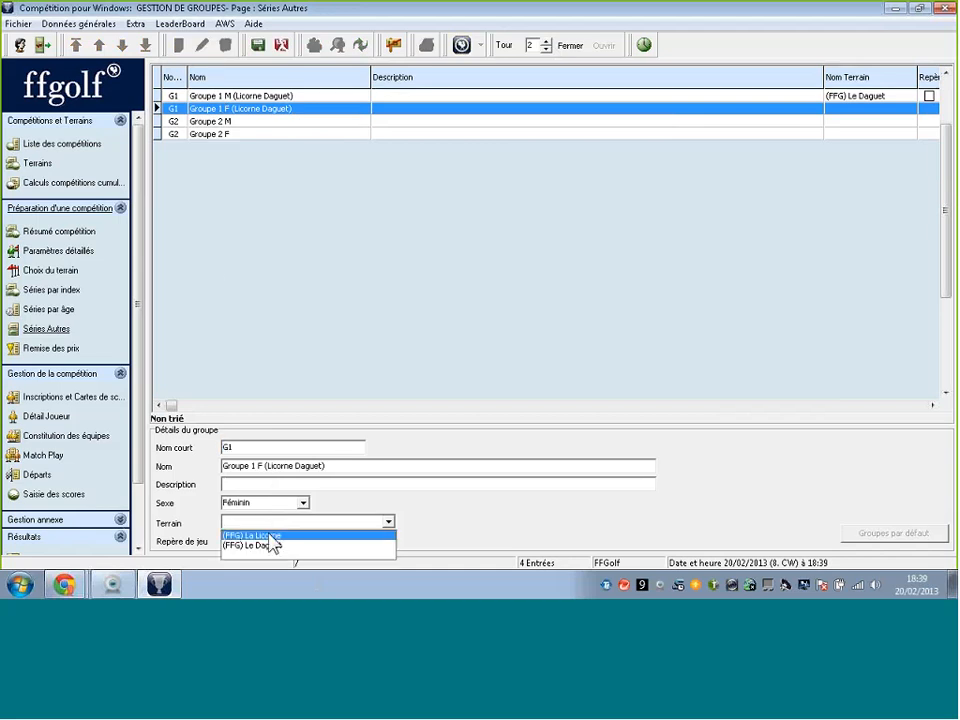
pyautogui.click(272, 537)
pyautogui.click(277, 545)
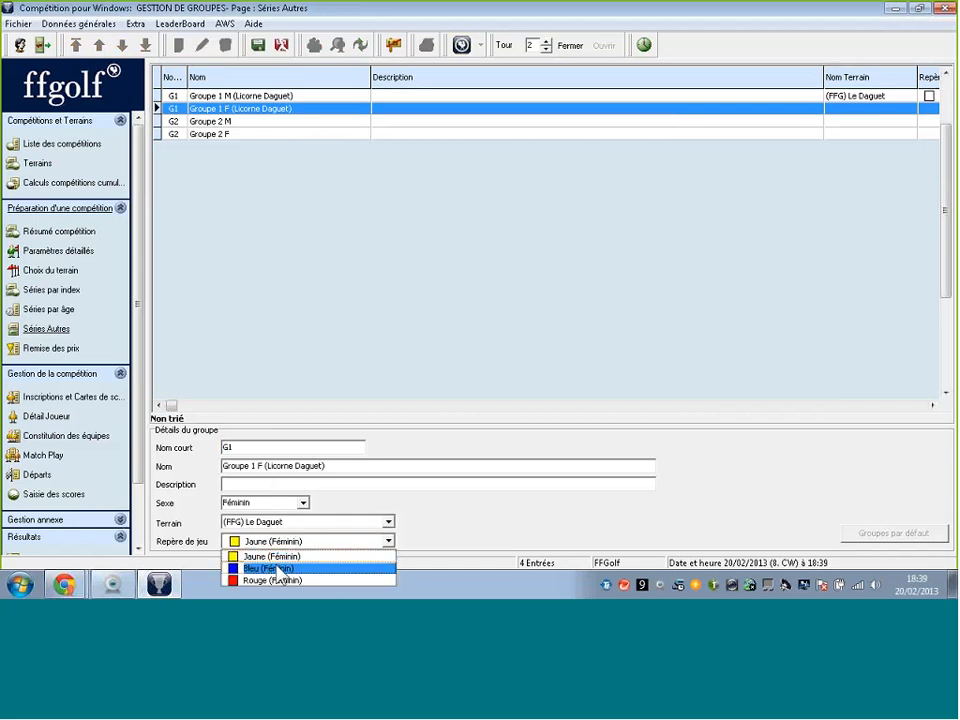
pyautogui.click(275, 567)
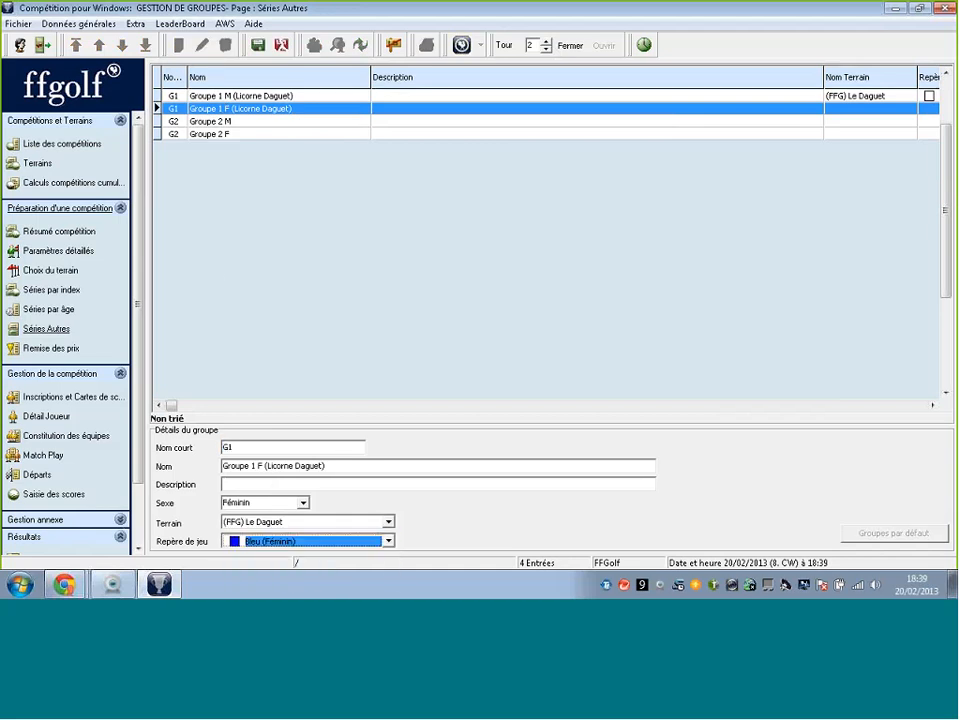
pyautogui.click(259, 50)
pyautogui.click(476, 327)
pyautogui.click(409, 329)
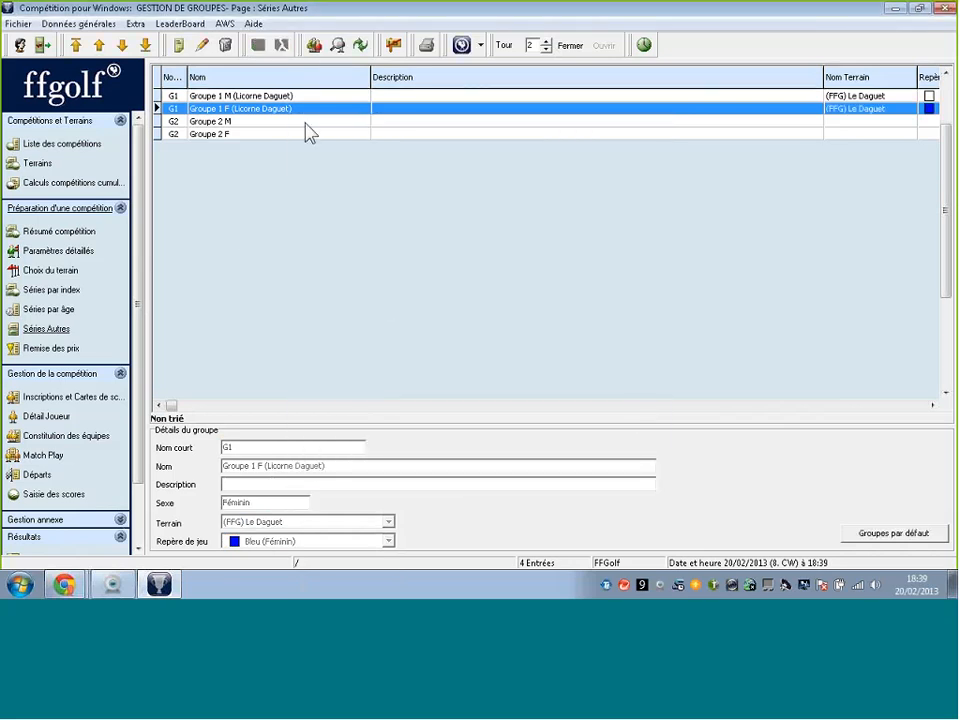
# Step: Narrow the Description column to fit the course and tee columns in the group list, and return to round 1
pyautogui.moveTo(820, 80); pyautogui.dragTo(726, 80)
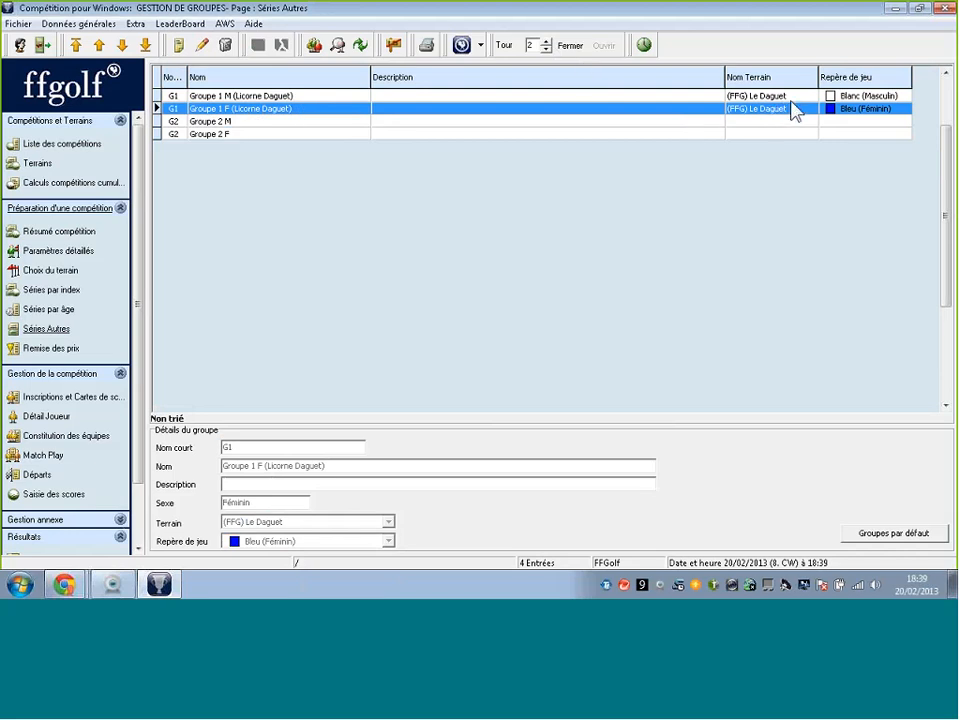
pyautogui.click(546, 43)
pyautogui.click(546, 50)
# Step: Rename the men's group 2 as Groupe 2 M (Daguet Licorne)
pyautogui.click(279, 121)
pyautogui.click(201, 47)
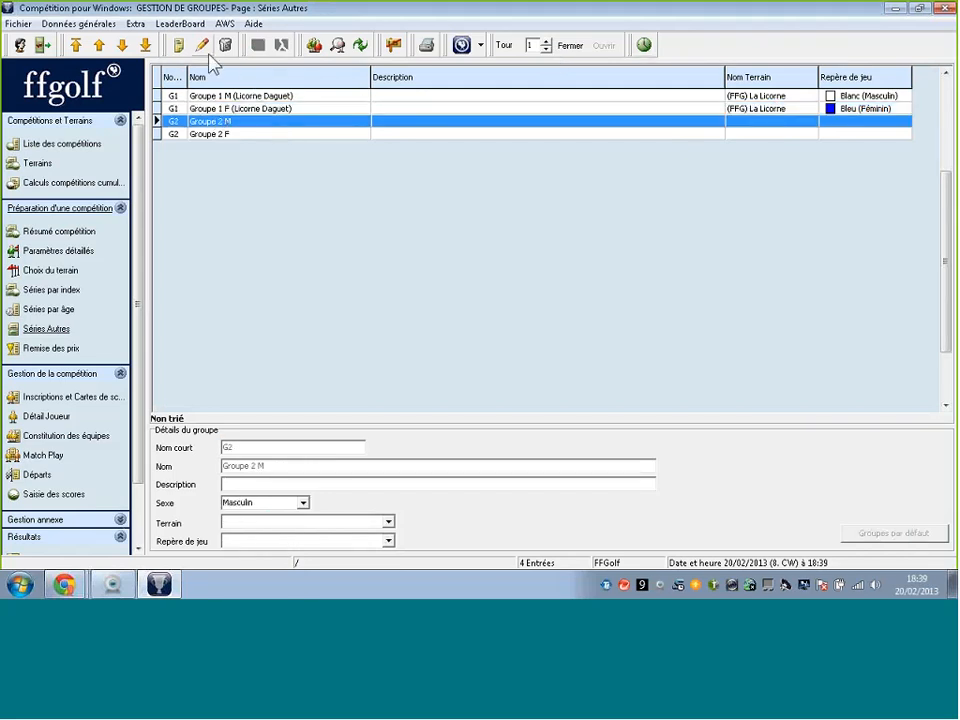
pyautogui.click(293, 467)
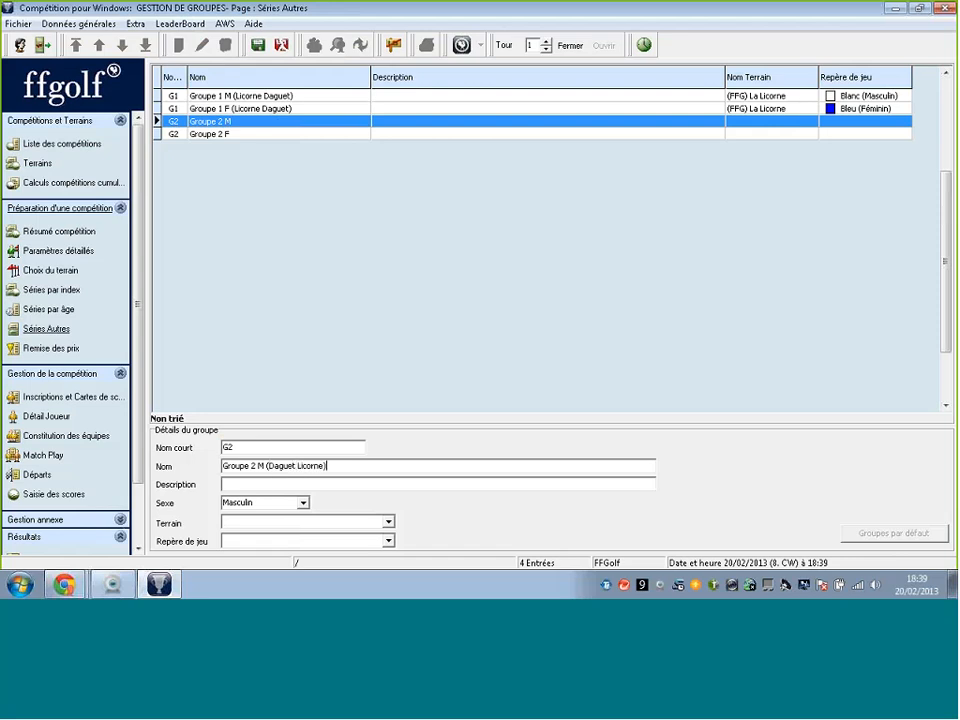
pyautogui.write('(Daguet Licorne)')
# Step: Assign (FFG) Le Daguet and Jaune (Masculin) tees to the men's group 2, saving for round 1 only and updating its players' assignments
pyautogui.click(322, 524)
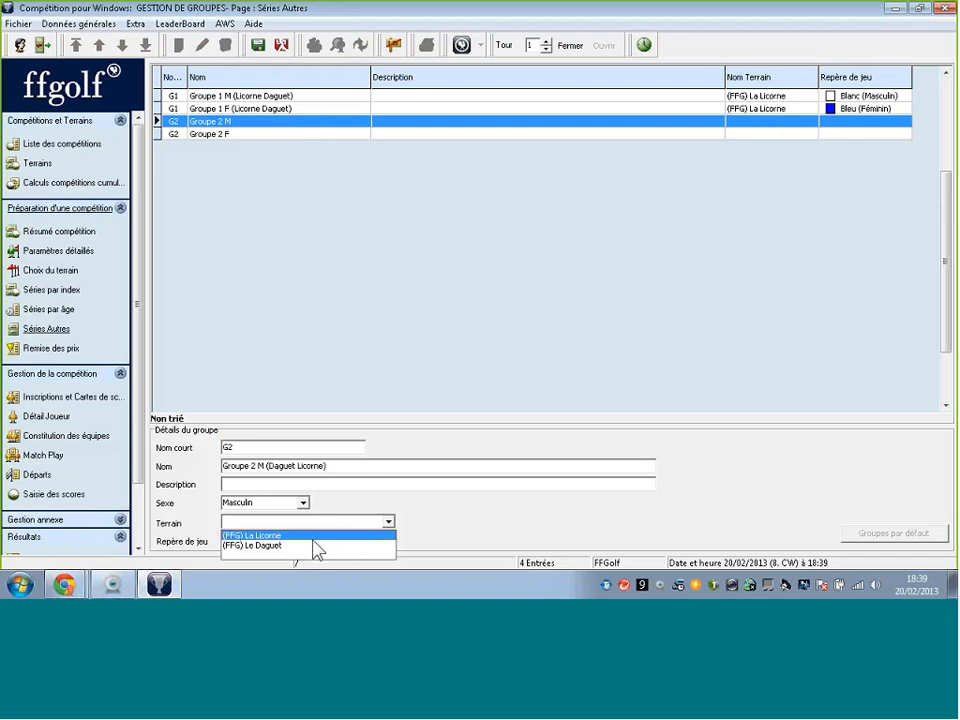
pyautogui.click(314, 546)
pyautogui.click(314, 542)
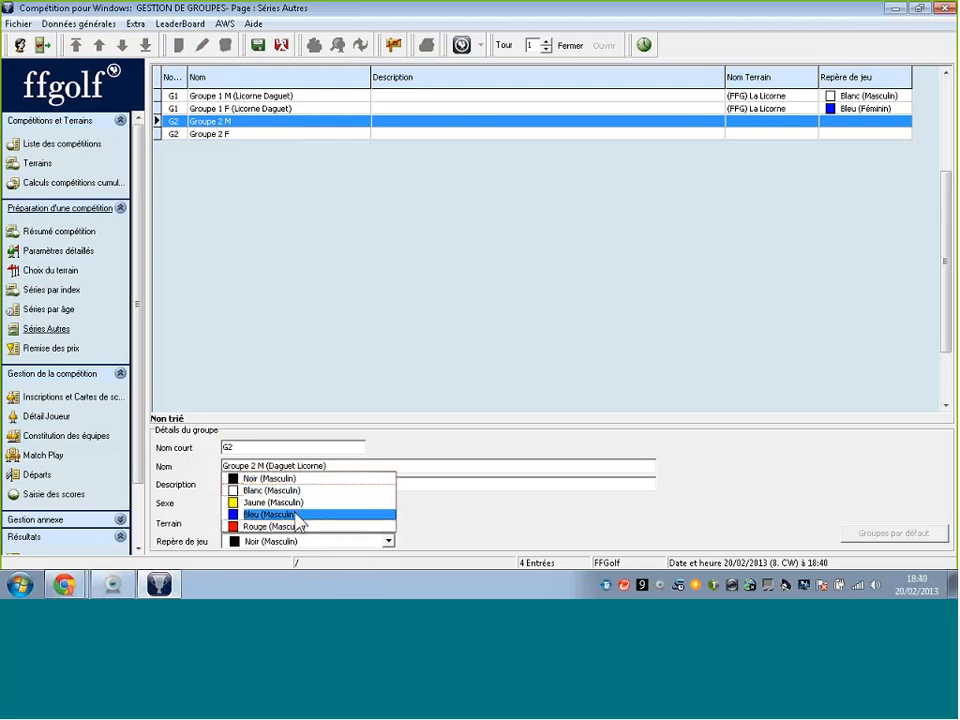
pyautogui.click(297, 500)
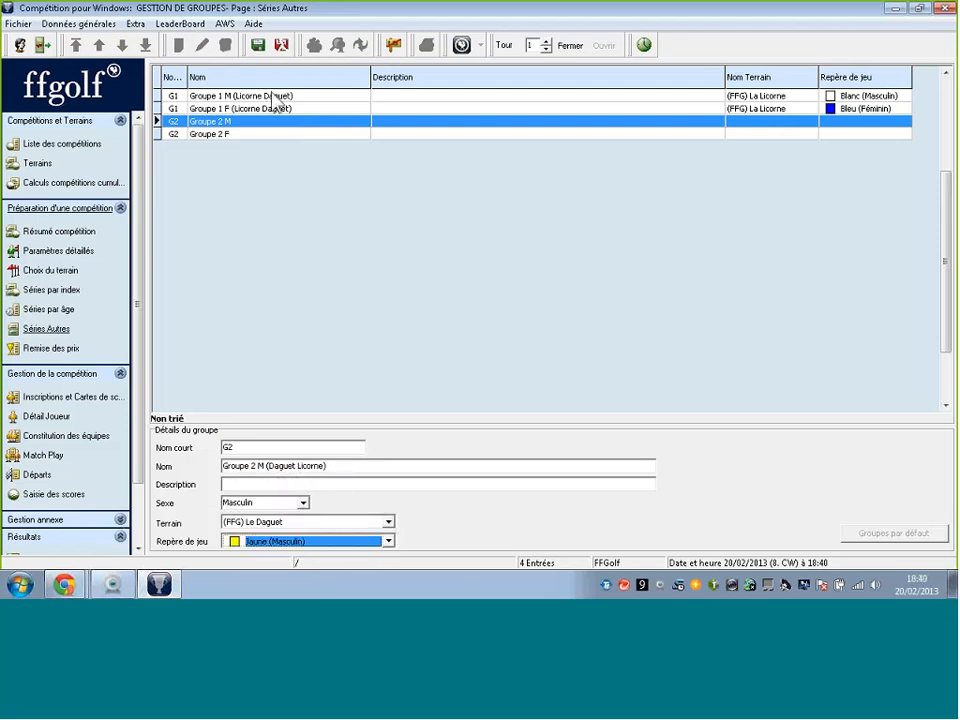
pyautogui.click(257, 46)
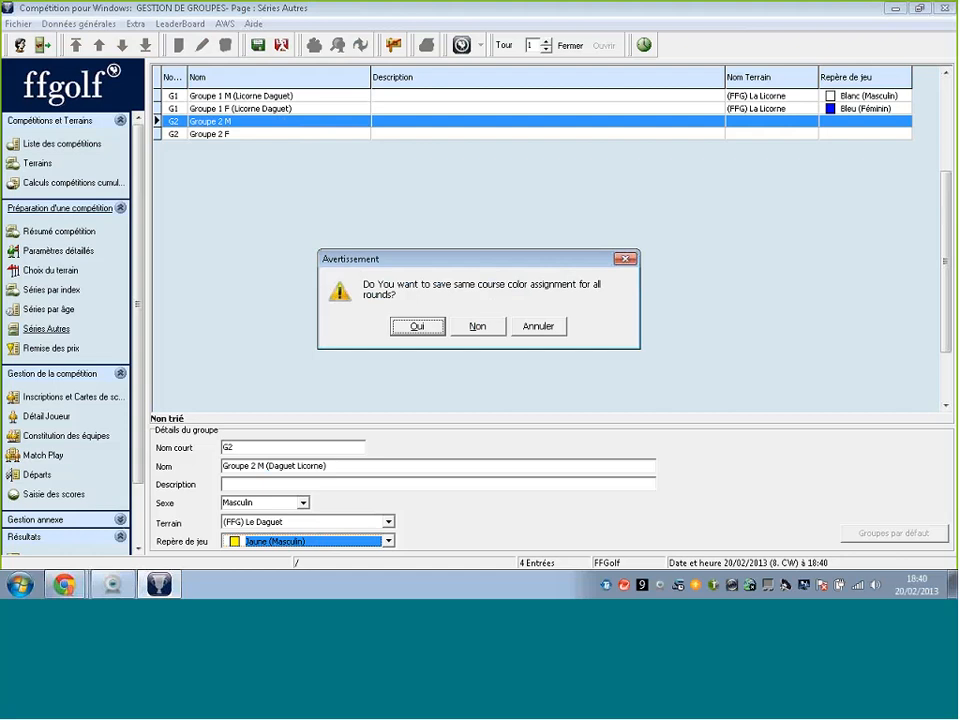
pyautogui.click(472, 332)
pyautogui.click(401, 328)
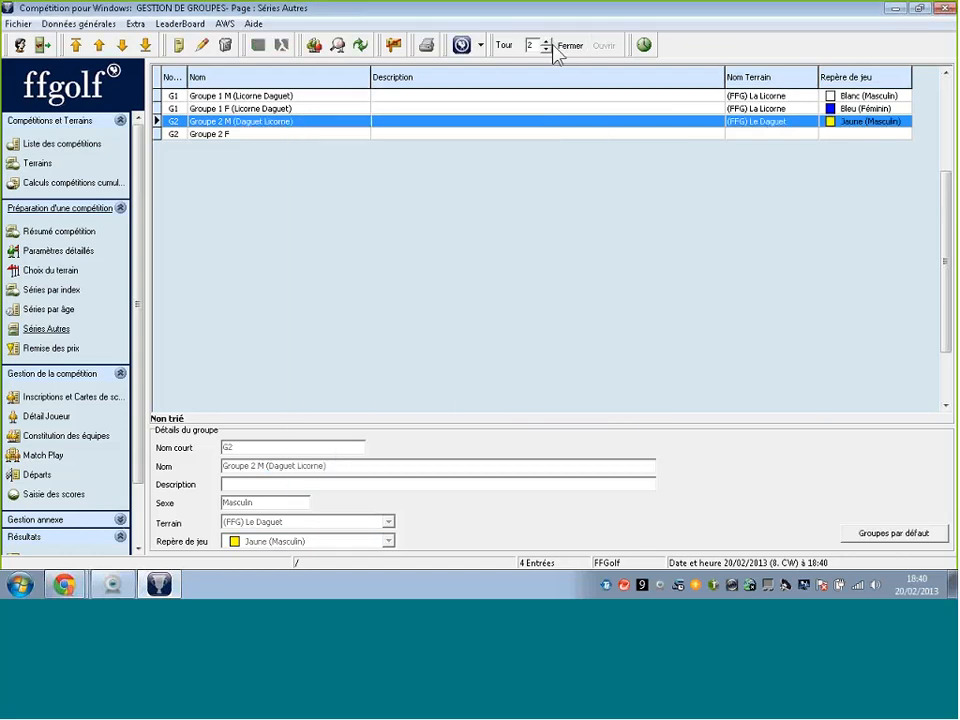
# Step: For round 2, assign (FFG) La Licorne and Jaune (Masculin) tees to the men's group 2, saving for that round only and updating its players' assignments
pyautogui.click(547, 41)
pyautogui.click(205, 46)
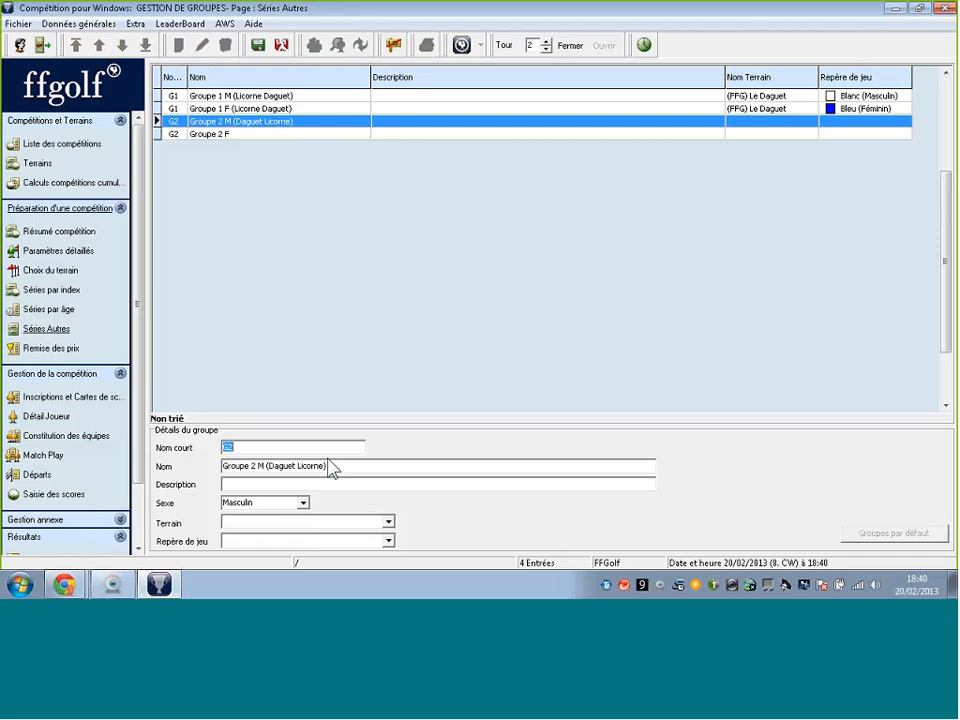
pyautogui.click(280, 523)
pyautogui.click(278, 536)
pyautogui.click(279, 541)
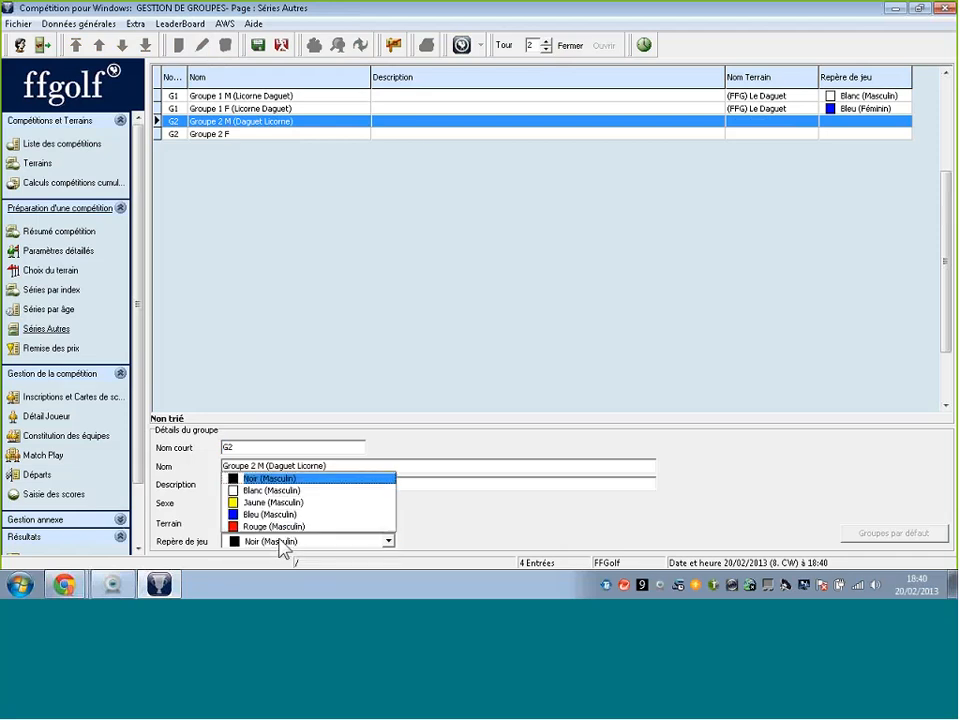
pyautogui.click(276, 503)
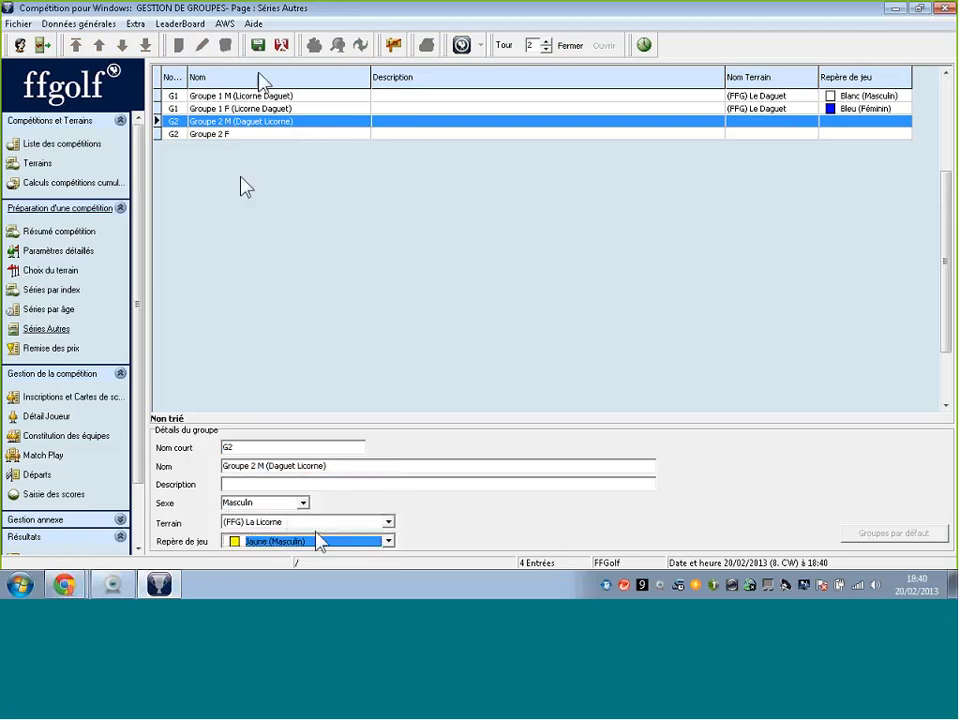
pyautogui.click(258, 45)
pyautogui.click(476, 328)
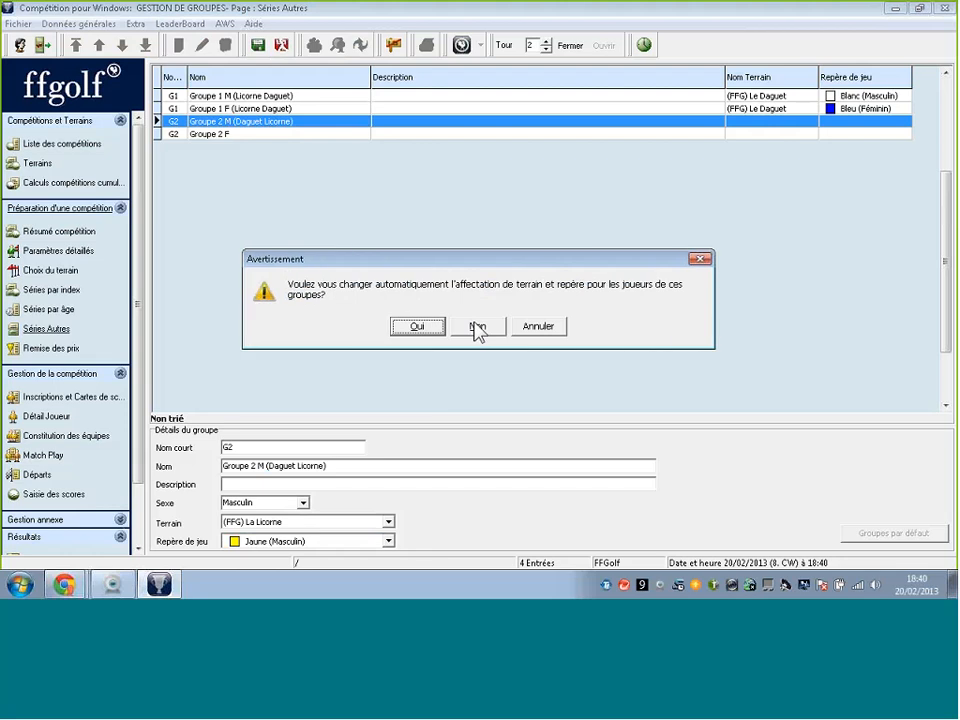
pyautogui.click(424, 330)
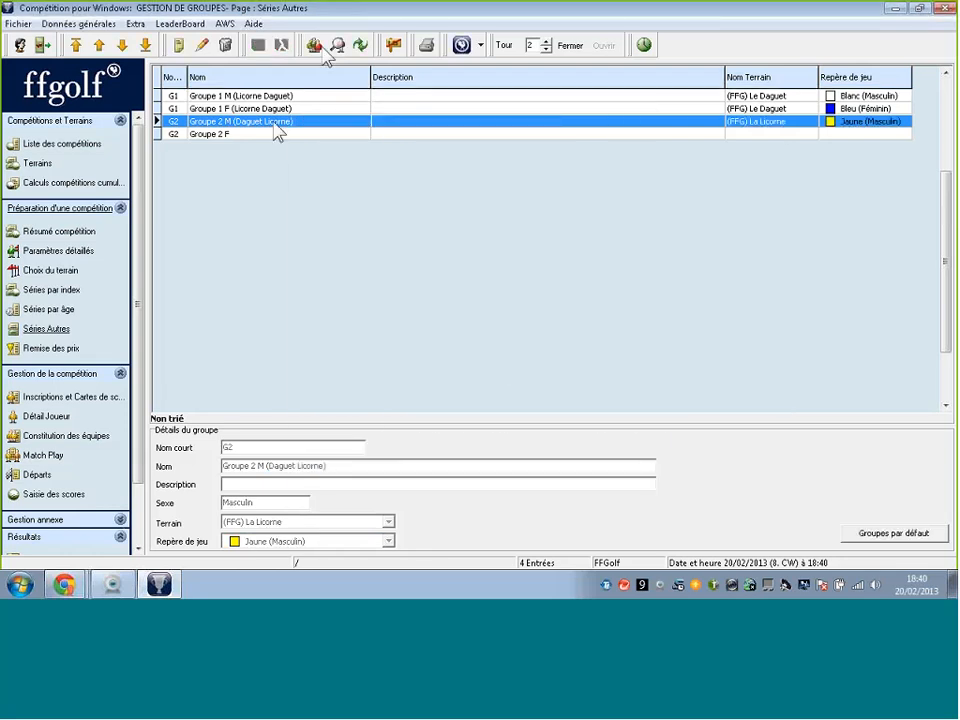
# Step: Rename the women's group 2 as Groupe 2 F (Daguet Licorne)
pyautogui.click(268, 136)
pyautogui.click(203, 46)
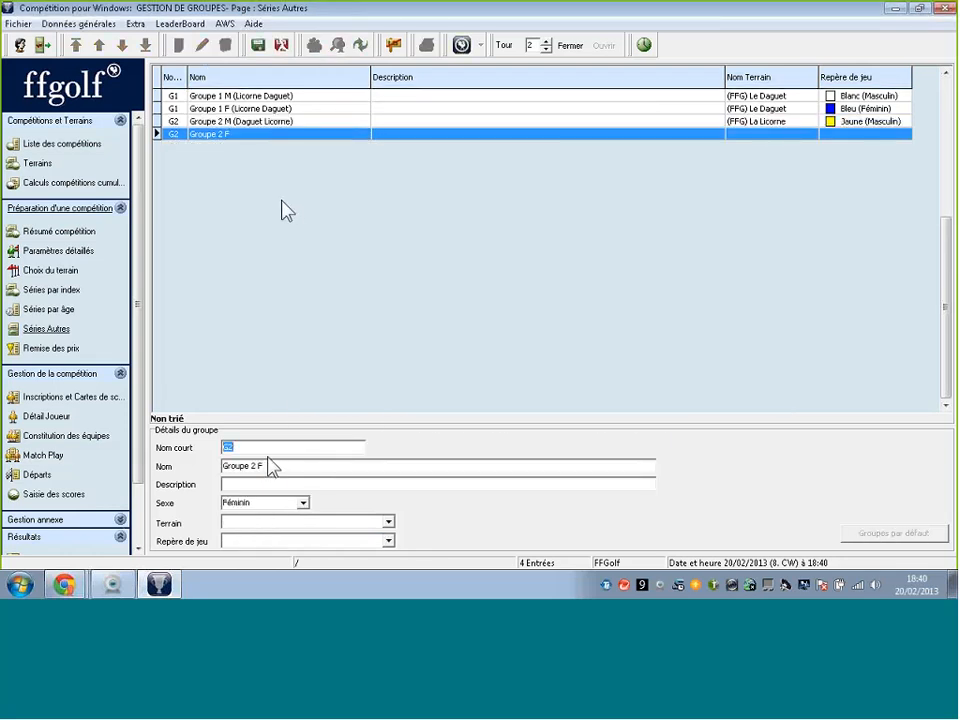
pyautogui.click(275, 465)
# Step: For round 2, assign (FFG) La Licorne and Rouge (Féminin) tees to the women's group 2, saving for that round only and updating its players' assignments
pyautogui.click(337, 522)
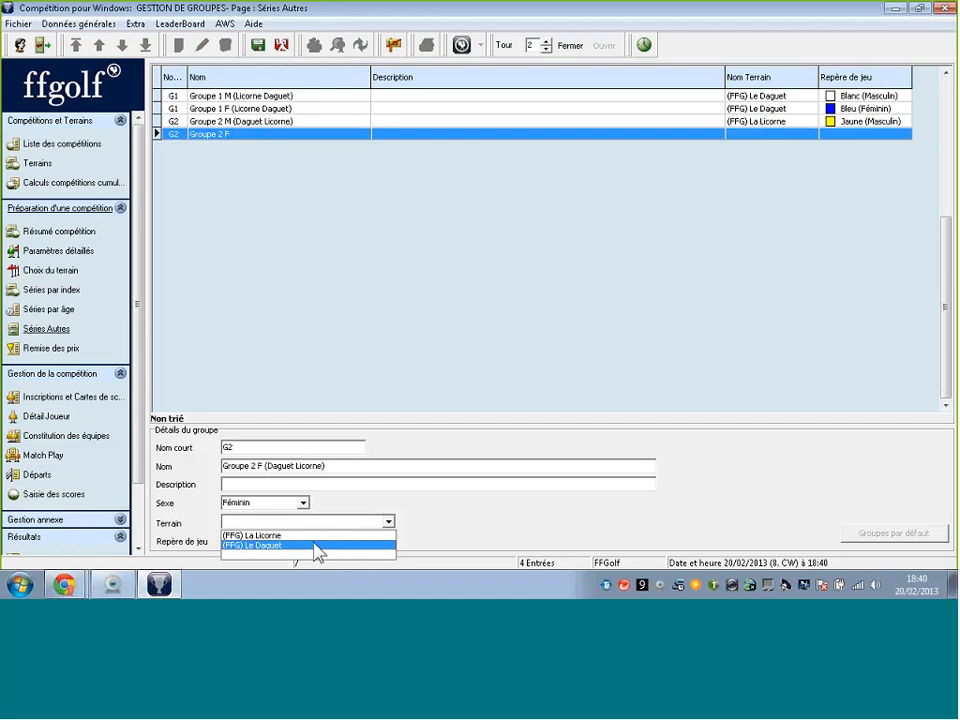
pyautogui.click(319, 539)
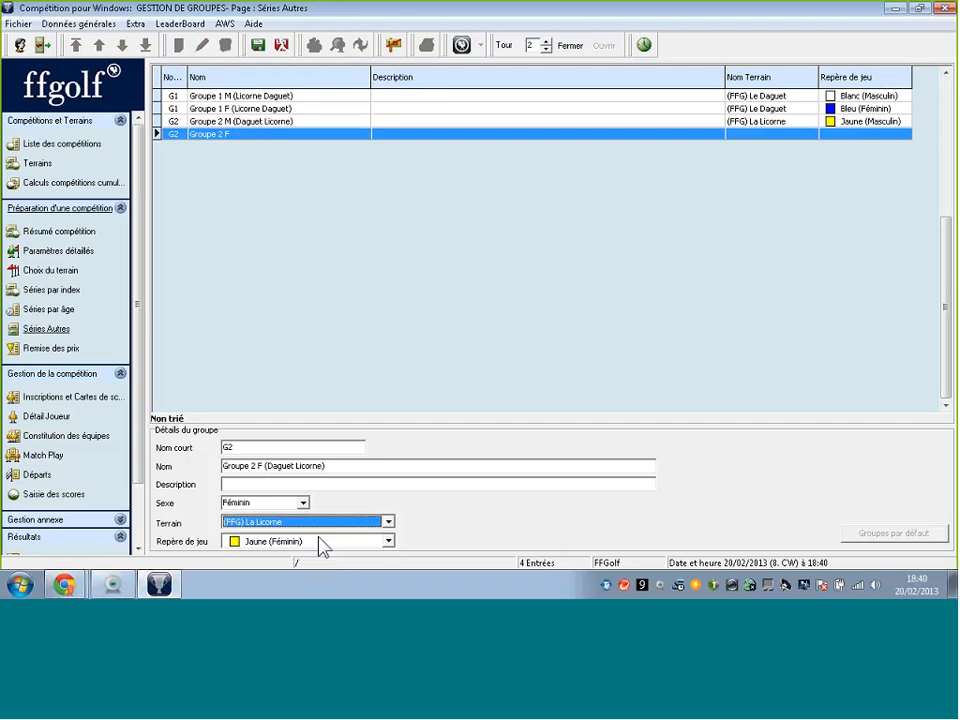
pyautogui.click(322, 545)
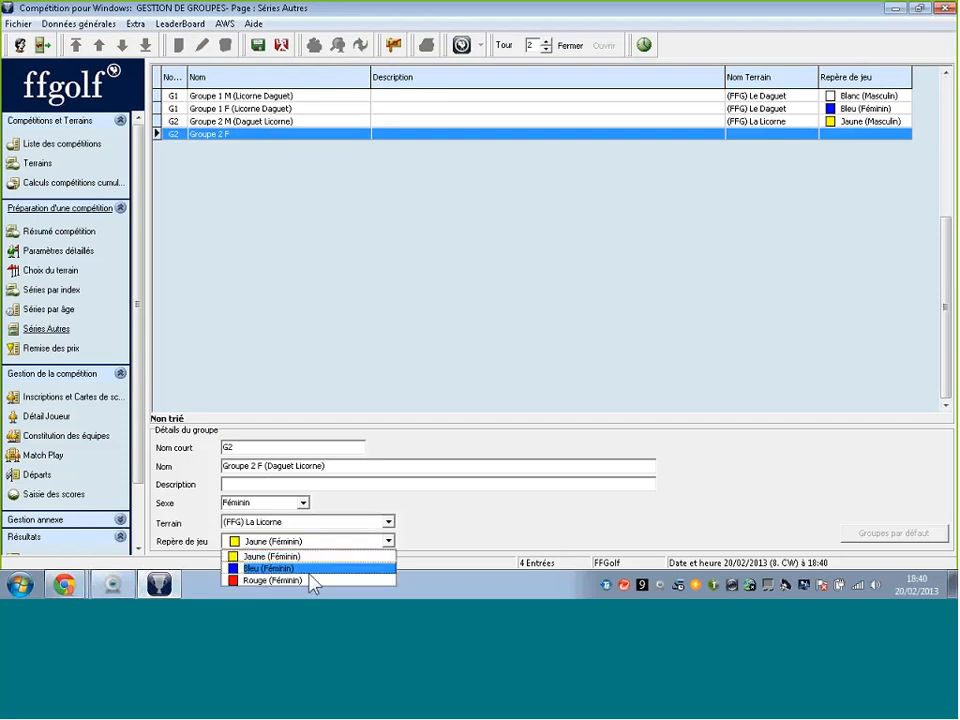
pyautogui.click(312, 577)
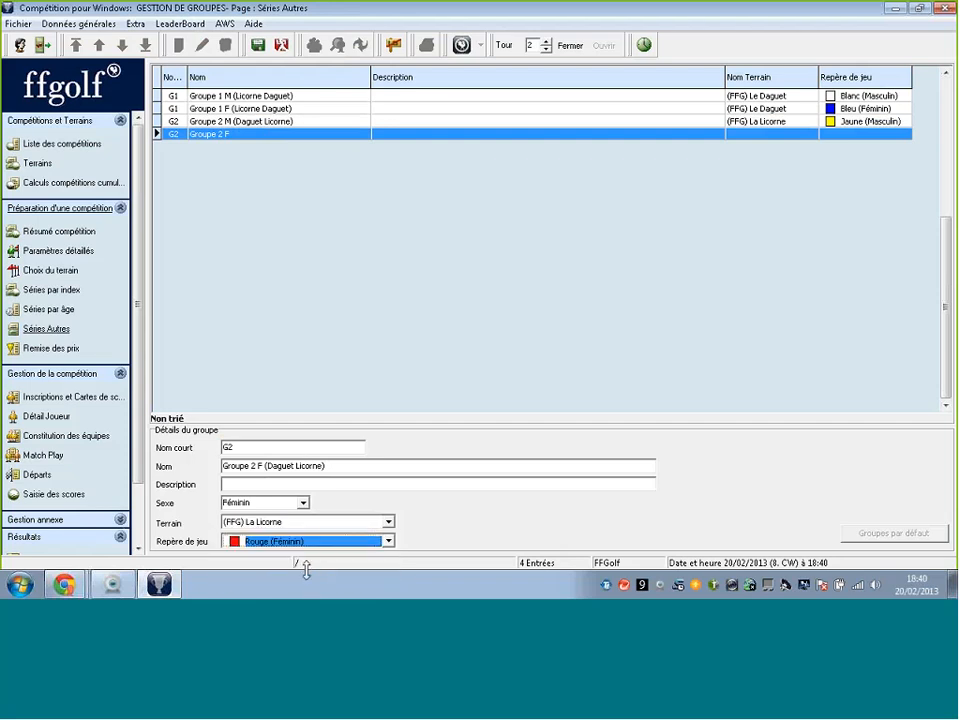
pyautogui.click(256, 48)
pyautogui.click(461, 325)
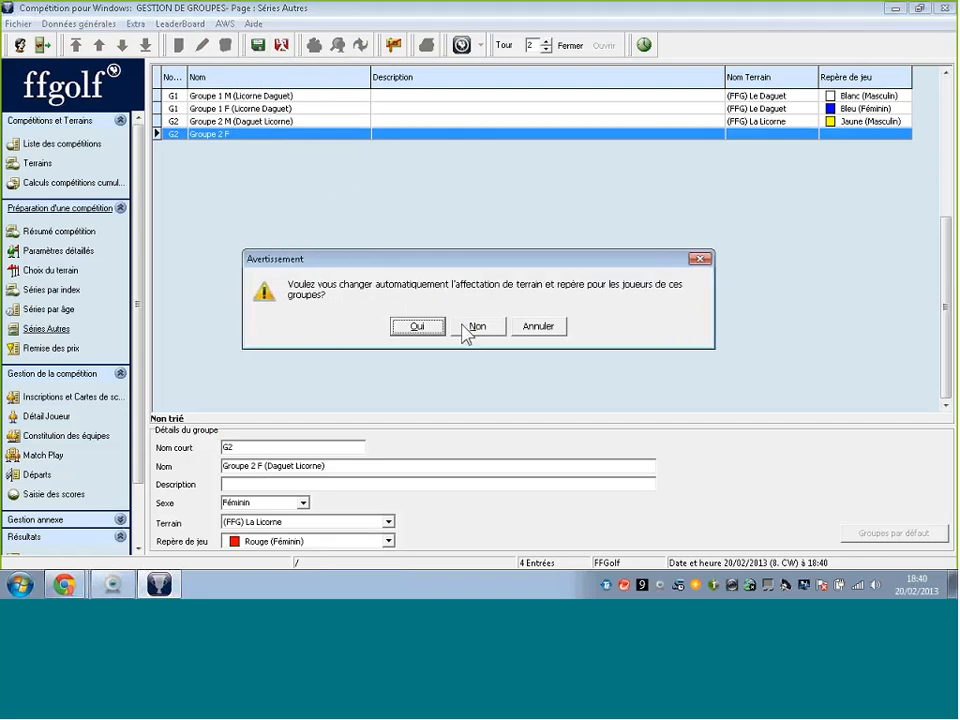
pyautogui.click(434, 329)
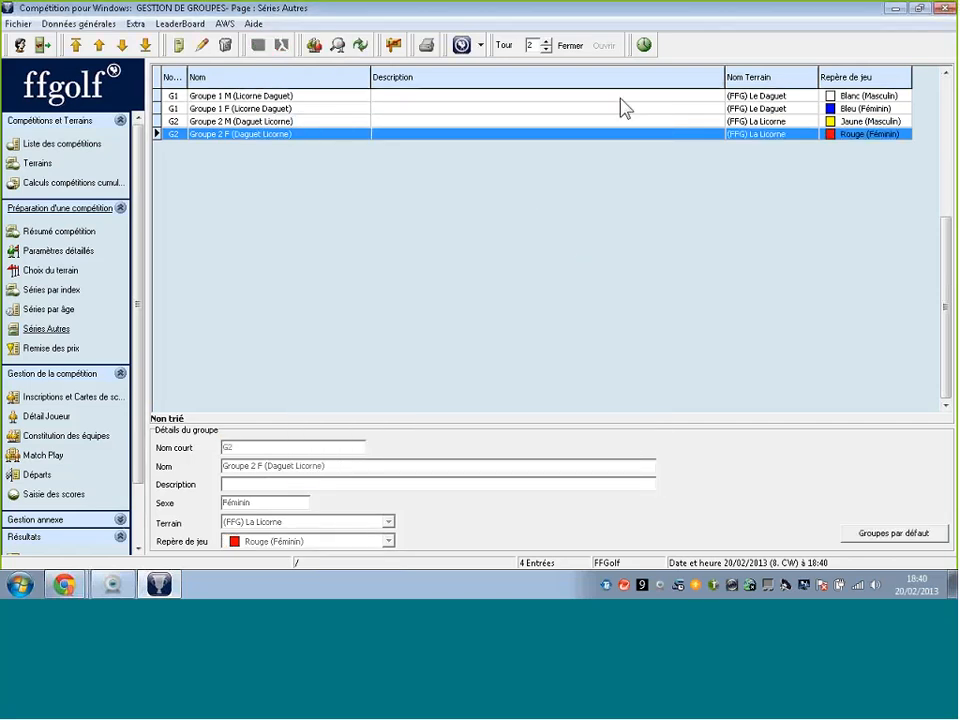
# Step: For round 1, assign (FFG) Le Daguet and Rouge (Féminin) tees to the women's group 2, saving for that round only and updating its players' assignments
pyautogui.click(547, 48)
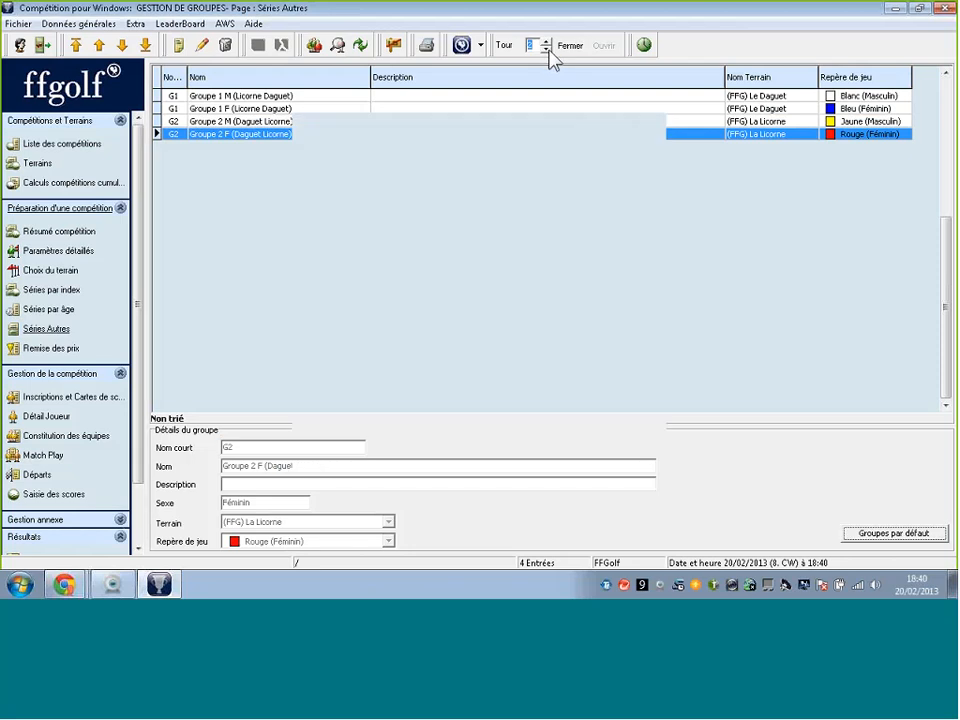
pyautogui.click(547, 50)
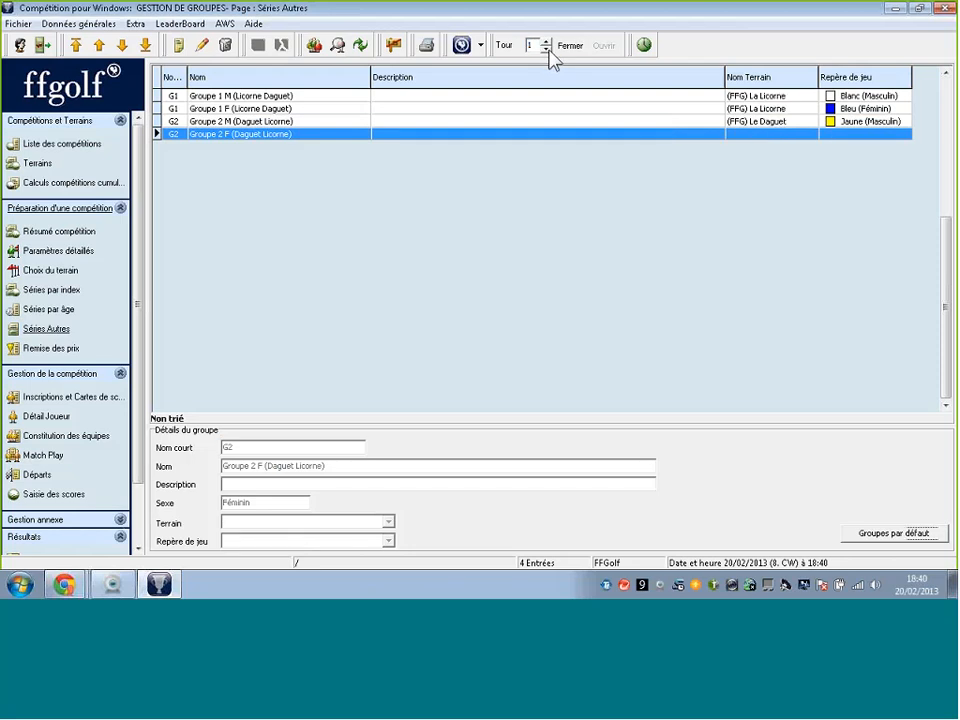
pyautogui.click(201, 45)
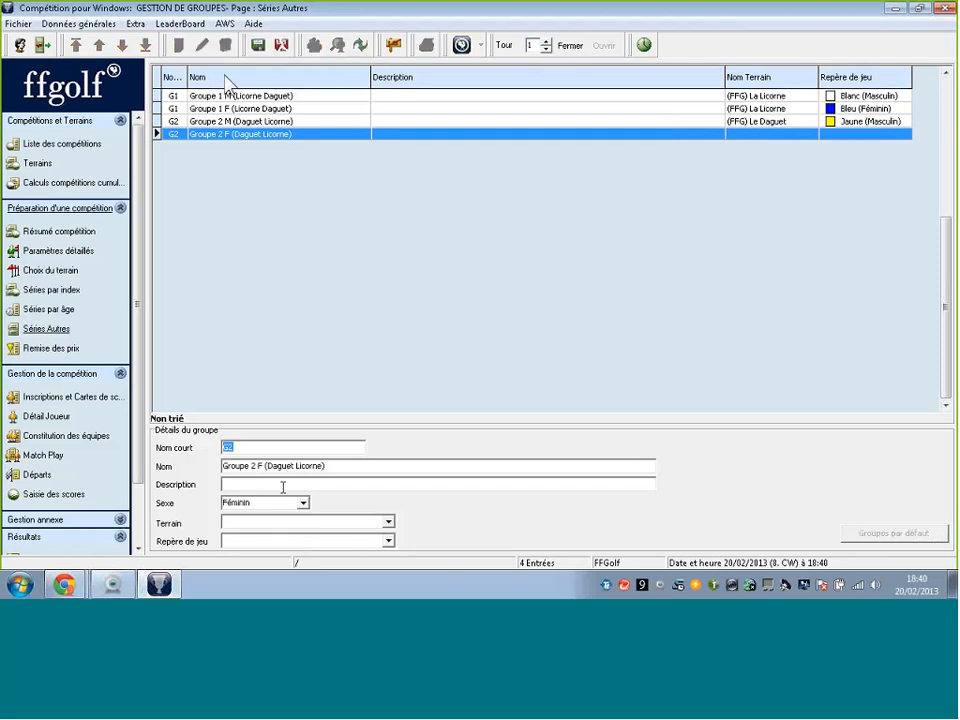
pyautogui.click(388, 523)
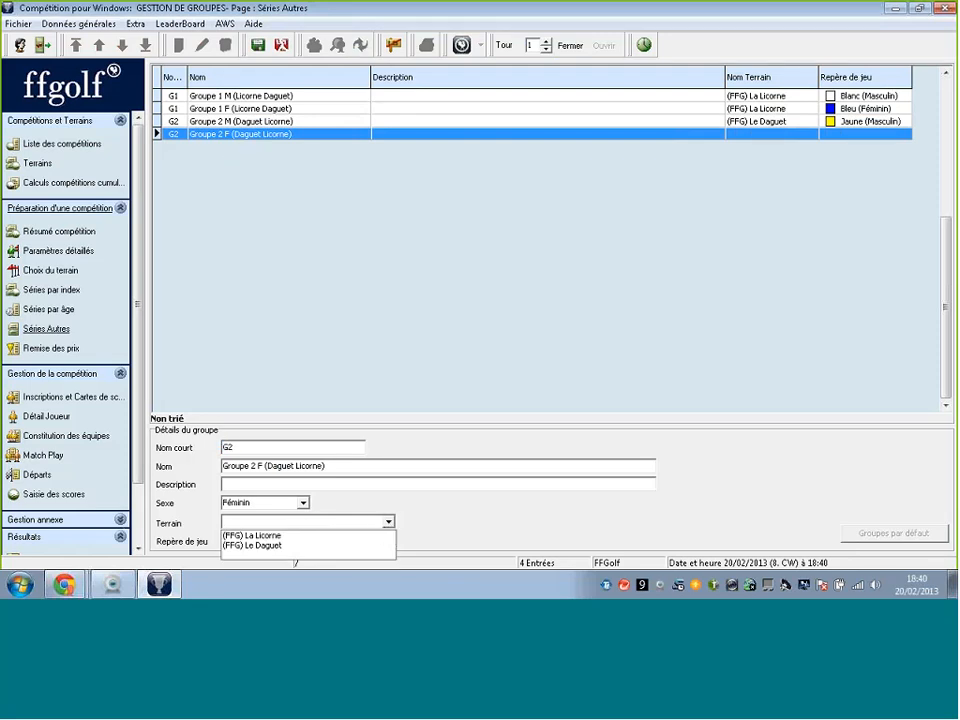
pyautogui.click(279, 546)
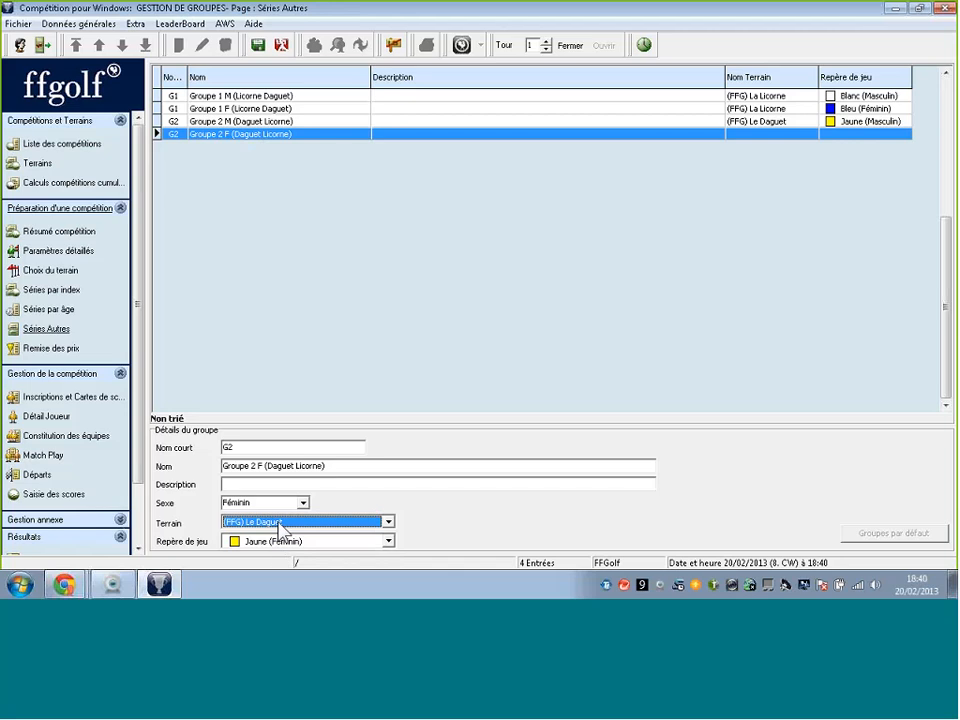
pyautogui.click(289, 542)
pyautogui.click(280, 579)
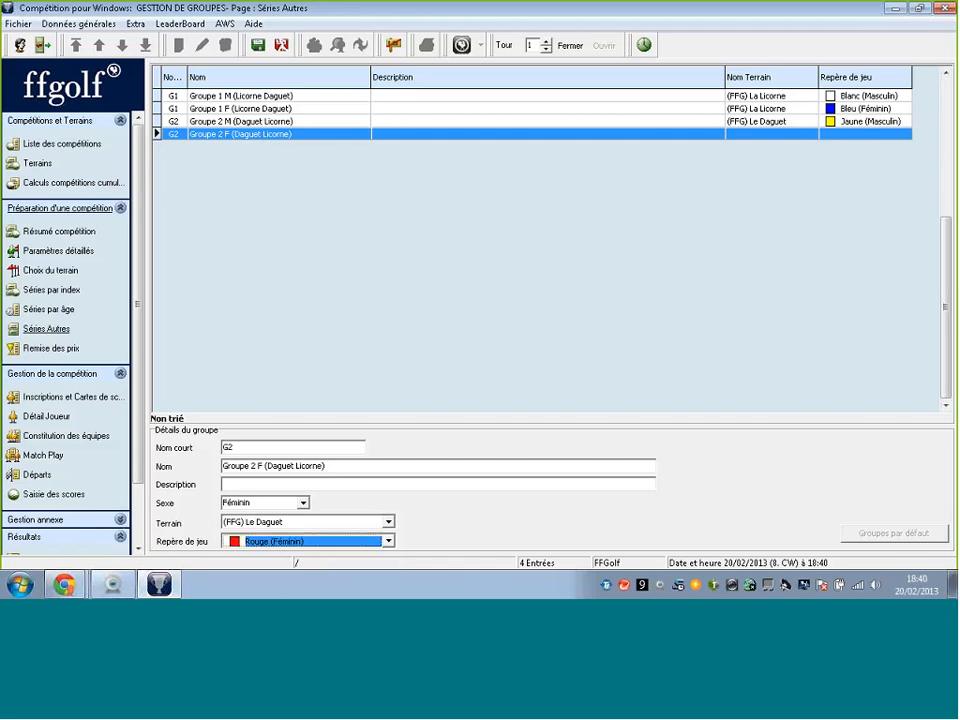
pyautogui.click(257, 45)
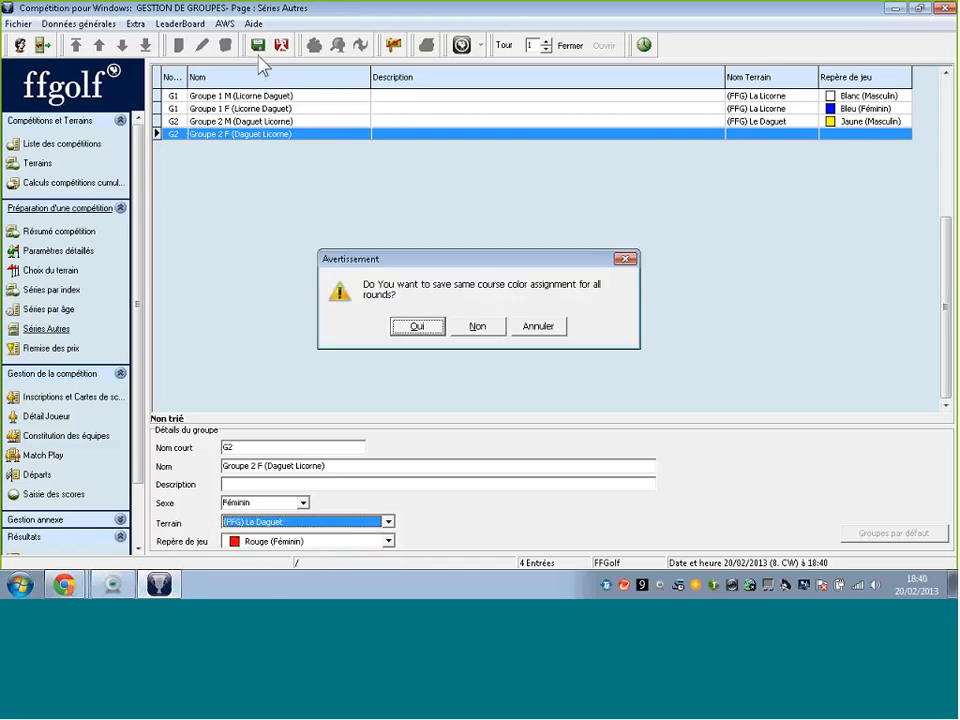
pyautogui.click(467, 327)
pyautogui.click(433, 330)
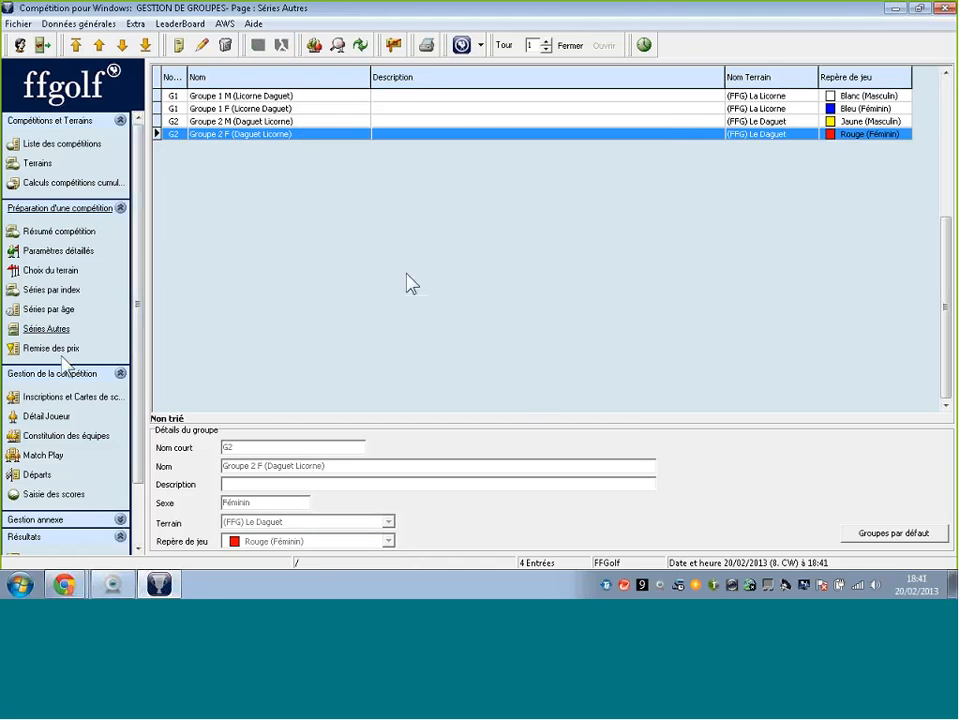
# Step: Open player registration for the competition and enrol a long consecutive run of players, starting from the third one in the first-name-sorted list
pyautogui.click(64, 397)
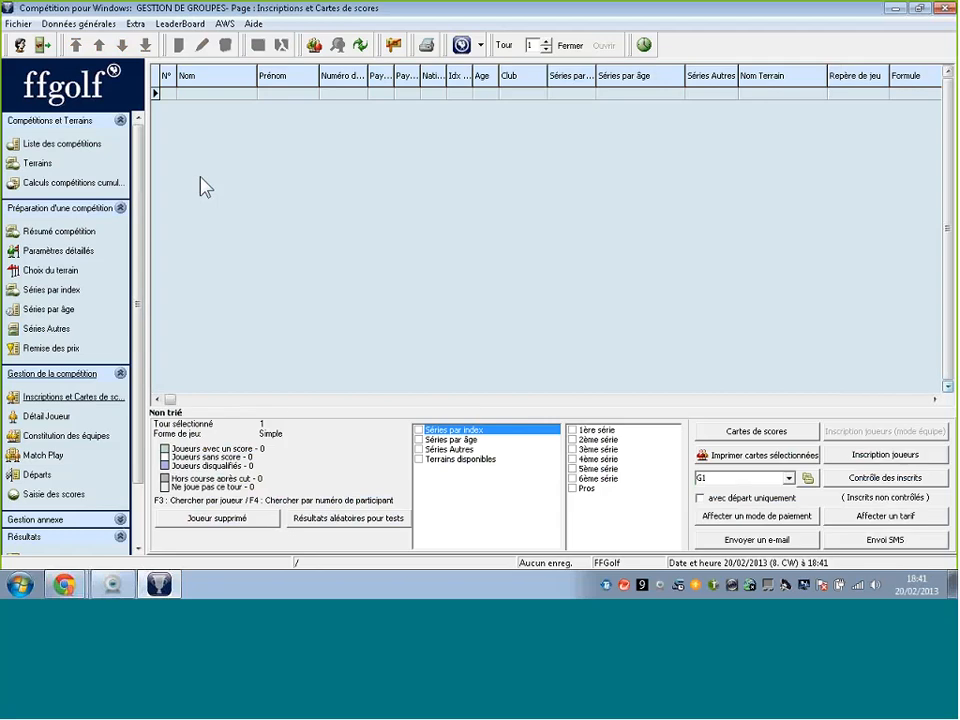
pyautogui.click(885, 454)
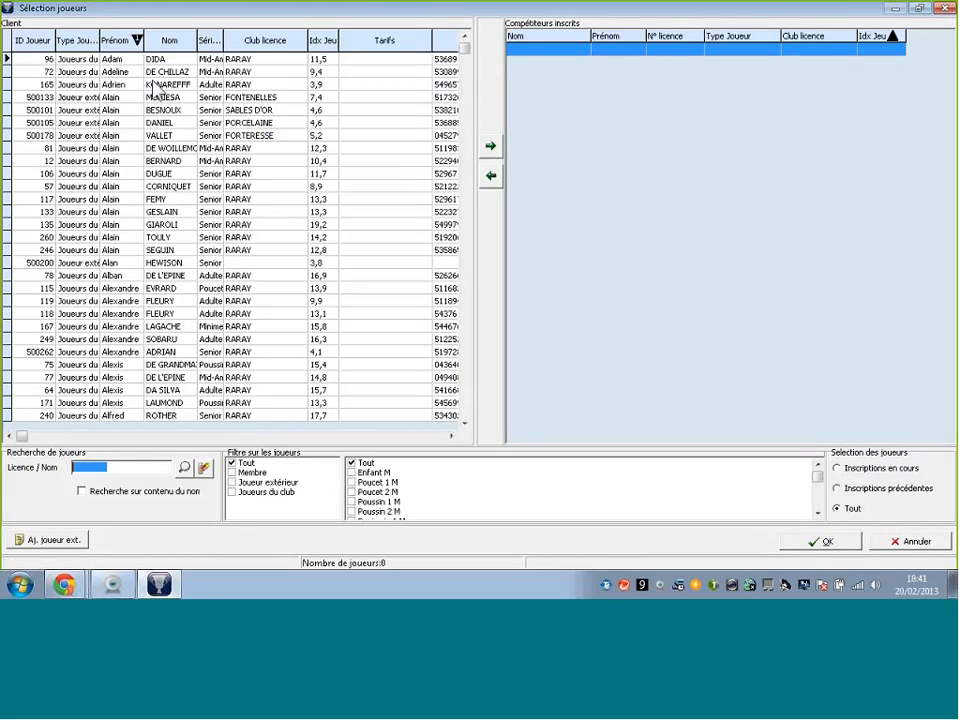
pyautogui.click(154, 84)
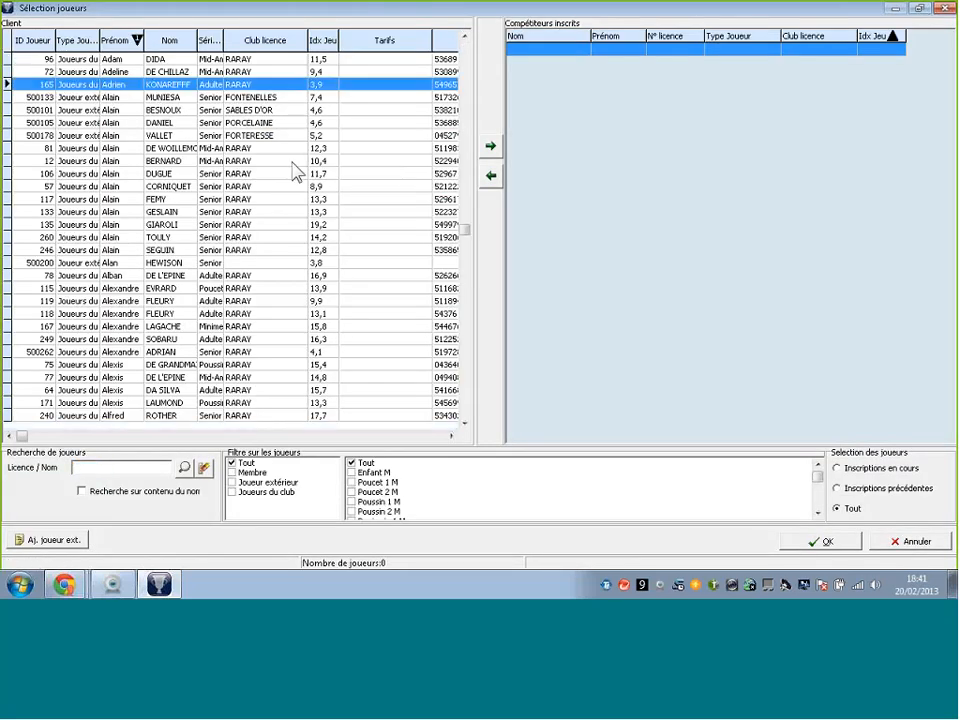
pyautogui.press('Return')
pyautogui.press('Return')
pyautogui.press('Return')
pyautogui.press('Return')
pyautogui.press('Return')
pyautogui.press('Return')
pyautogui.press('Return')
pyautogui.press('Return')
pyautogui.press('Return')
pyautogui.press('Return')
pyautogui.press('Return')
pyautogui.press('Return')
pyautogui.press('Return')
pyautogui.press('Return')
pyautogui.press('Return')
pyautogui.press('Return')
pyautogui.press('Return')
pyautogui.press('Return')
pyautogui.press('Return')
pyautogui.press('Return')
pyautogui.press('Return')
pyautogui.press('Return')
pyautogui.press('Return')
pyautogui.press('Return')
pyautogui.press('Return')
pyautogui.press('Return')
pyautogui.press('Return')
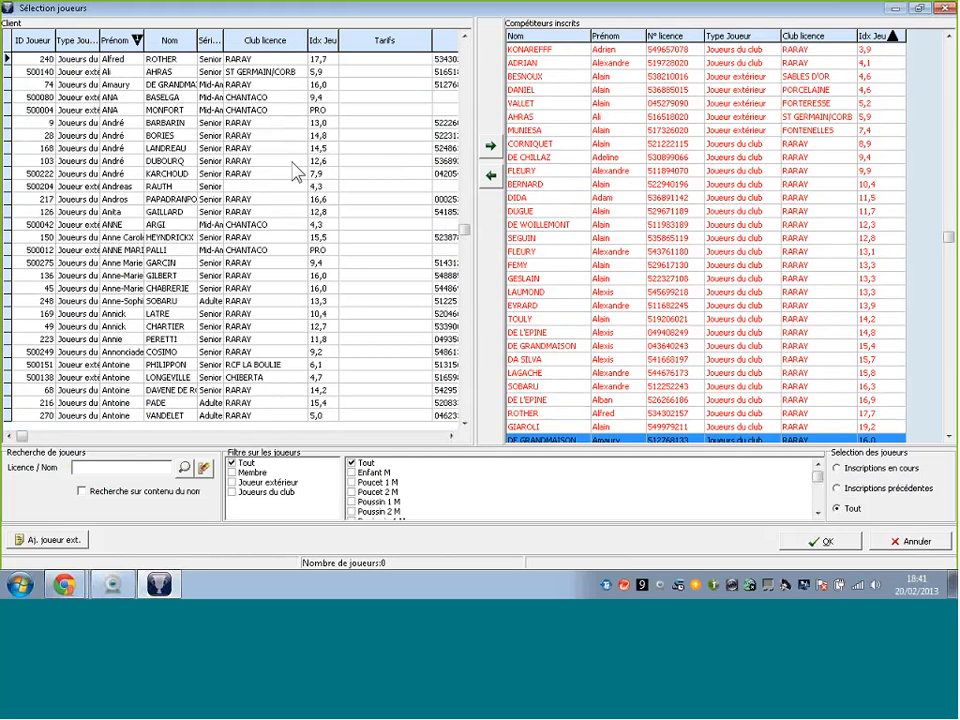
pyautogui.press('Return')
pyautogui.press('Return')
pyautogui.press('Return')
pyautogui.press('Return')
pyautogui.press('Return')
pyautogui.press('Return')
pyautogui.press('Return')
pyautogui.press('Return')
pyautogui.press('Return')
pyautogui.press('Return')
pyautogui.press('Return')
pyautogui.press('Return')
pyautogui.press('Return')
pyautogui.press('Return')
pyautogui.press('Return')
pyautogui.press('Return')
pyautogui.press('Return')
pyautogui.press('Return')
pyautogui.press('Return')
pyautogui.press('Return')
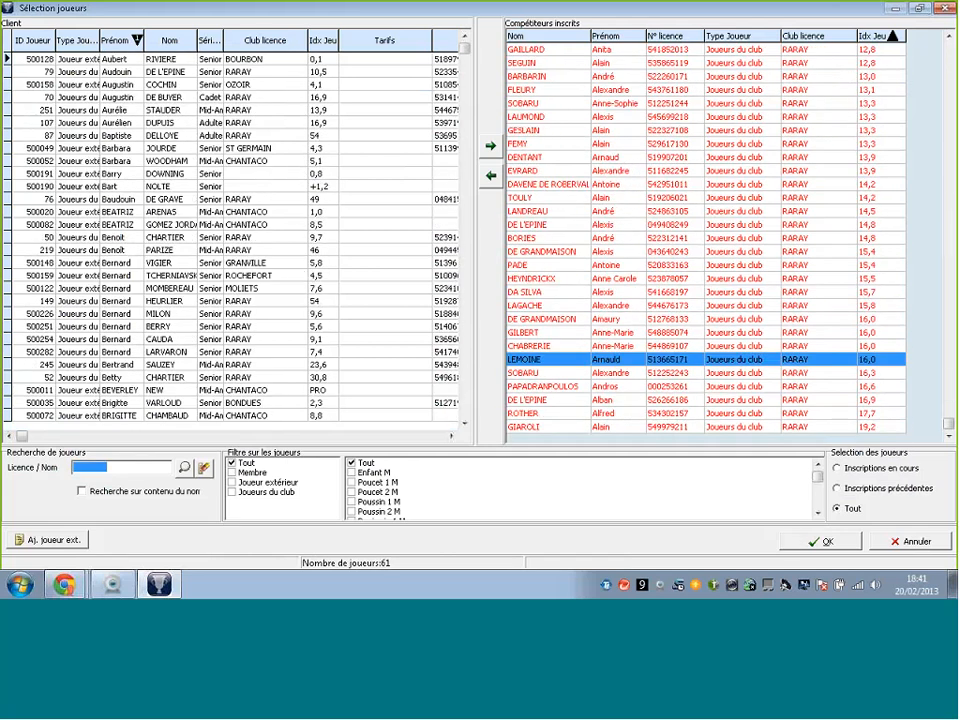
# Step: Sort the available players by playing index (Idx Jeu) only, removing the sort on first name
pyautogui.rightClick(325, 42)
pyautogui.click(362, 80)
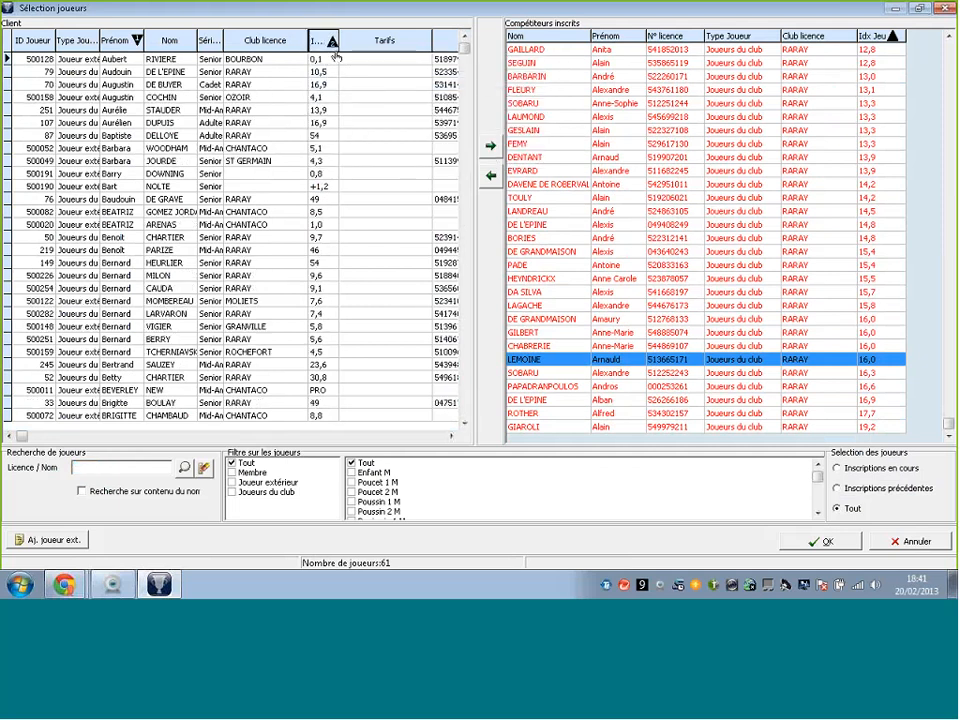
pyautogui.rightClick(325, 42)
pyautogui.click(345, 120)
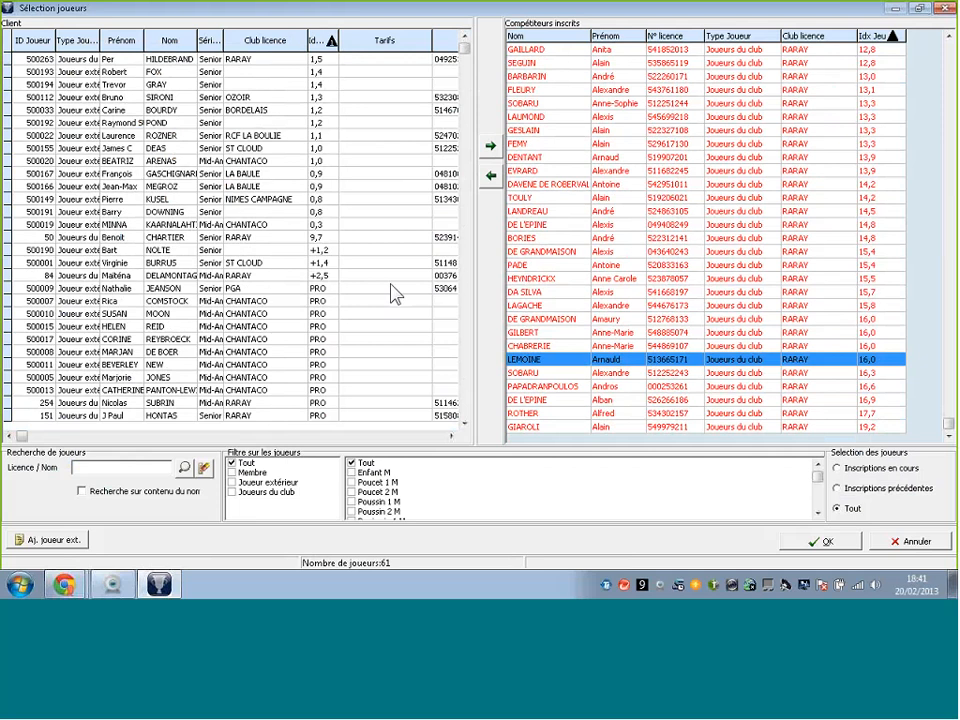
# Step: Enrol more players with an index of 54 from the start of the sorted list and validate the registrations
pyautogui.click(465, 67)
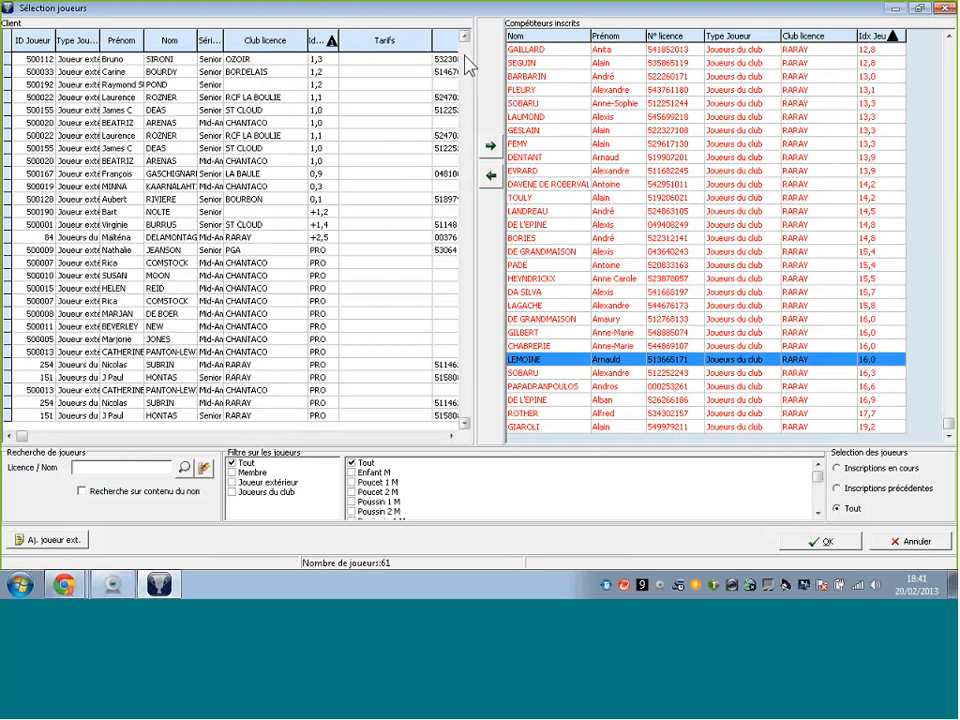
pyautogui.scroll(10, 467, 70)
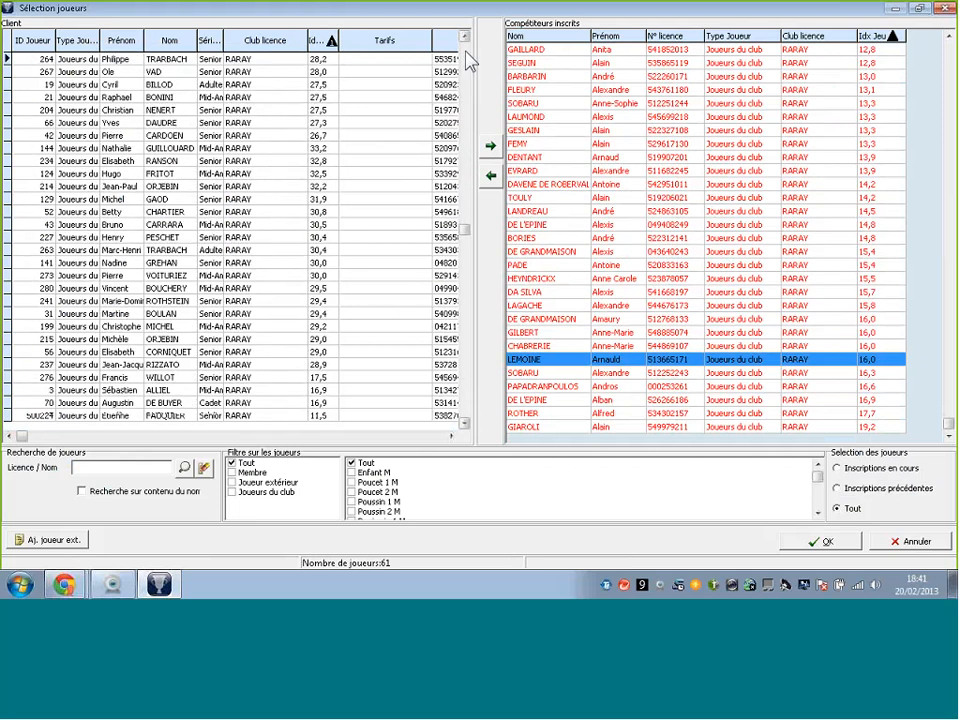
pyautogui.doubleClick(372, 97)
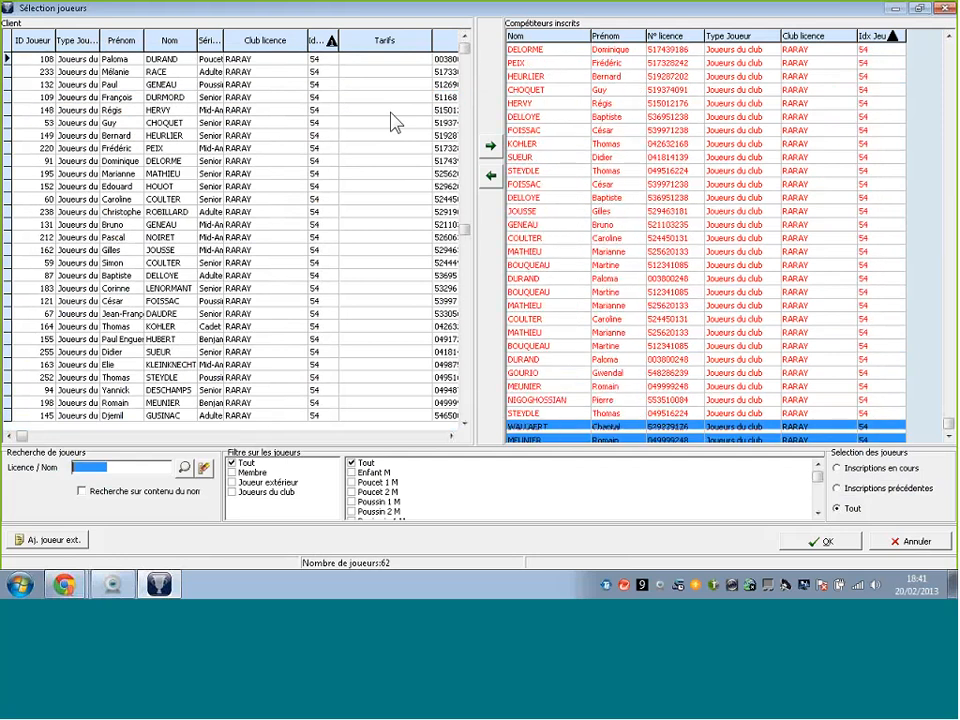
pyautogui.click(840, 543)
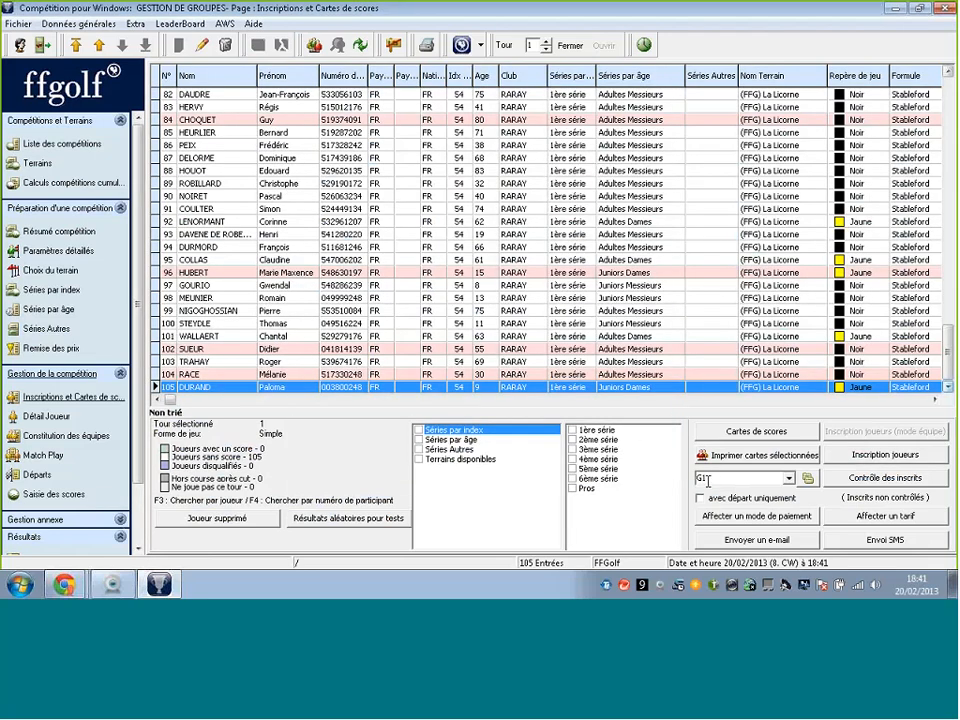
pyautogui.click(743, 479)
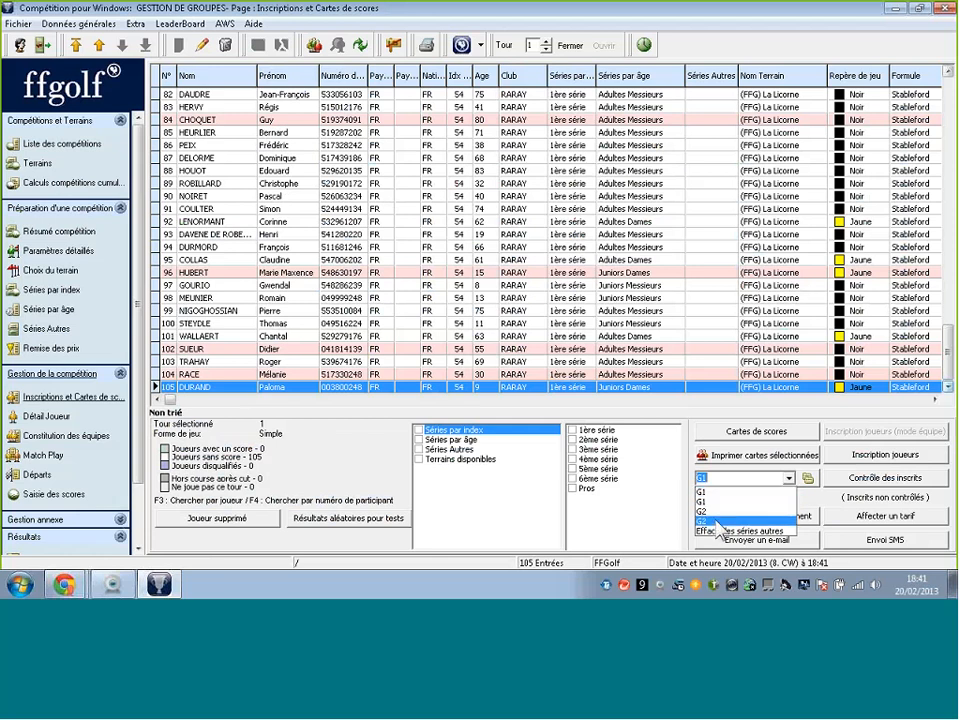
pyautogui.click(484, 133)
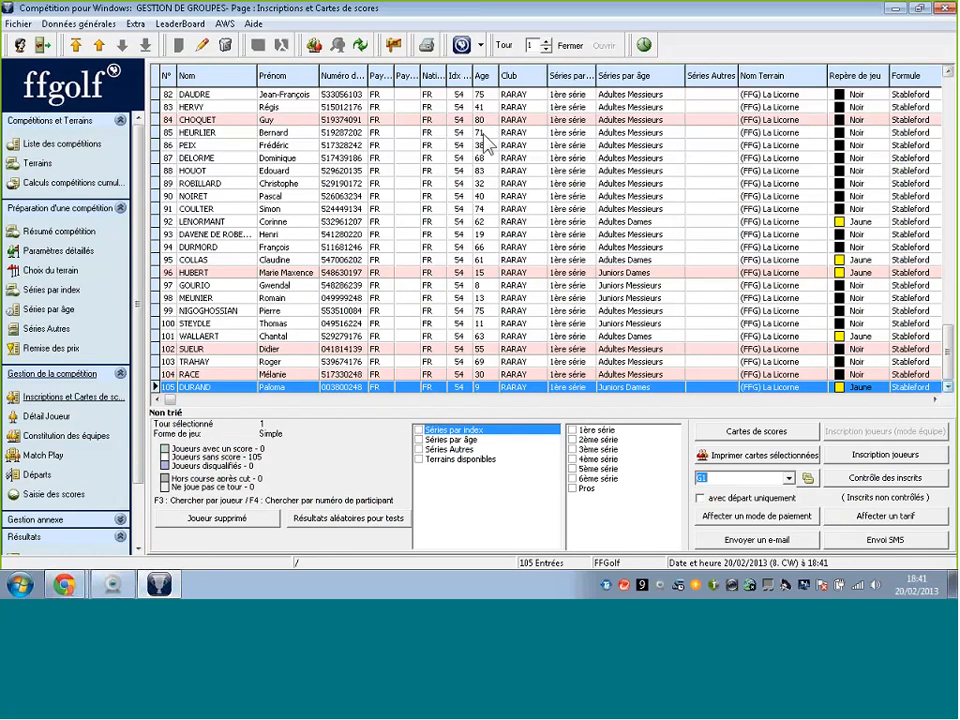
pyautogui.click(457, 209)
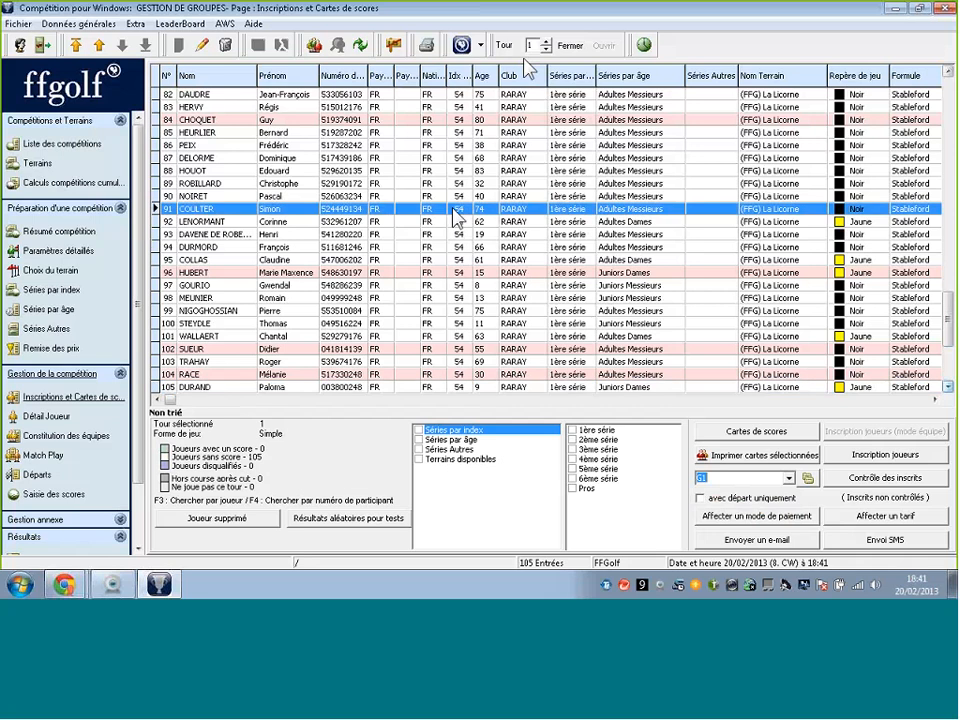
# Step: Assign the men's group G1 to the players in rows 85, 86, 88, 91, 92, 94, 96, 98, 99 and 101
pyautogui.click(476, 133)
pyautogui.keyDown('ctrl'); pyautogui.click(474, 145); pyautogui.keyUp('ctrl')
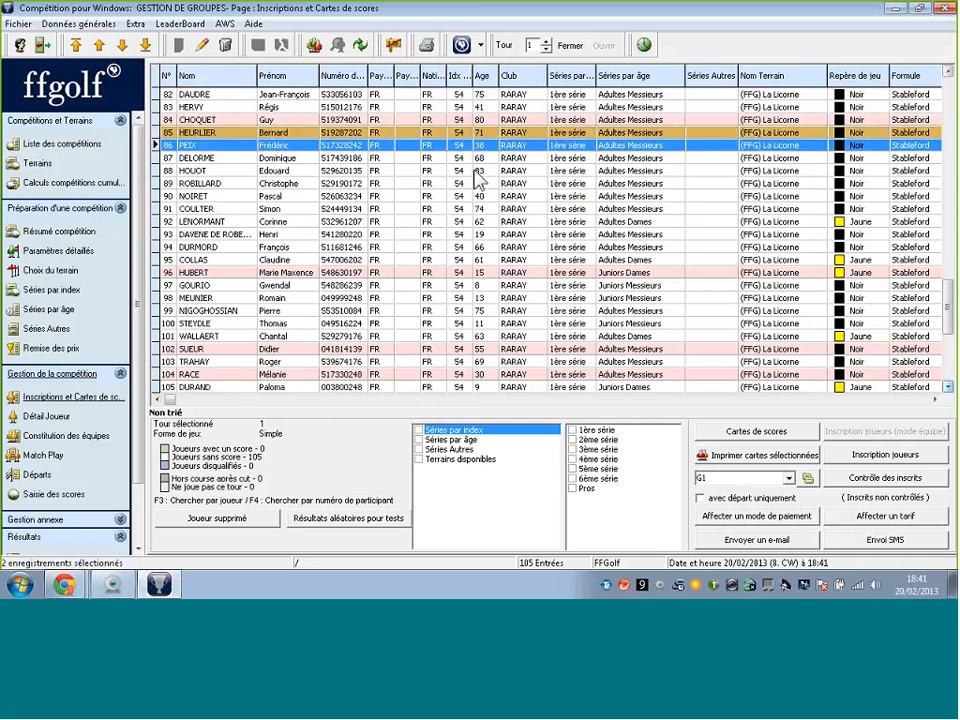
pyautogui.keyDown('ctrl'); pyautogui.click(467, 171); pyautogui.keyUp('ctrl')
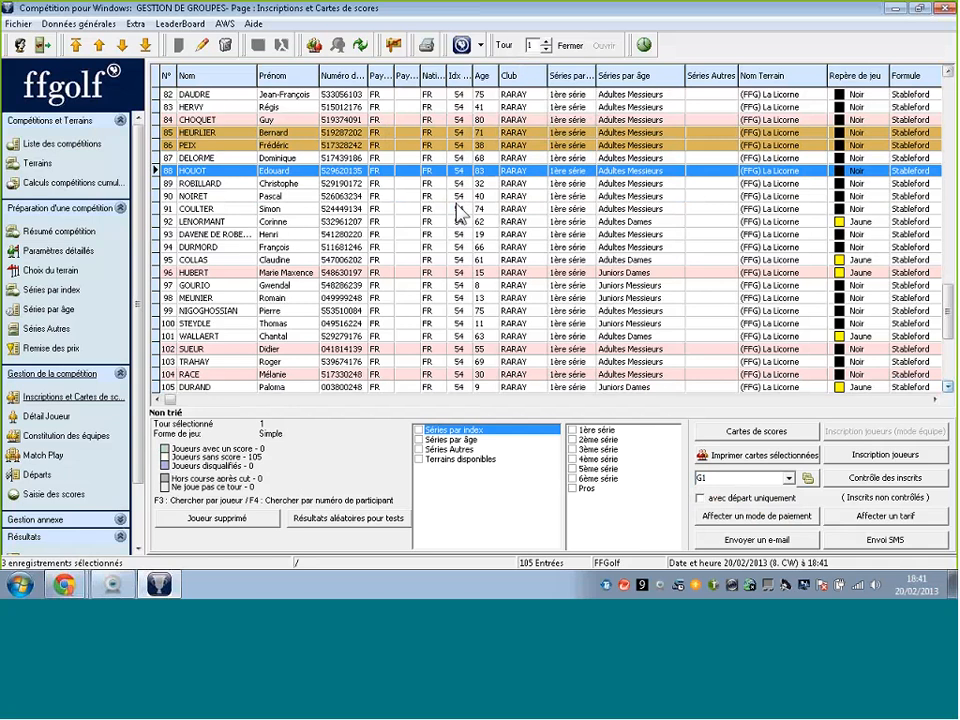
pyautogui.keyDown('ctrl'); pyautogui.click(459, 208); pyautogui.keyUp('ctrl')
pyautogui.keyDown('ctrl'); pyautogui.click(460, 221); pyautogui.keyUp('ctrl')
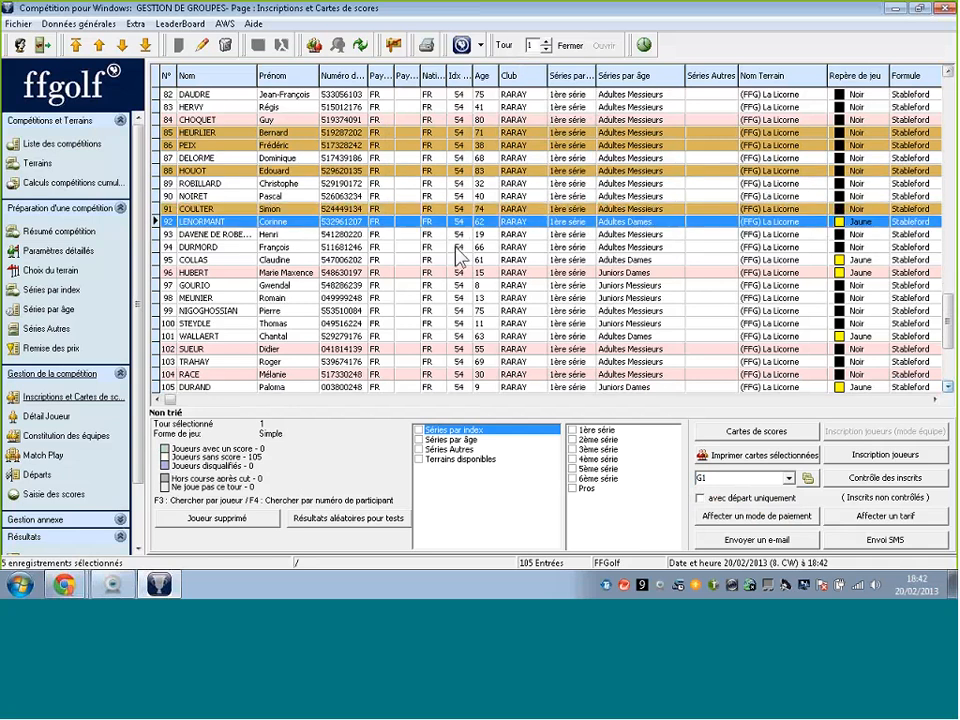
pyautogui.keyDown('ctrl'); pyautogui.click(460, 247); pyautogui.keyUp('ctrl')
pyautogui.keyDown('ctrl'); pyautogui.click(458, 272); pyautogui.keyUp('ctrl')
pyautogui.keyDown('ctrl'); pyautogui.click(460, 298); pyautogui.keyUp('ctrl')
pyautogui.keyDown('ctrl'); pyautogui.click(462, 310); pyautogui.keyUp('ctrl')
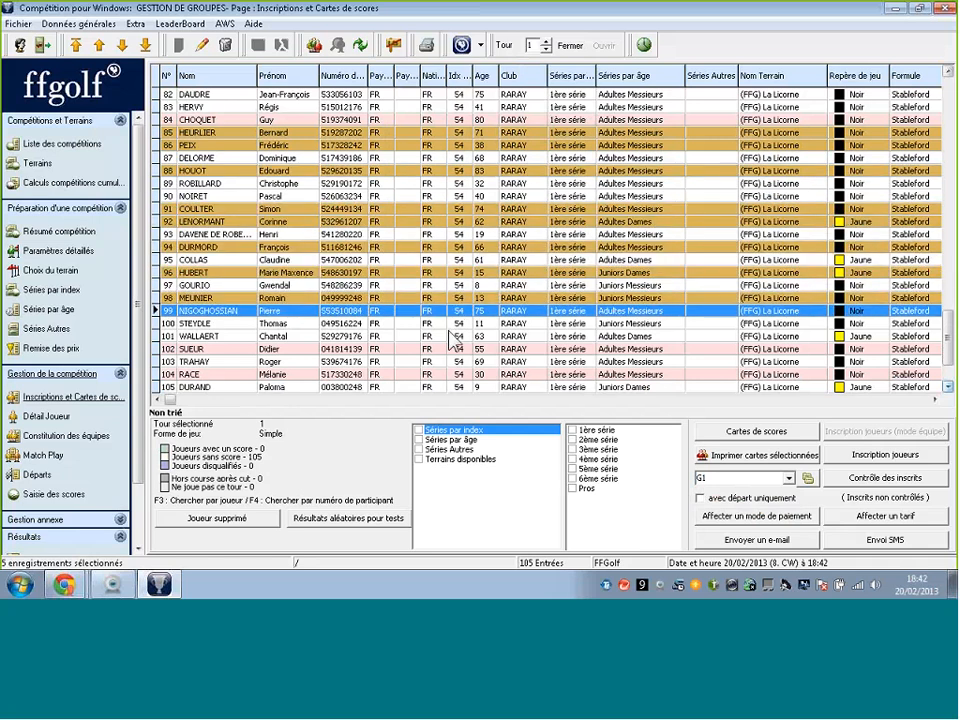
pyautogui.keyDown('ctrl'); pyautogui.click(470, 336); pyautogui.keyUp('ctrl')
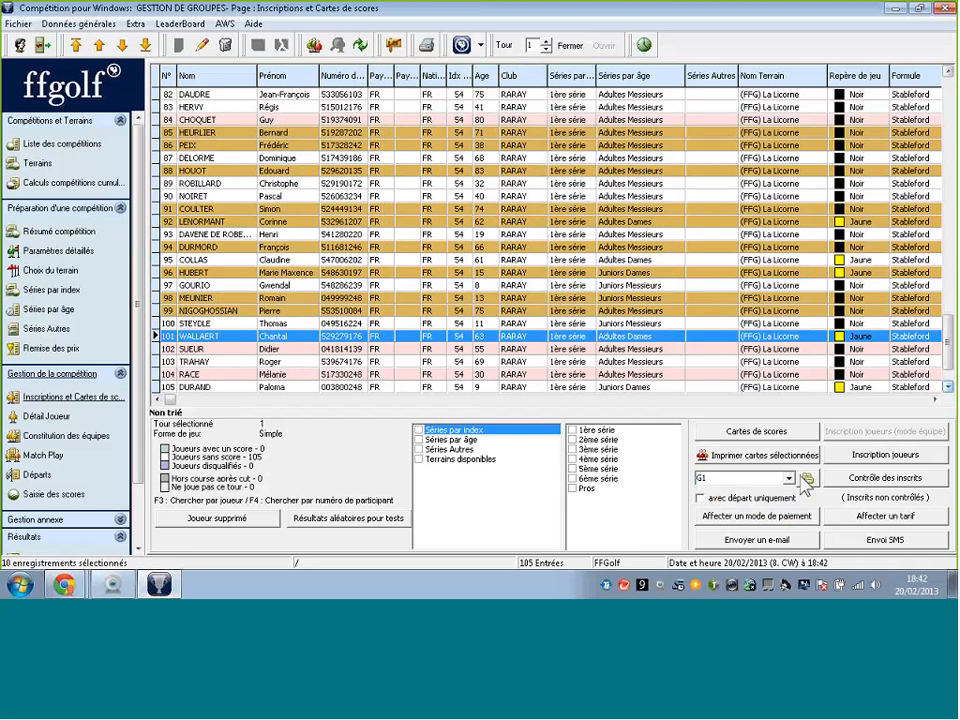
pyautogui.click(740, 478)
pyautogui.click(740, 494)
pyautogui.click(807, 479)
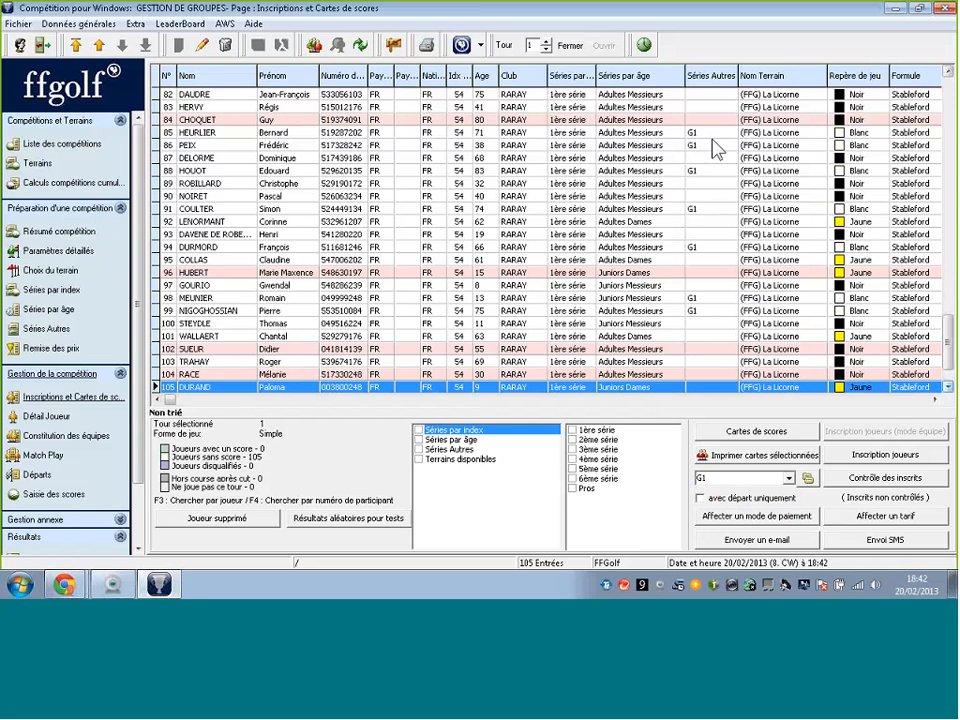
# Step: Switch to round 2 and assign group G2 to the players in rows 87, 89, 90, 92, 93, 95, 96, 97, 100, 101, 102 and 103
pyautogui.click(545, 42)
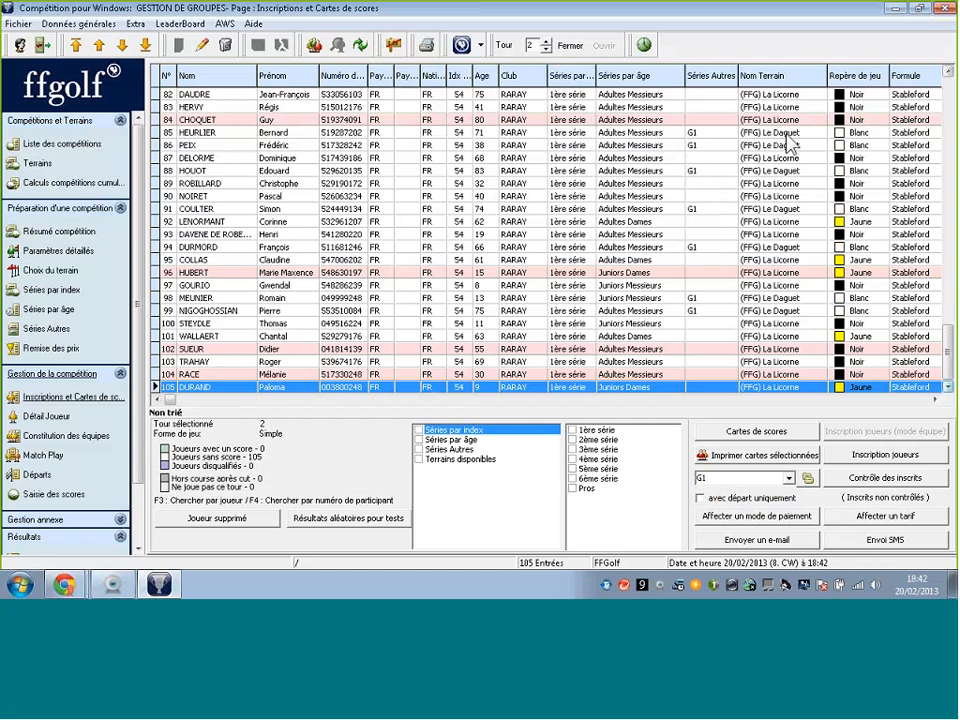
pyautogui.click(715, 158)
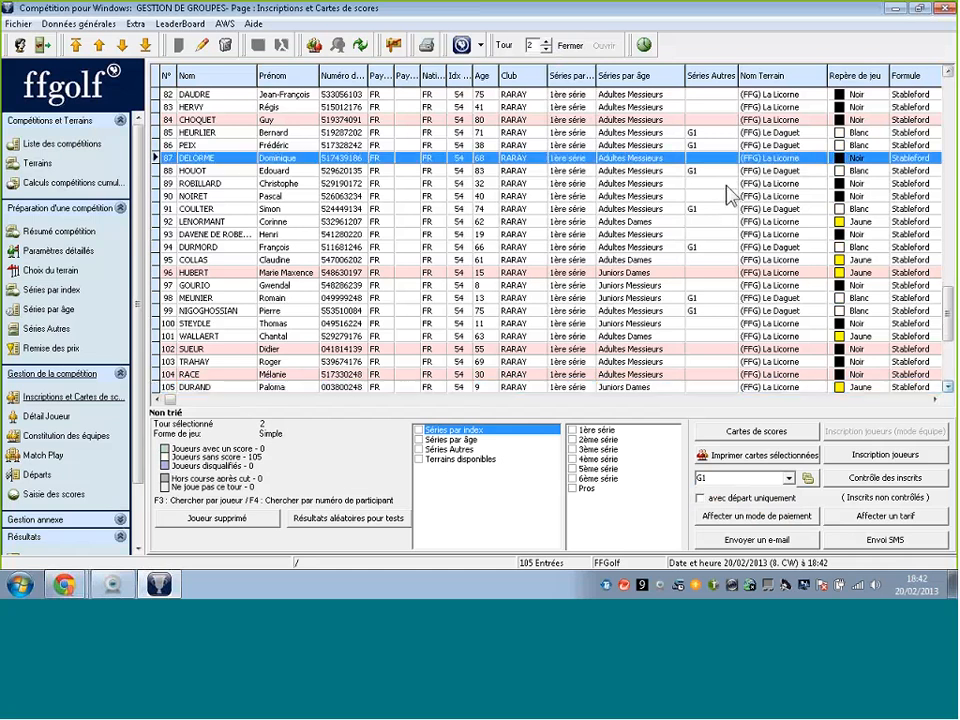
pyautogui.keyDown('ctrl'); pyautogui.click(715, 183); pyautogui.keyUp('ctrl')
pyautogui.keyDown('ctrl'); pyautogui.click(715, 196); pyautogui.keyUp('ctrl')
pyautogui.keyDown('ctrl'); pyautogui.click(720, 221); pyautogui.keyUp('ctrl')
pyautogui.keyDown('ctrl'); pyautogui.click(720, 234); pyautogui.keyUp('ctrl')
pyautogui.keyDown('ctrl'); pyautogui.click(717, 259); pyautogui.keyUp('ctrl')
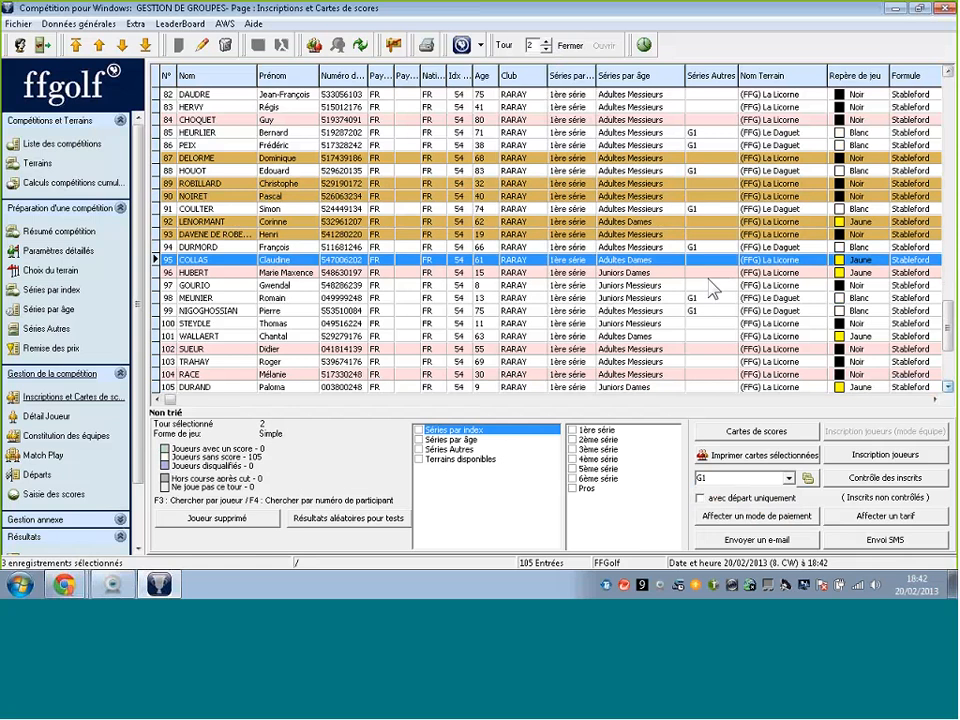
pyautogui.keyDown('ctrl'); pyautogui.click(712, 272); pyautogui.keyUp('ctrl')
pyautogui.keyDown('ctrl'); pyautogui.click(710, 323); pyautogui.keyUp('ctrl')
pyautogui.keyDown('ctrl'); pyautogui.click(712, 336); pyautogui.keyUp('ctrl')
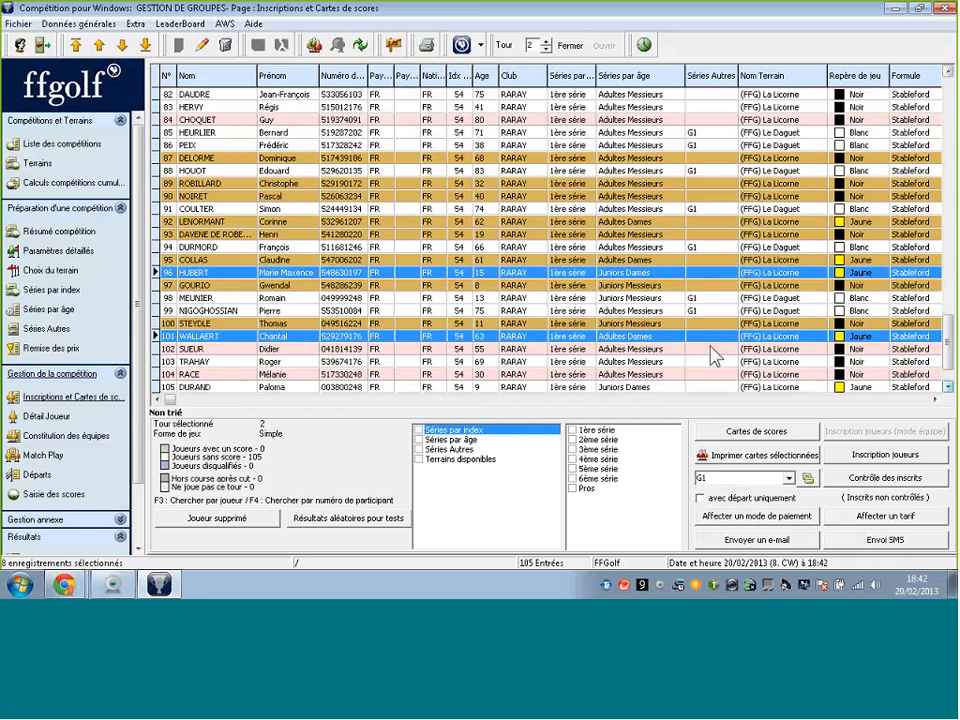
pyautogui.keyDown('ctrl'); pyautogui.click(712, 349); pyautogui.keyUp('ctrl')
pyautogui.keyDown('ctrl'); pyautogui.click(712, 361); pyautogui.keyUp('ctrl')
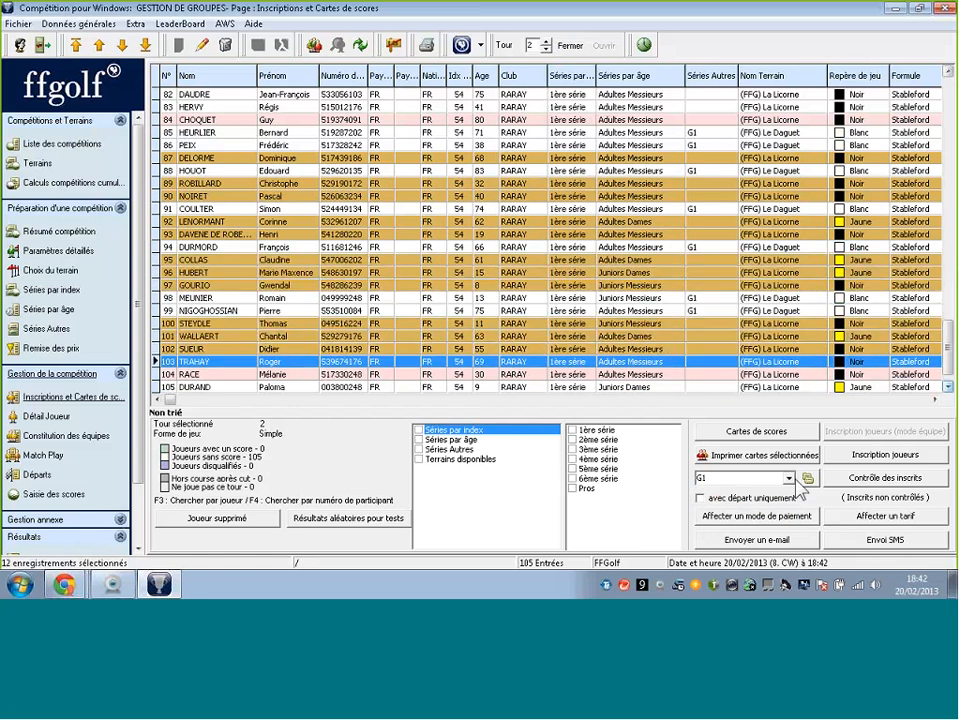
pyautogui.click(789, 478)
pyautogui.click(775, 504)
pyautogui.click(808, 480)
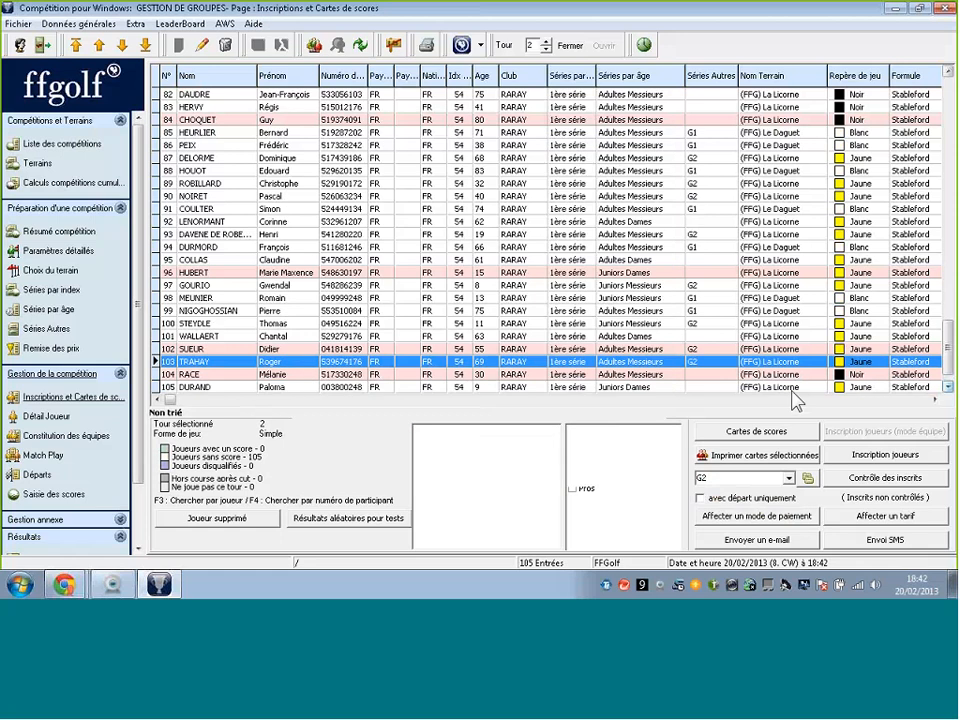
pyautogui.click(792, 390)
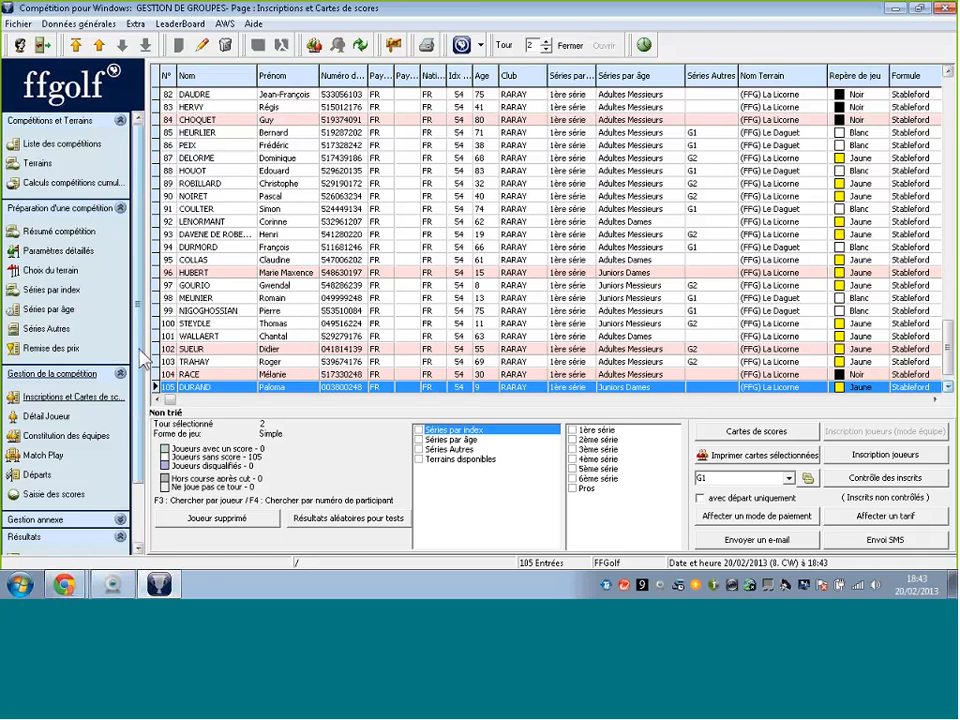
# Step: Go to the competition's departures, select round 1 and open its start list for editing
pyautogui.click(37, 475)
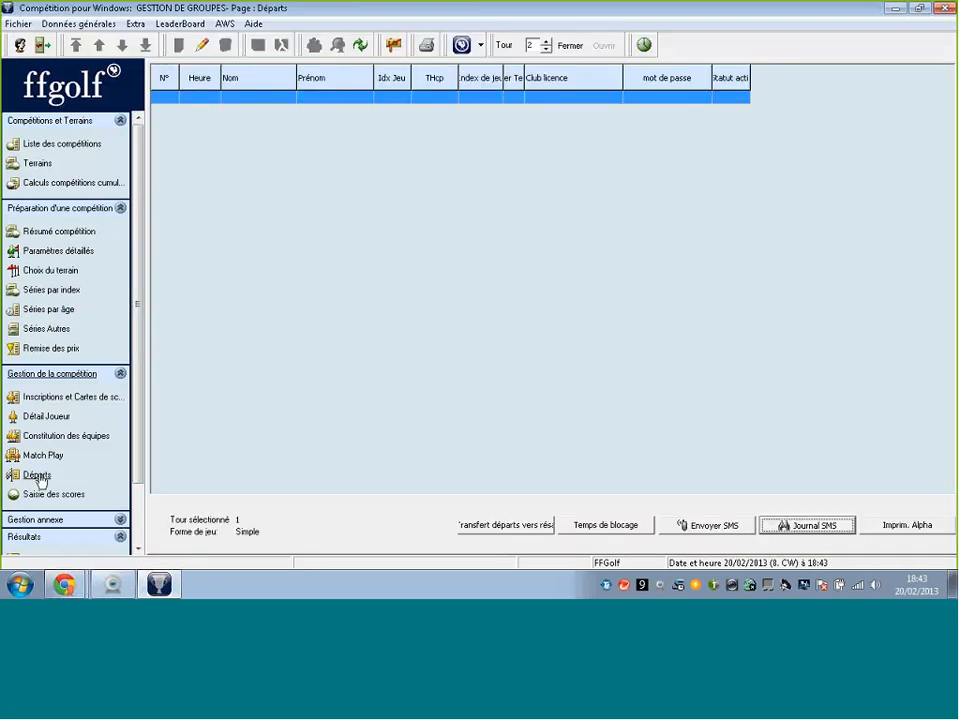
pyautogui.click(546, 49)
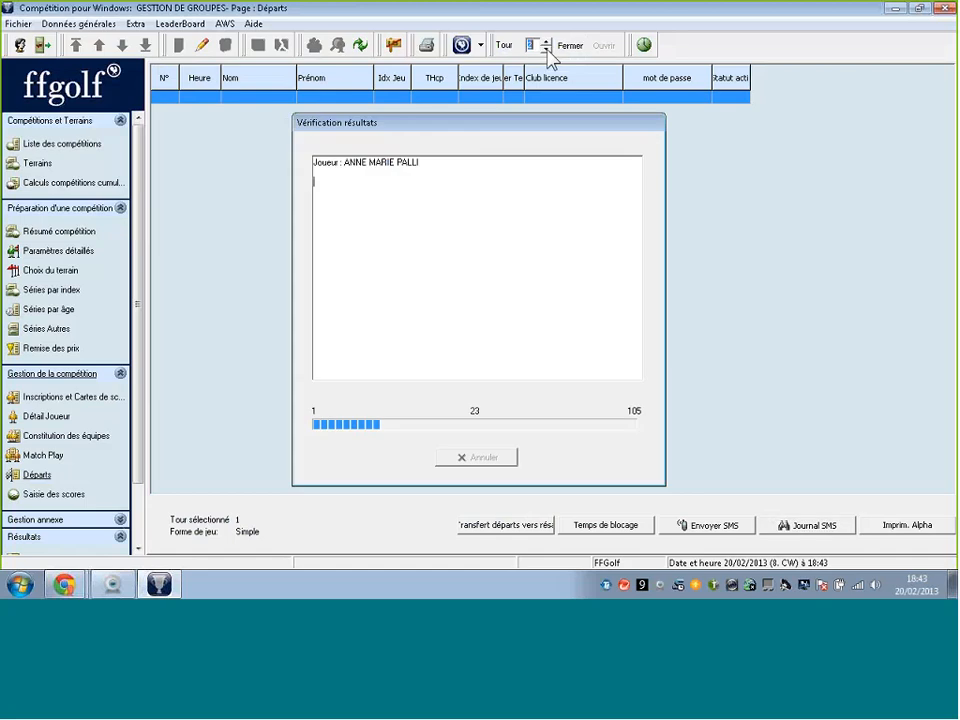
pyautogui.click(202, 47)
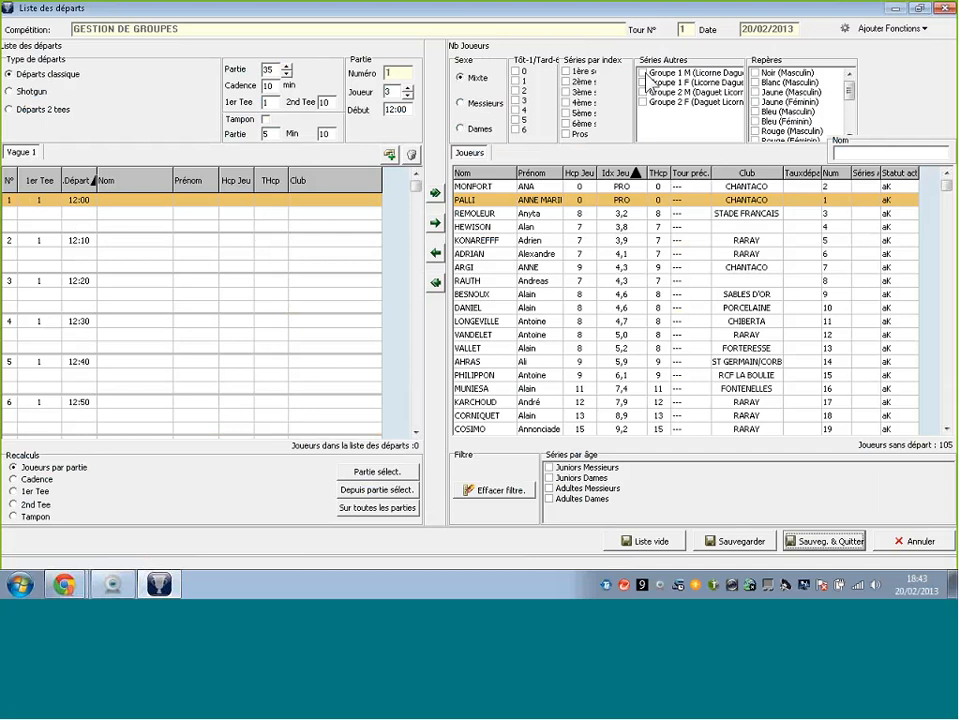
# Step: Place all Groupe 1 M players in Vague 1, and all Groupe 2 M players in a newly added Vague 2
pyautogui.click(642, 74)
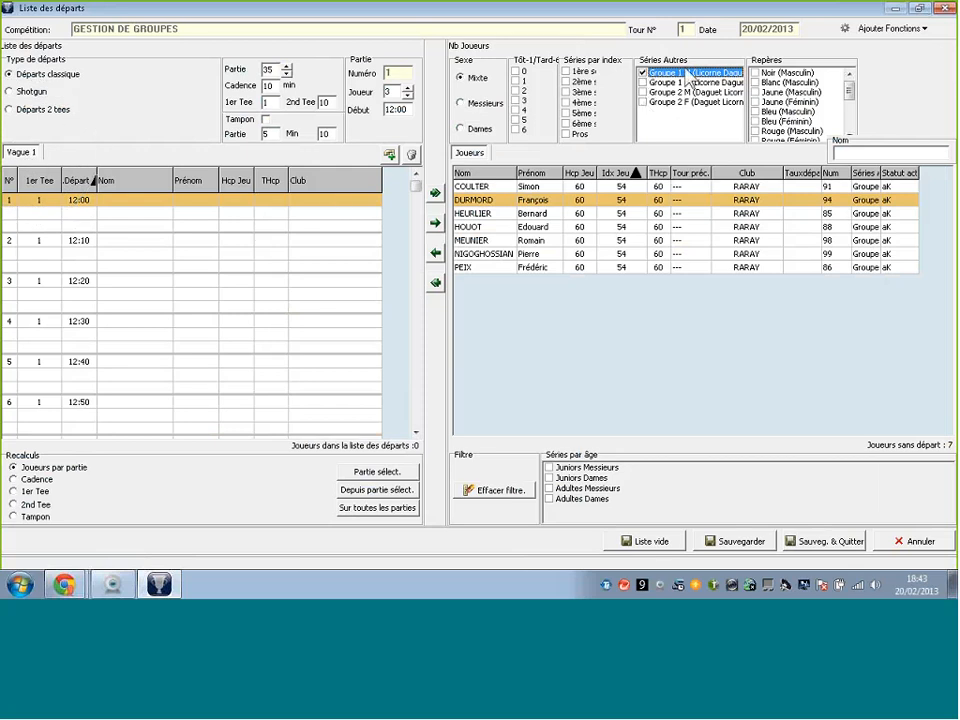
pyautogui.click(435, 284)
pyautogui.click(390, 154)
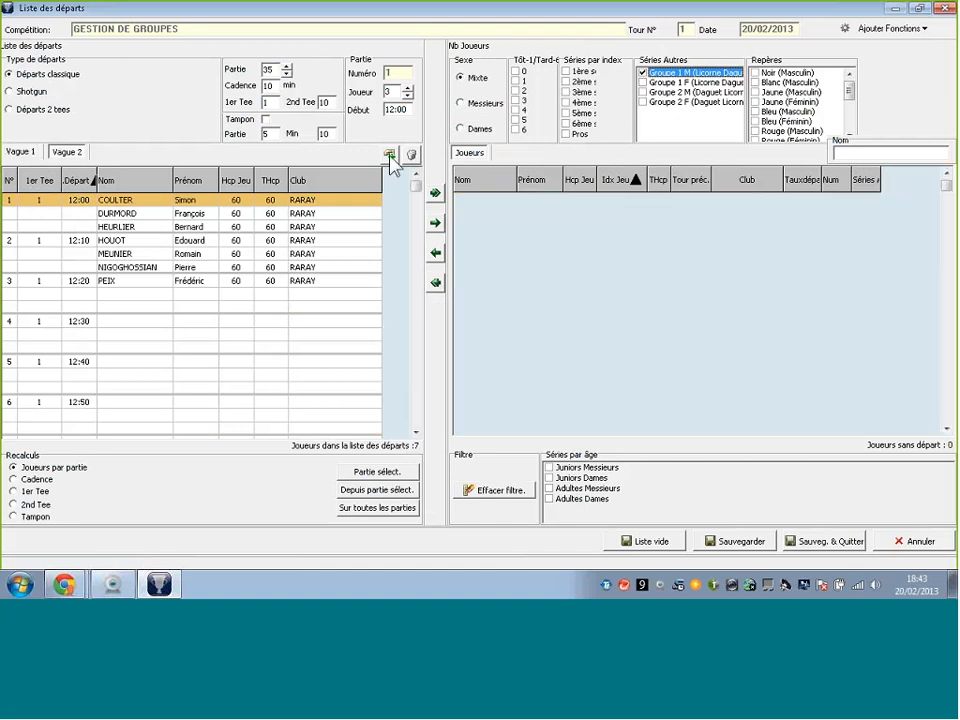
pyautogui.click(642, 91)
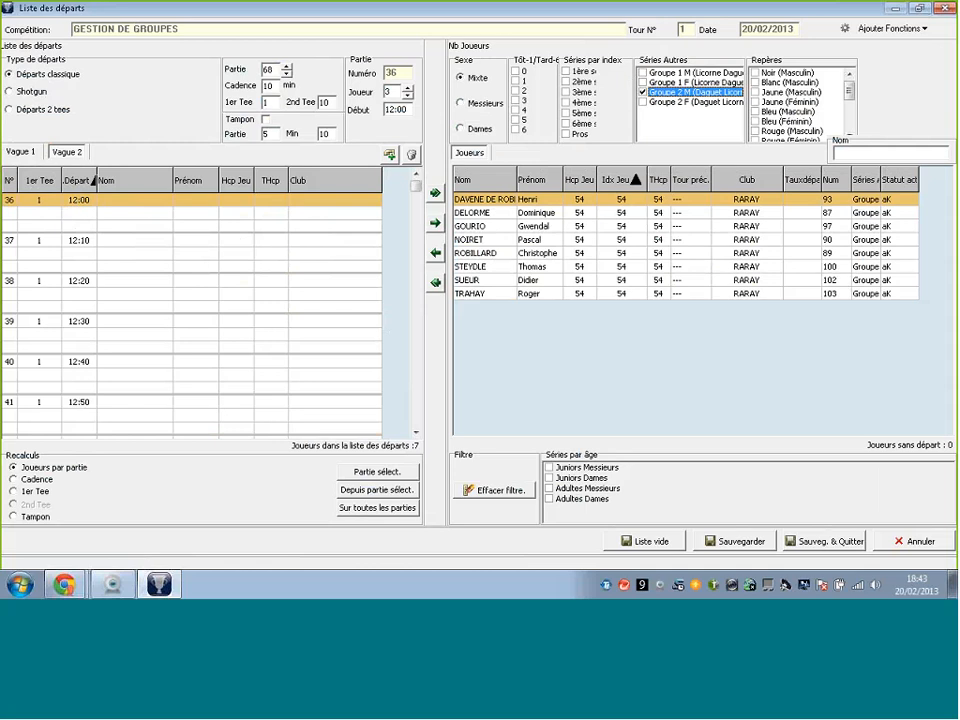
pyautogui.click(435, 283)
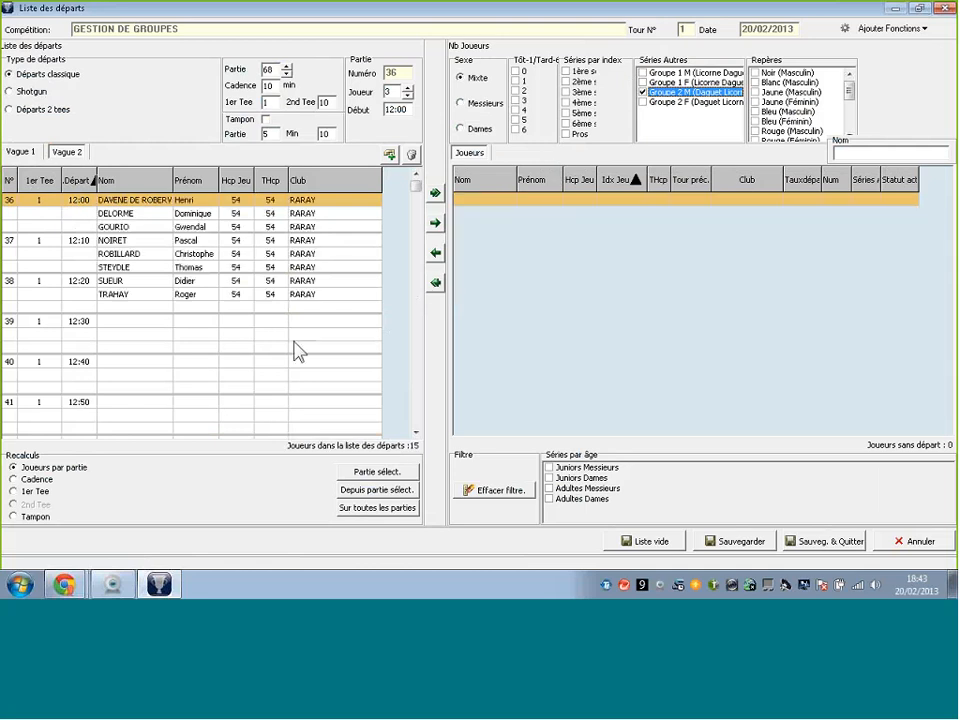
# Step: Save the round 1 start list, close it and answer the confirmation prompts
pyautogui.click(822, 541)
pyautogui.click(412, 327)
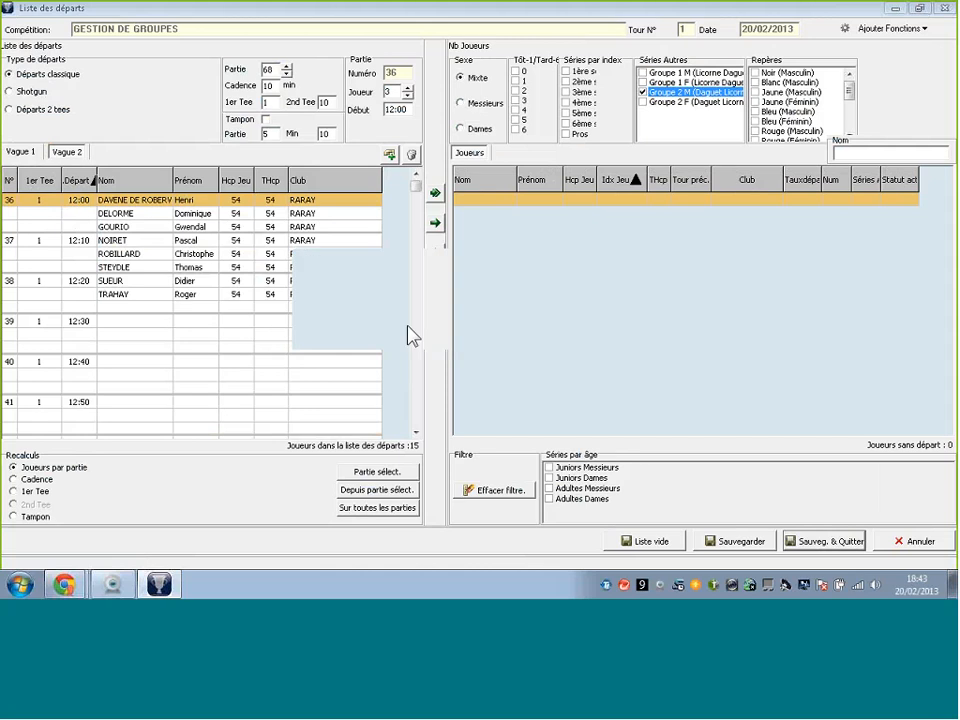
pyautogui.click(483, 328)
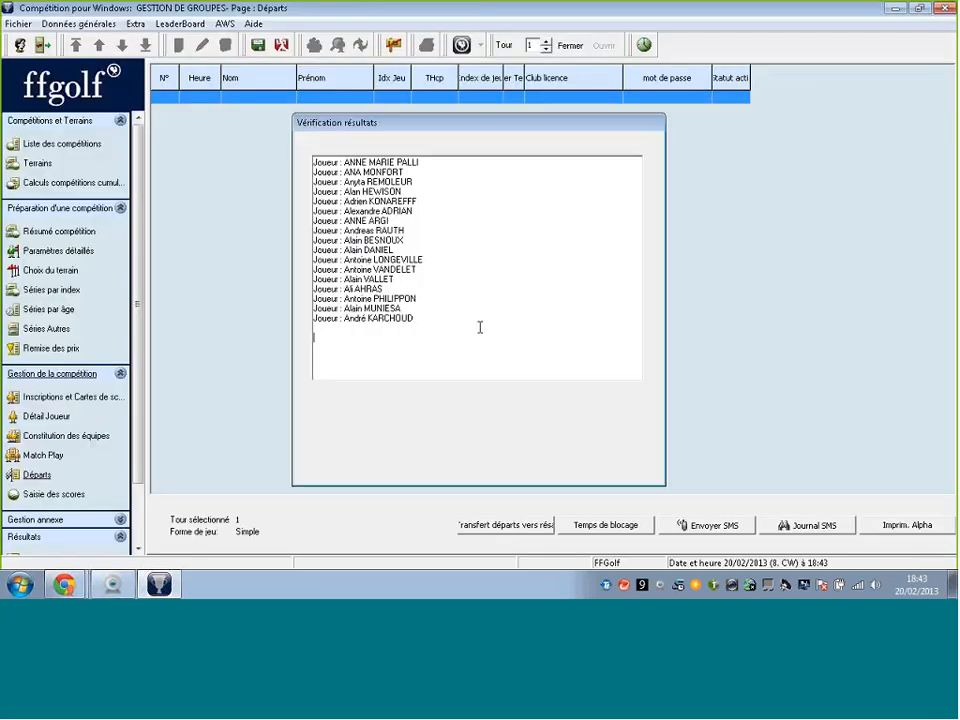